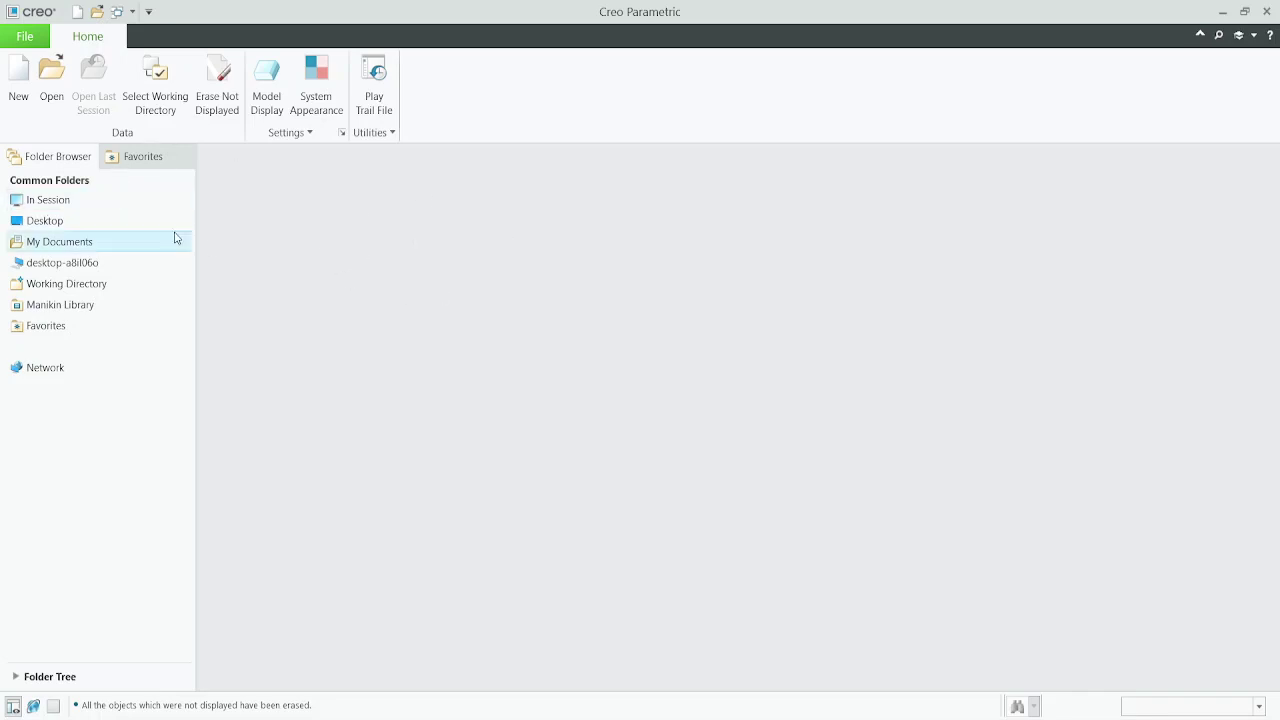
- Set the working directory to the "18-06-2023 pattern" folder inside practice-1
click(20, 88)
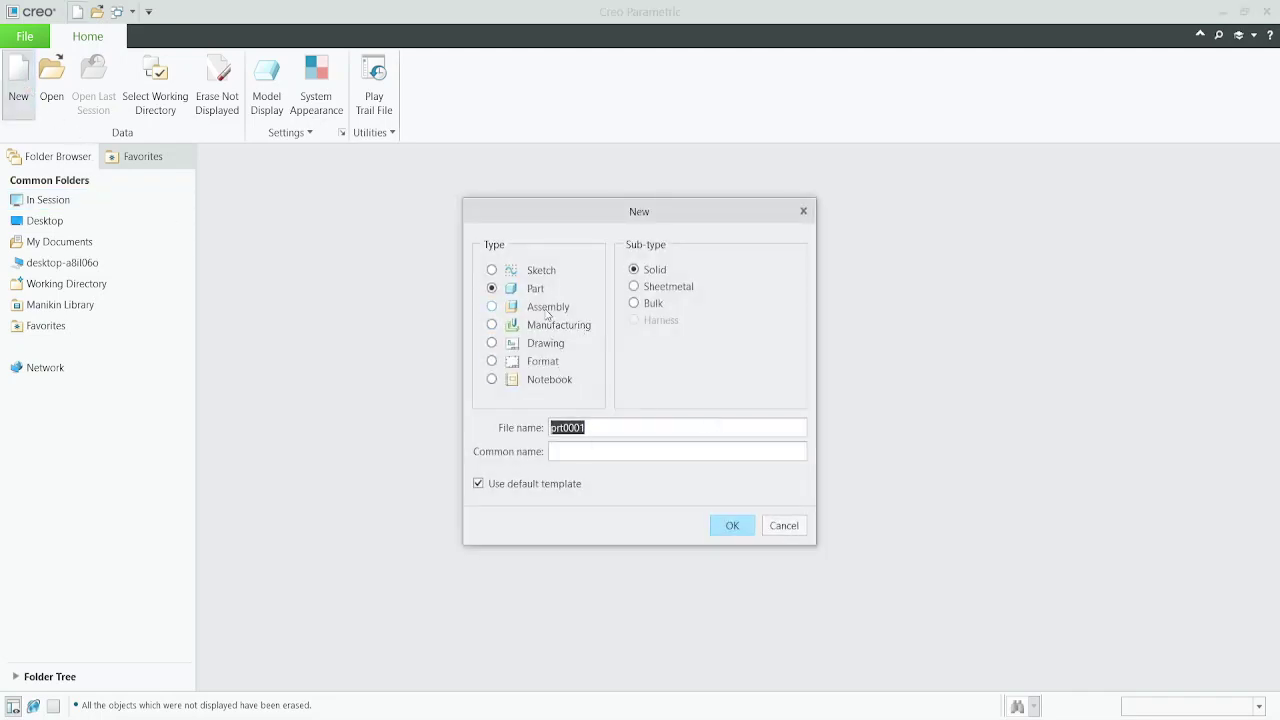
click(786, 527)
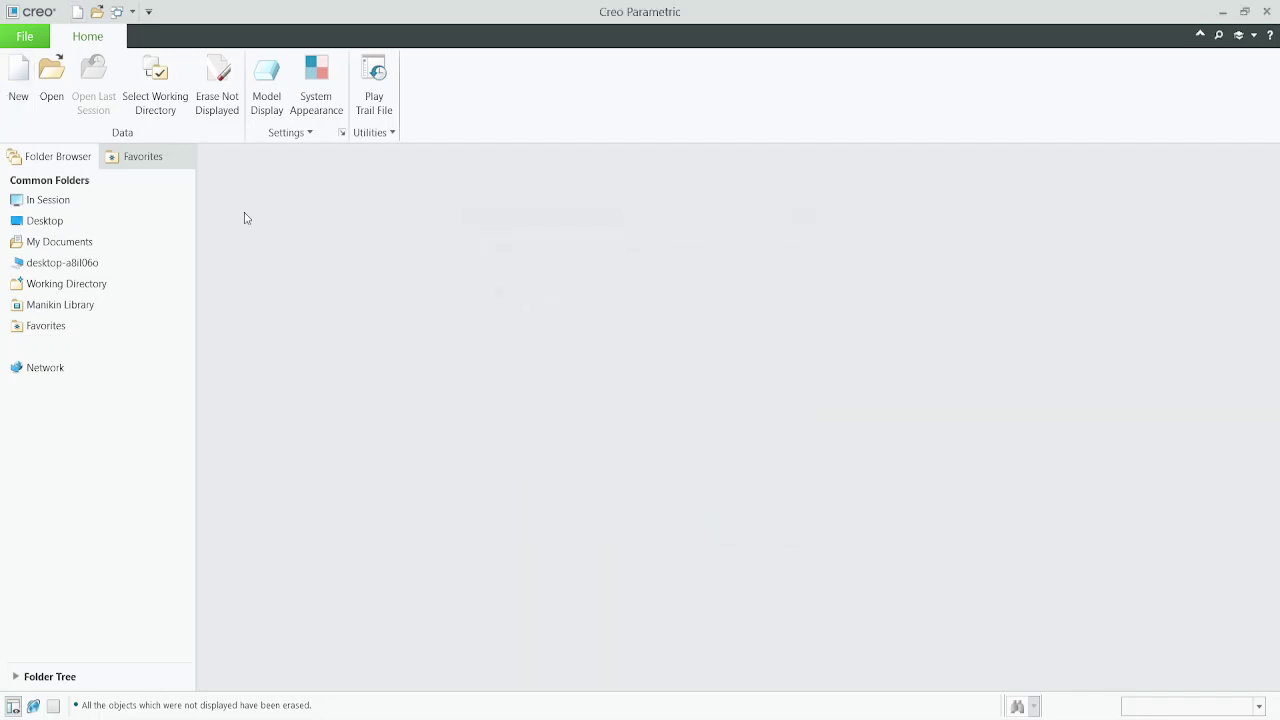
click(125, 90)
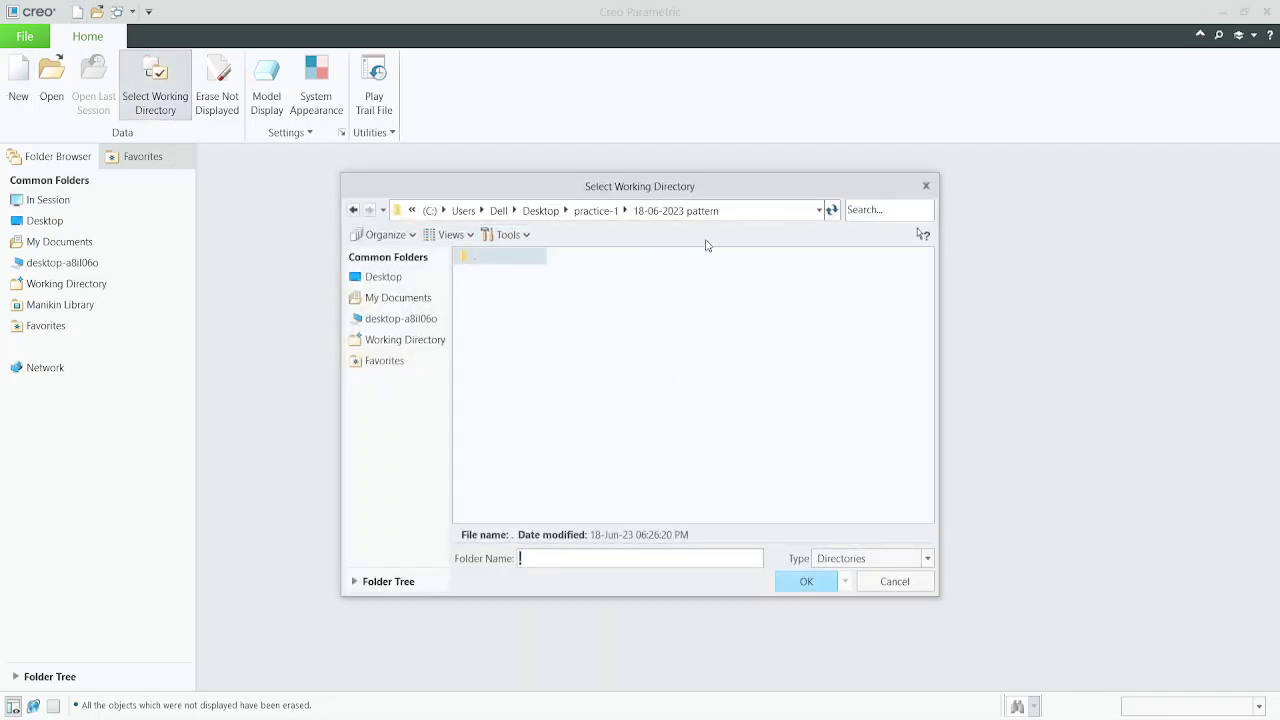
click(505, 257)
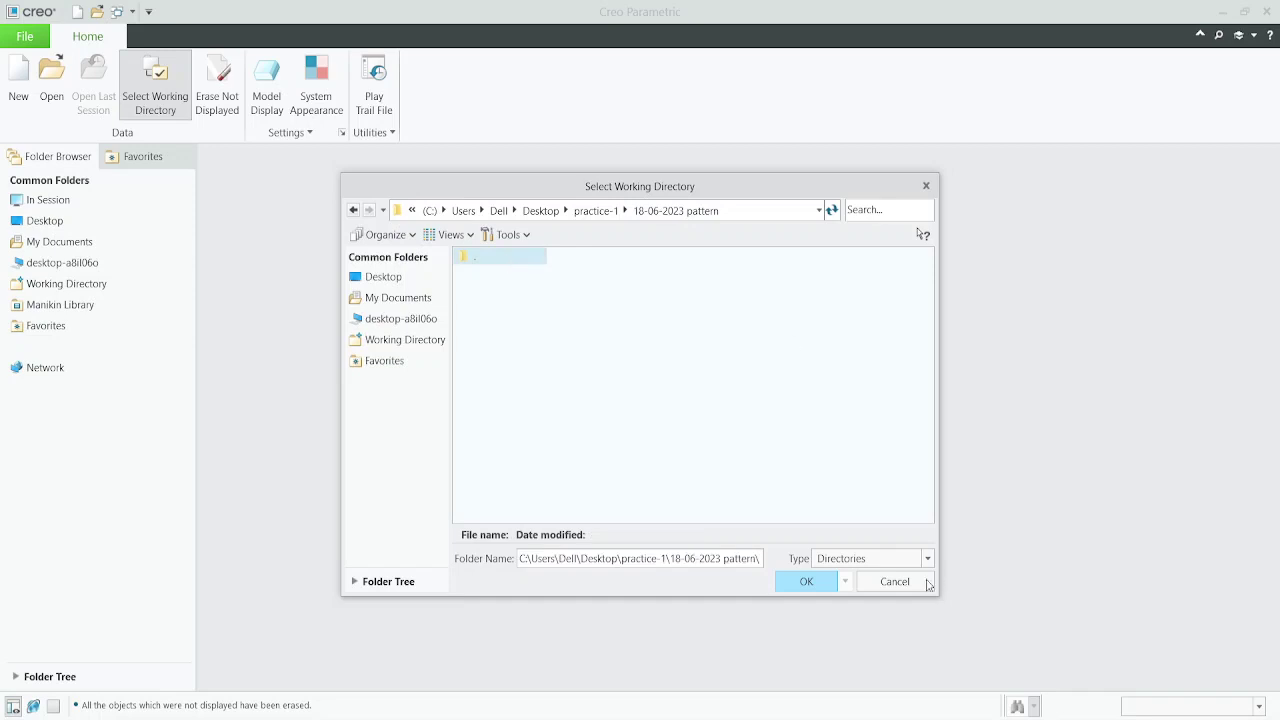
click(824, 582)
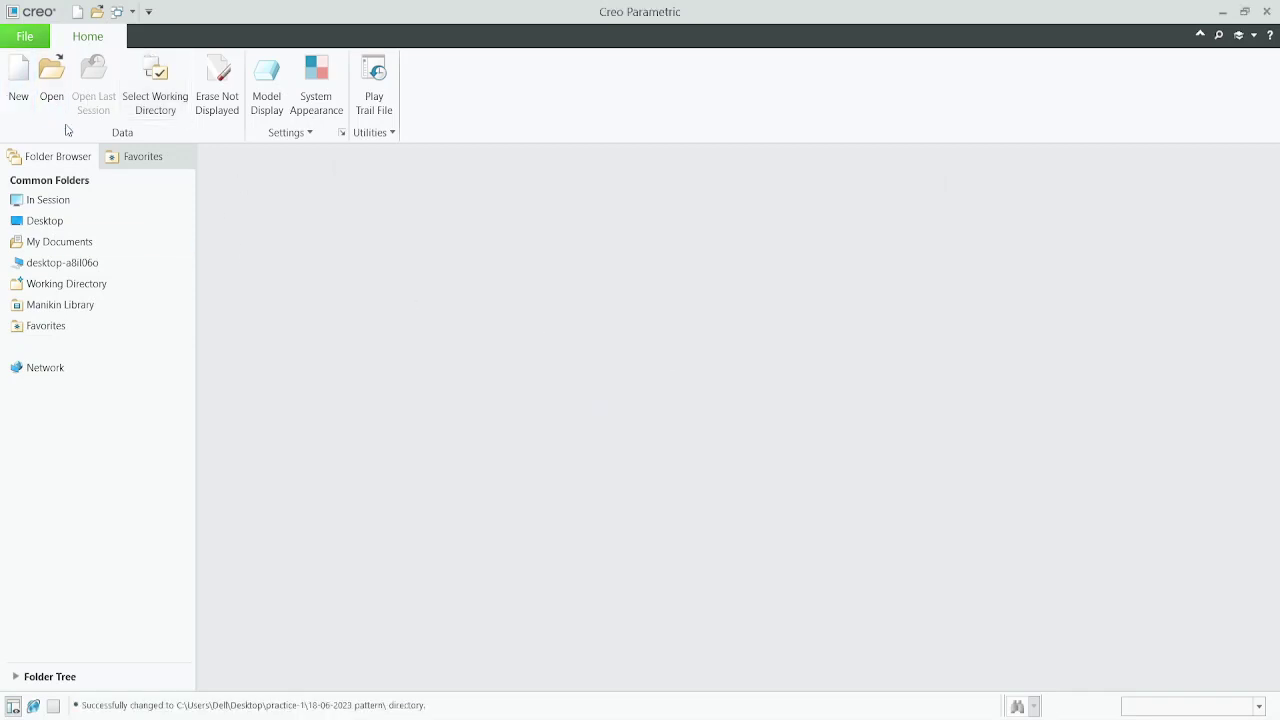
- Create a new solid part named Pattern01 without using the default template
click(22, 88)
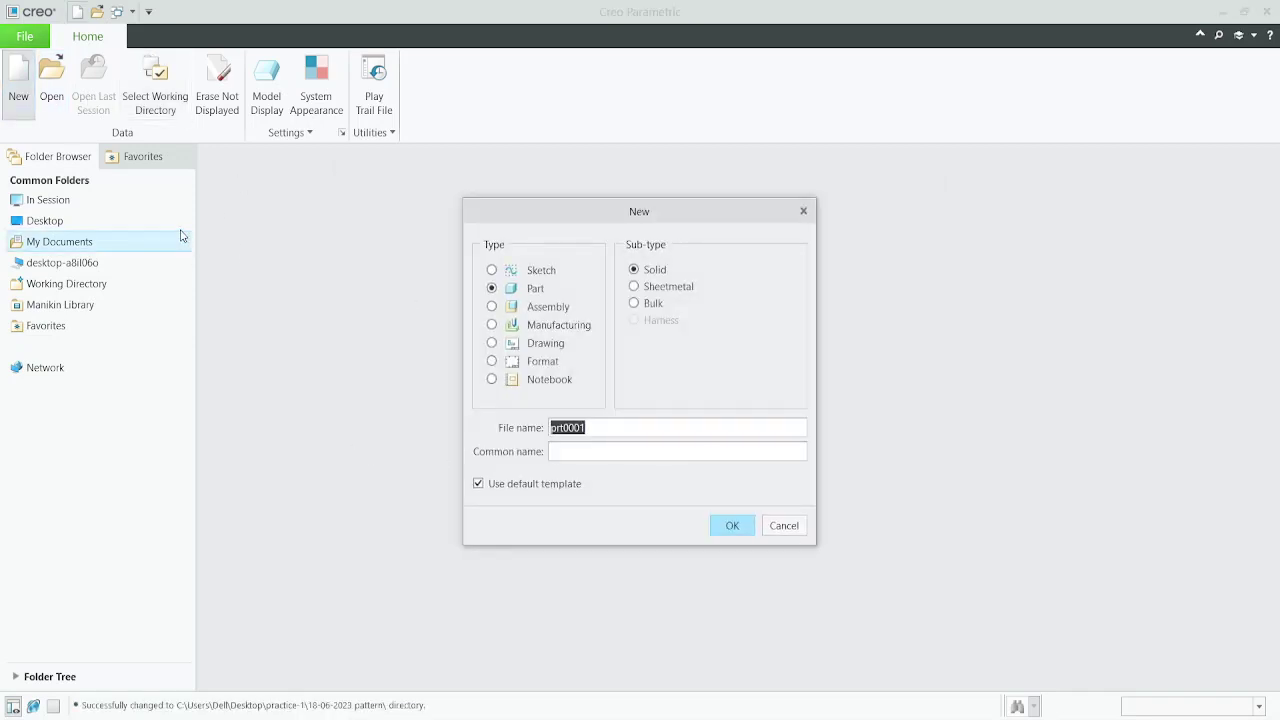
click(518, 484)
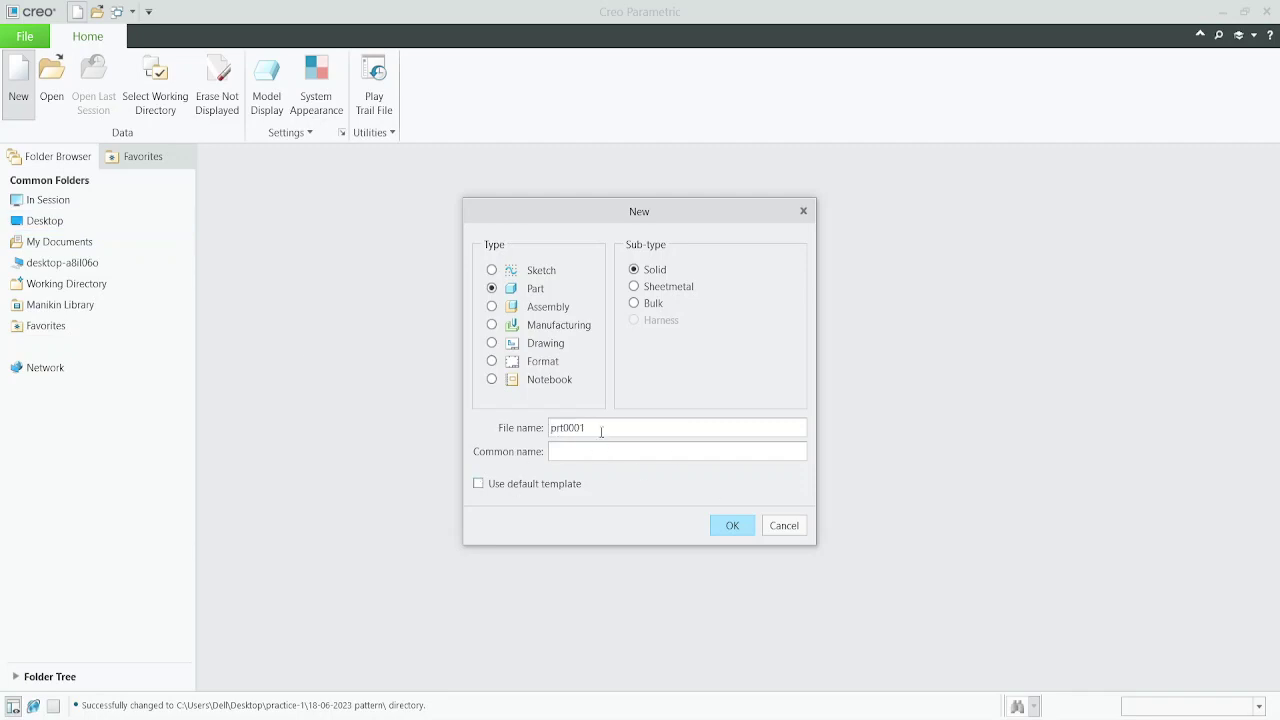
double_click(567, 428)
text(Pattte)
key(BackSpace)
key(BackSpace)
text(ern01)
click(731, 527)
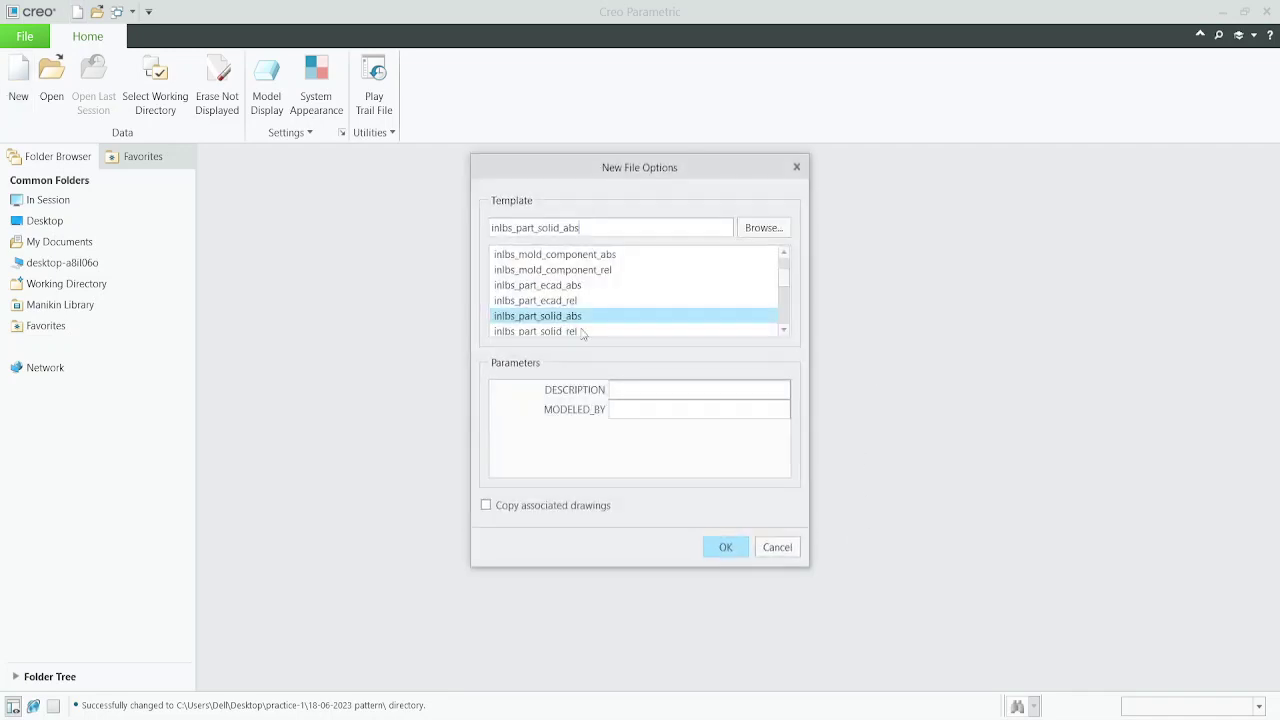
- Choose the mmns_part_solid_abs template for the new part
scroll(564, 308, down, 1)
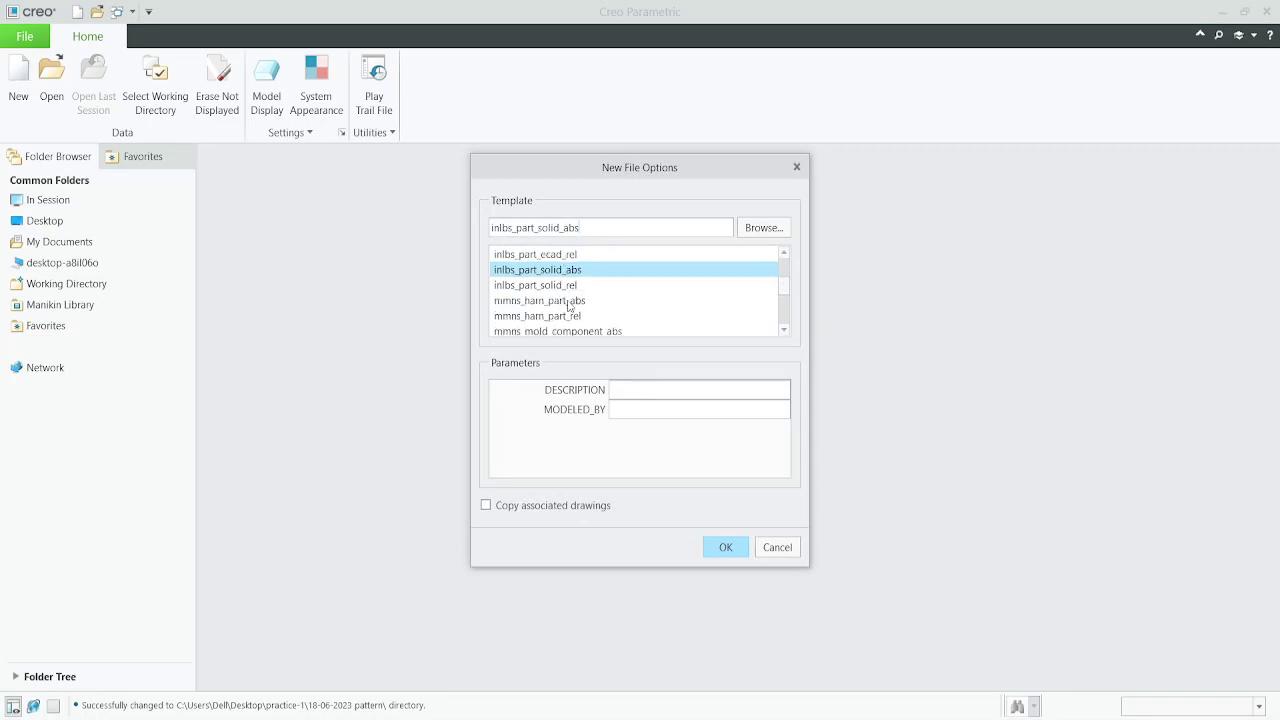
scroll(568, 305, down, 1)
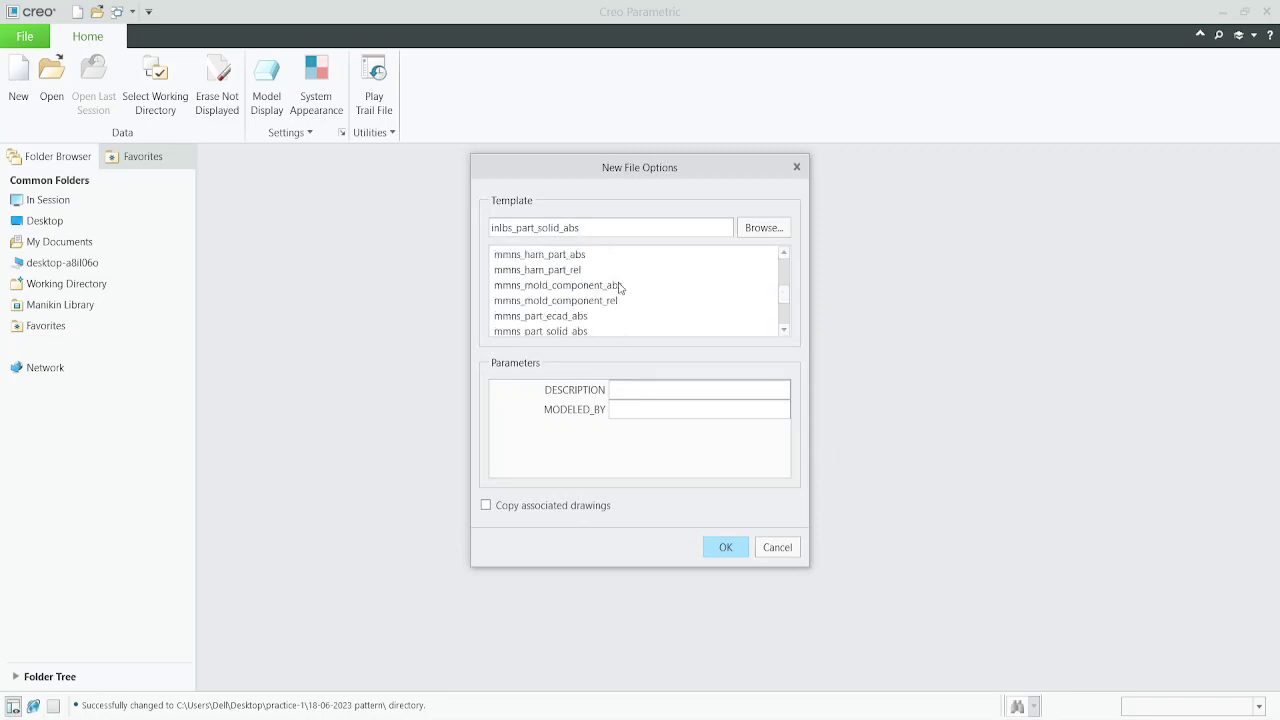
scroll(616, 296, down, 1)
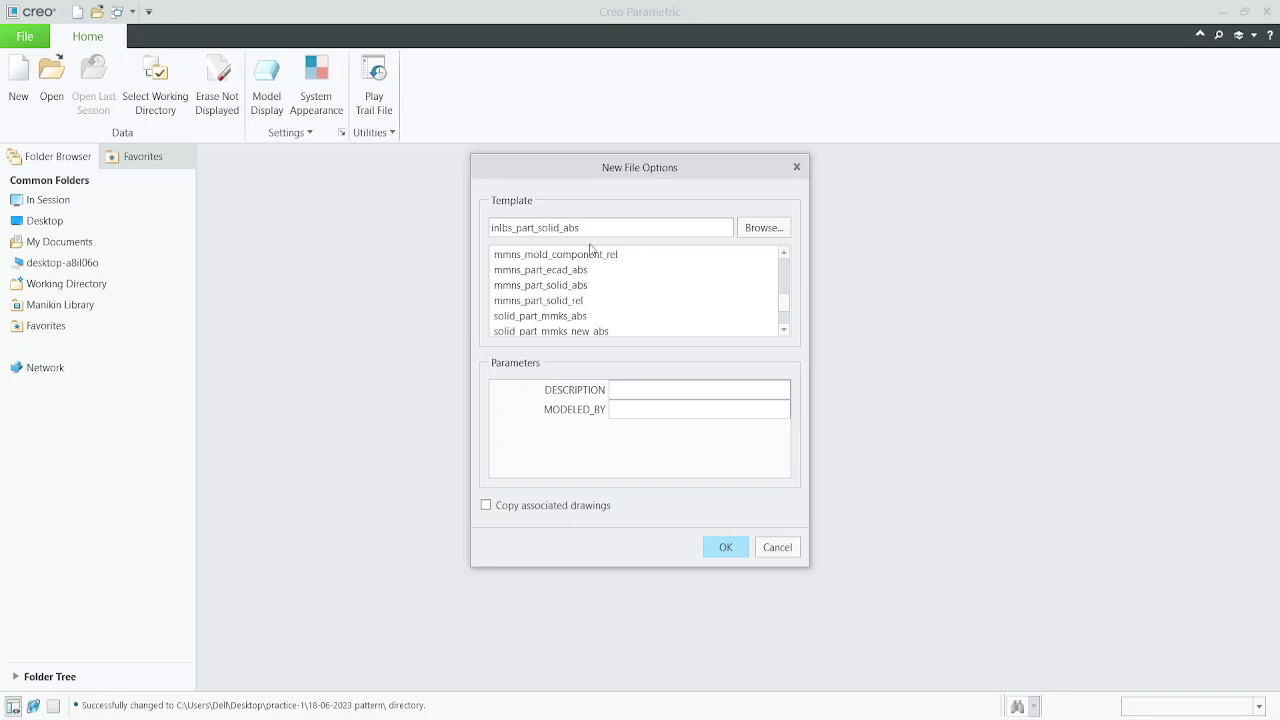
click(580, 287)
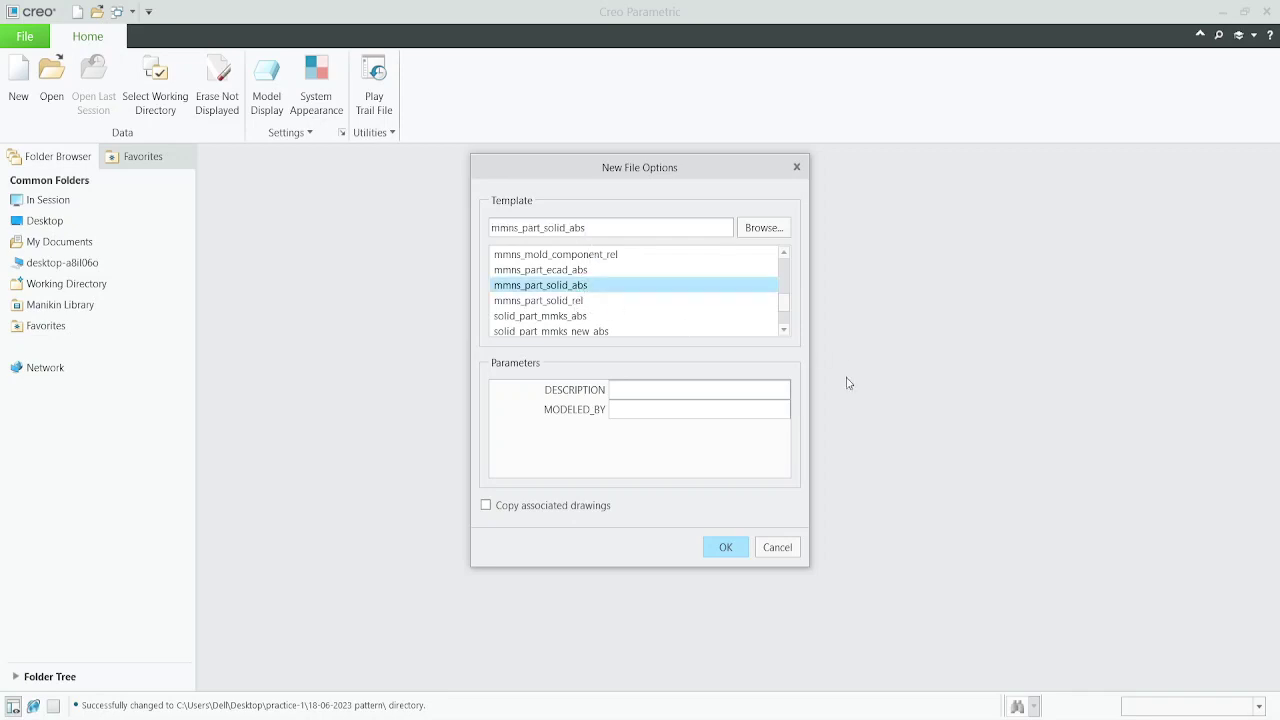
click(733, 546)
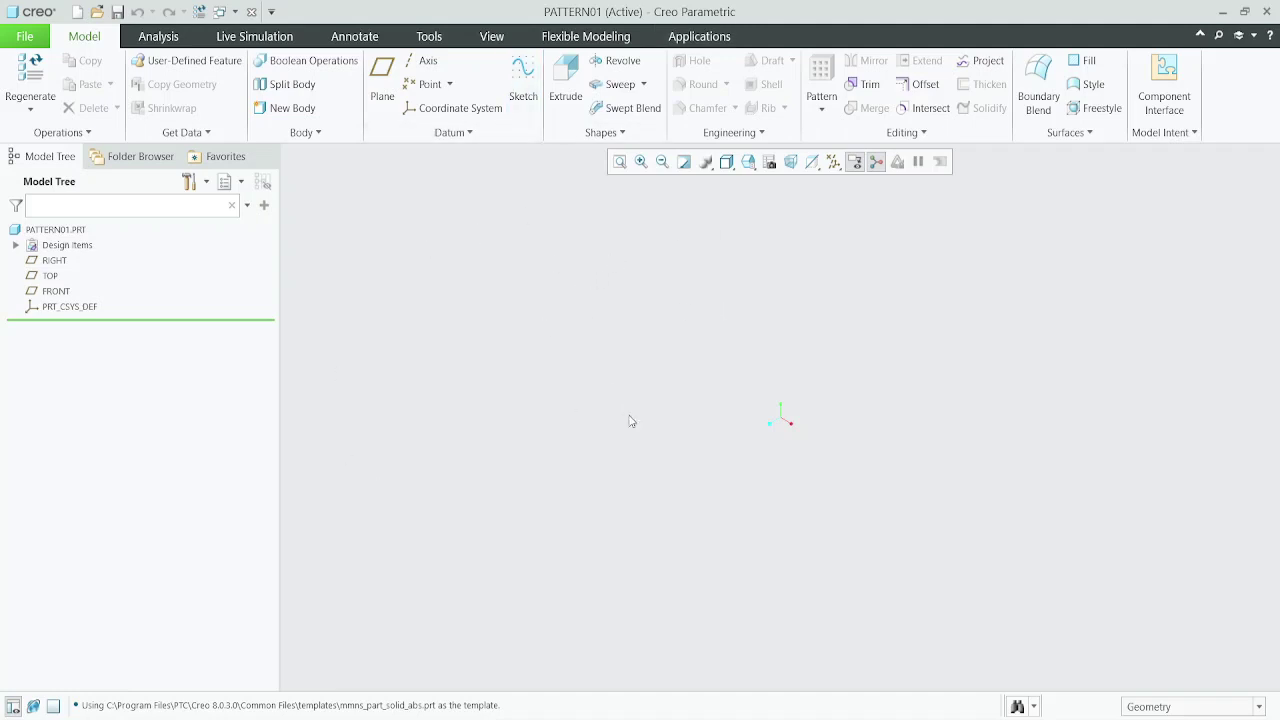
- Start an Extrude sketch on the TOP plane and draw a center rectangle about 541 by 269 mm around the origin
click(558, 88)
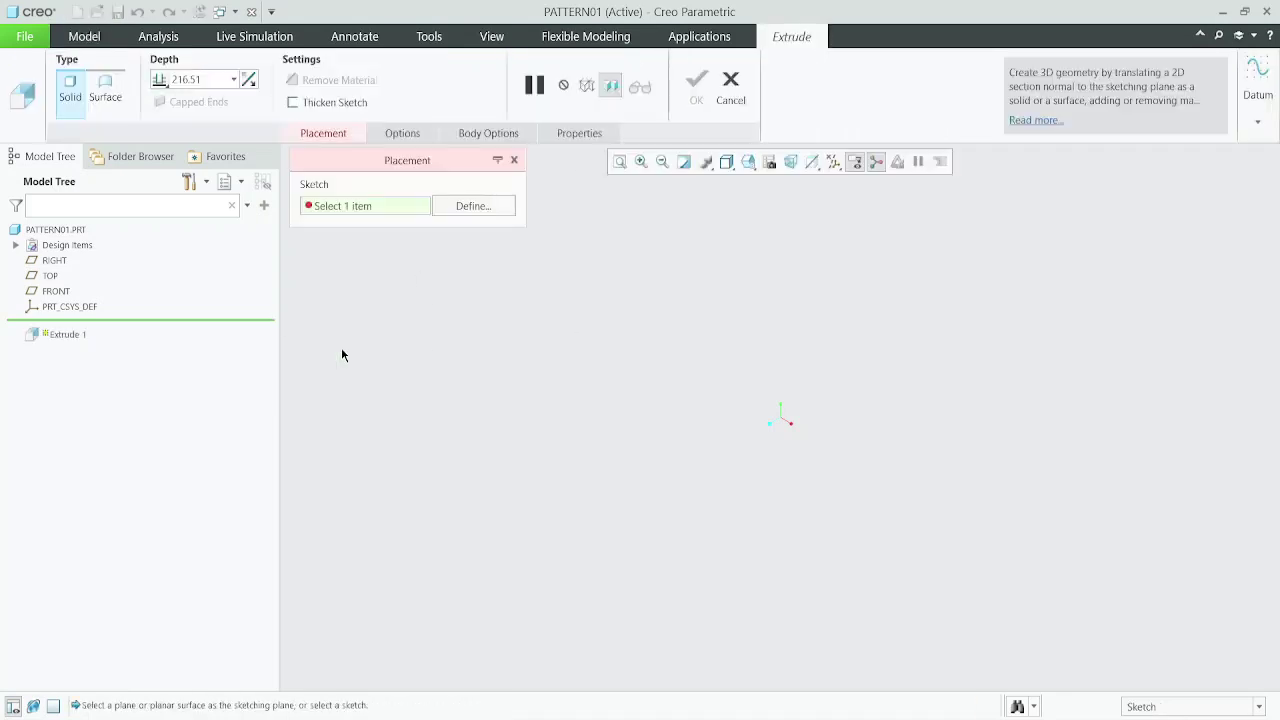
click(50, 276)
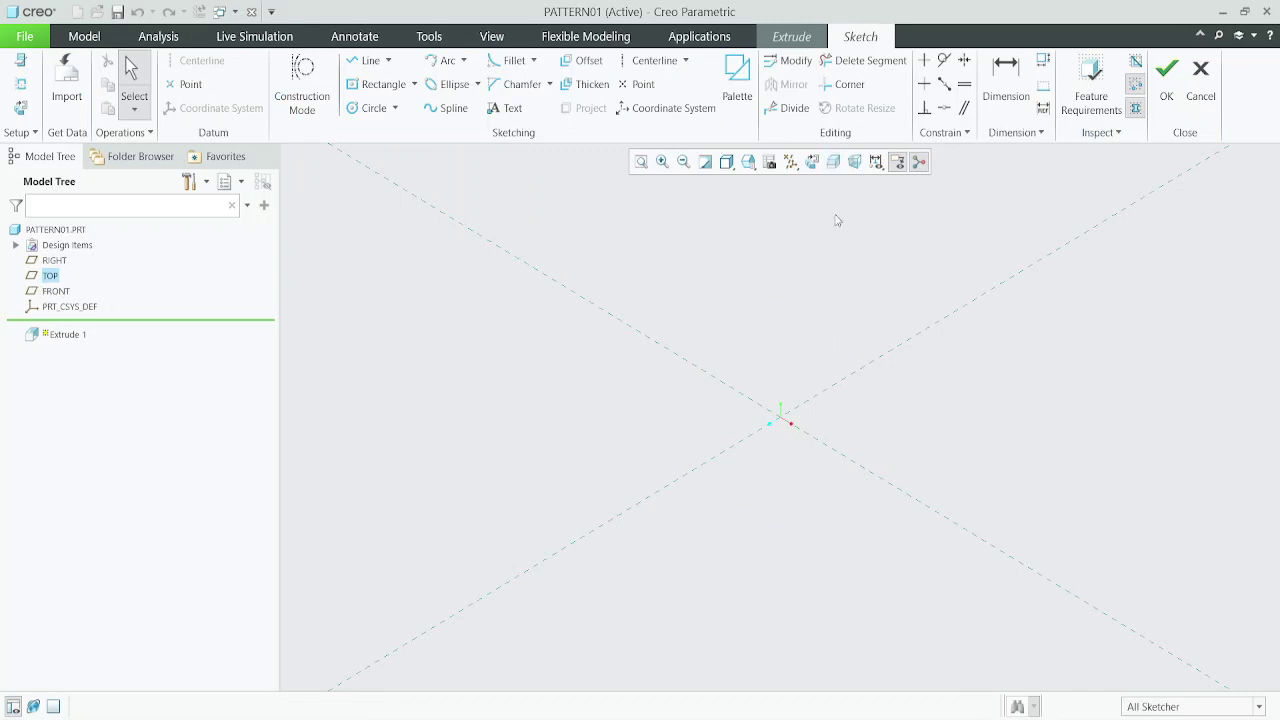
click(811, 161)
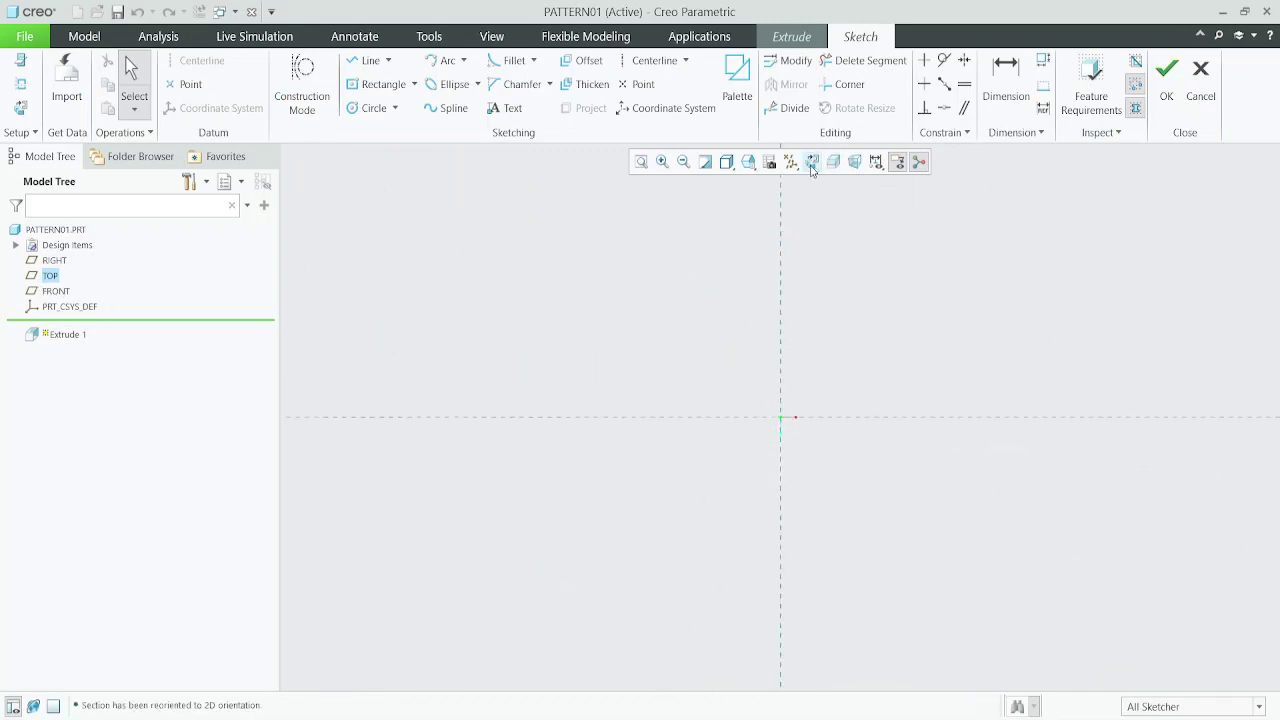
click(1006, 106)
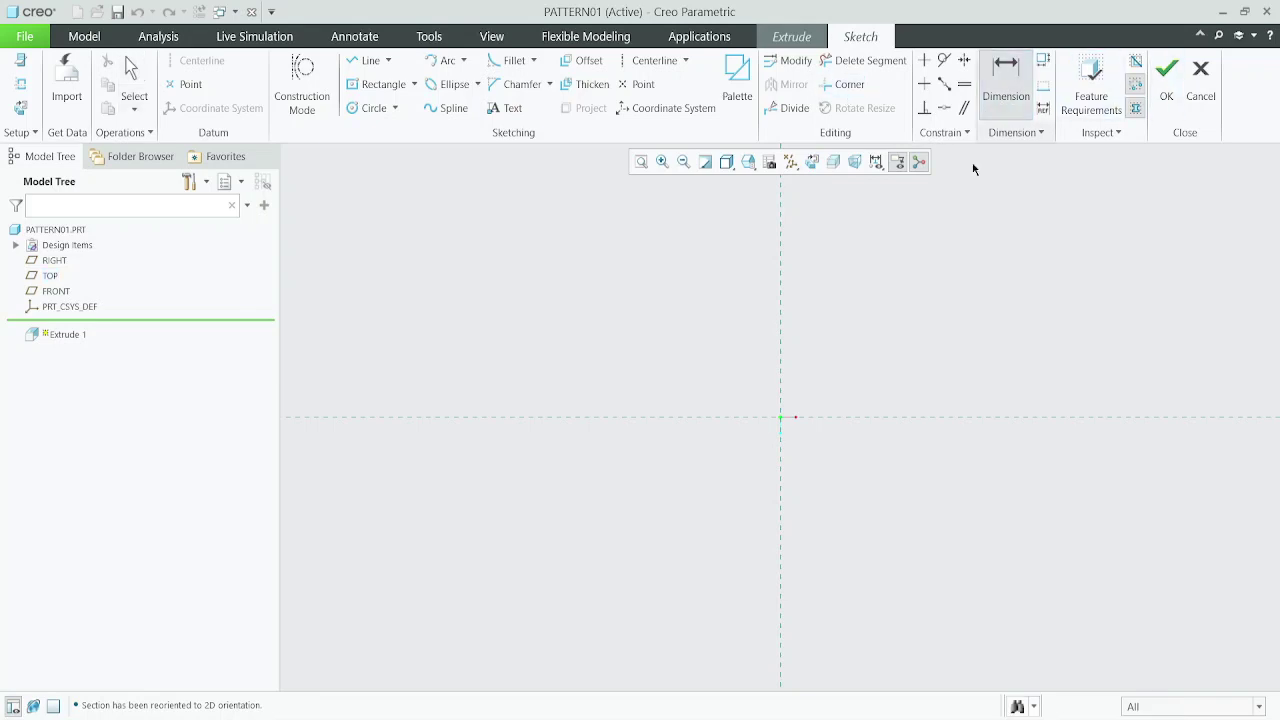
click(387, 87)
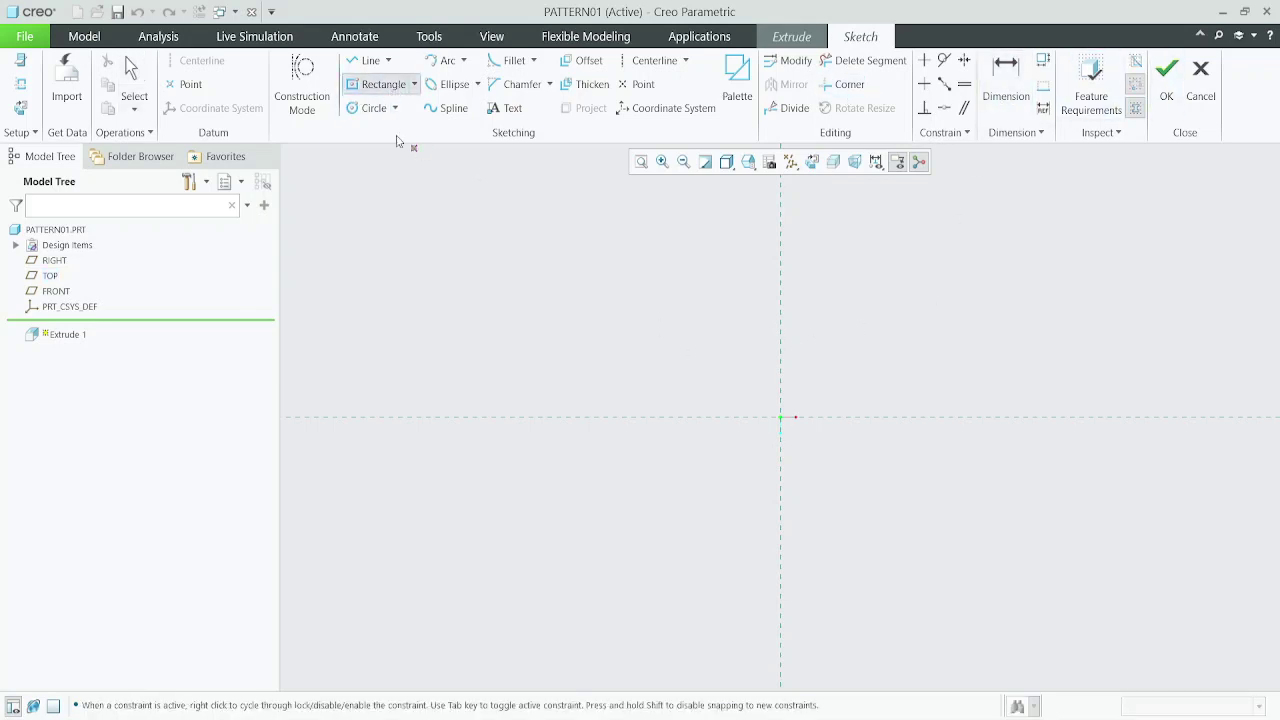
click(780, 417)
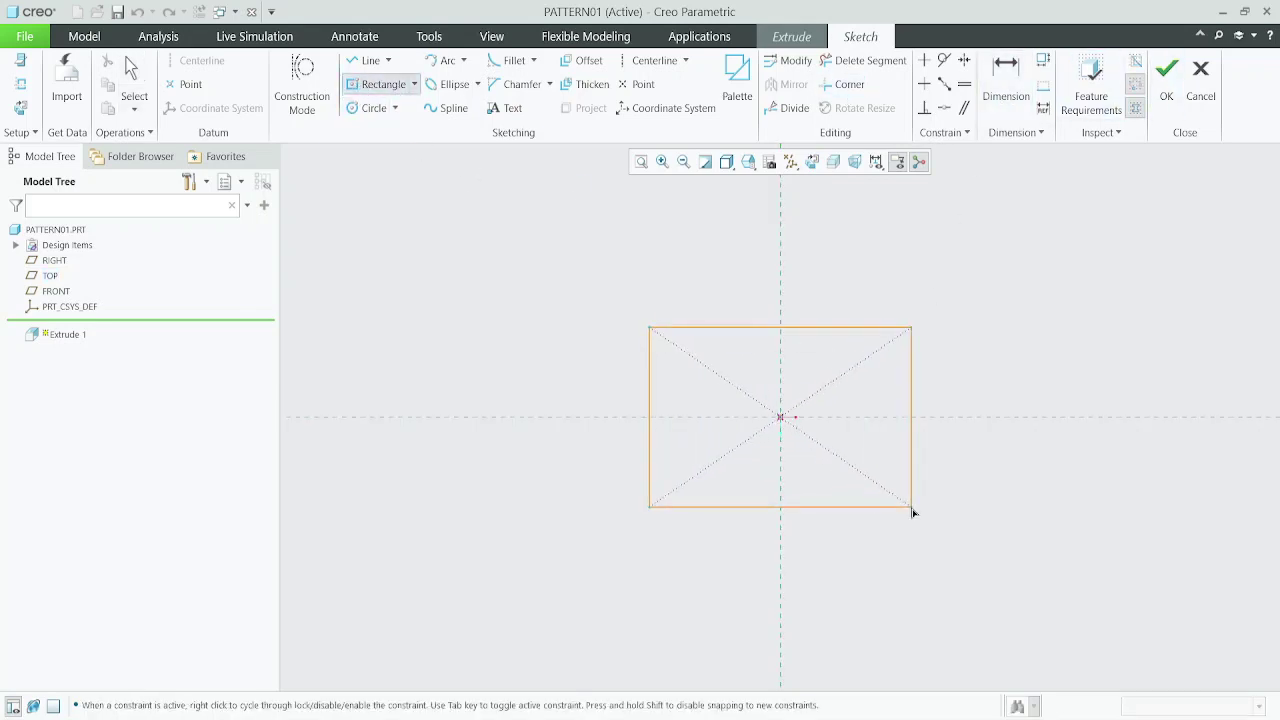
click(1004, 532)
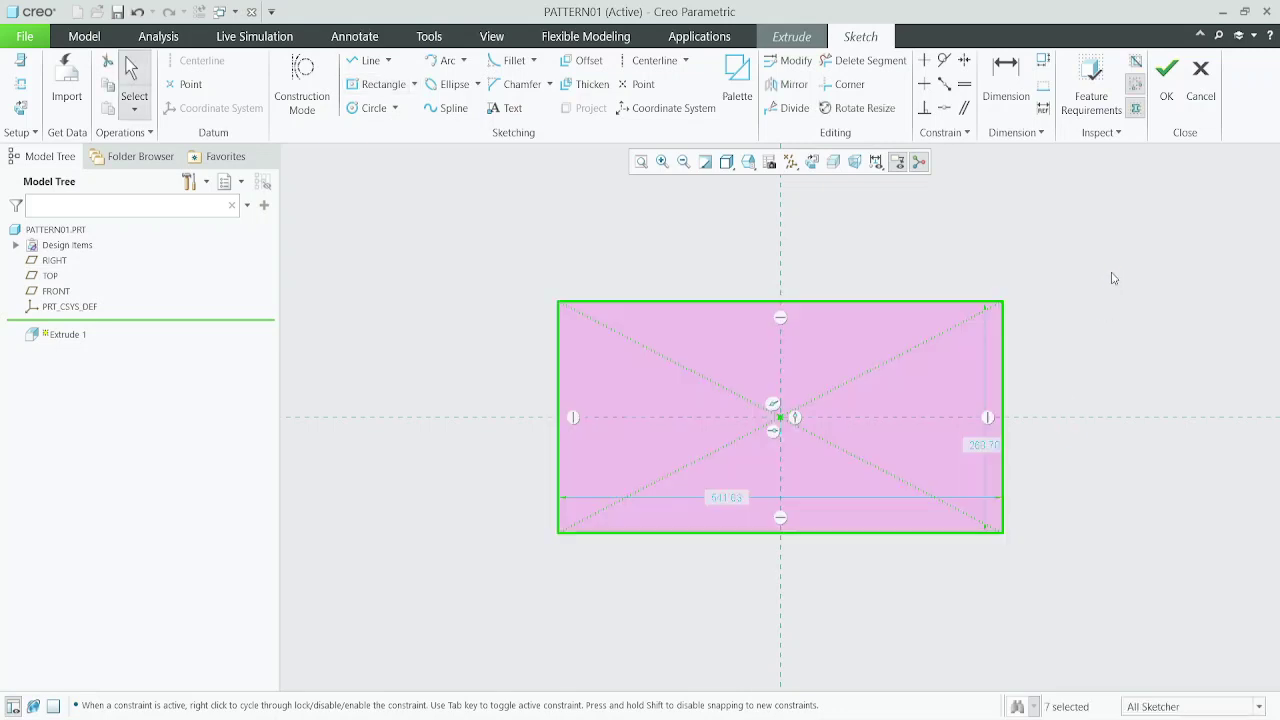
- Set the rectangle's width to 600 mm and height to 300 mm, and finish the sketch
double_click(724, 497)
text(600)
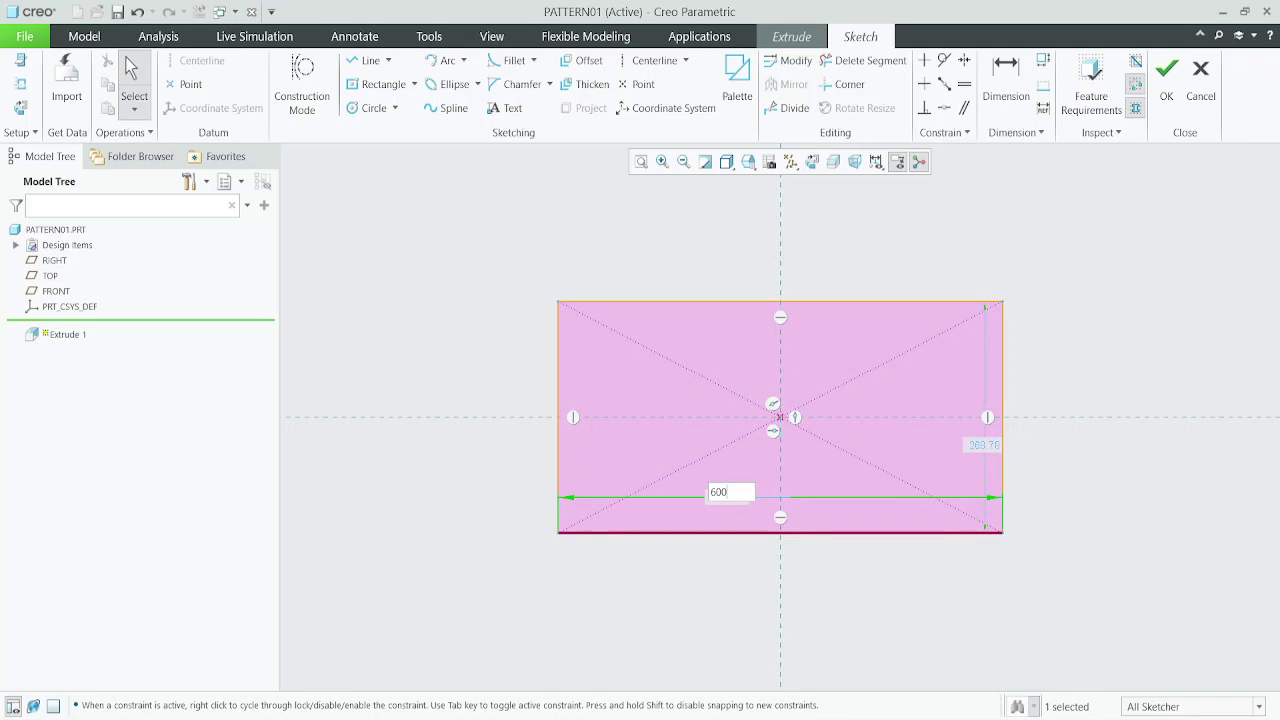
key(Return)
double_click(1007, 454)
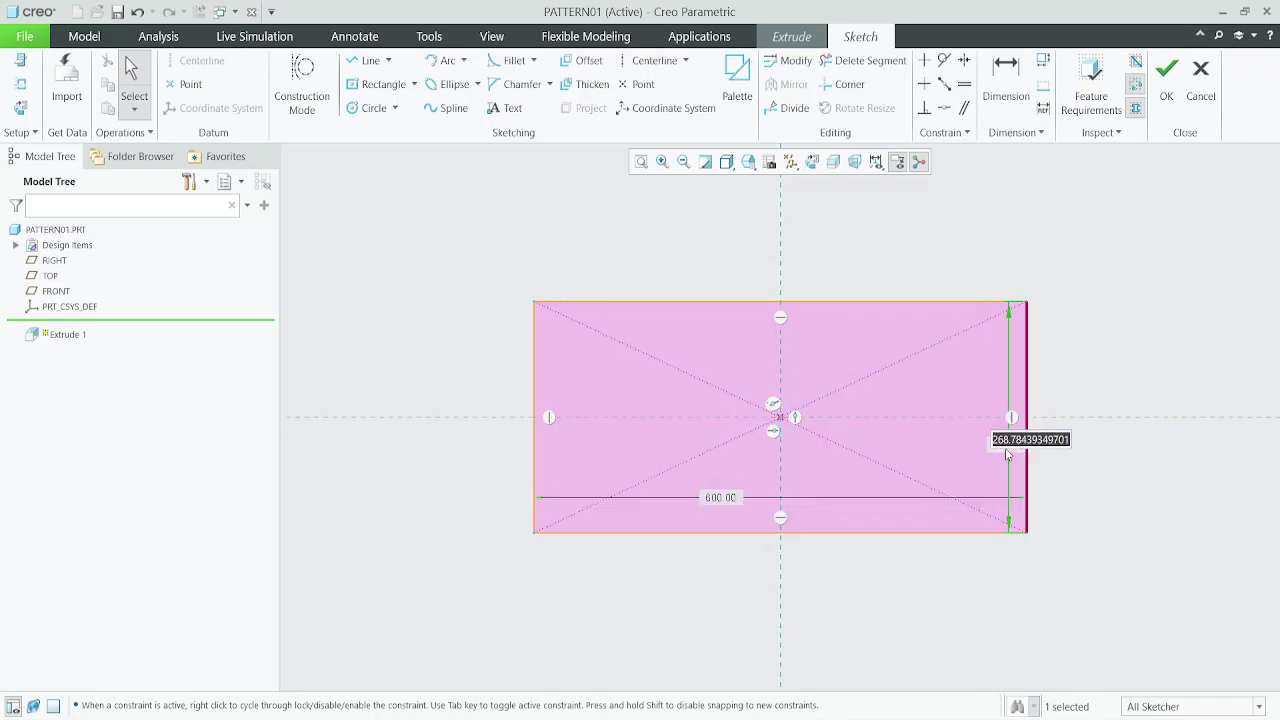
text(300)
key(Return)
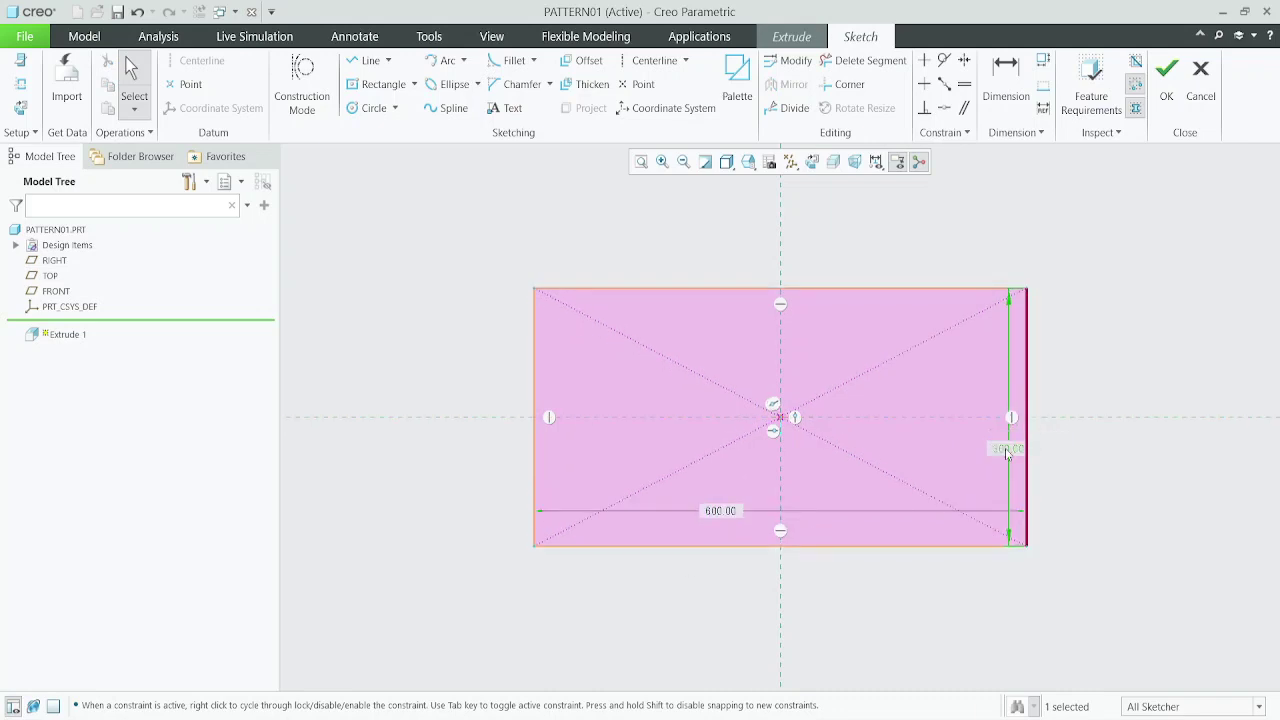
click(1163, 88)
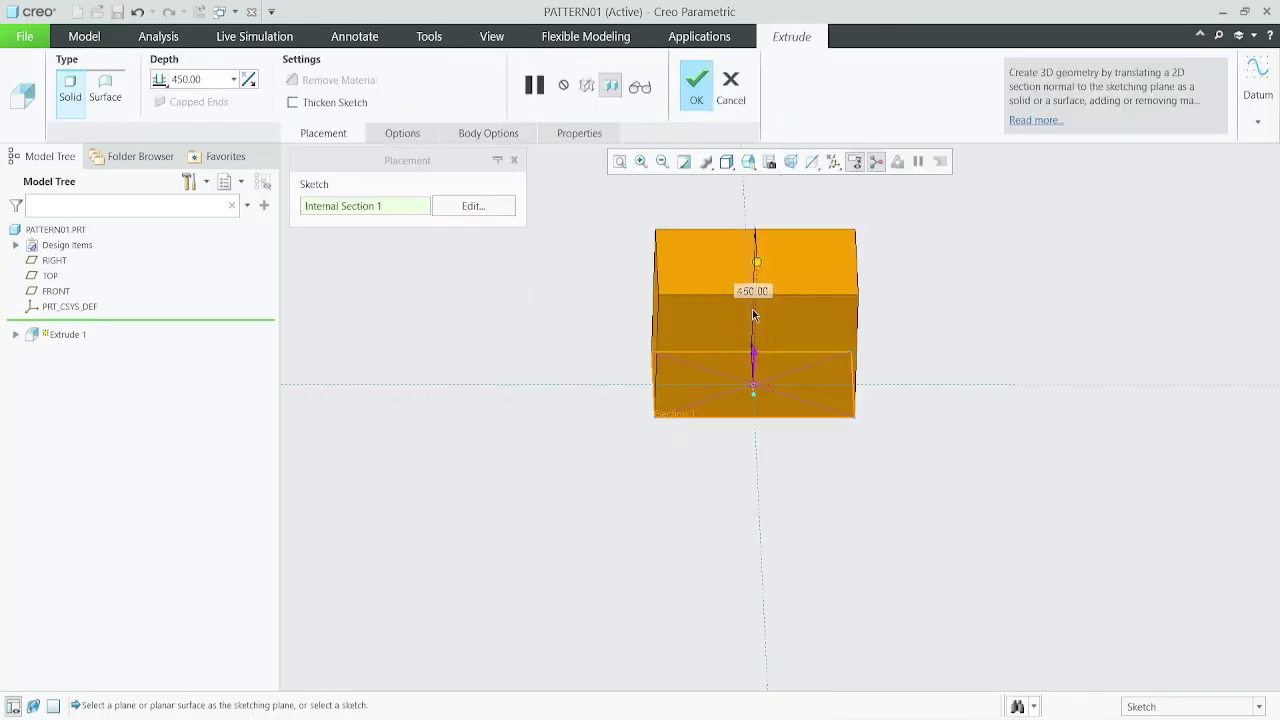
- Extrude the rectangle to a depth of 100 mm as a solid block
double_click(211, 79)
text(1)
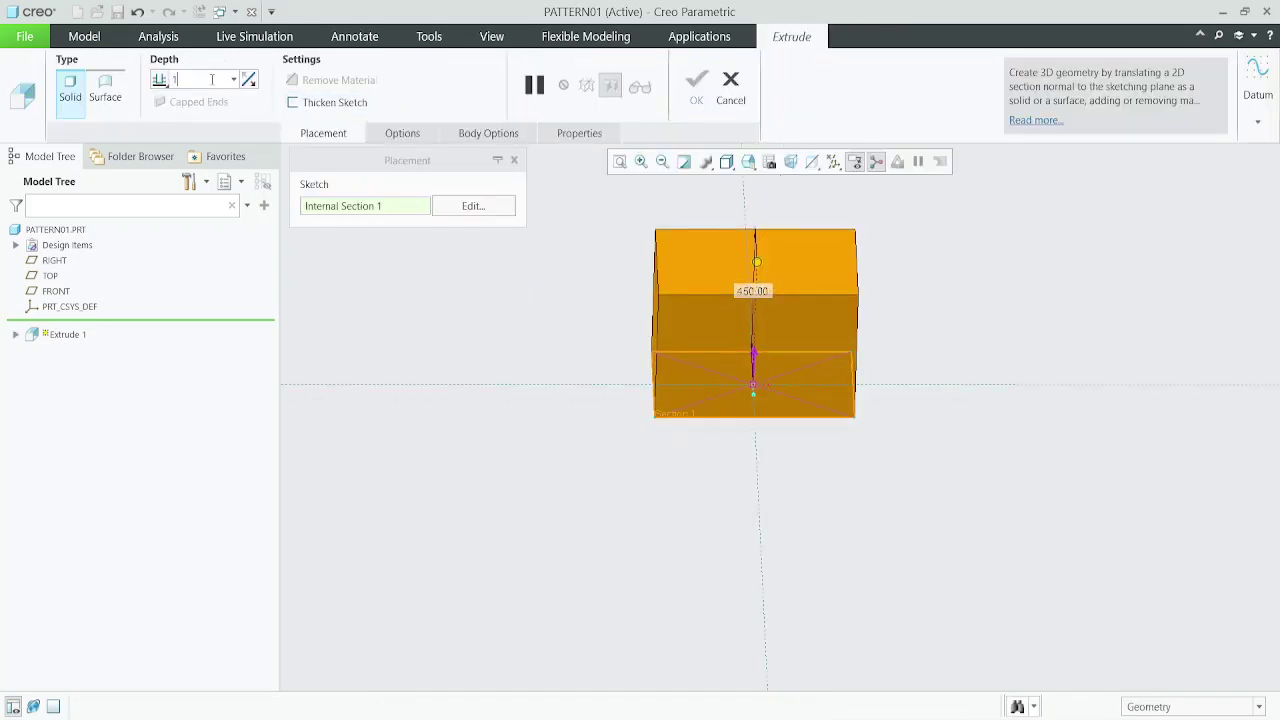
text(00)
key(Return)
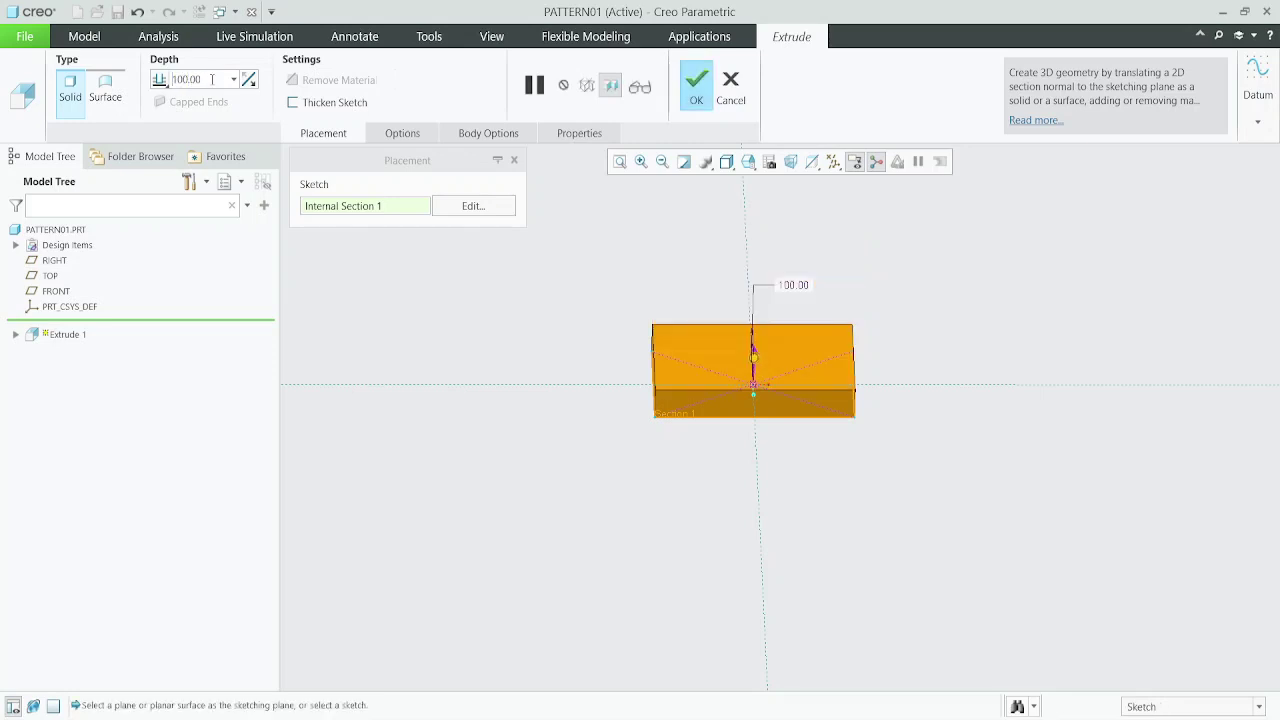
click(699, 89)
click(1077, 281)
- Examine the extruded block's top and side faces from several angles
scroll(727, 361, down, 5)
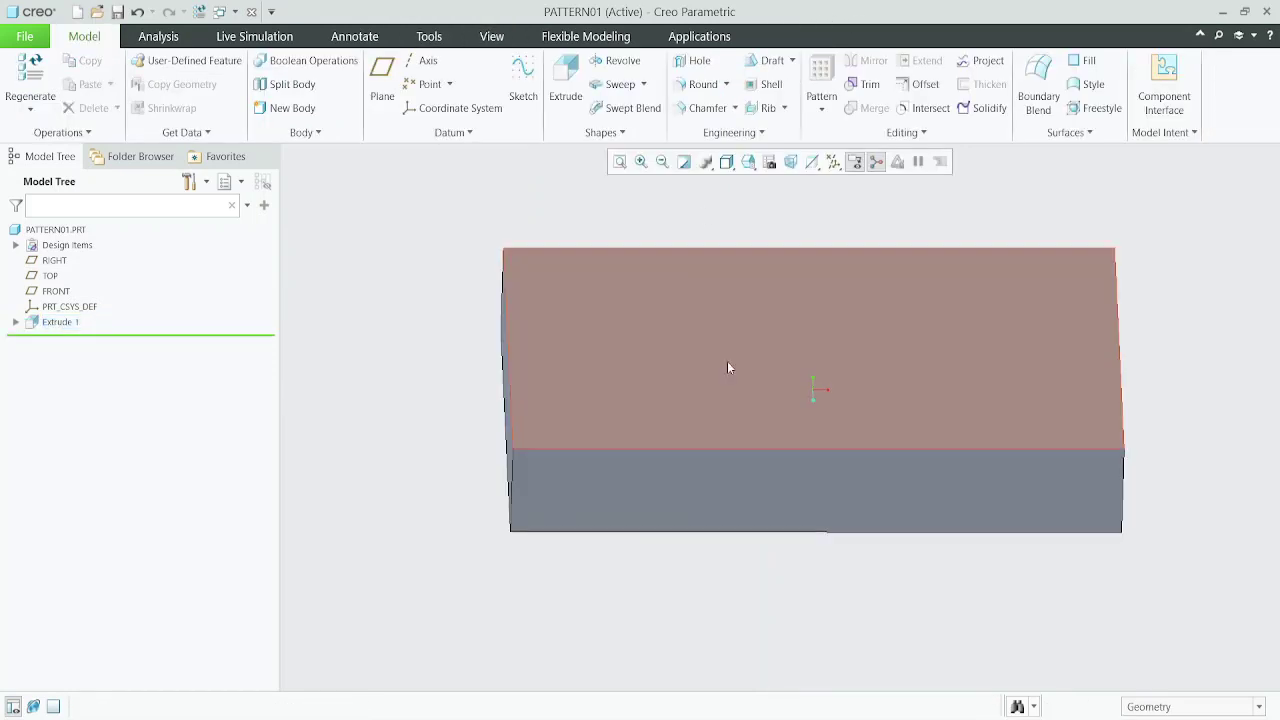
scroll(727, 361, up, 1)
middle_drag(727, 361, 680, 335)
scroll(756, 382, up, 2)
middle_drag(713, 398, 706, 369)
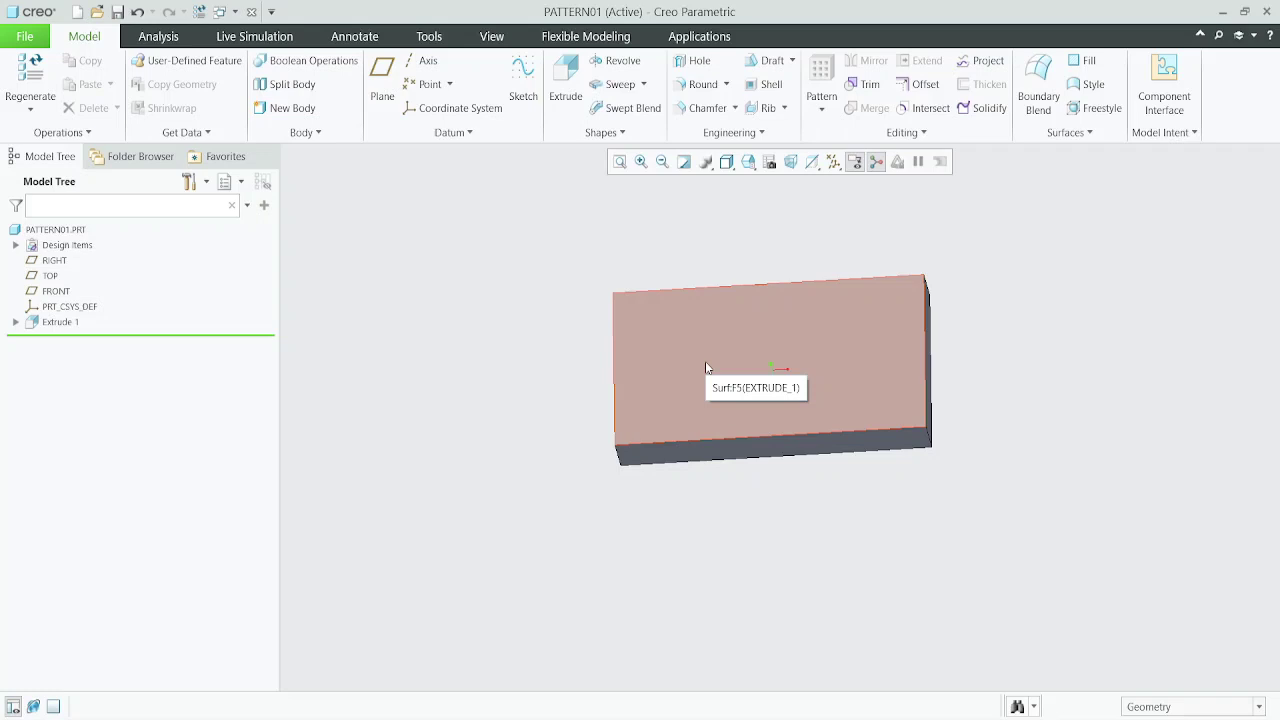
middle_drag(763, 278, 709, 304)
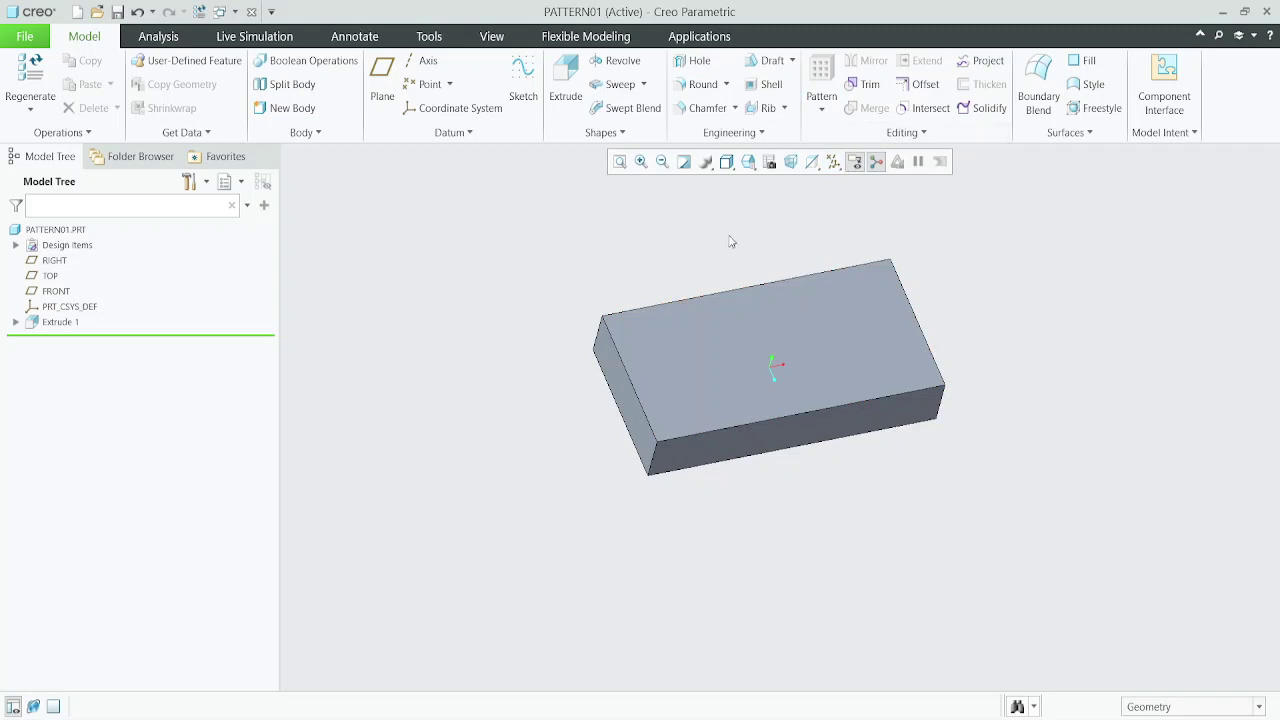
middle_drag(766, 376, 748, 416)
scroll(646, 357, down, 2)
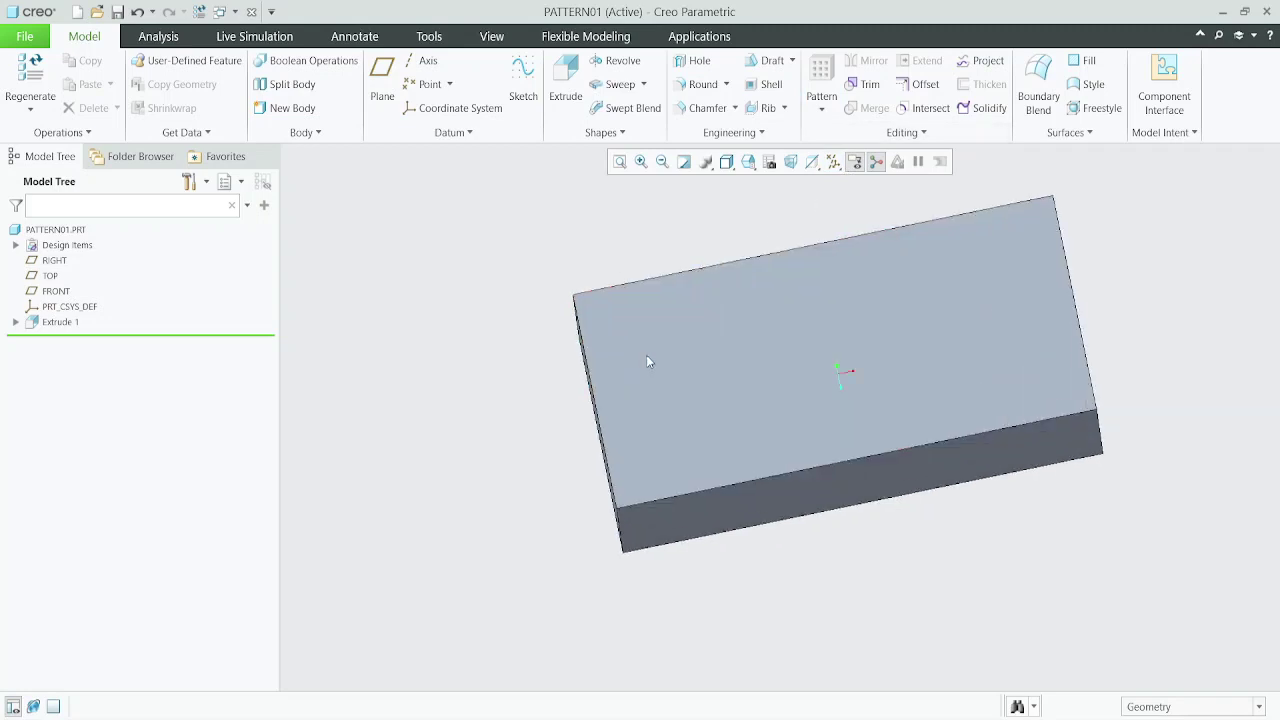
scroll(671, 386, up, 2)
middle_drag(623, 364, 636, 374)
- Start an Extrude sketch on the block's top face and draw a circle about 31 mm in diameter, about 228 mm left of the origin on the horizontal axis
click(636, 374)
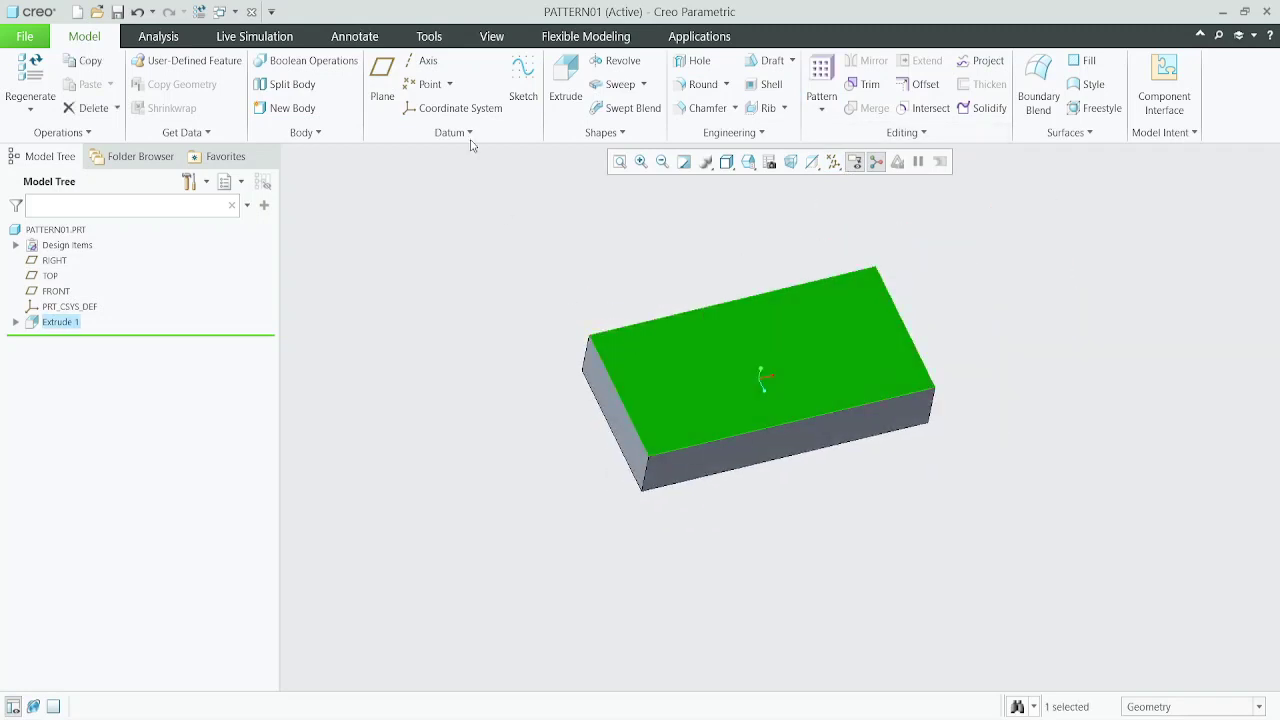
click(565, 80)
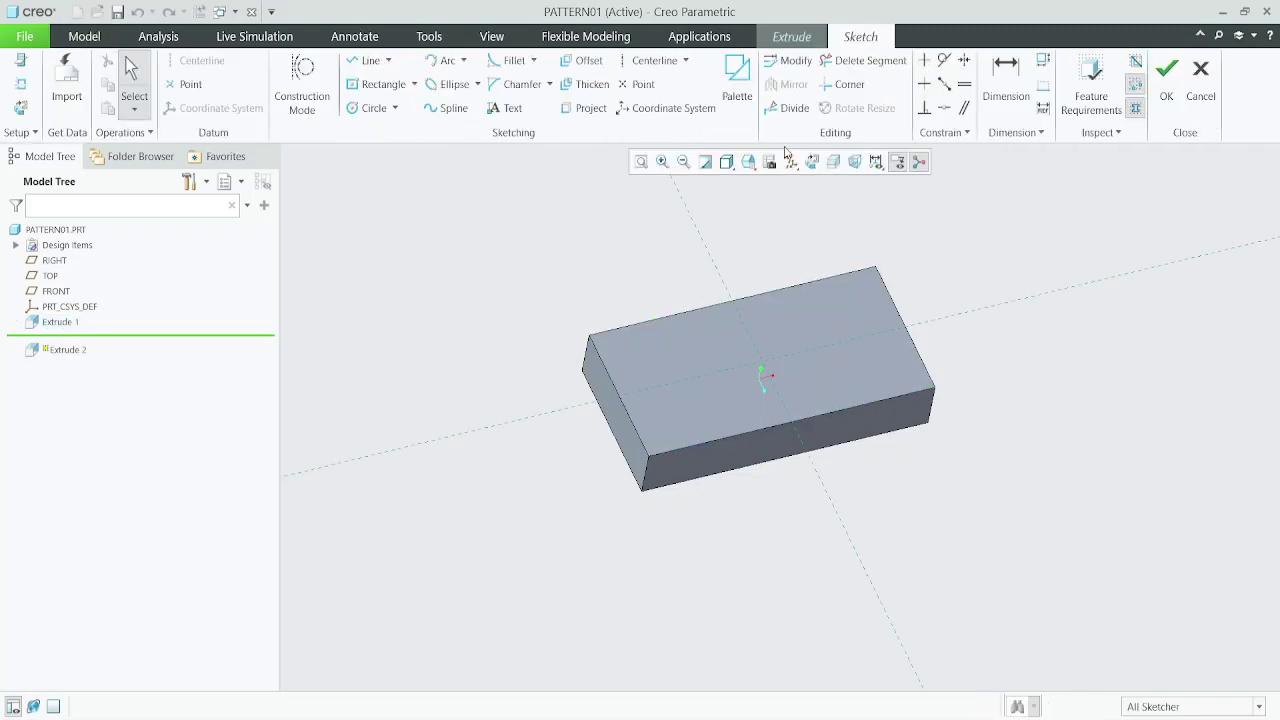
click(811, 163)
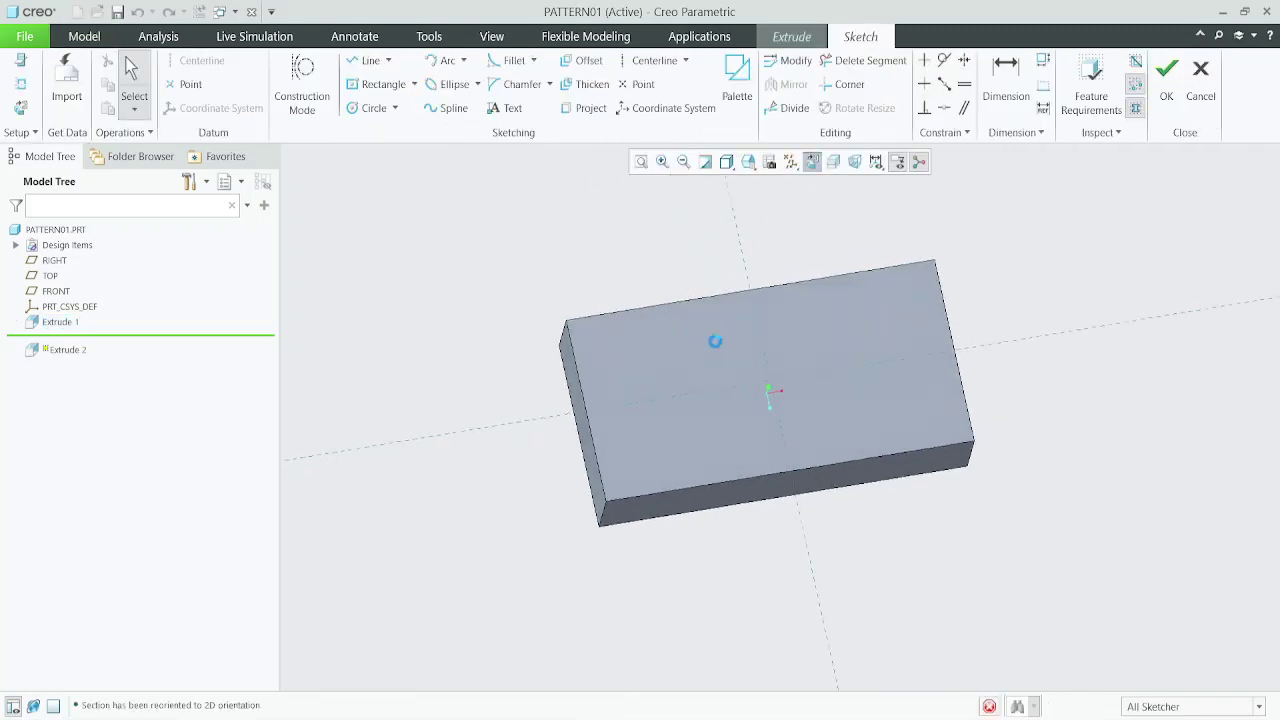
click(370, 108)
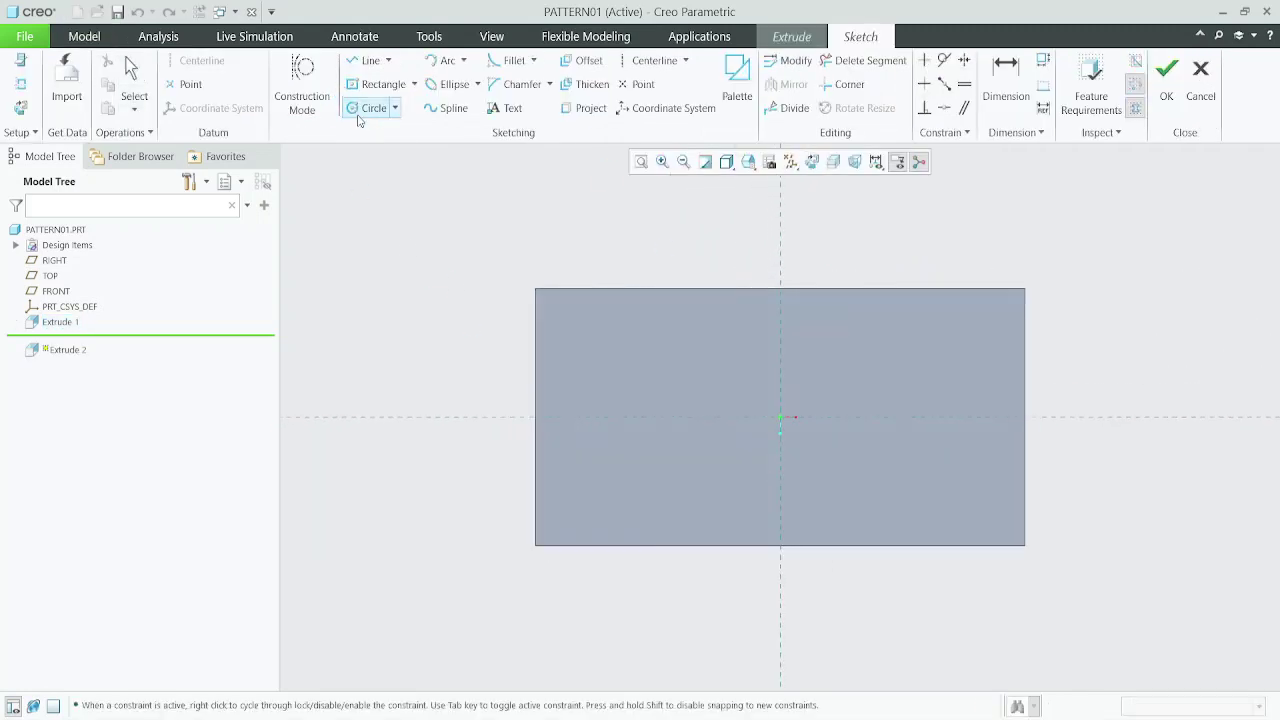
middle_click(566, 472)
click(375, 117)
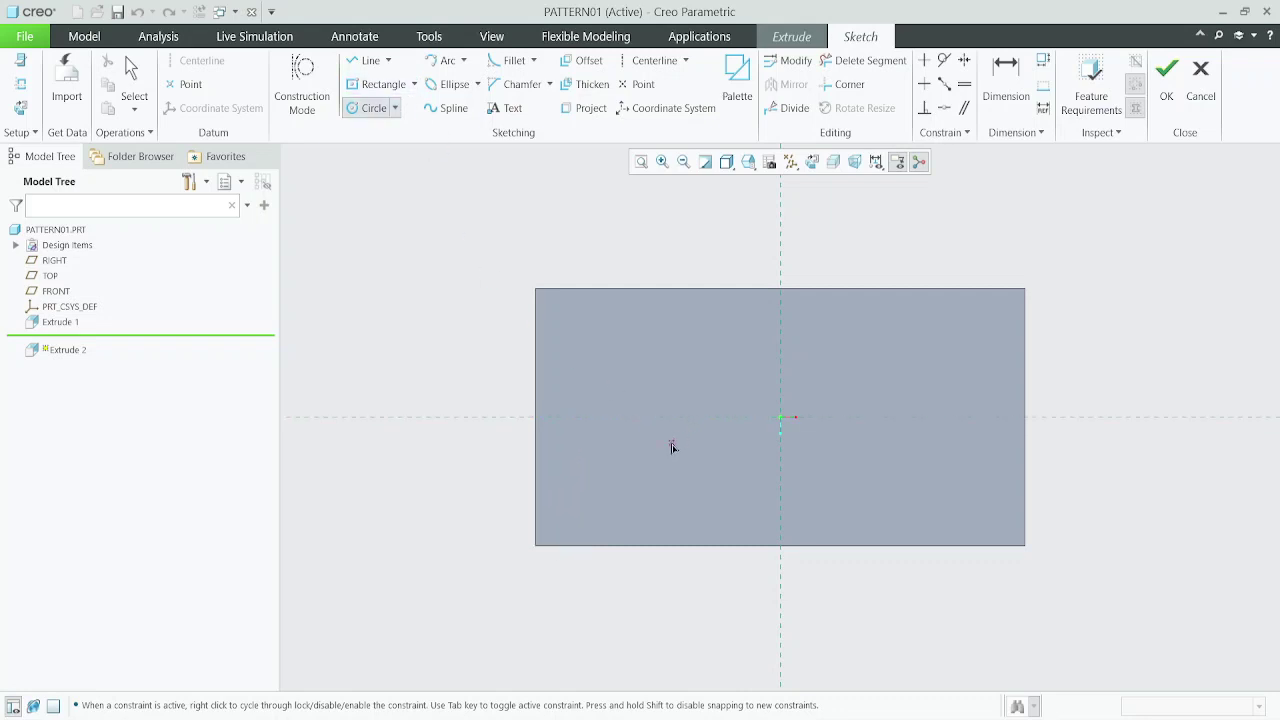
click(601, 432)
middle_click(628, 372)
scroll(566, 416, down, 2)
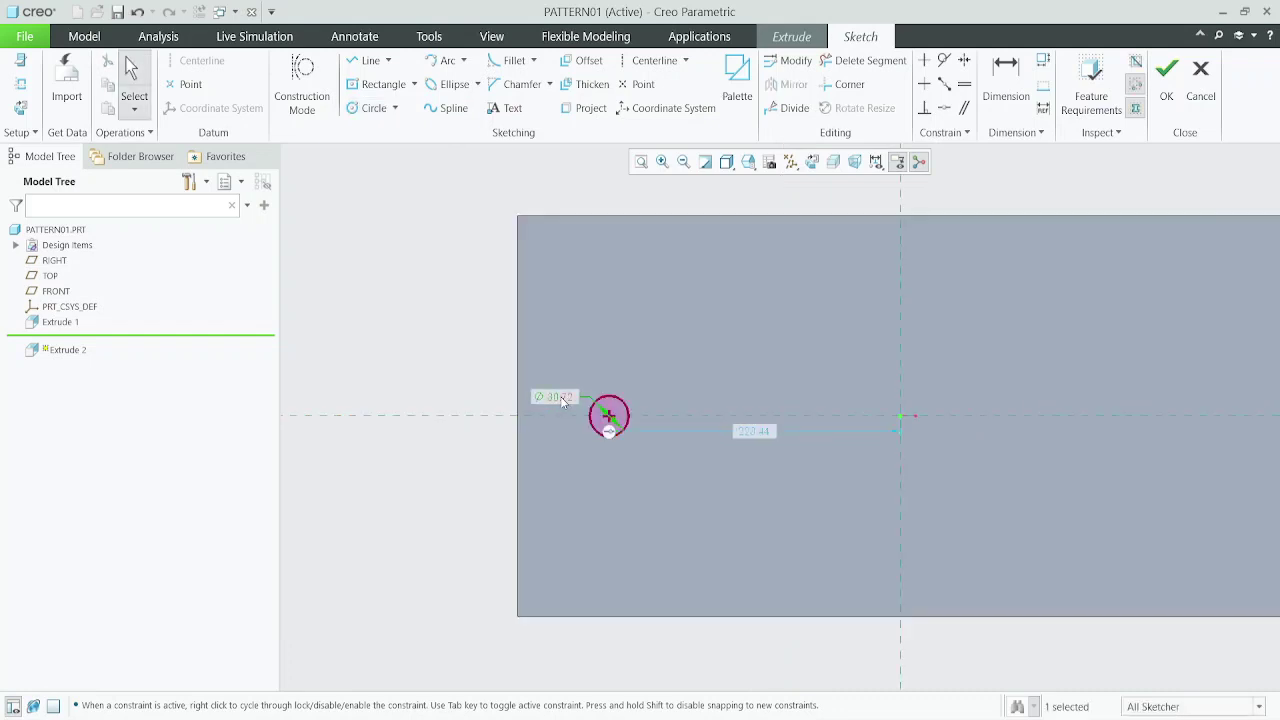
- Set the circle's diameter to 20 mm
double_click(574, 396)
text(30)
key(Return)
double_click(572, 398)
text(20)
key(Return)
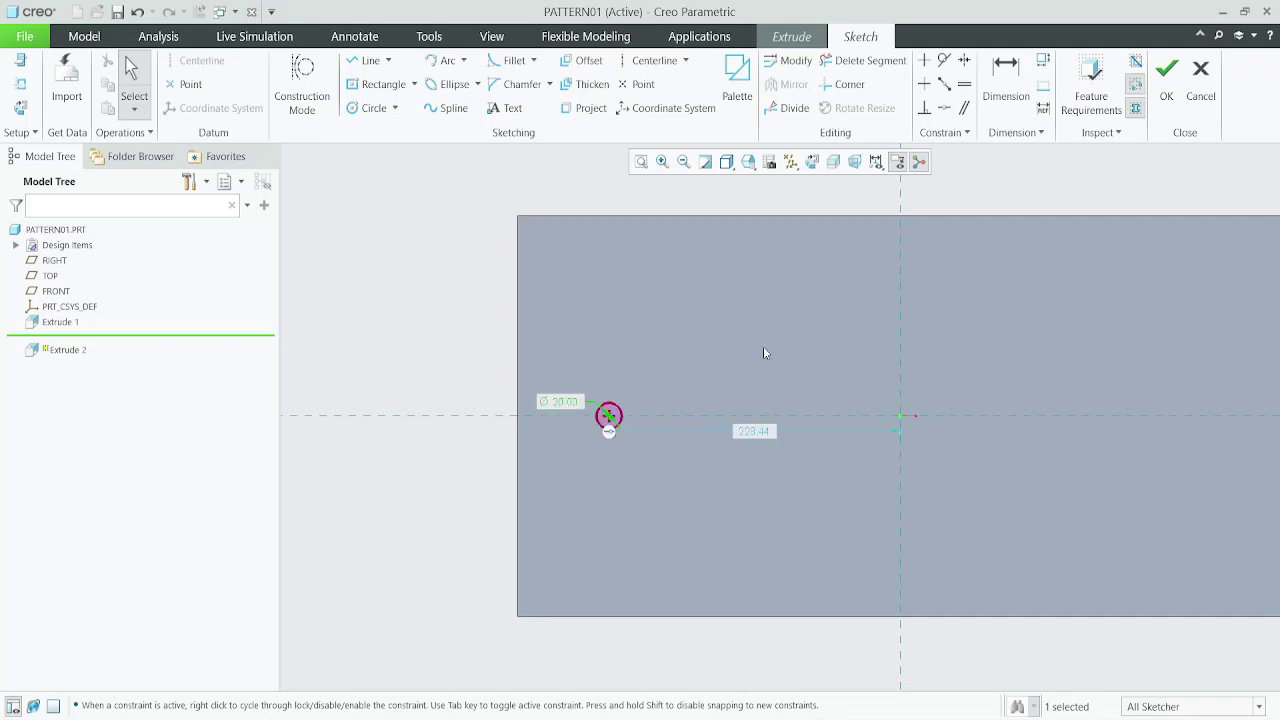
- Dimension the circle's centre from the block's left edge and set the distance to 50 mm
click(1005, 64)
click(606, 420)
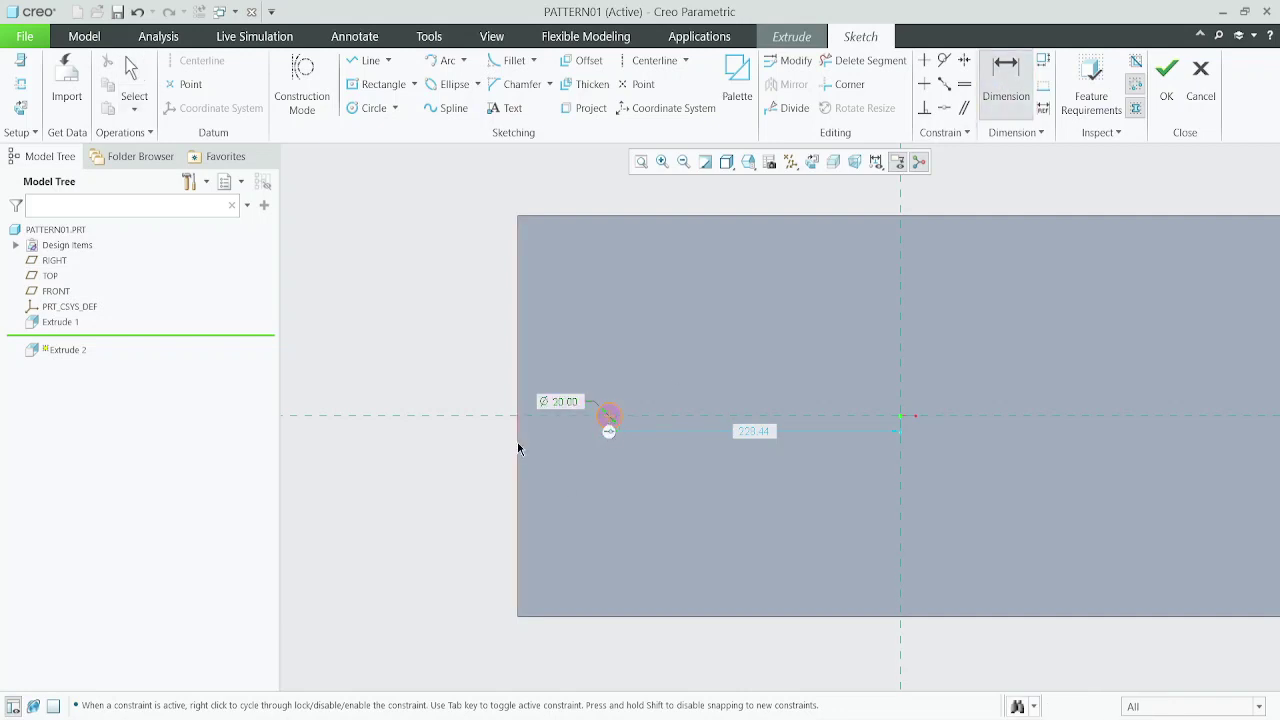
click(517, 442)
middle_click(539, 361)
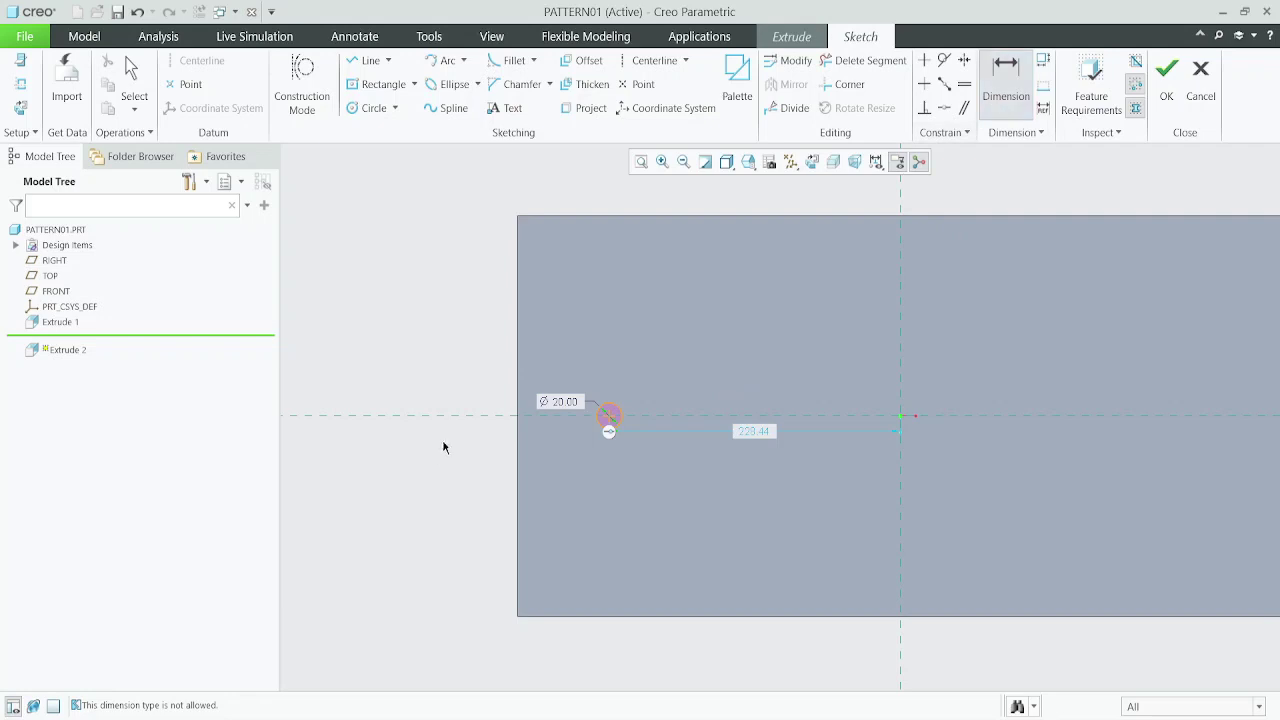
click(518, 402)
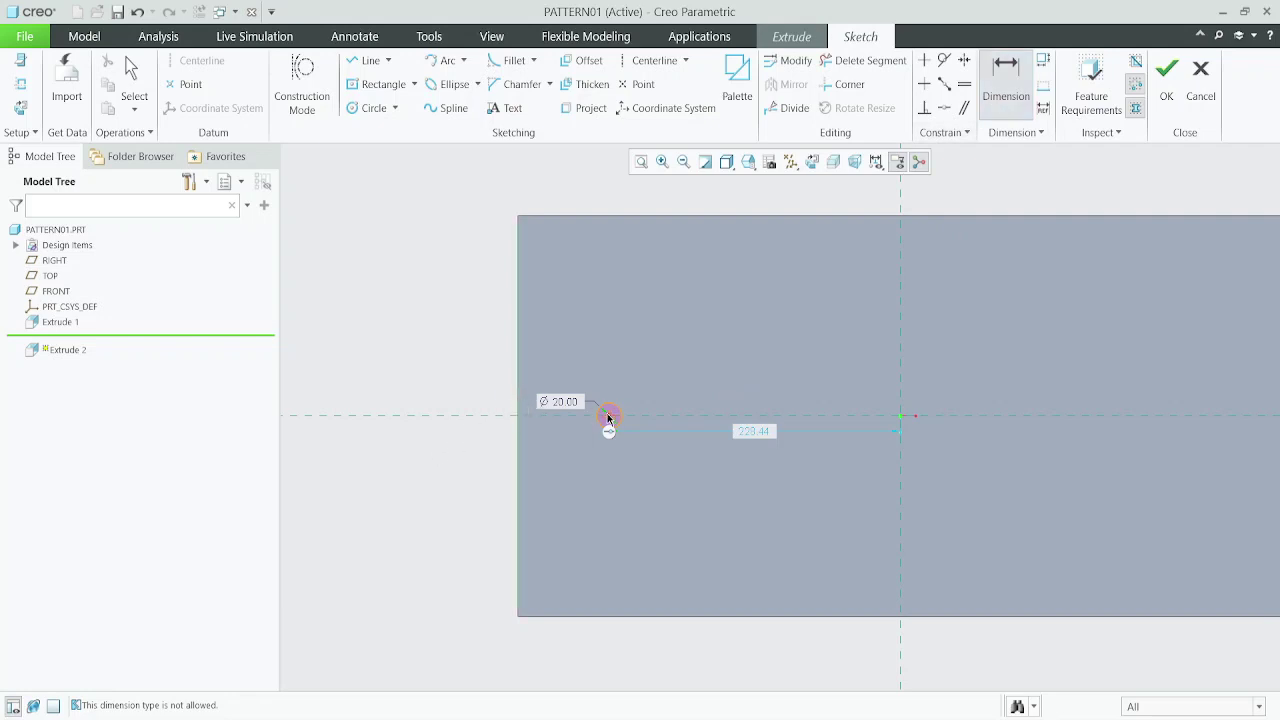
click(608, 418)
middle_click(585, 342)
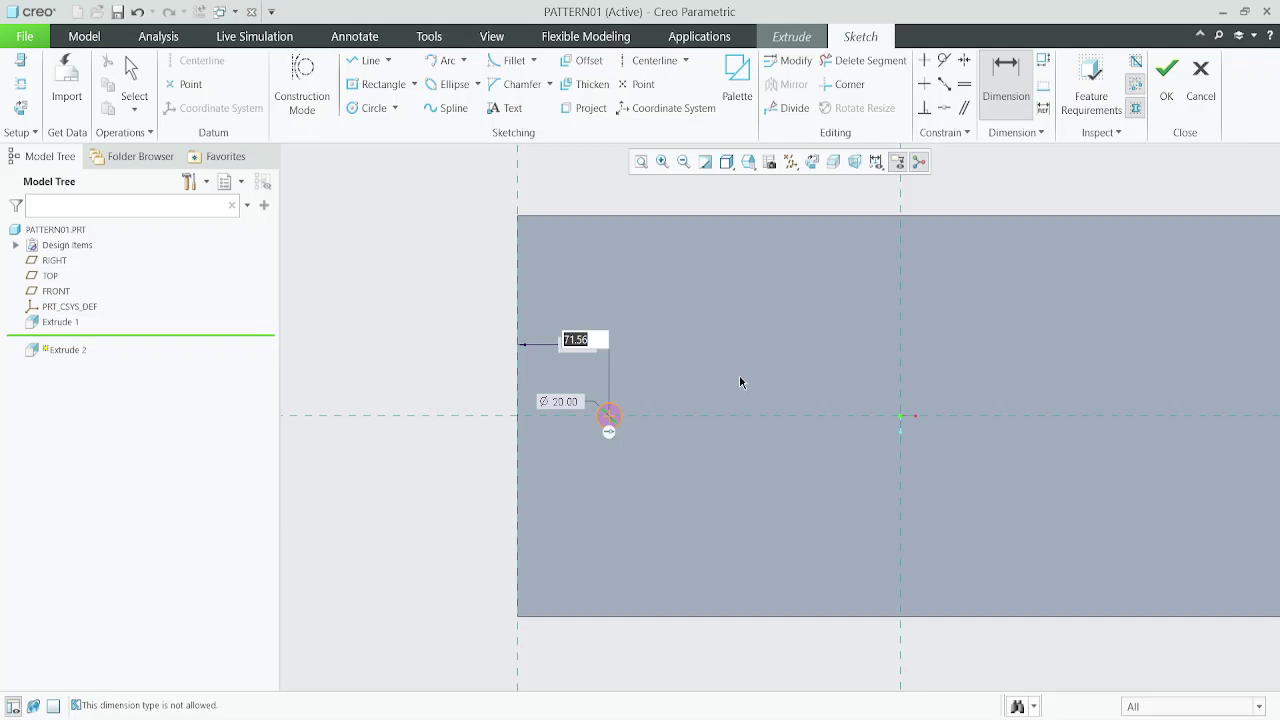
text(60)
key(Return)
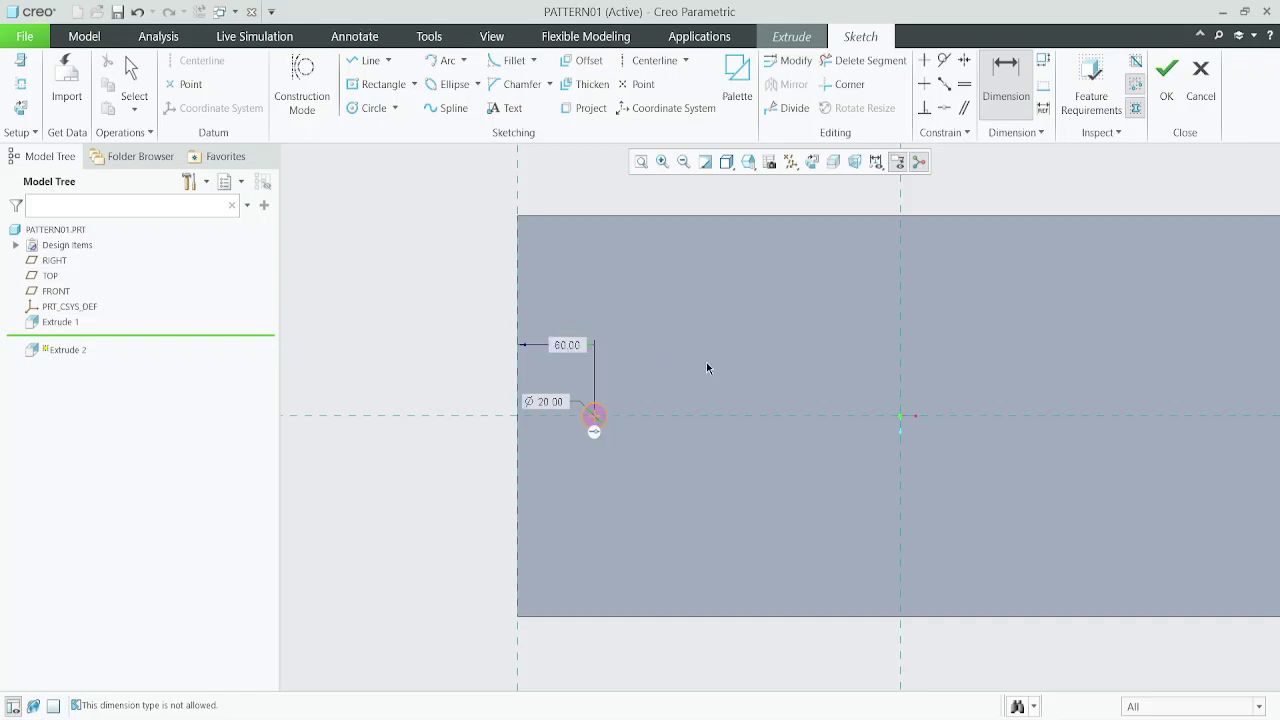
double_click(582, 346)
text(50)
key(Return)
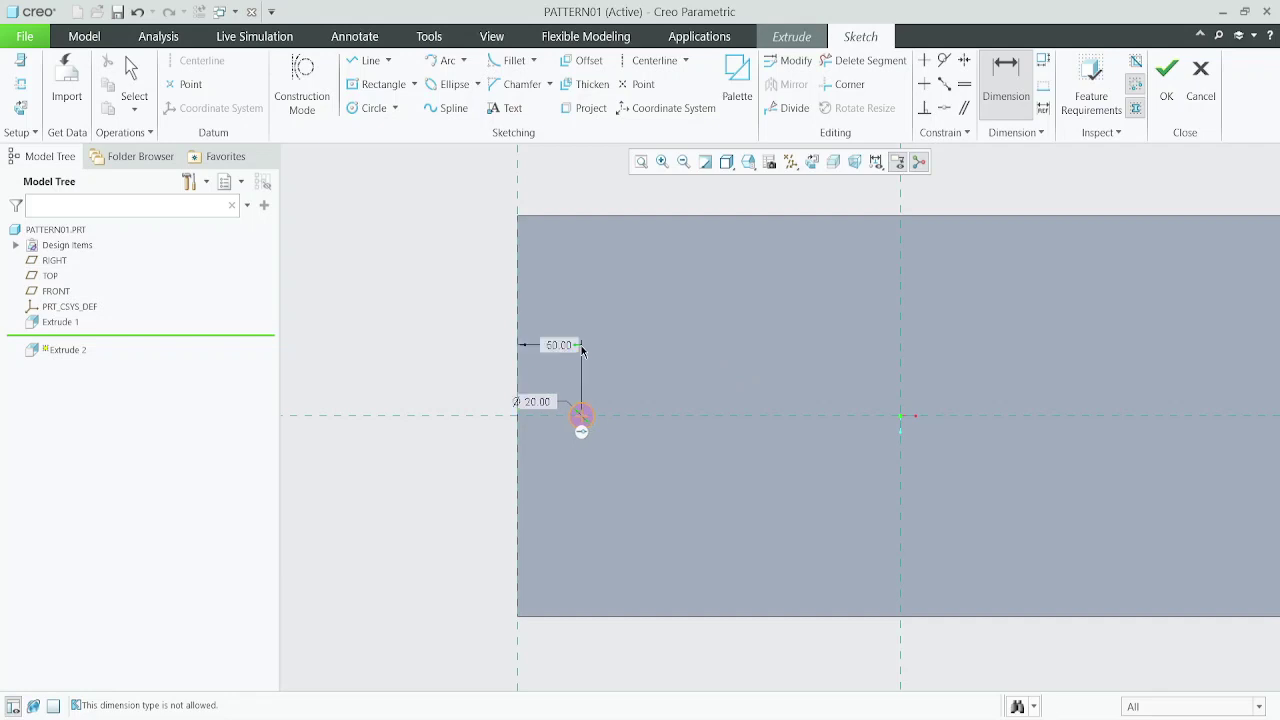
- Finish the sketch and extrude the circle 20 mm upward from the top face as a solid cylinder
click(1166, 82)
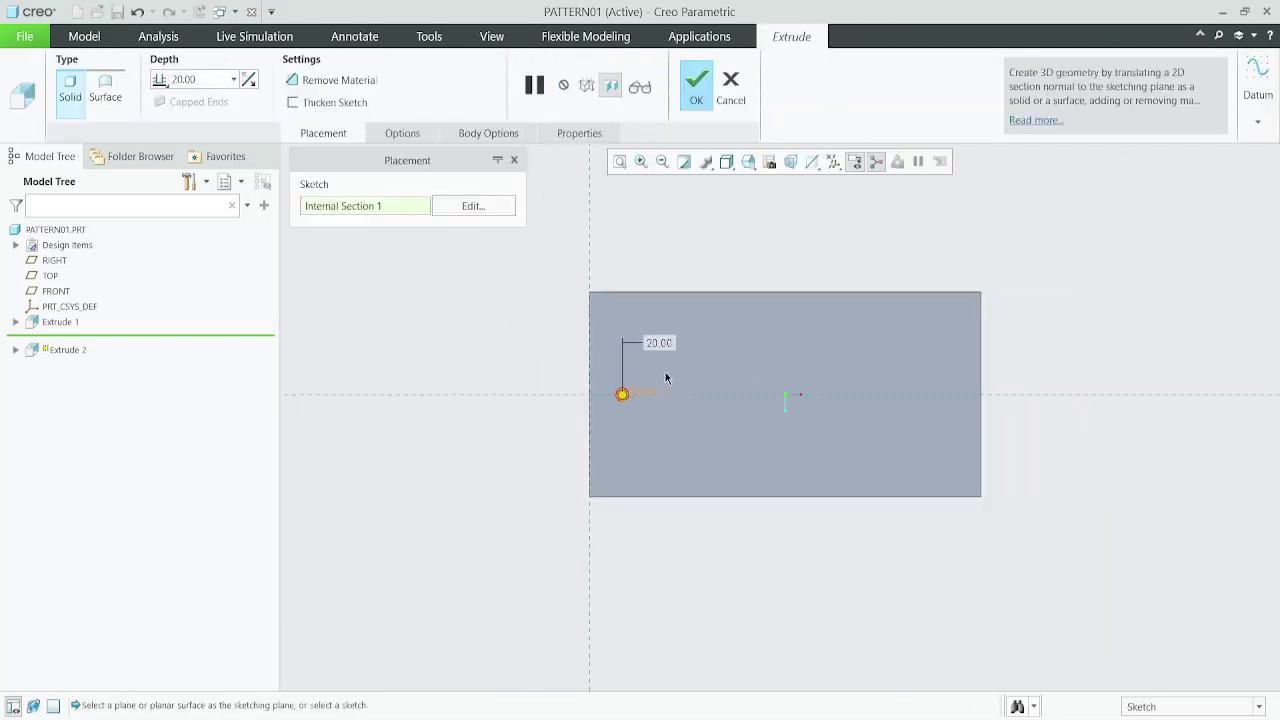
middle_drag(658, 347, 647, 301)
scroll(618, 386, down, 5)
middle_drag(618, 386, 650, 372)
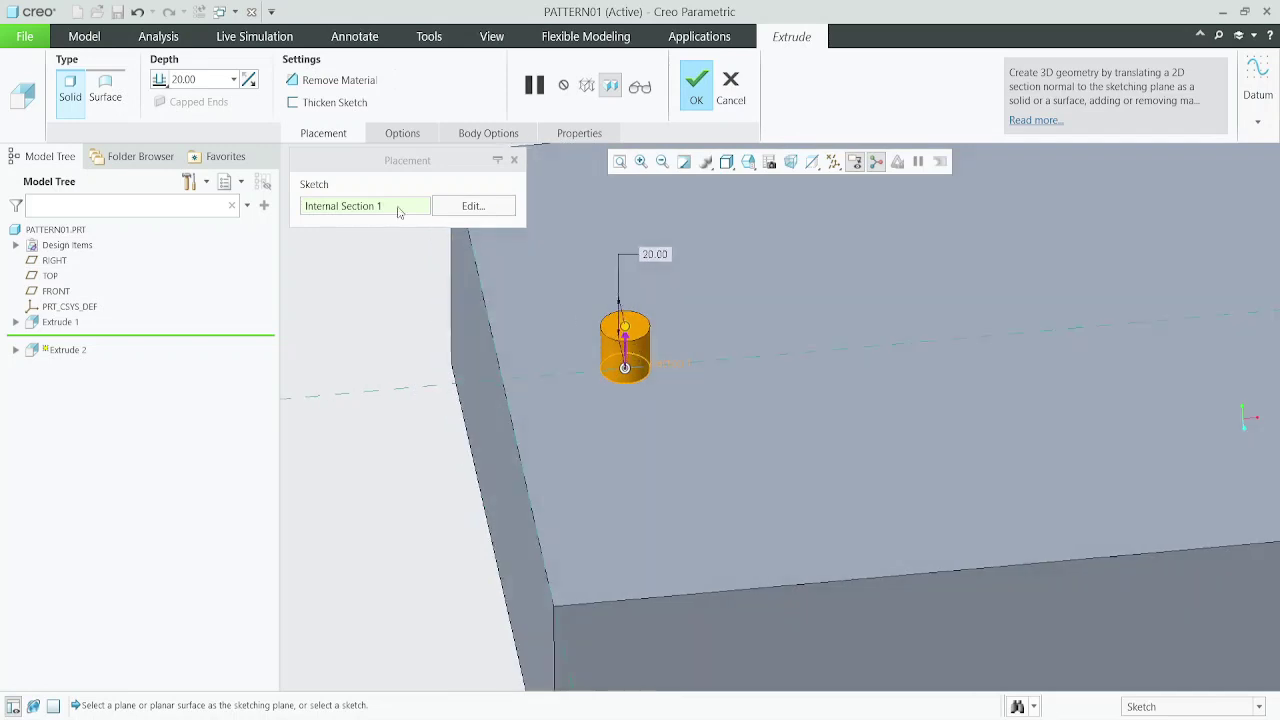
click(700, 90)
- Examine the small cylinder's shape and position on the block's top face from several angles
scroll(676, 296, up, 3)
click(489, 420)
scroll(708, 282, down, 2)
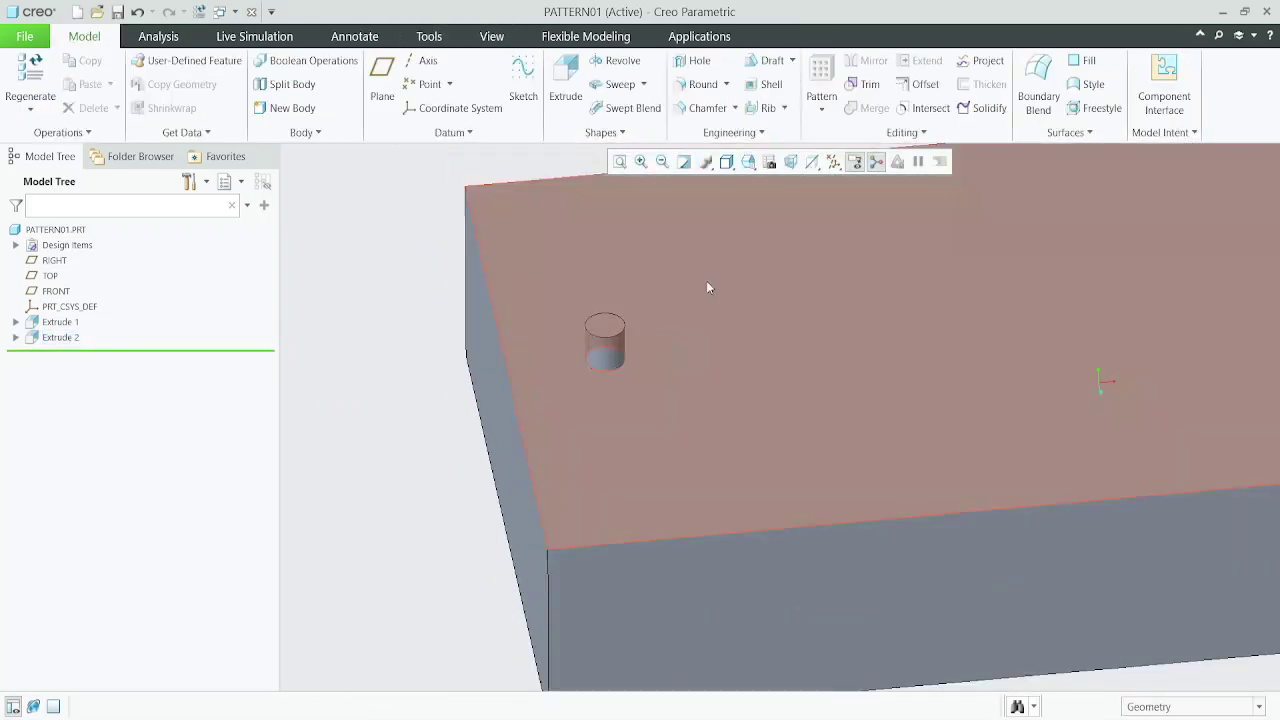
scroll(598, 370, up, 2)
mouse_move(606, 371)
middle_down()
mouse_move(594, 365)
mouse_move(600, 394)
middle_up()
scroll(600, 393, up, 1)
scroll(600, 344, down, 2)
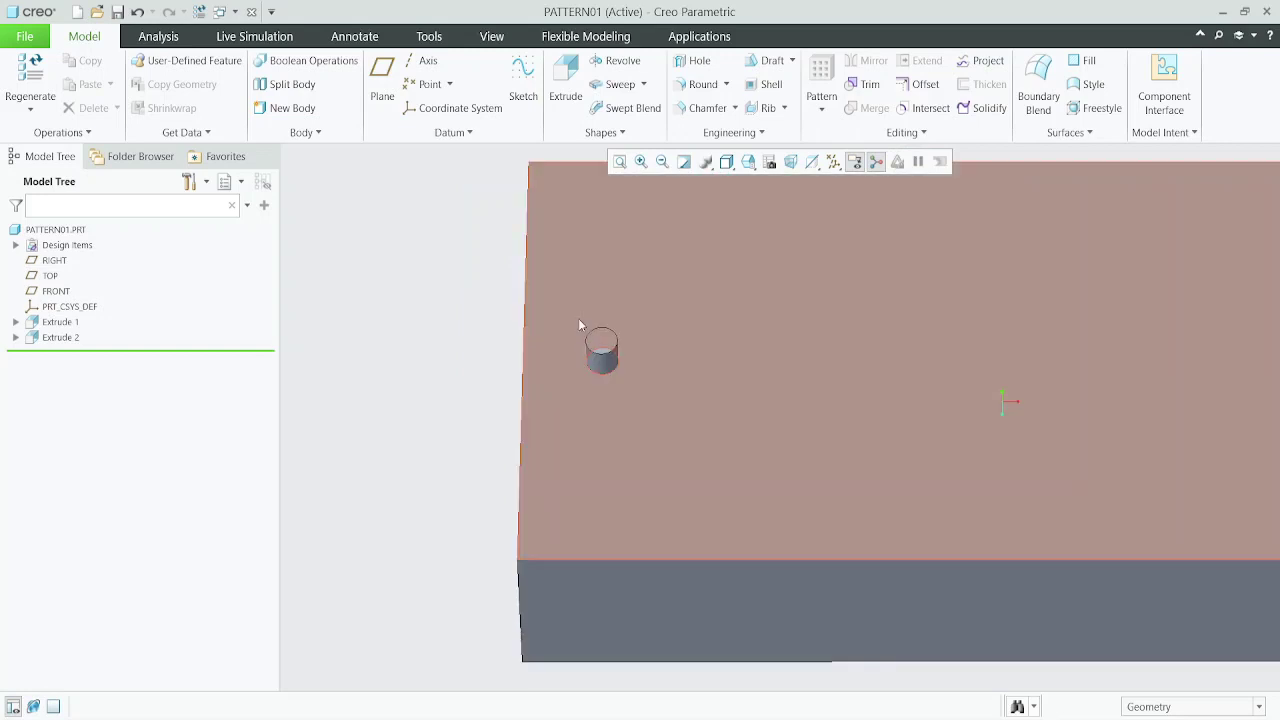
middle_drag(578, 318, 602, 291)
scroll(601, 291, up, 5)
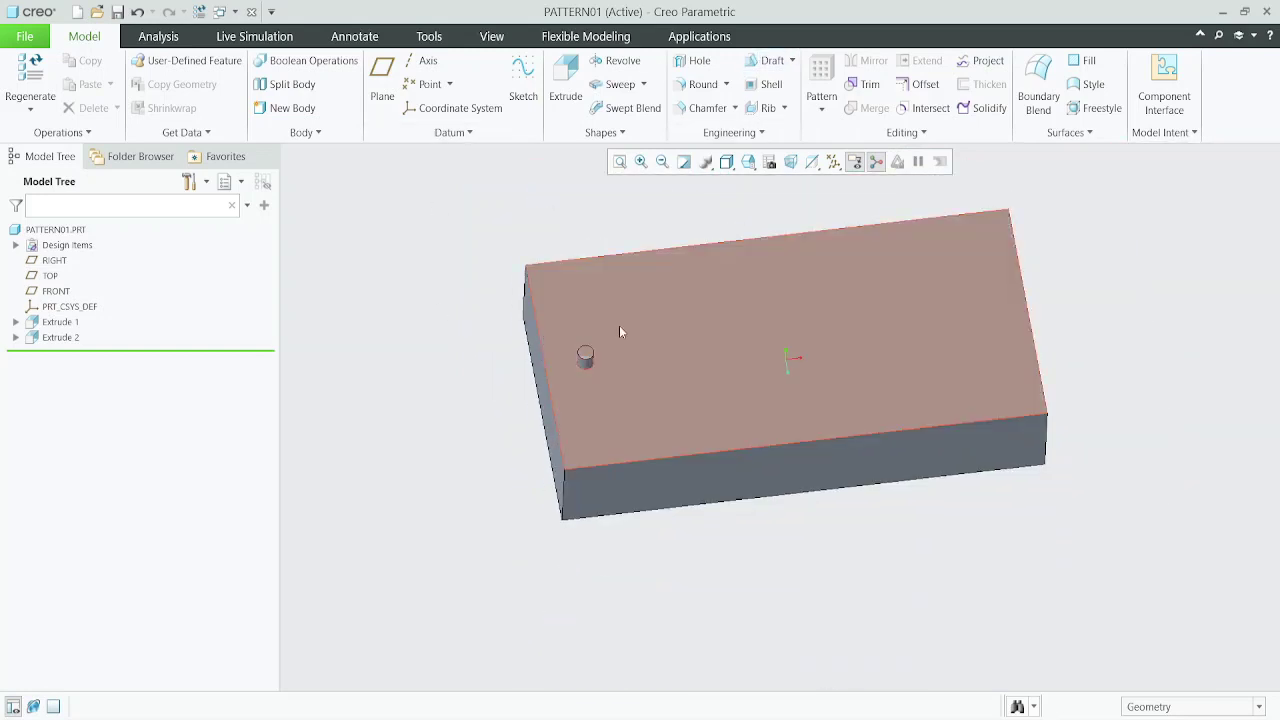
- Select the small cylinder feature and start a Pattern of it
click(60, 337)
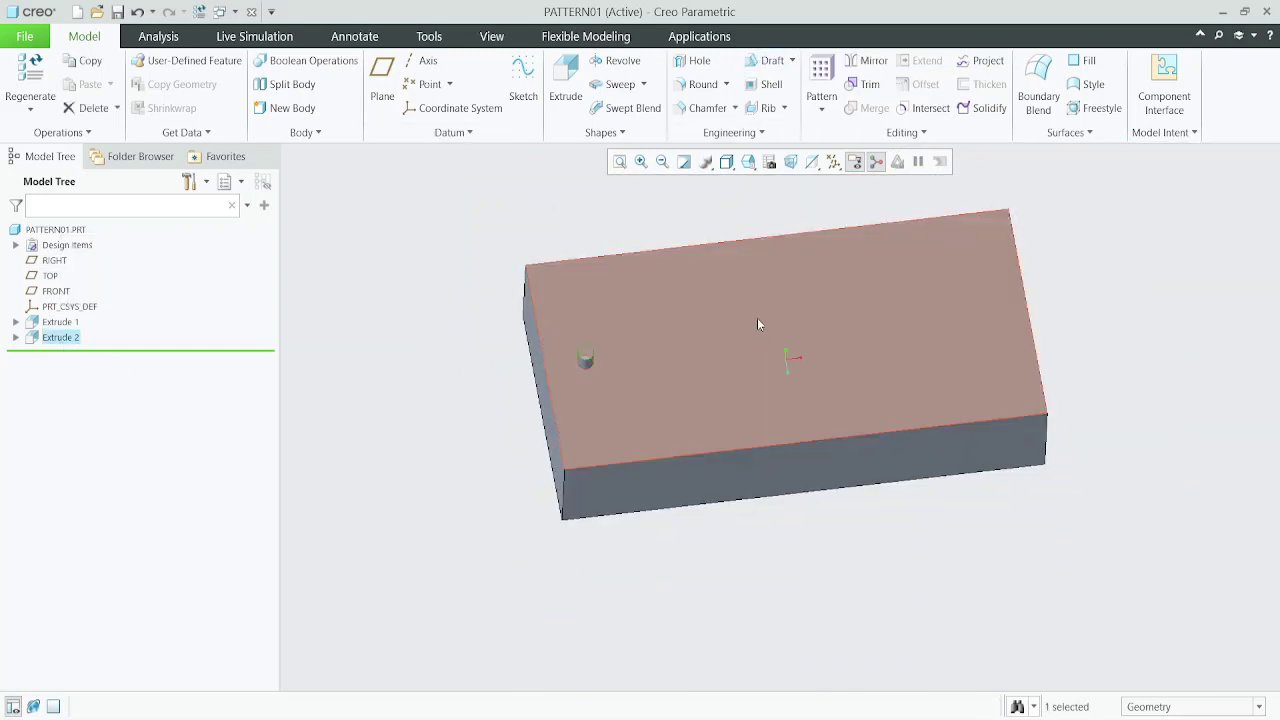
click(395, 381)
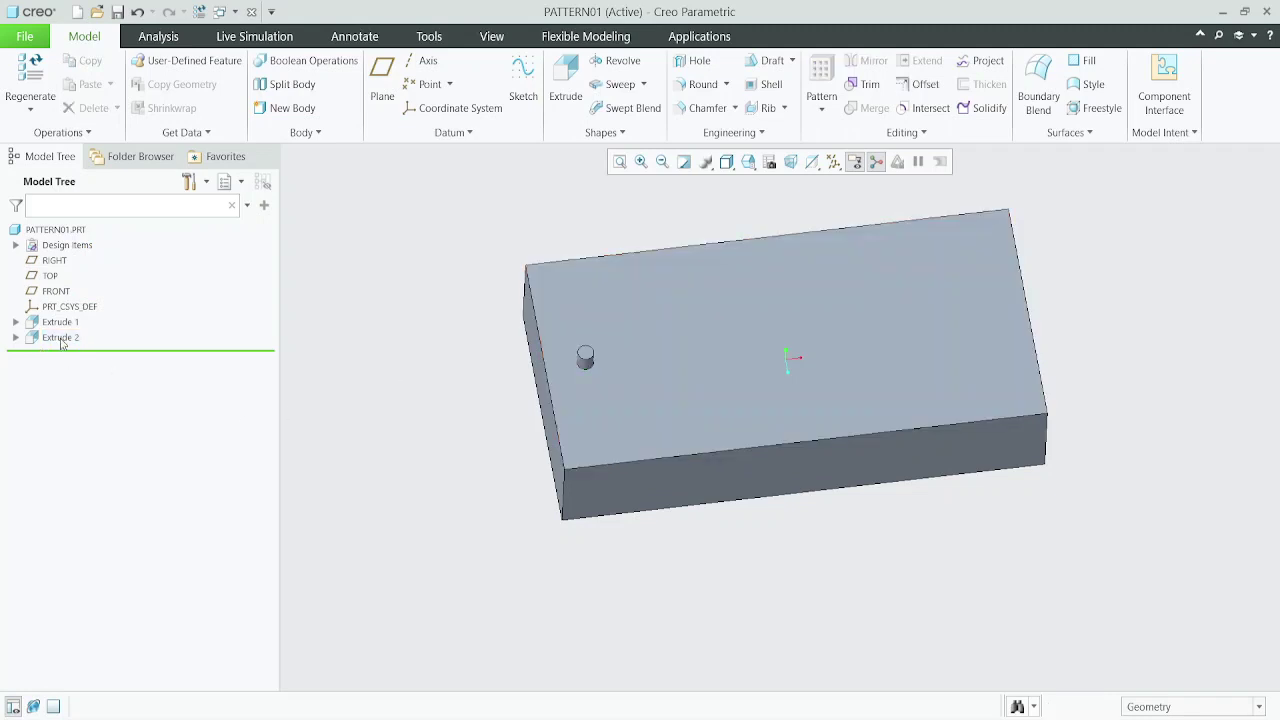
click(54, 340)
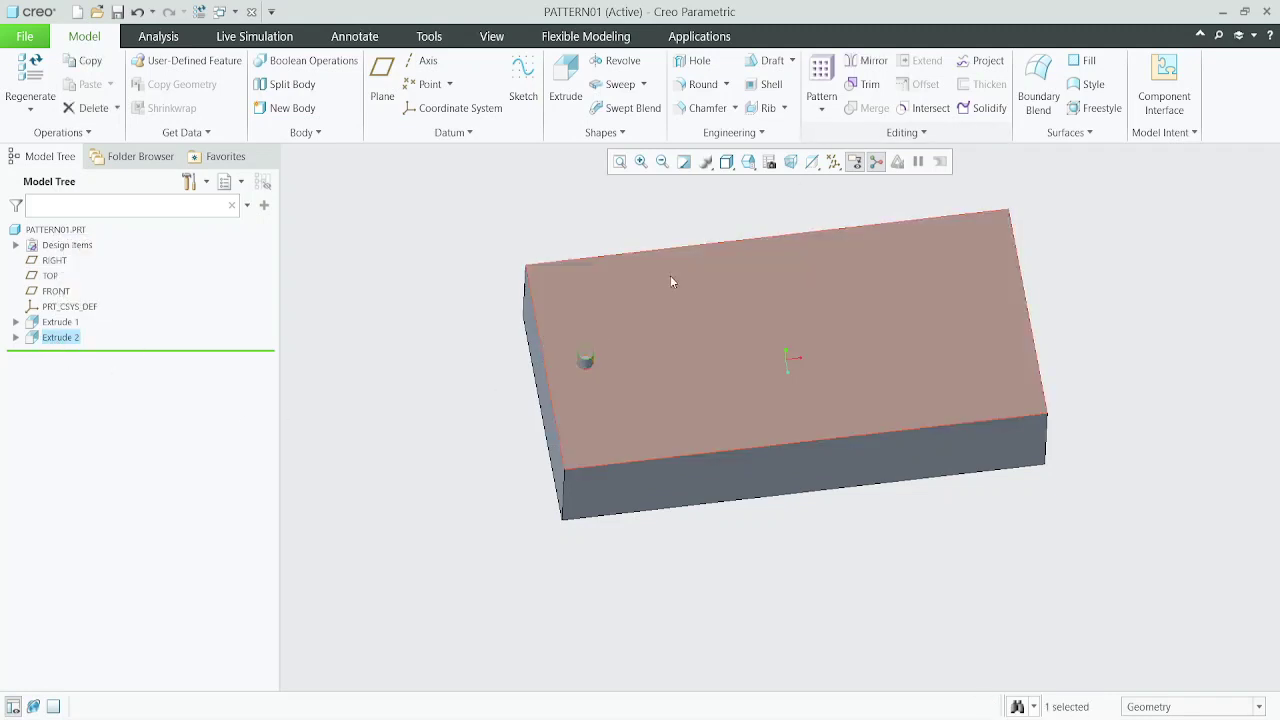
scroll(575, 340, down, 3)
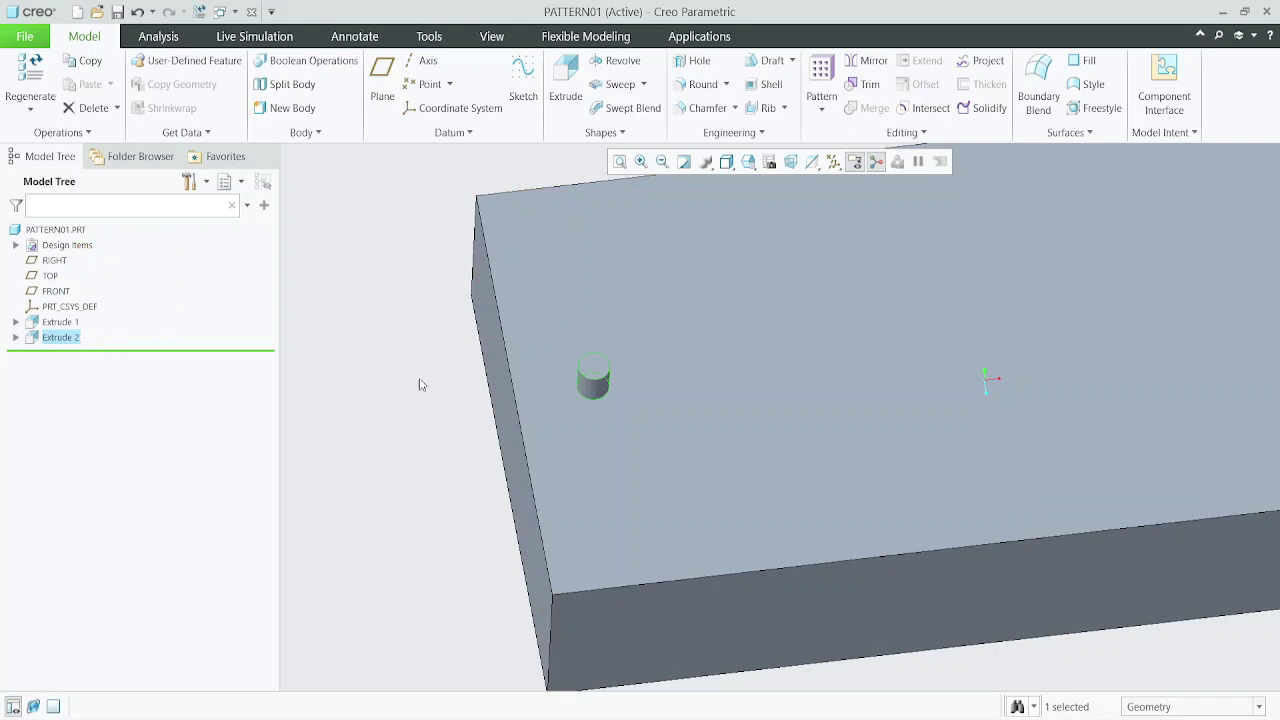
click(417, 380)
scroll(614, 400, down, 2)
click(585, 382)
scroll(570, 390, up, 4)
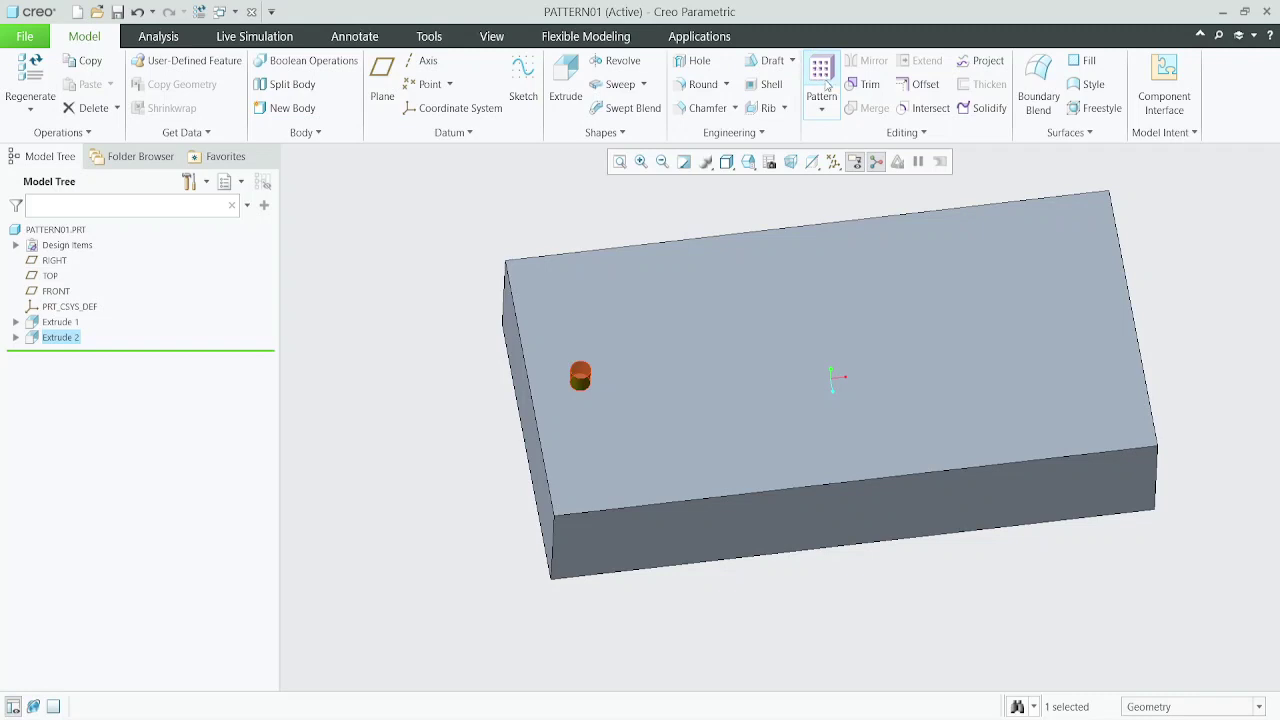
click(820, 112)
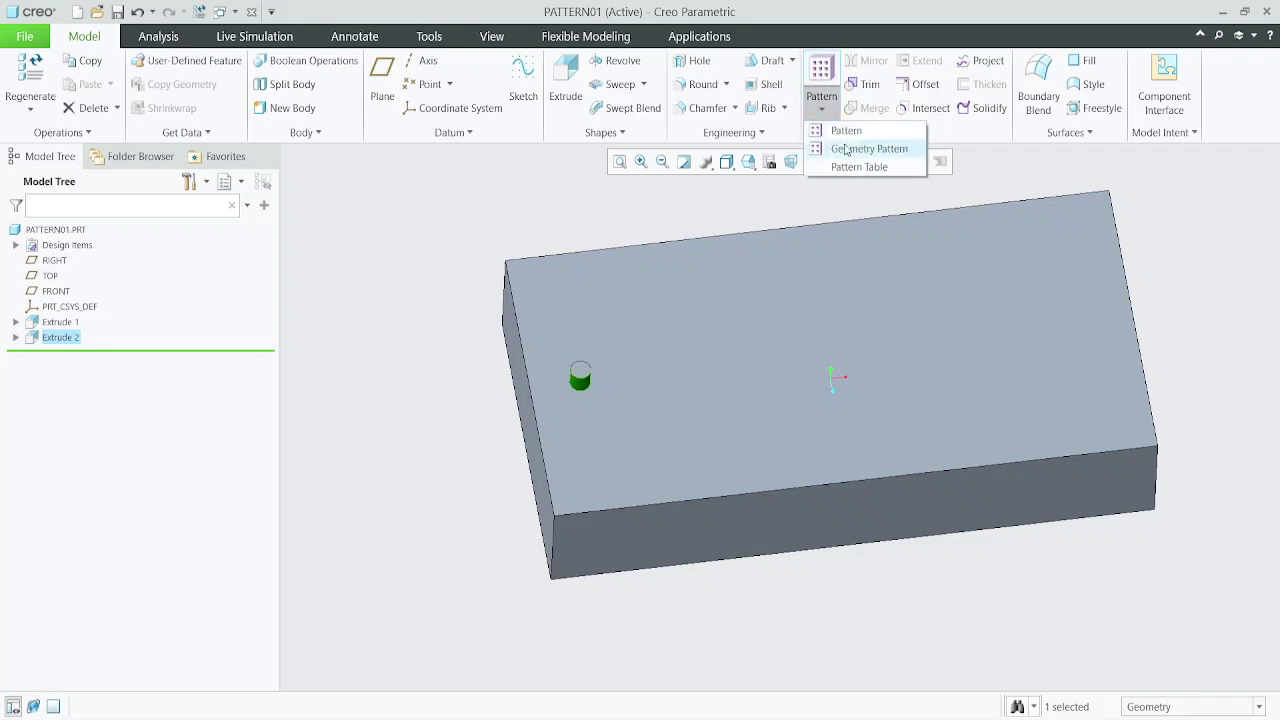
click(829, 117)
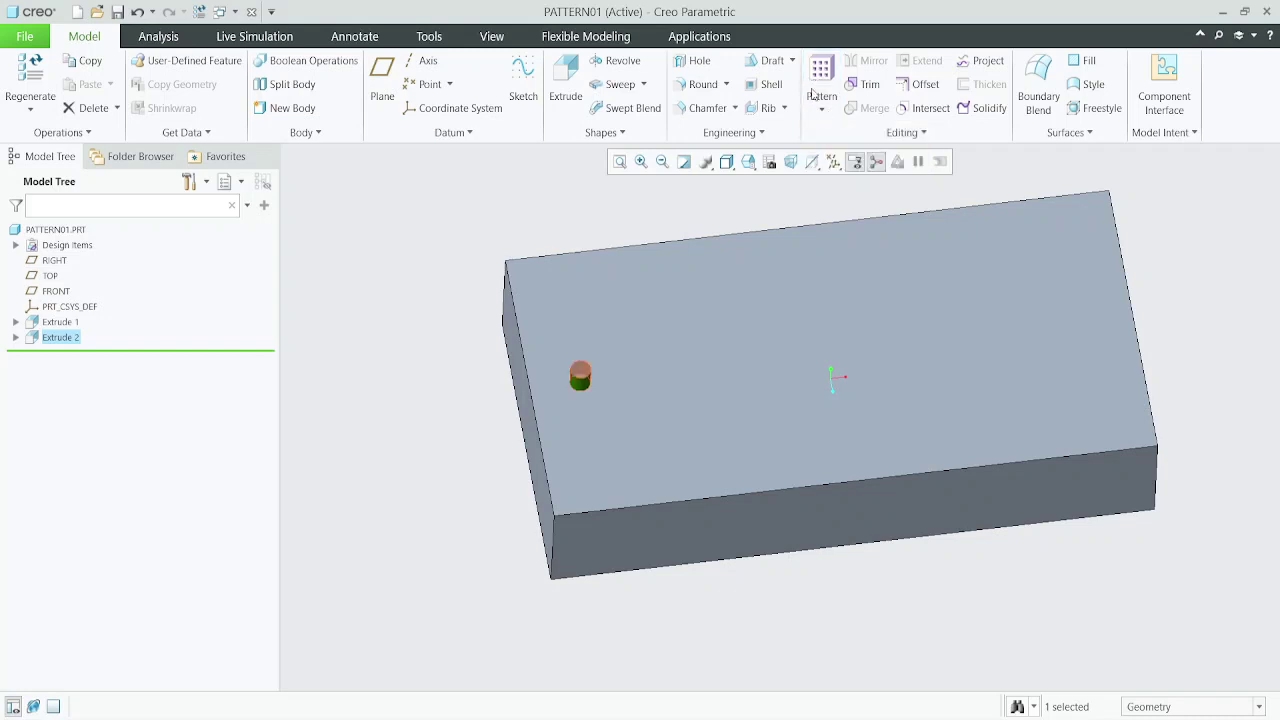
click(822, 70)
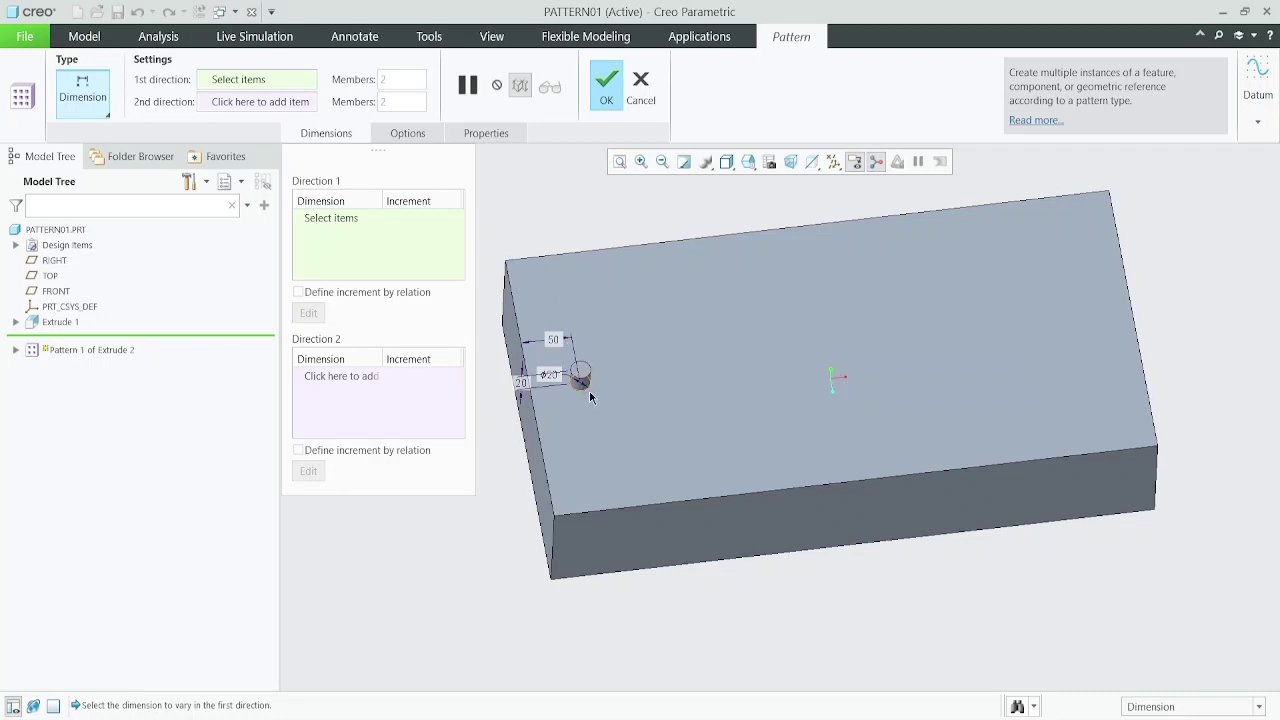
- Examine the cylinder's diameter, height and edge-distance dimensions offered for the dimension pattern
middle_drag(588, 390, 637, 403)
scroll(613, 318, down, 2)
scroll(613, 318, up, 1)
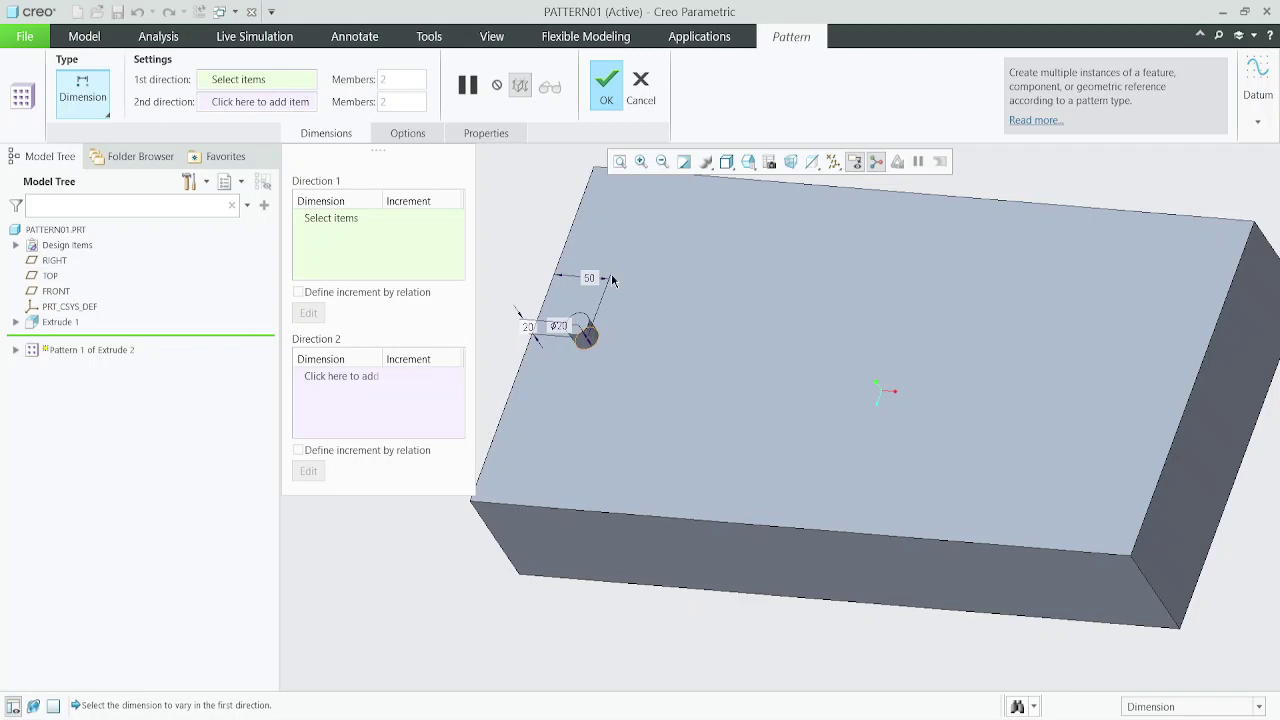
mouse_move(613, 335)
middle_down()
mouse_move(611, 303)
mouse_move(603, 358)
middle_up()
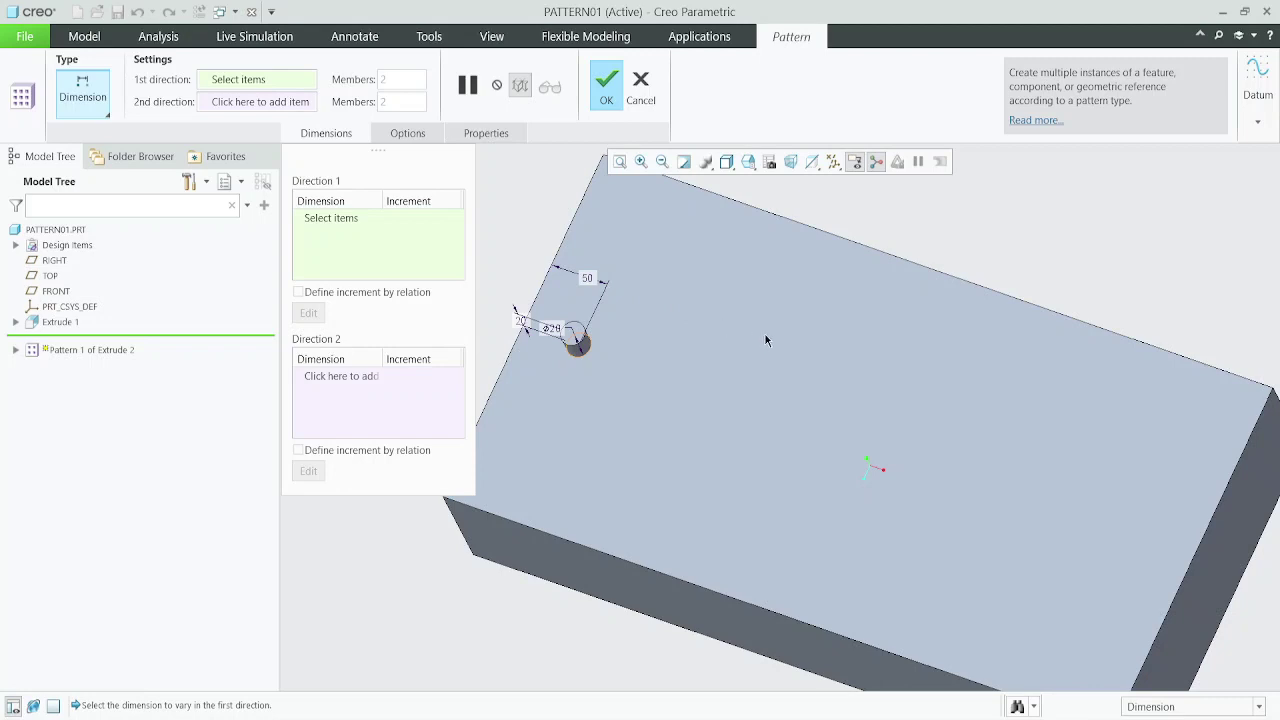
scroll(760, 345, down, 3)
scroll(680, 340, up, 4)
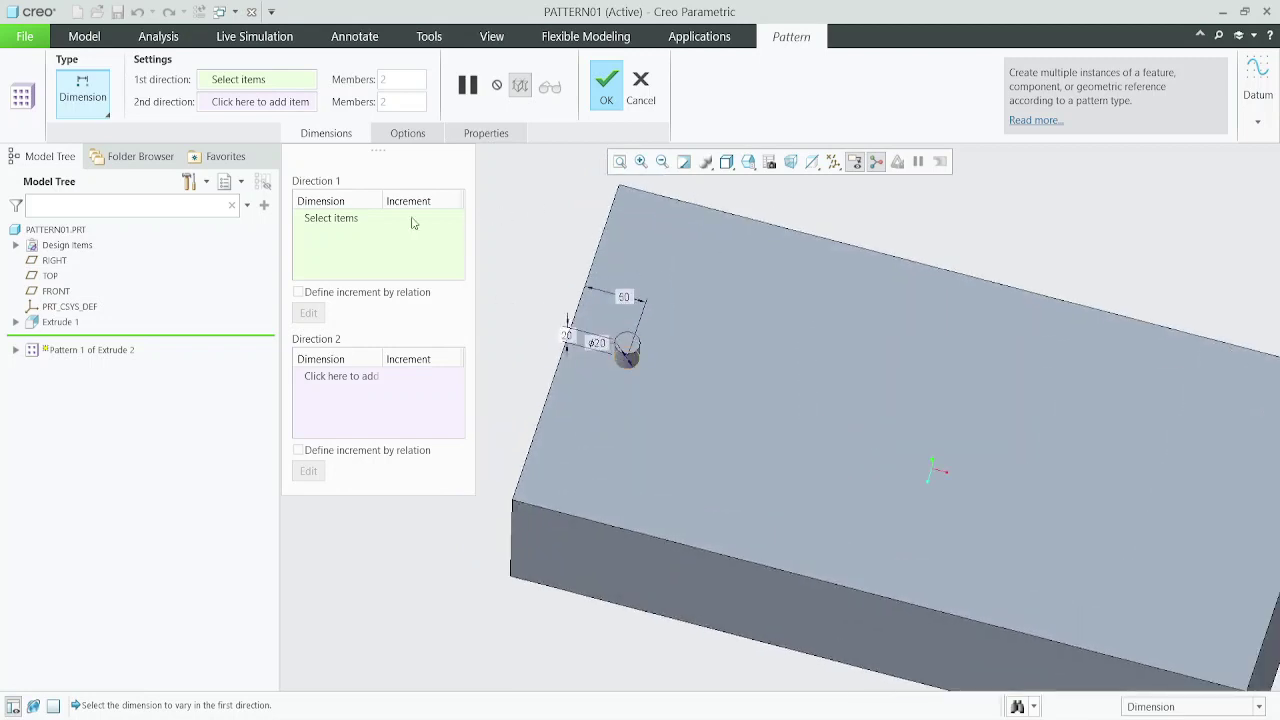
scroll(670, 345, down, 3)
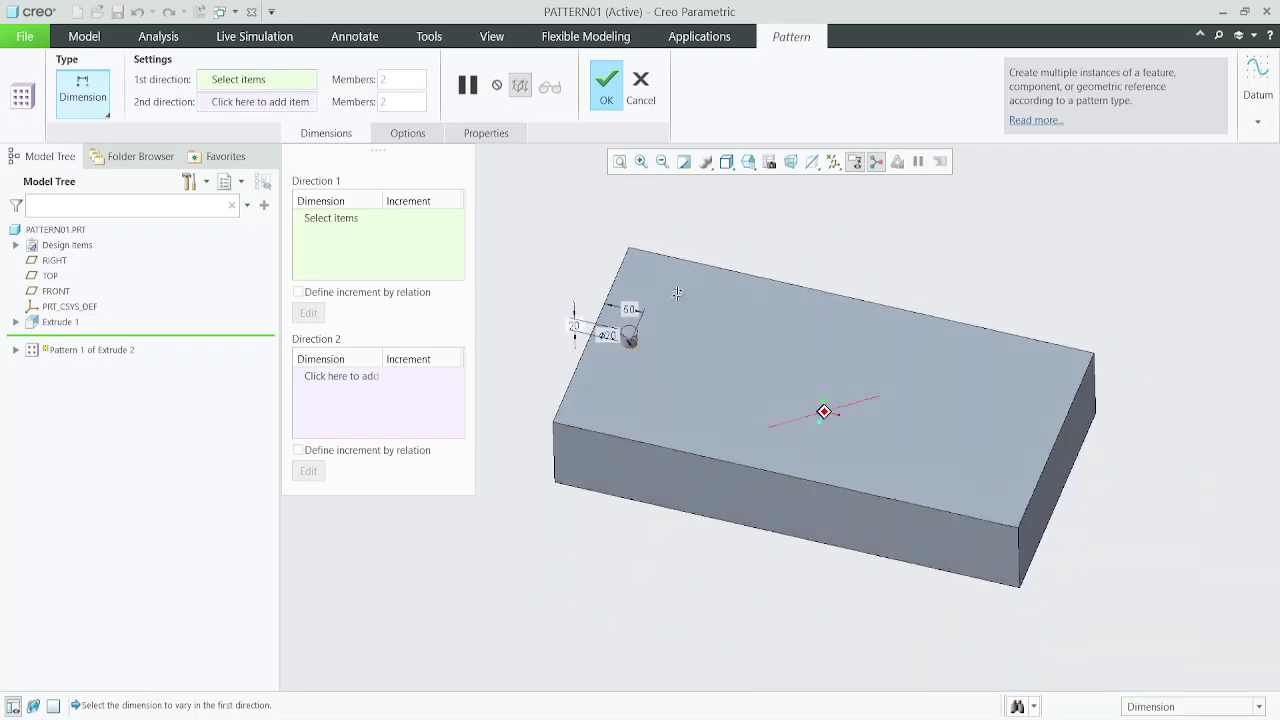
middle_drag(670, 345, 640, 380)
scroll(637, 386, up, 3)
scroll(637, 386, down, 1)
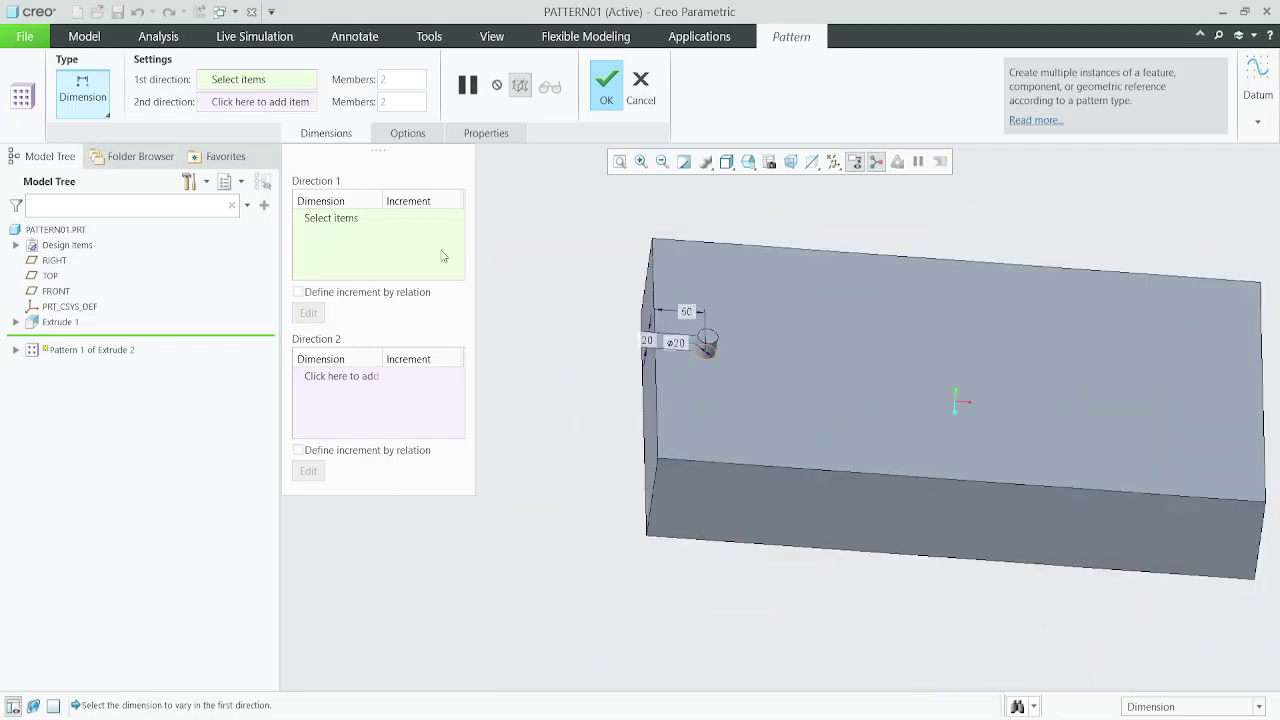
scroll(723, 410, up, 2)
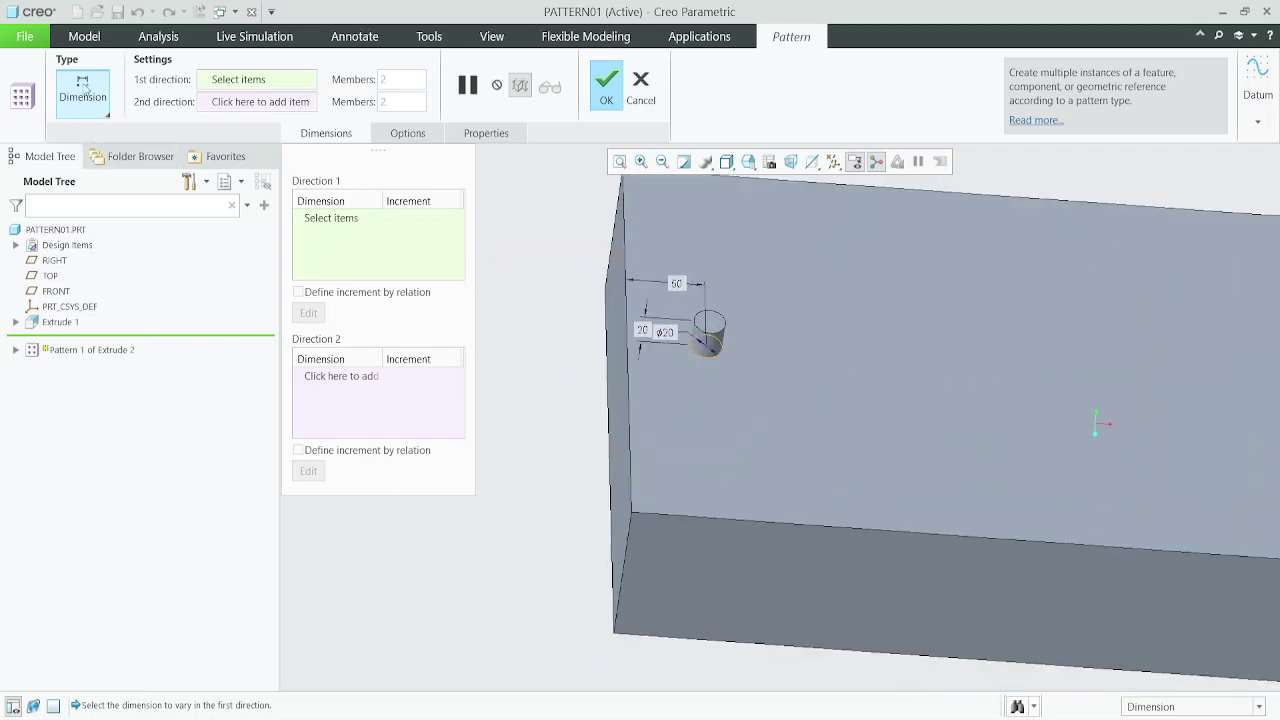
scroll(458, 201, down, 1)
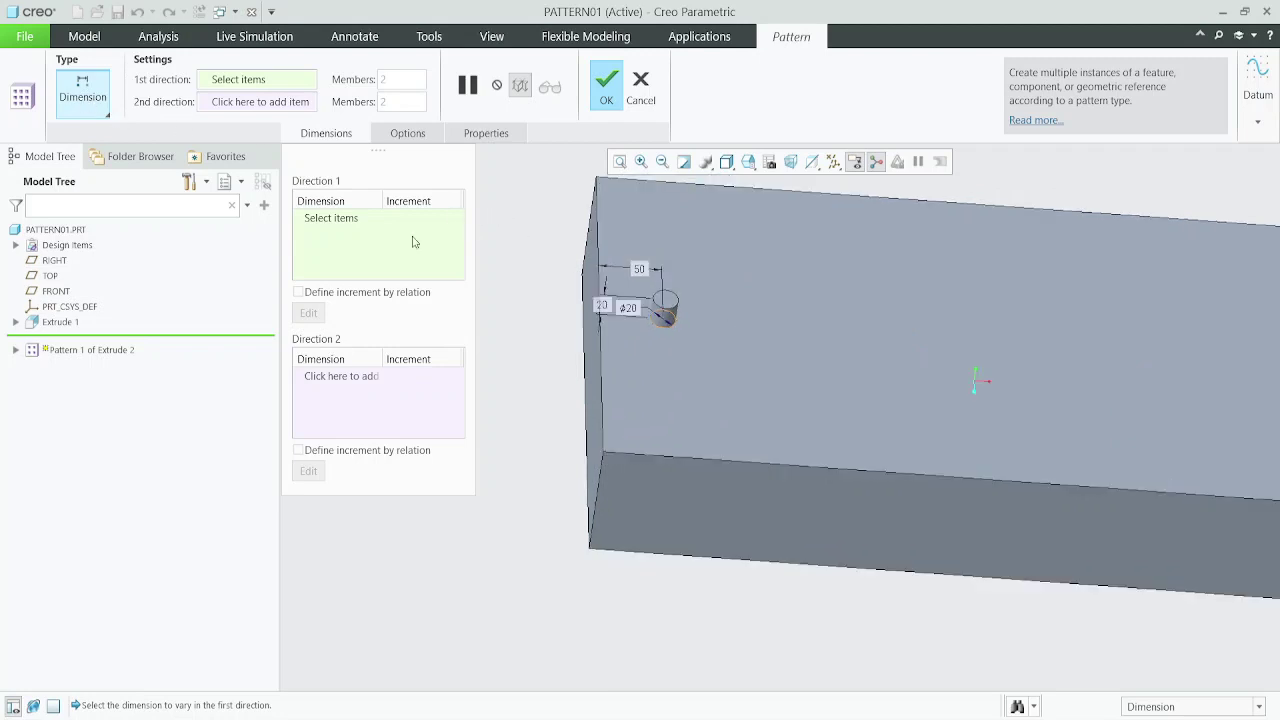
scroll(614, 332, down, 2)
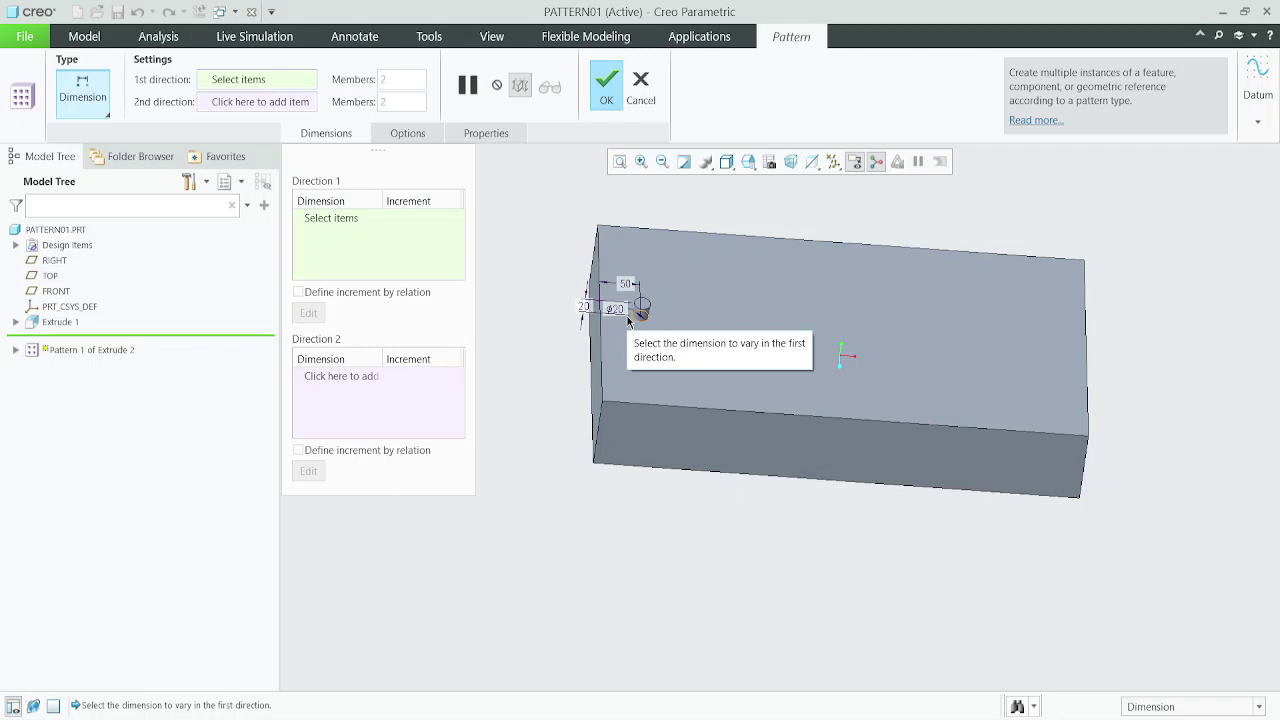
- Keep the Dimension pattern type and use the cylinder's 50 mm edge-distance dimension as first direction with a 50 mm increment
click(88, 115)
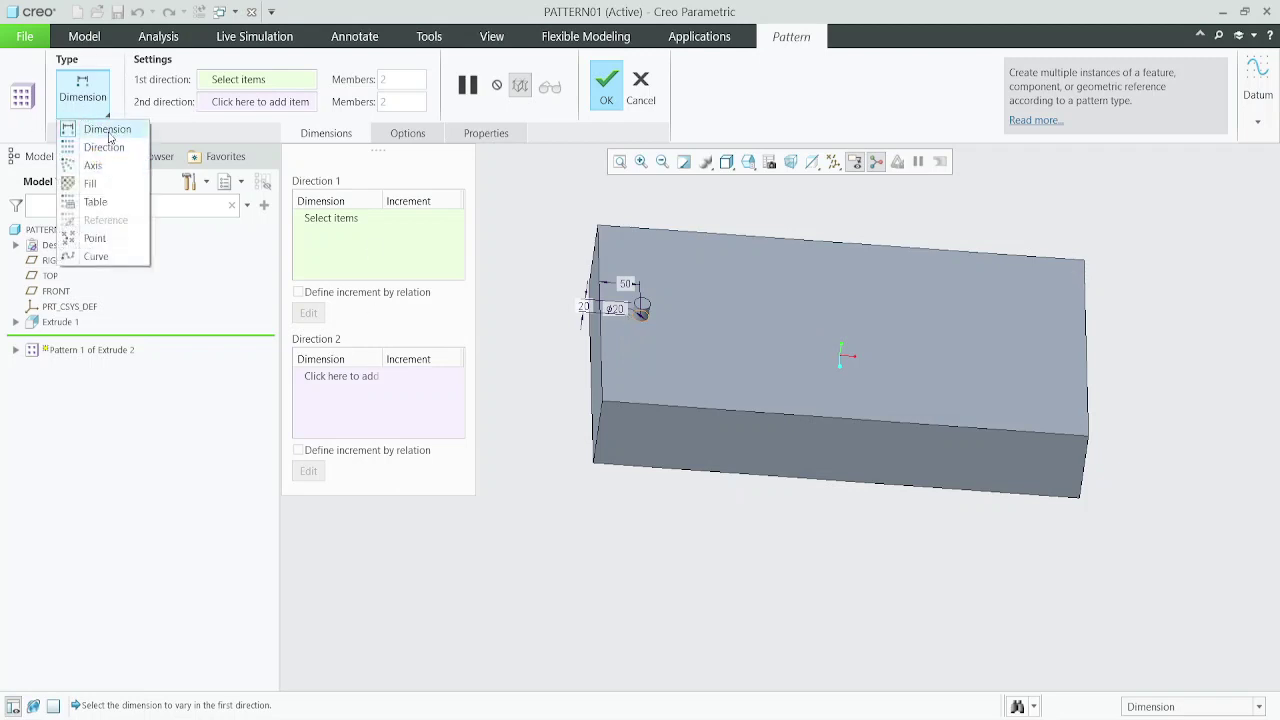
click(112, 131)
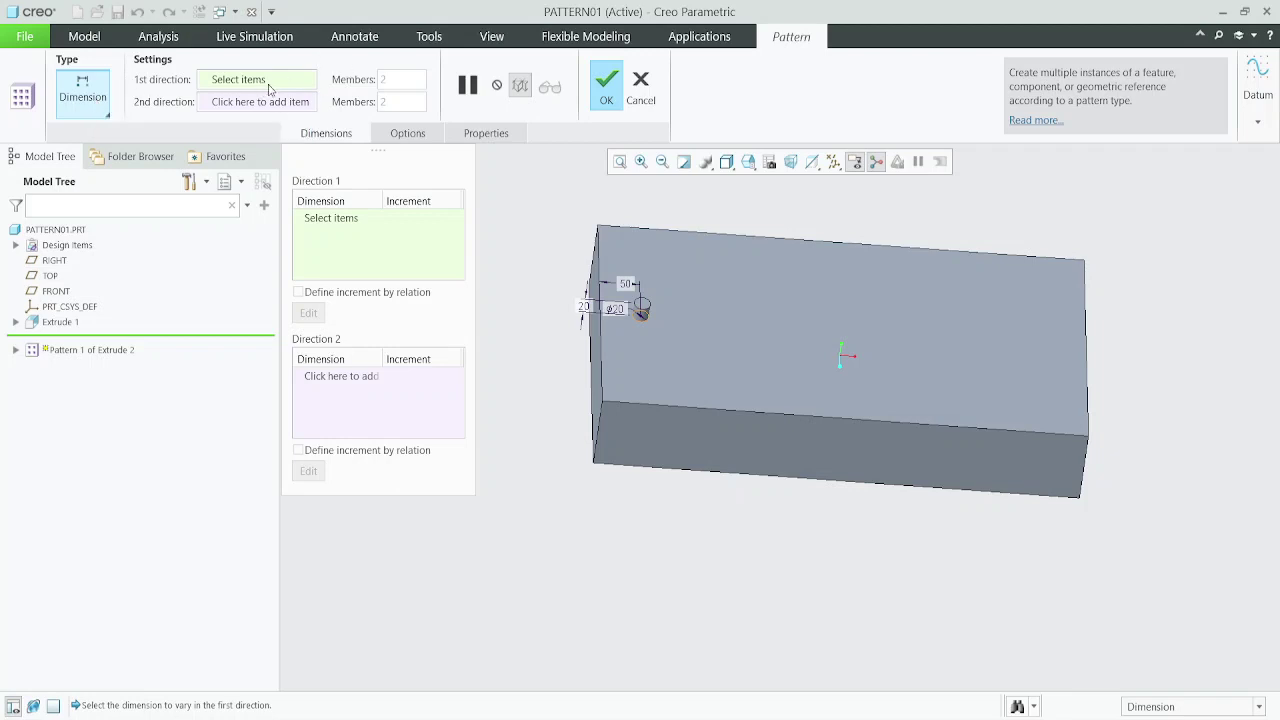
click(418, 218)
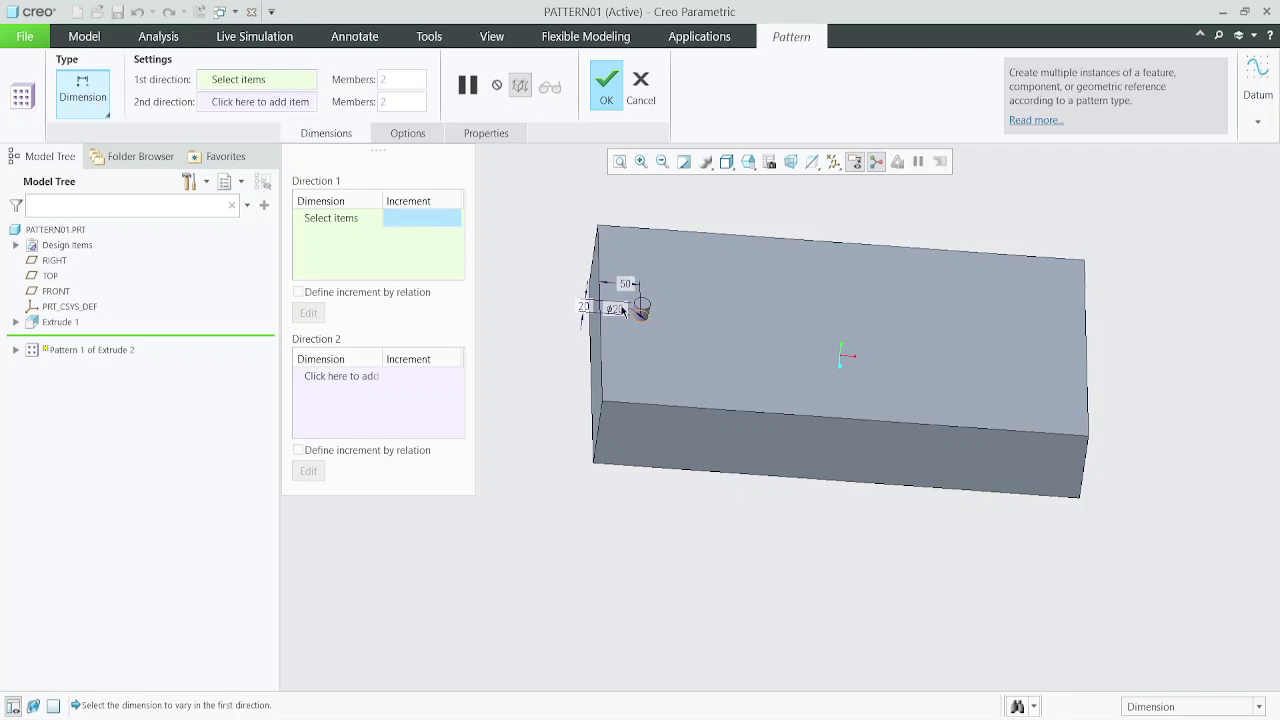
scroll(628, 290, up, 1)
scroll(628, 290, up, 1)
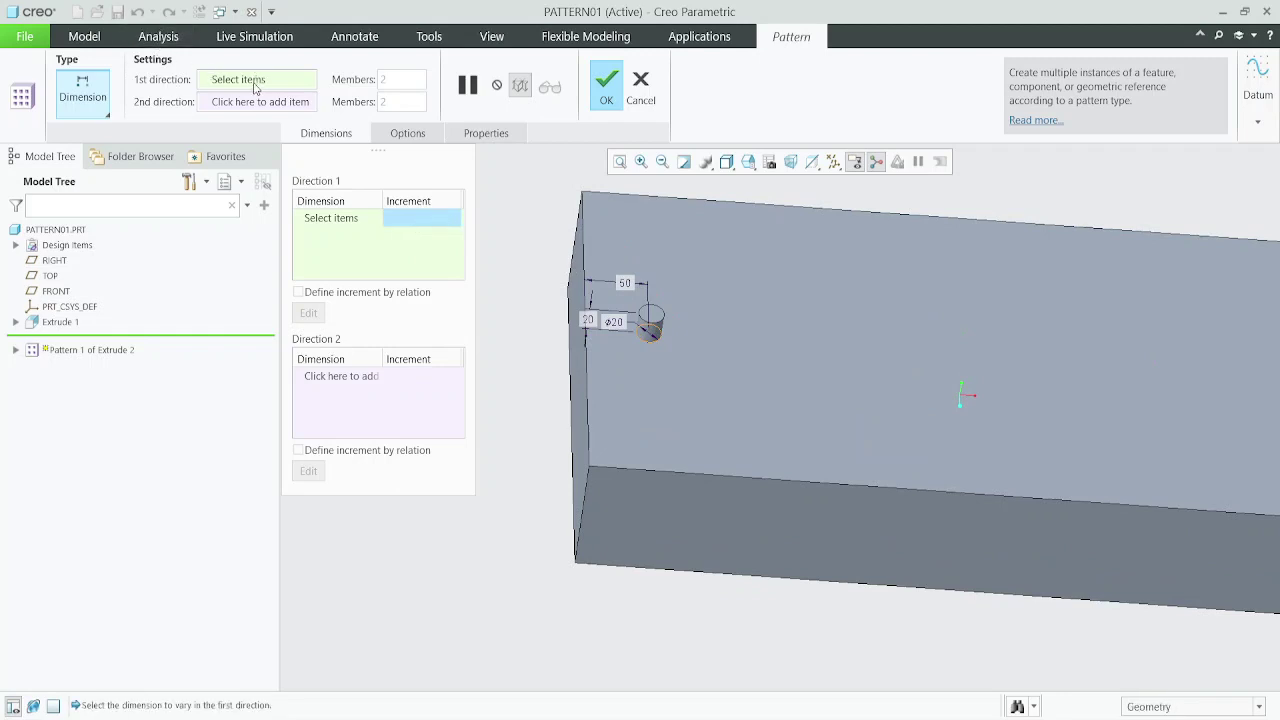
right_click(652, 490)
click(630, 288)
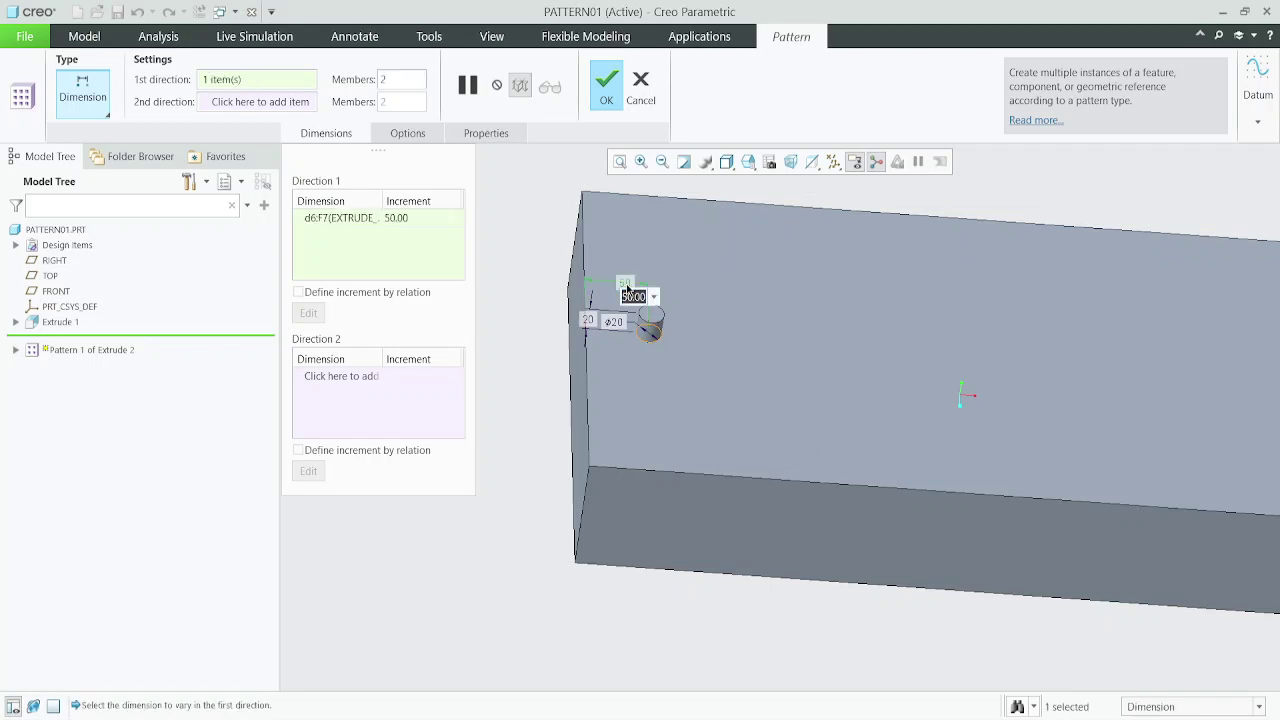
click(420, 218)
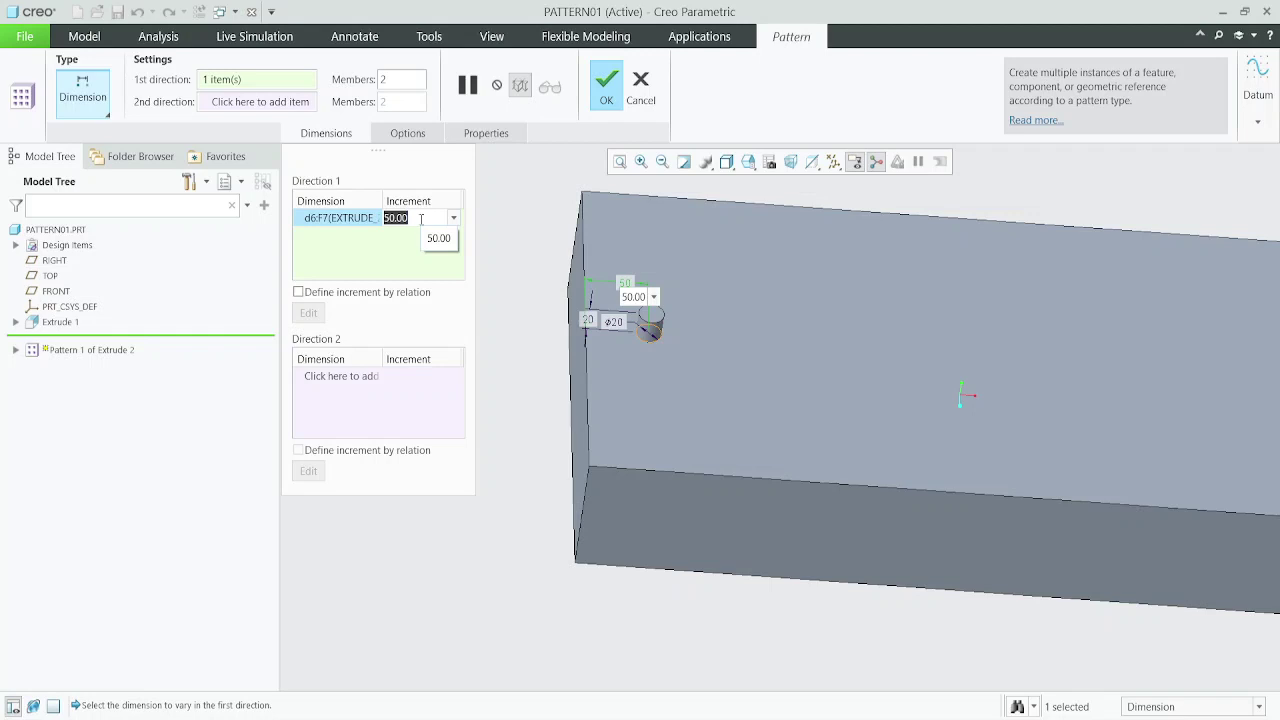
text(50)
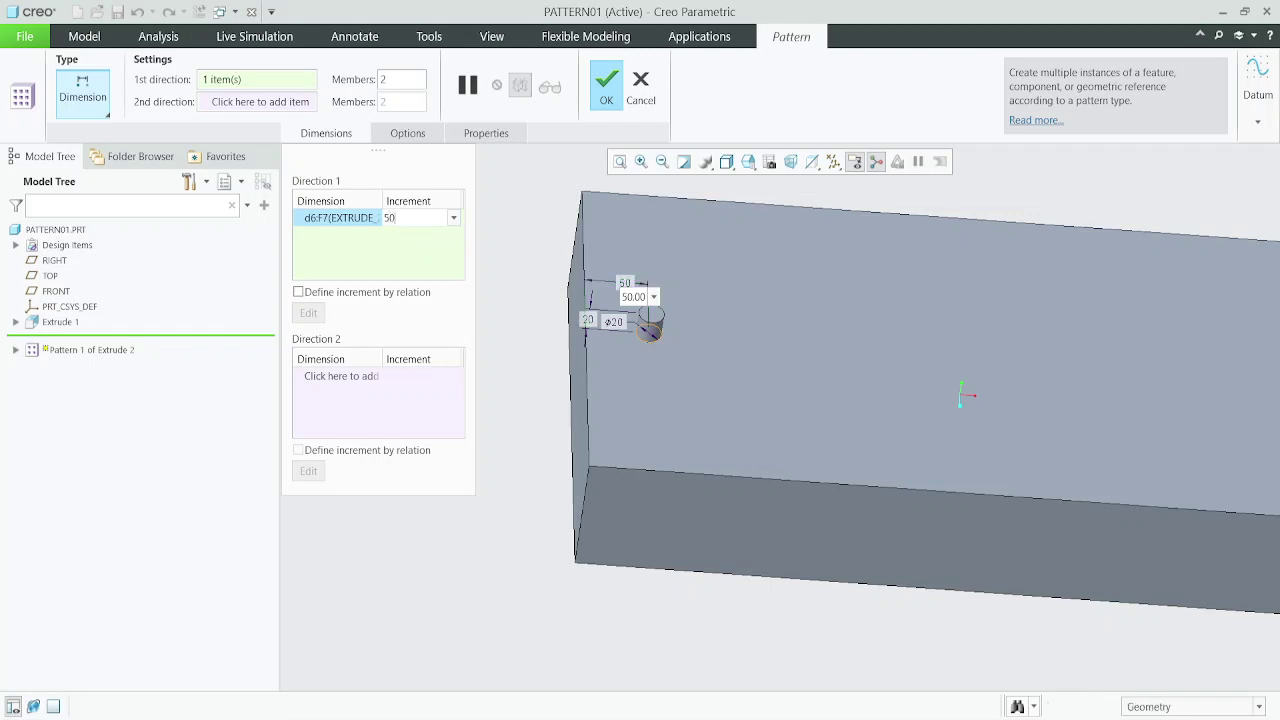
- Set 4 members for the first direction and complete the cylinder pattern
click(378, 380)
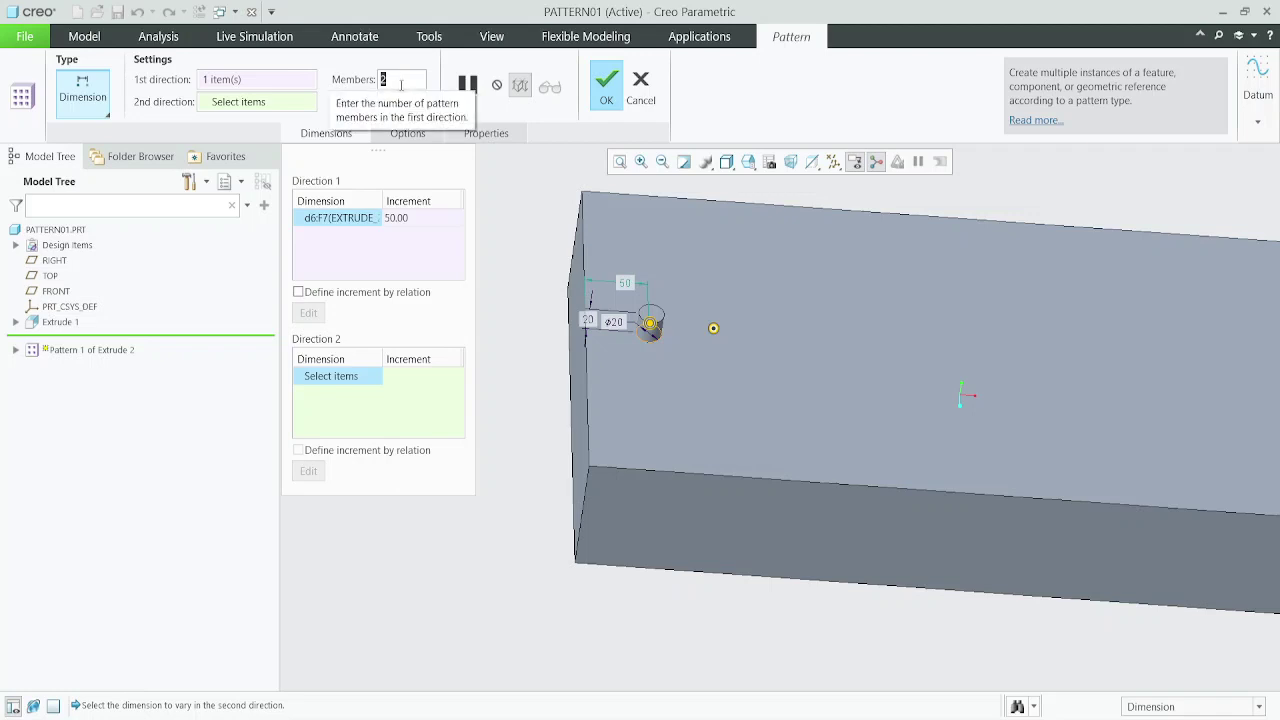
text(4)
key(Return)
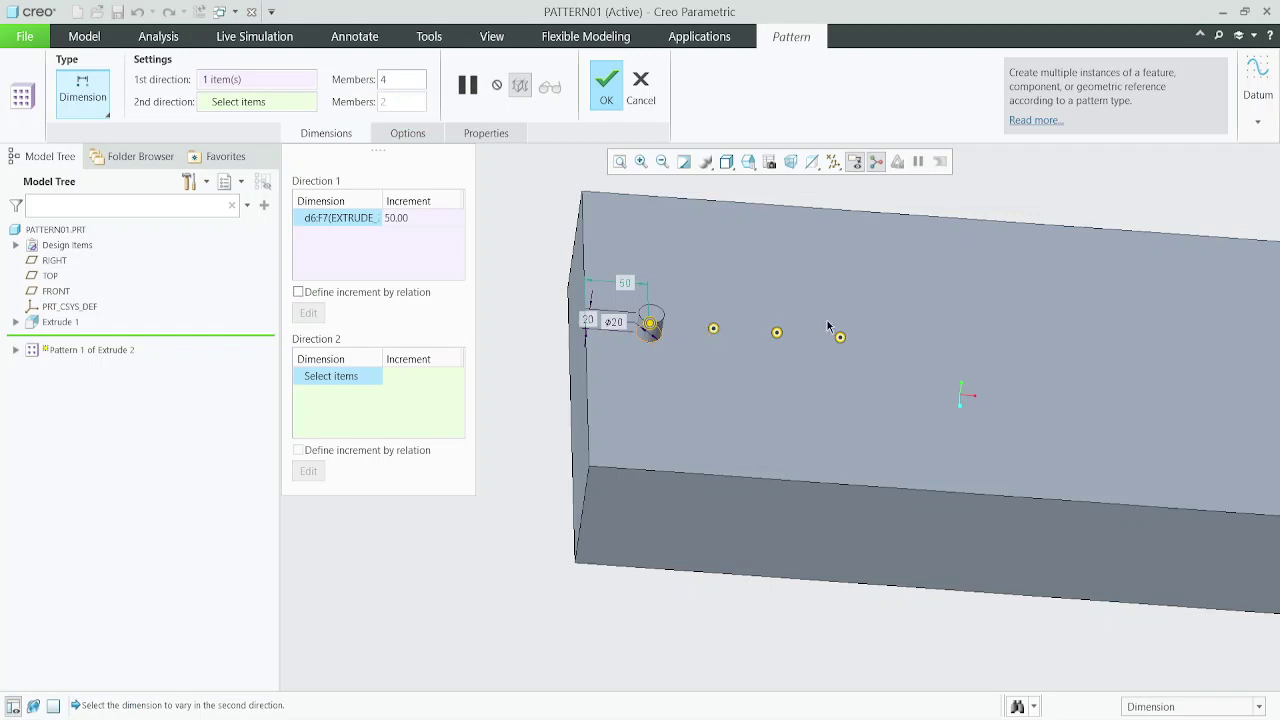
click(603, 95)
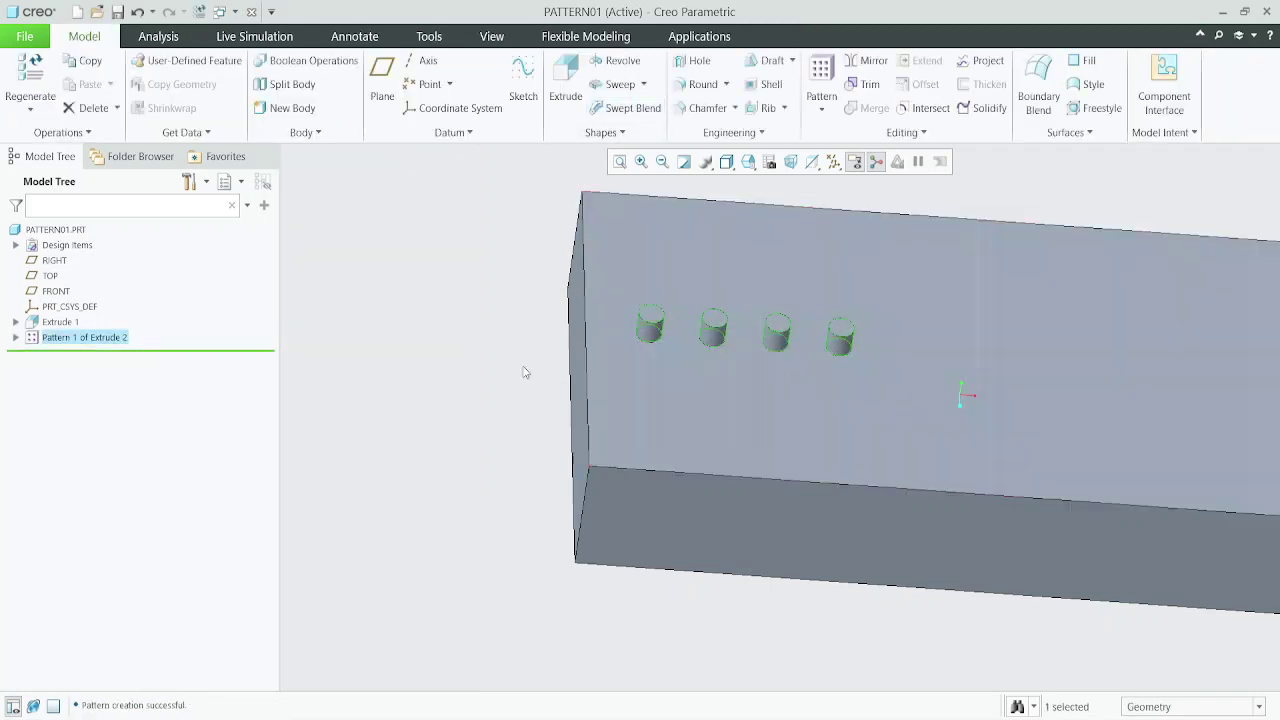
- Reopen the definition of the cylinder pattern for editing
middle_drag(745, 367, 713, 357)
scroll(526, 320, up, 1)
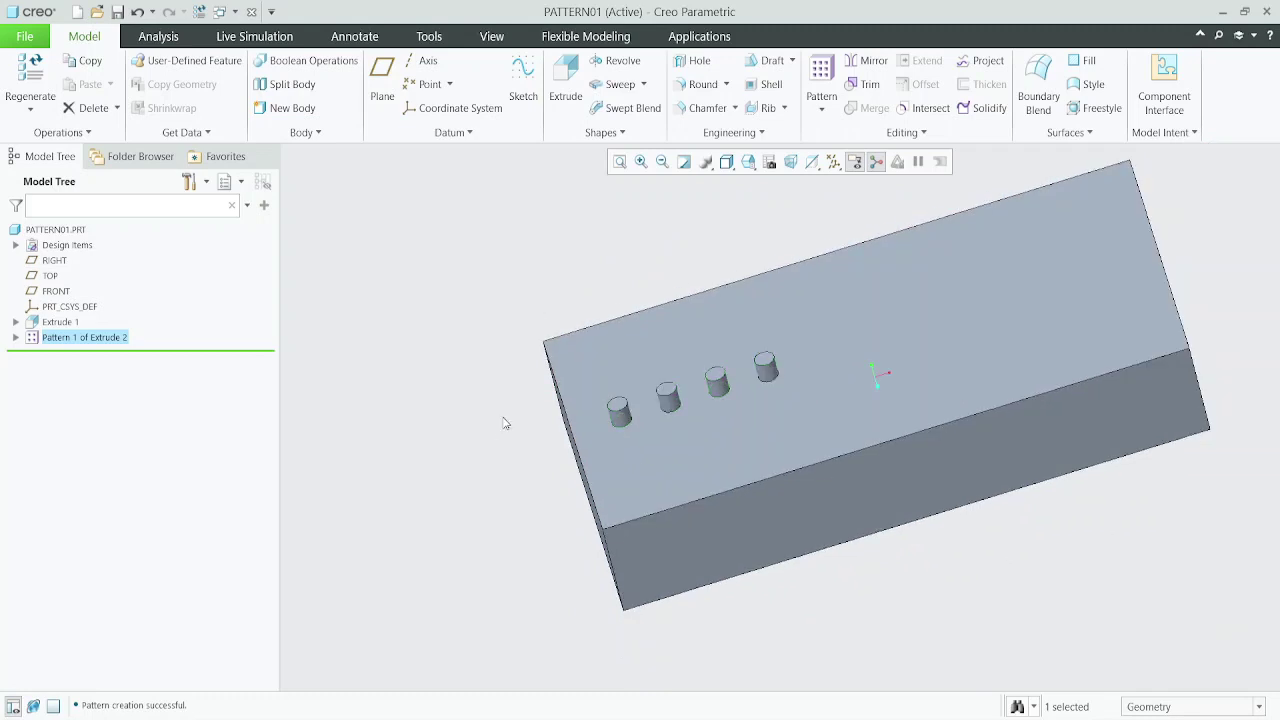
click(506, 423)
scroll(577, 401, down, 1)
mouse_move(578, 402)
middle_down()
mouse_move(634, 420)
mouse_move(598, 365)
mouse_move(623, 331)
mouse_move(620, 351)
middle_up()
scroll(620, 351, down, 2)
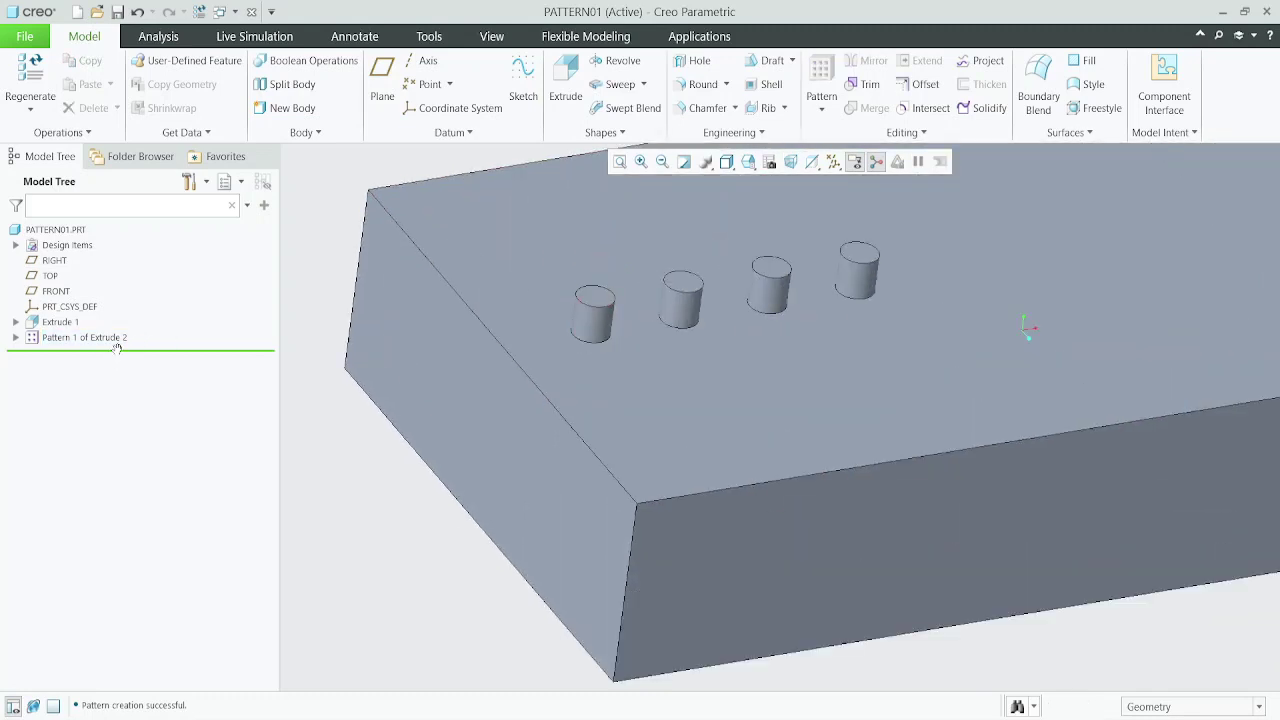
click(116, 340)
click(138, 247)
scroll(589, 430, up, 3)
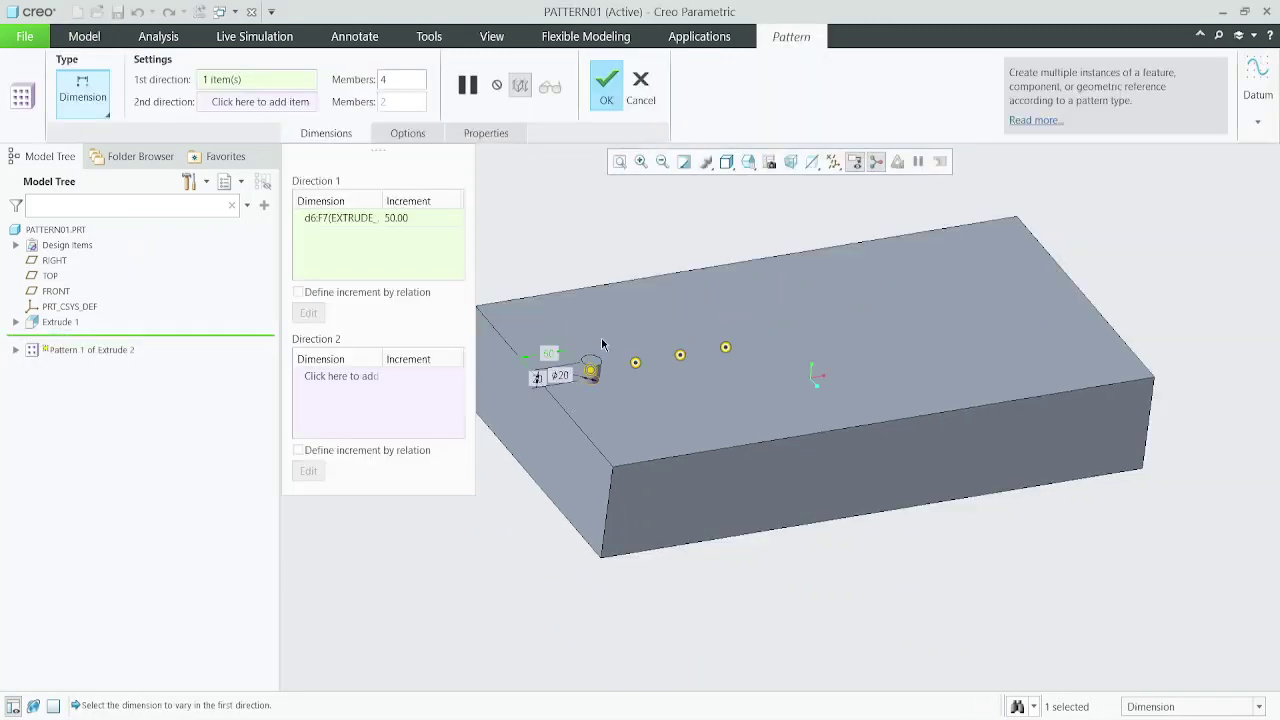
- Assign the same 50 mm edge-distance dimension to the pattern's second direction with a 100 mm increment
click(262, 102)
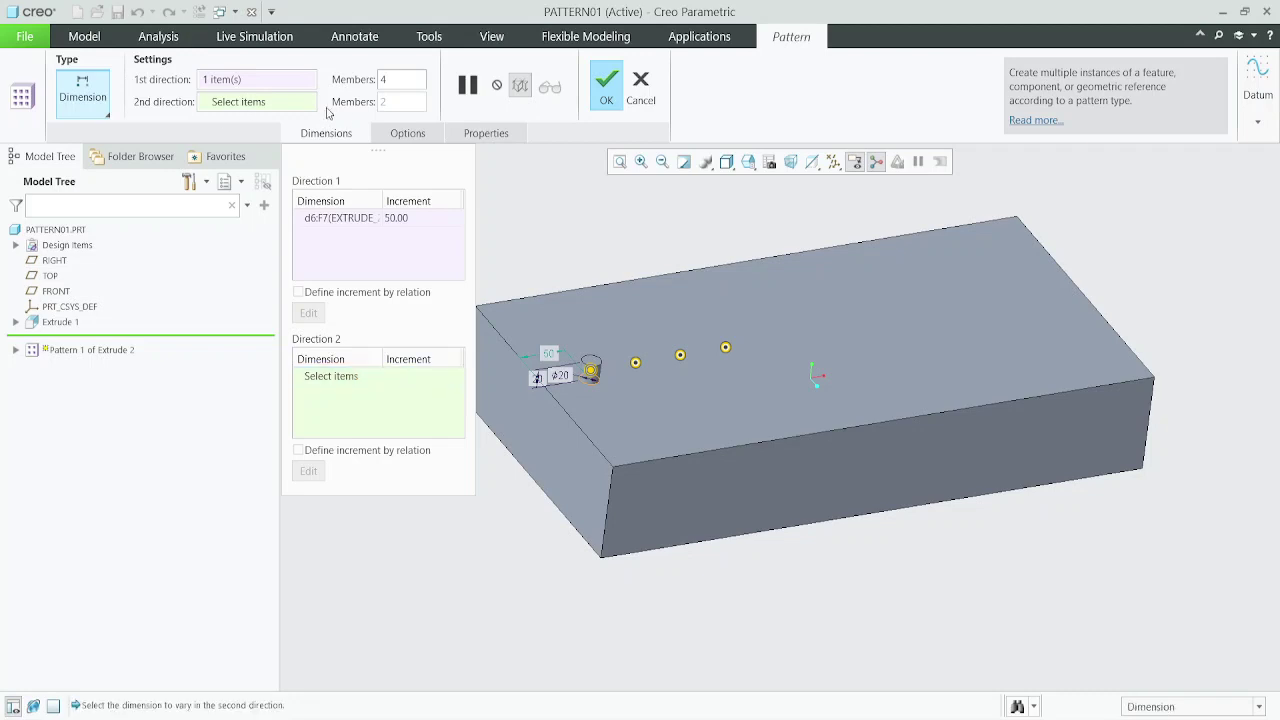
scroll(568, 392, up, 3)
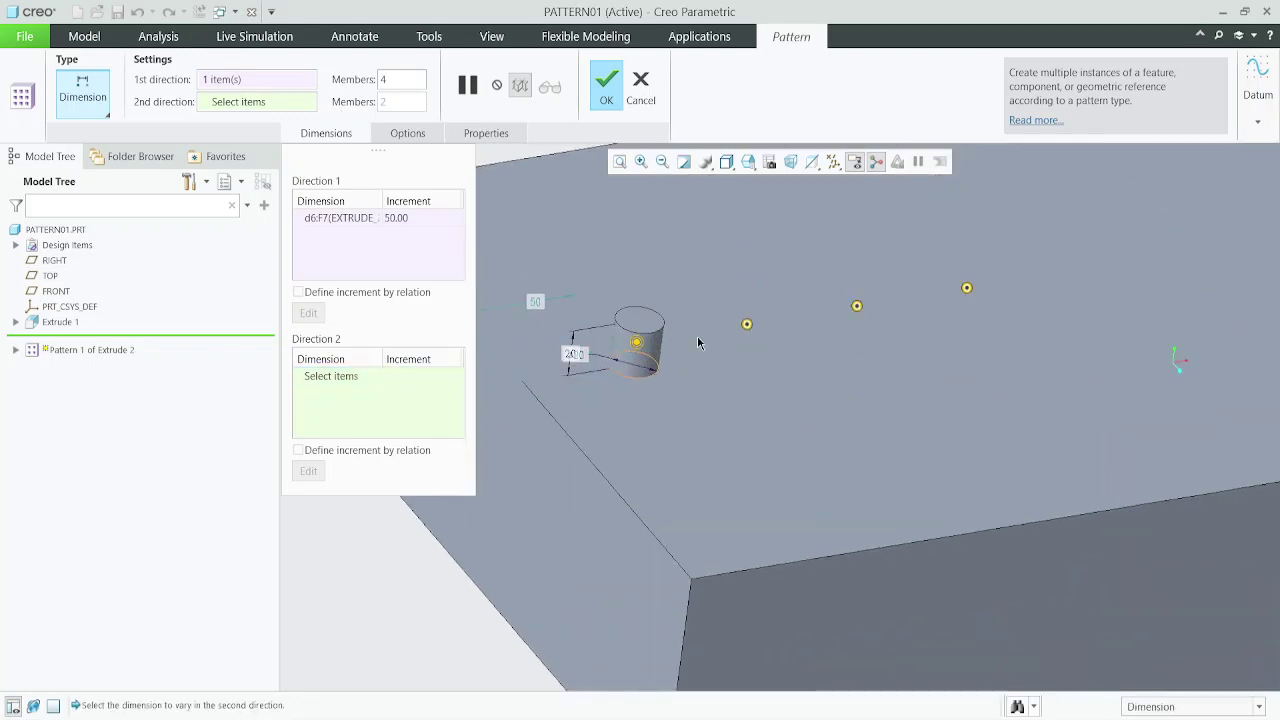
scroll(645, 325, up, 1)
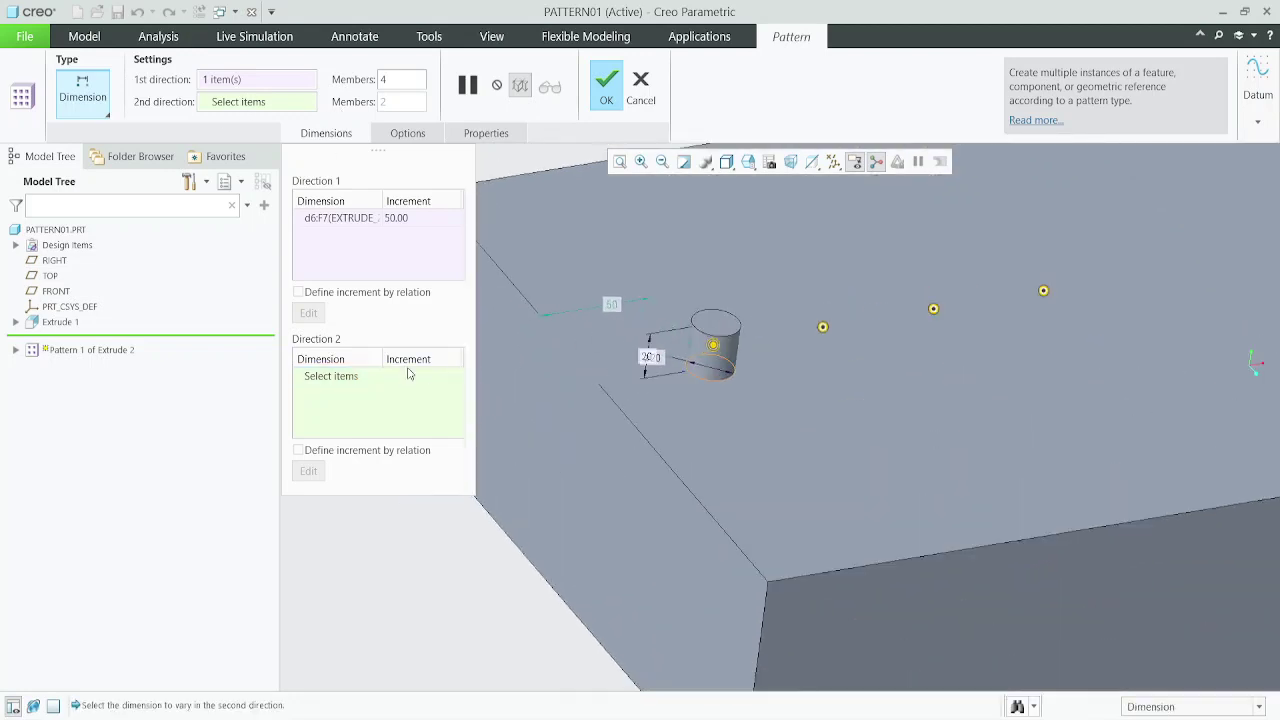
click(345, 376)
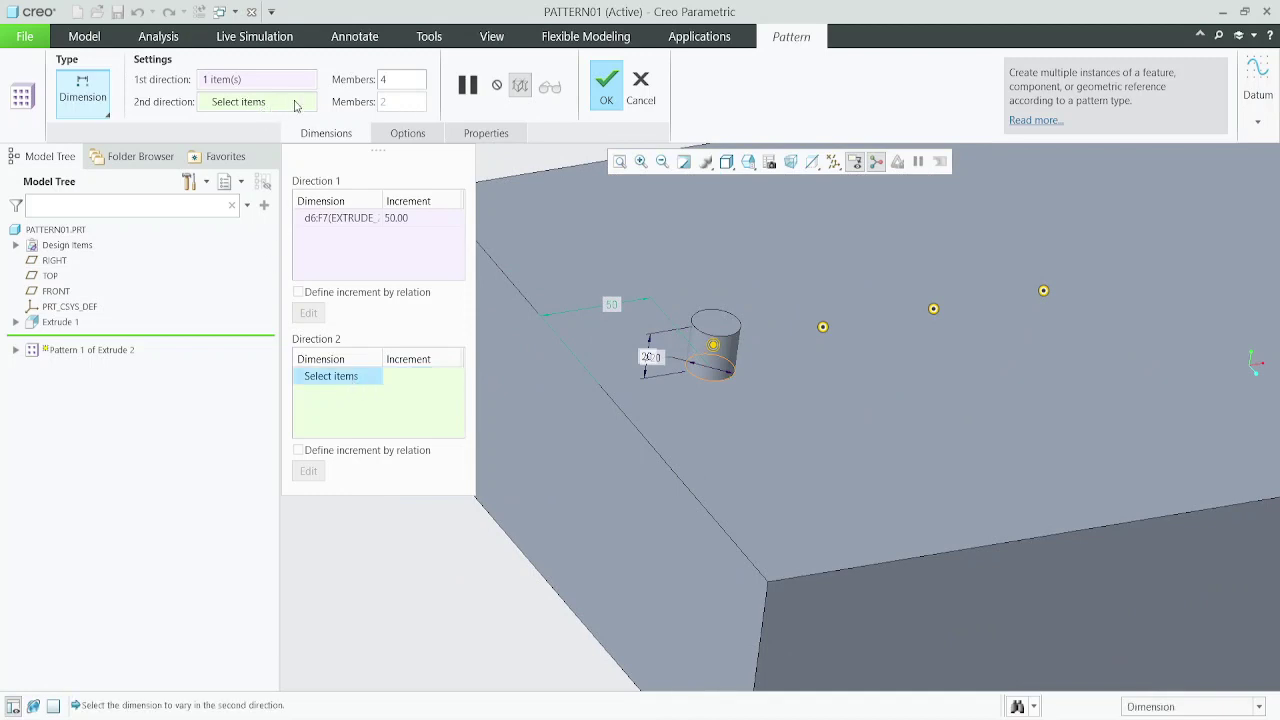
click(650, 529)
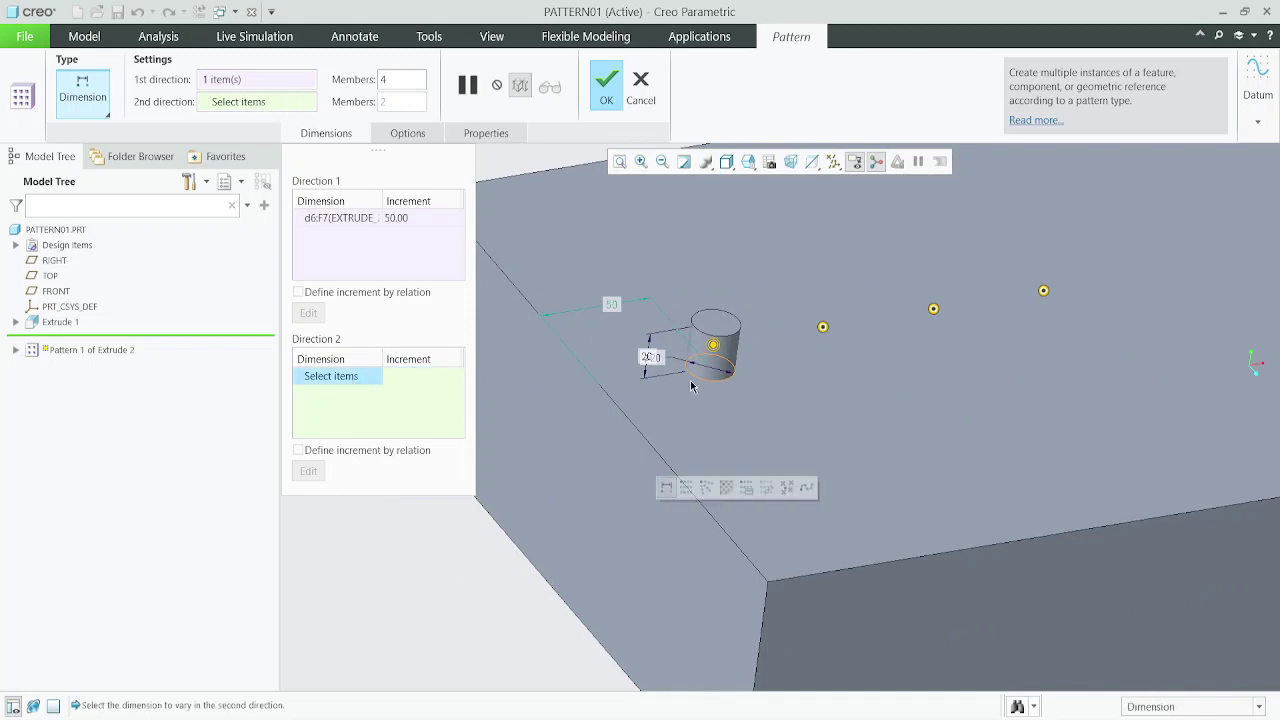
click(611, 304)
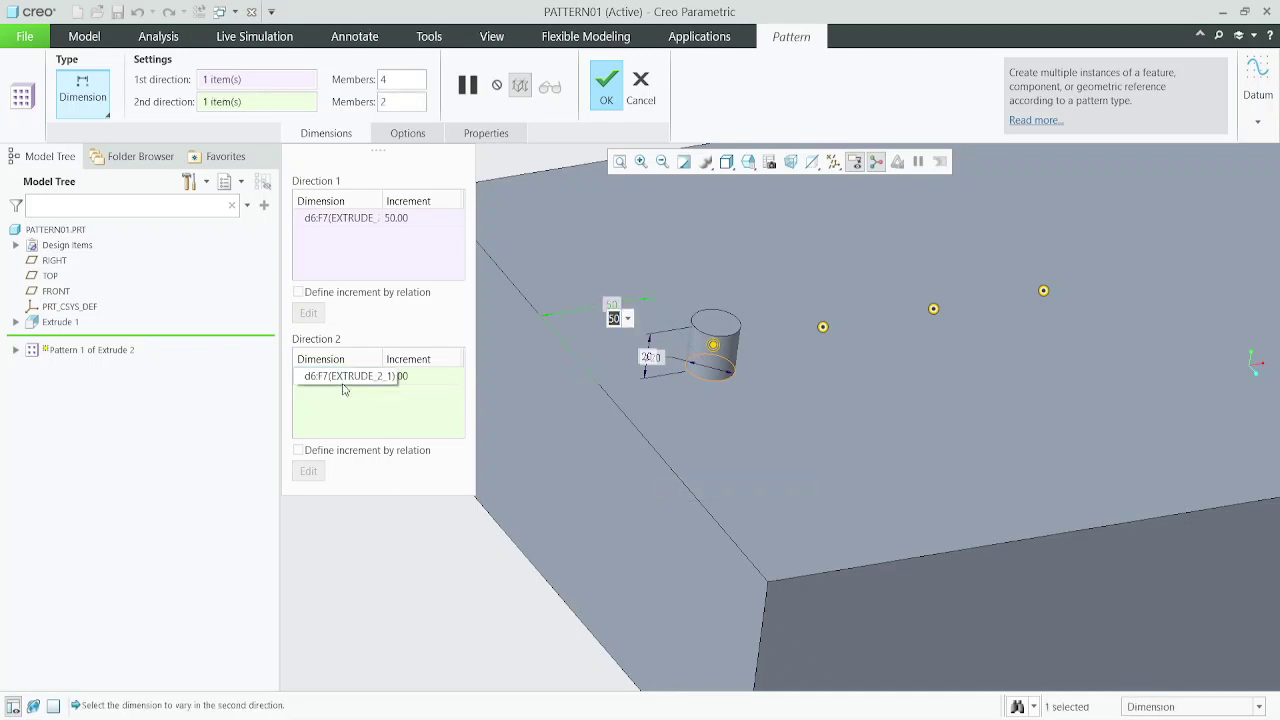
click(419, 376)
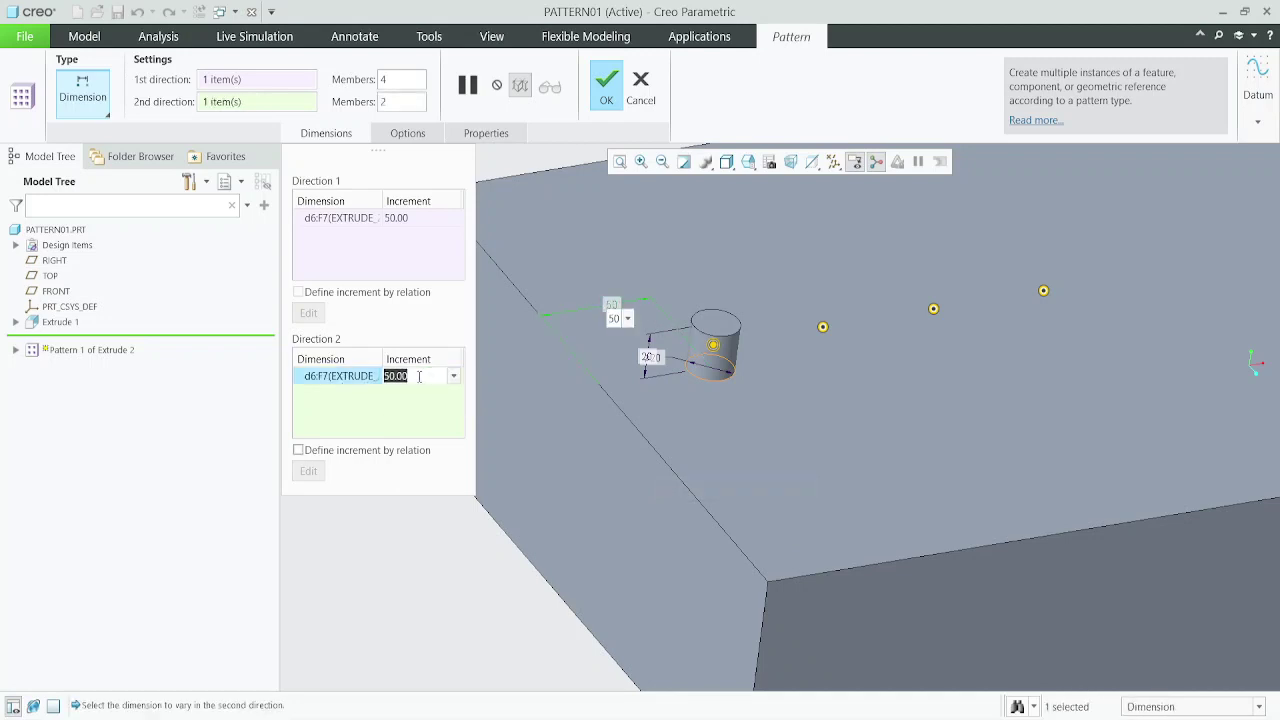
text(1)
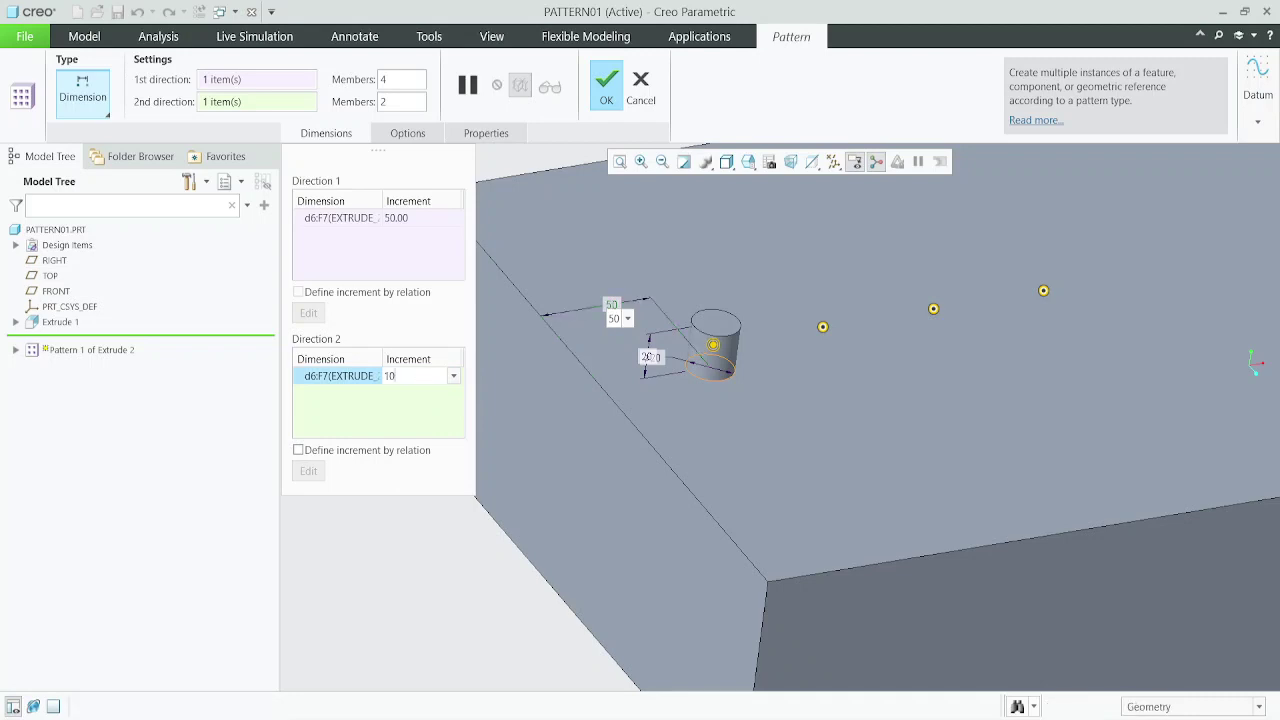
key(Return)
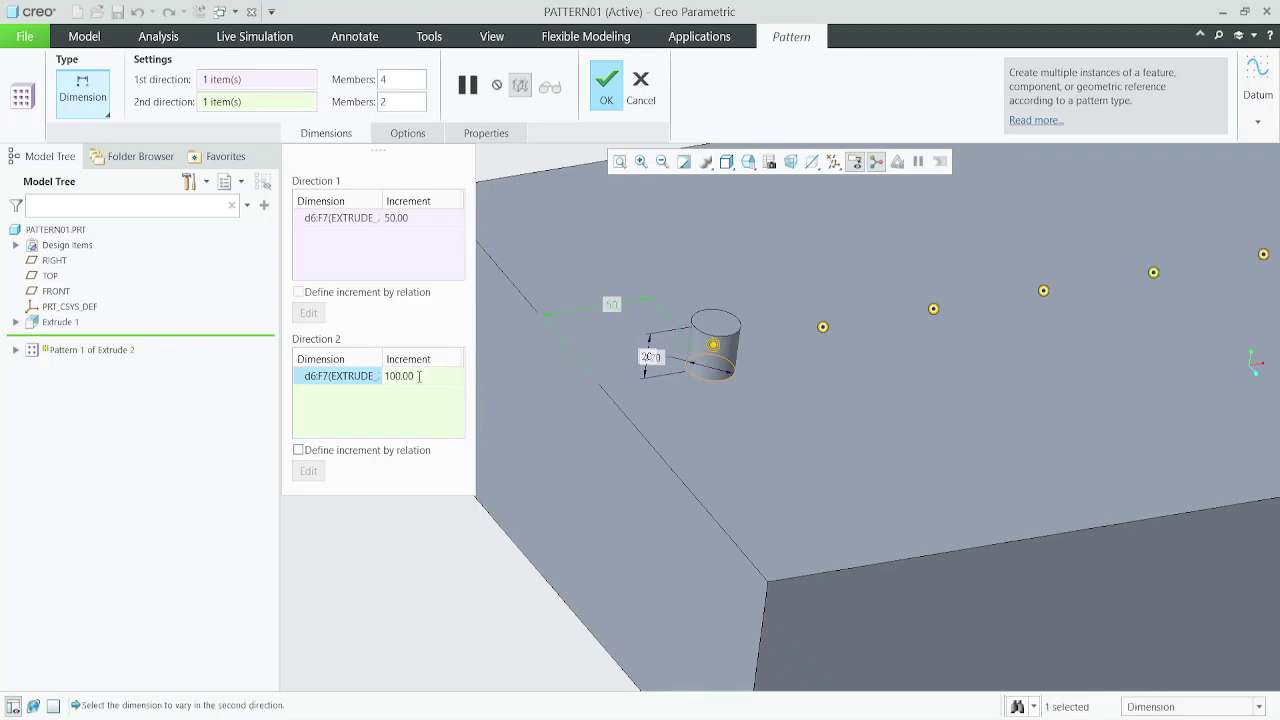
- Set the second direction's member count to 4 and examine the previewed instance positions along the block
scroll(696, 340, up, 3)
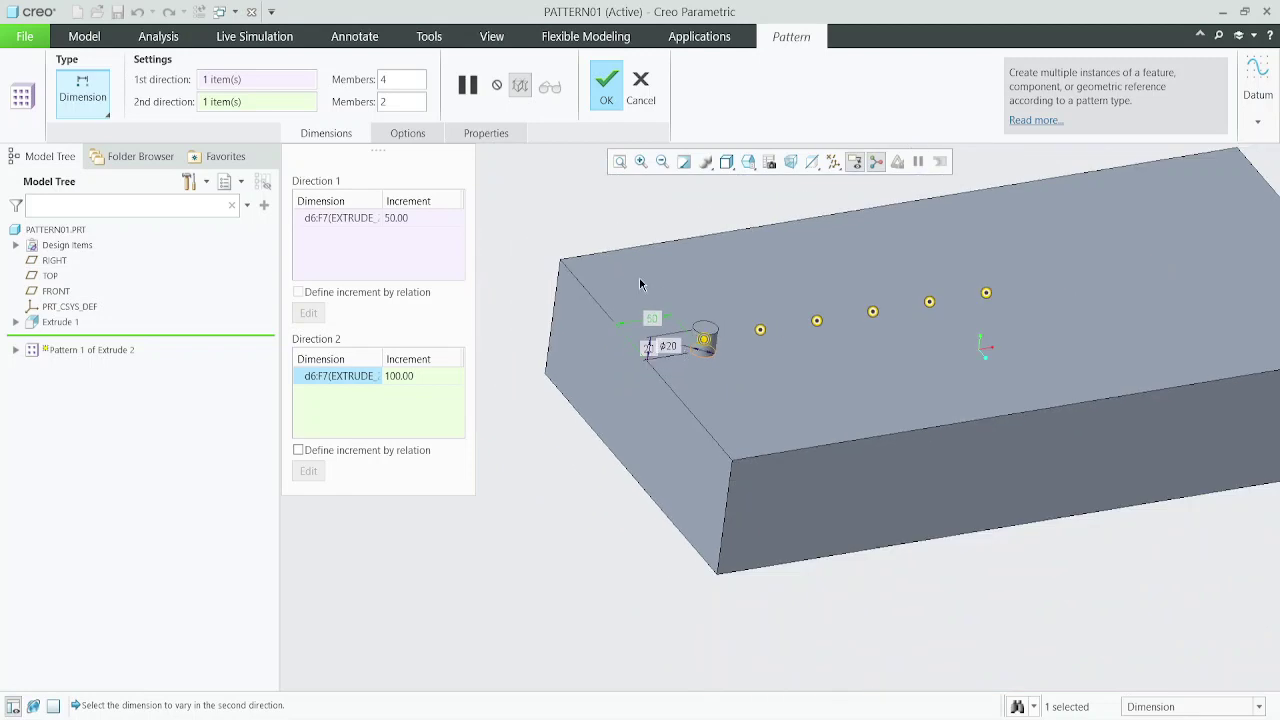
scroll(642, 284, down, 1)
middle_drag(642, 286, 658, 381)
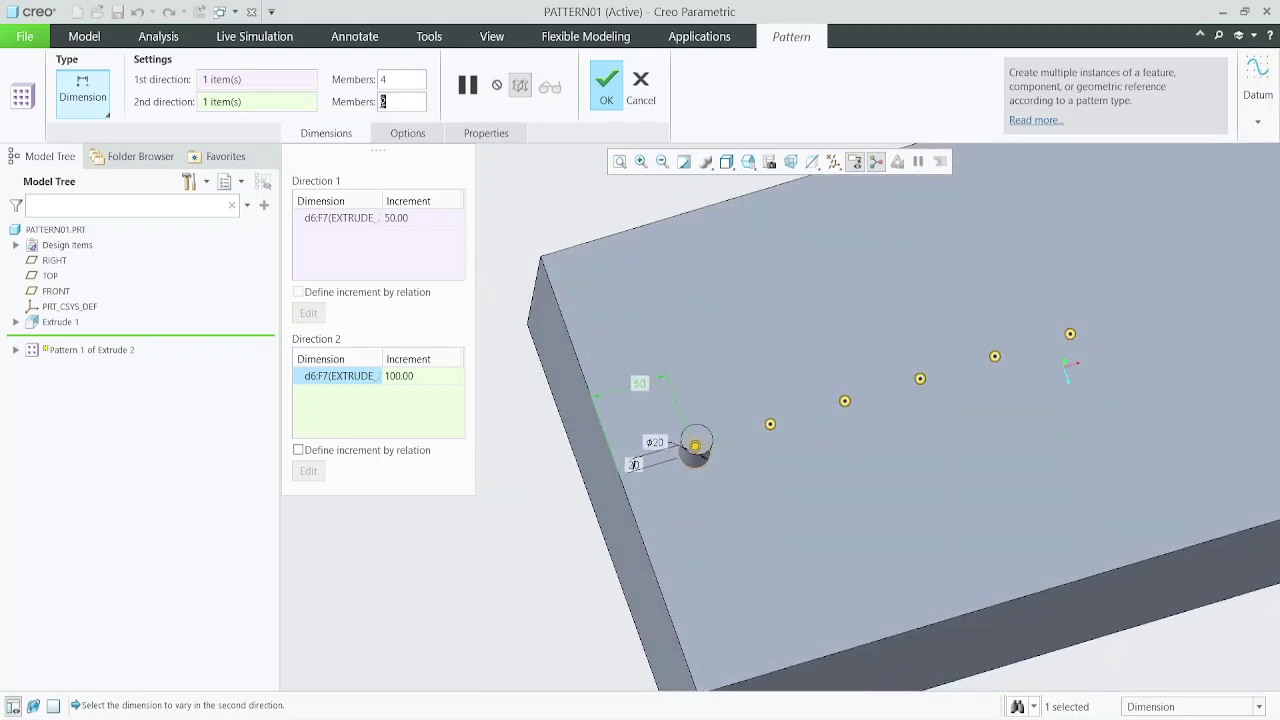
text(3)
scroll(560, 256, up, 2)
scroll(567, 330, up, 1)
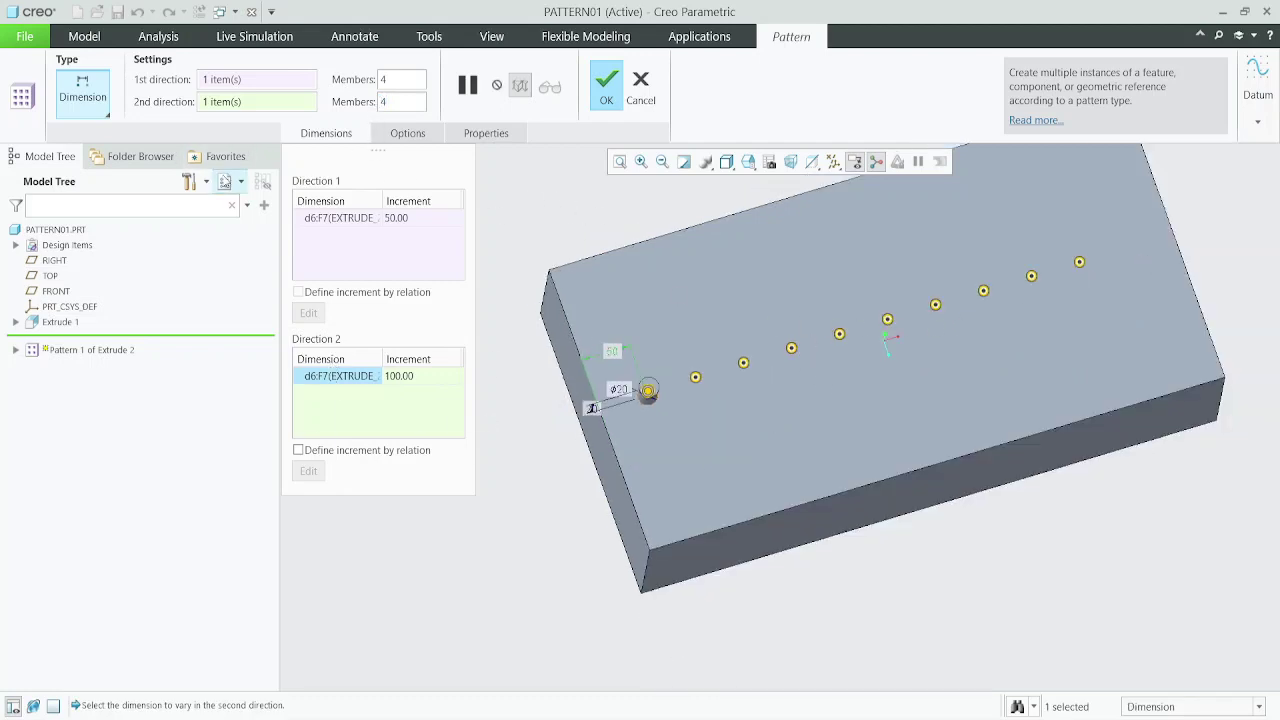
scroll(986, 291, down, 2)
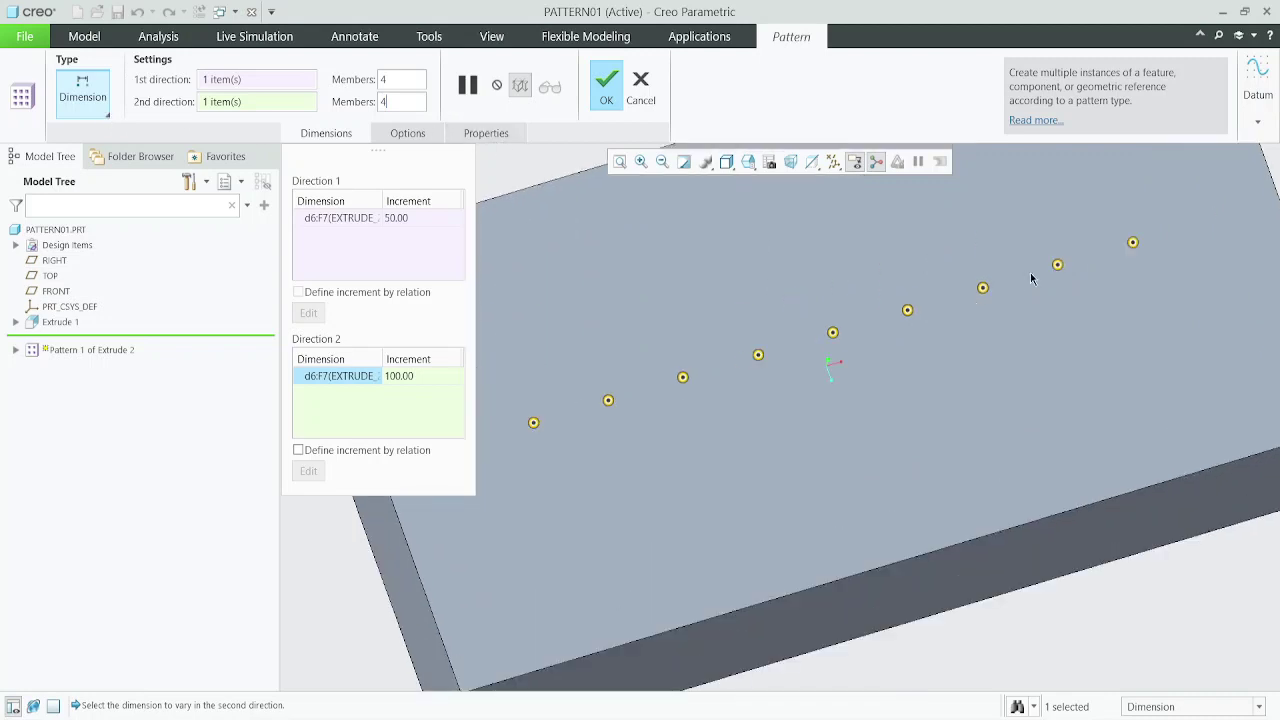
scroll(816, 330, up, 2)
middle_drag(801, 364, 896, 316)
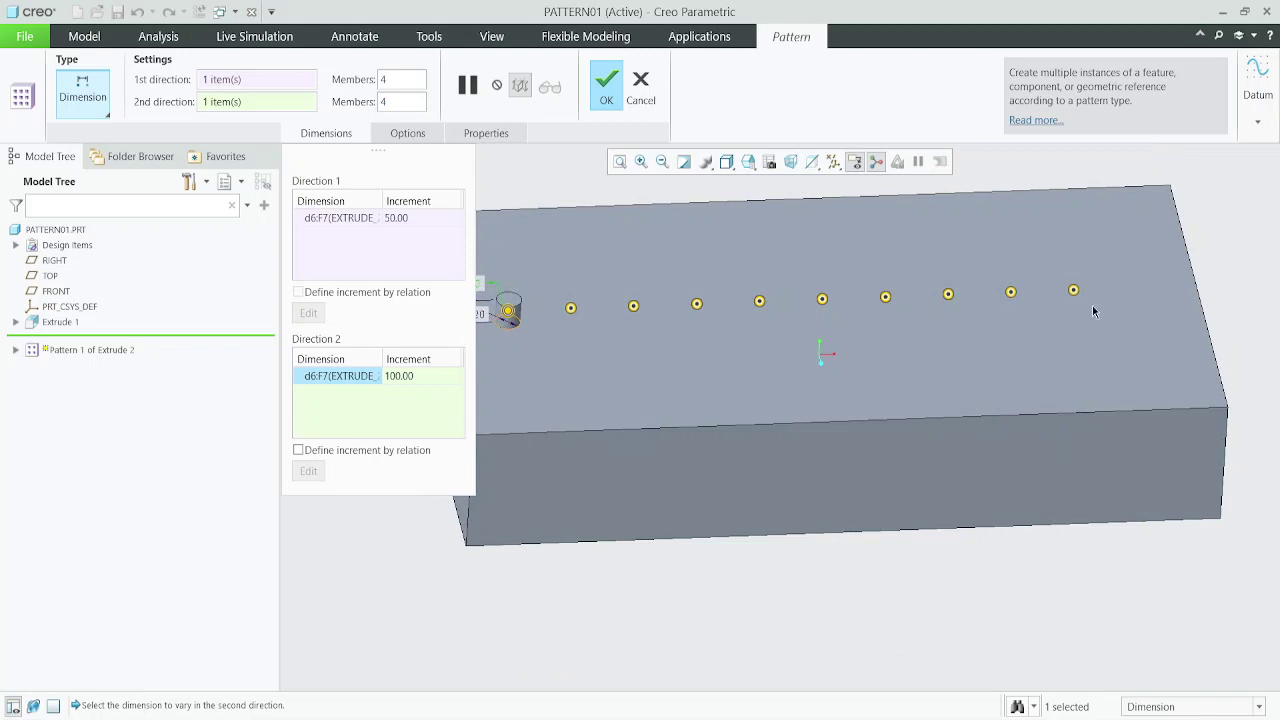
scroll(913, 316, up, 2)
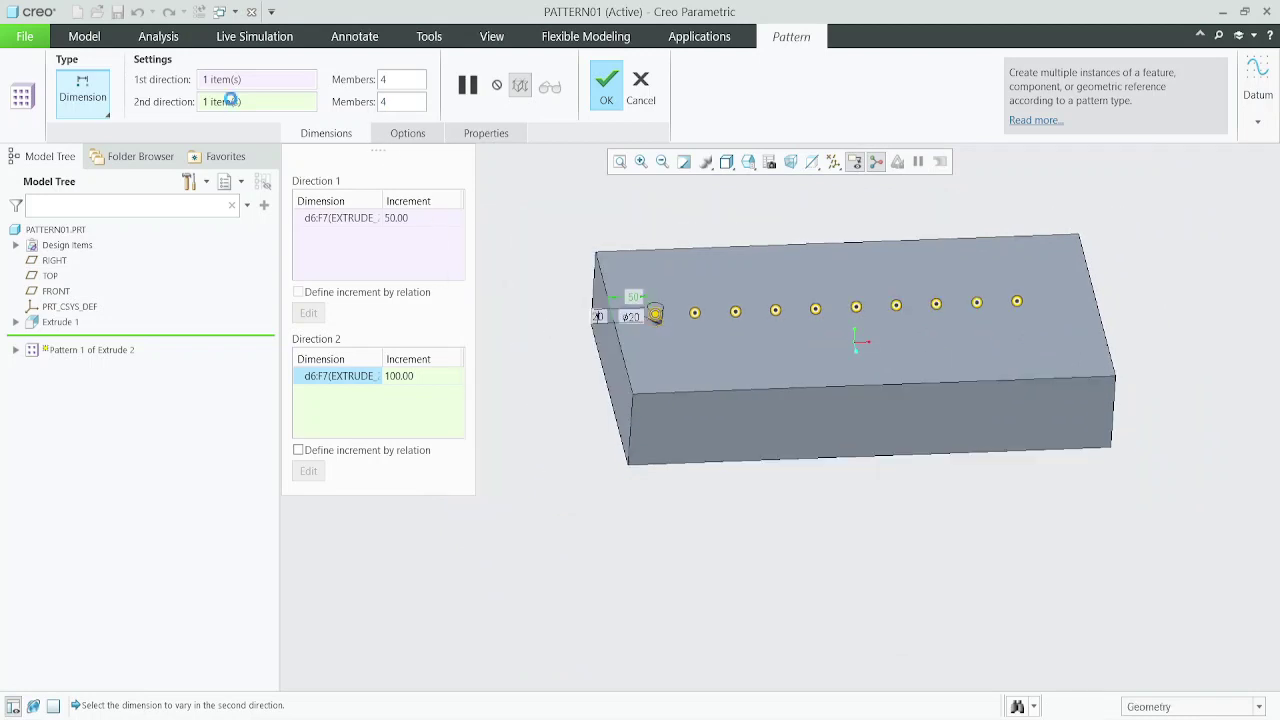
- Remove the dimension from the second direction and accept the pattern with only the first direction defined
right_click(228, 103)
click(258, 112)
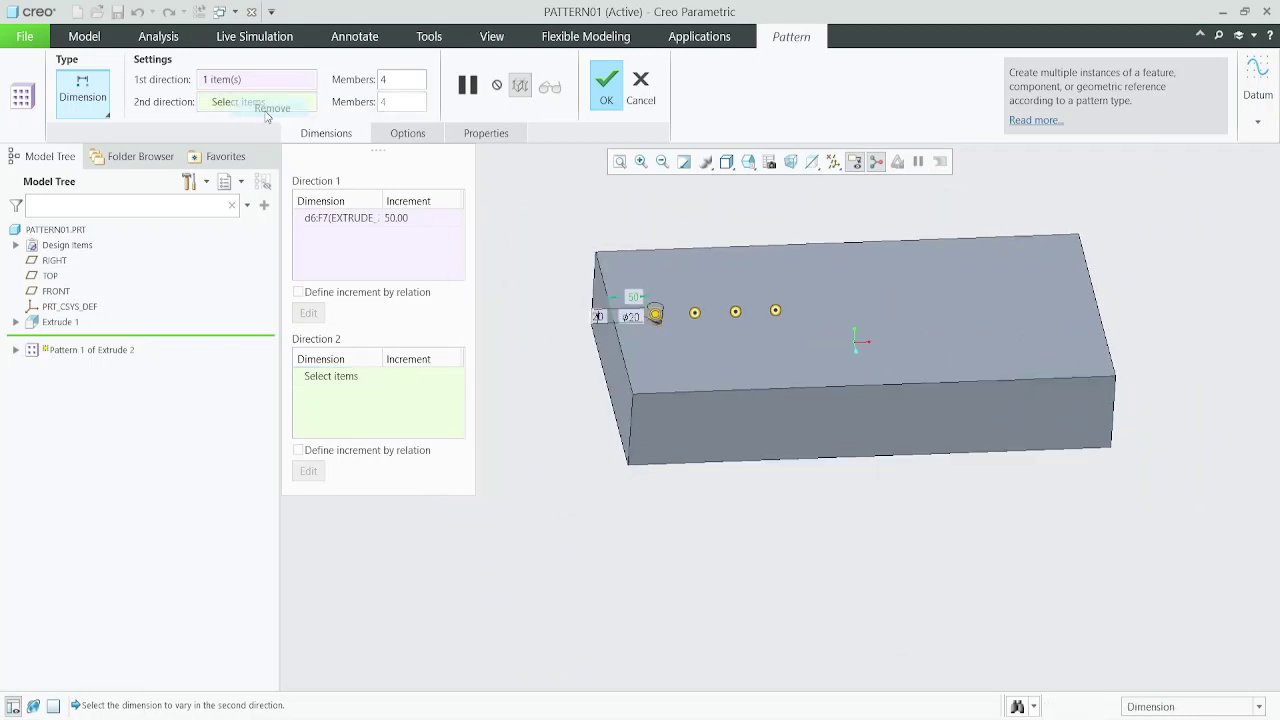
scroll(643, 311, down, 4)
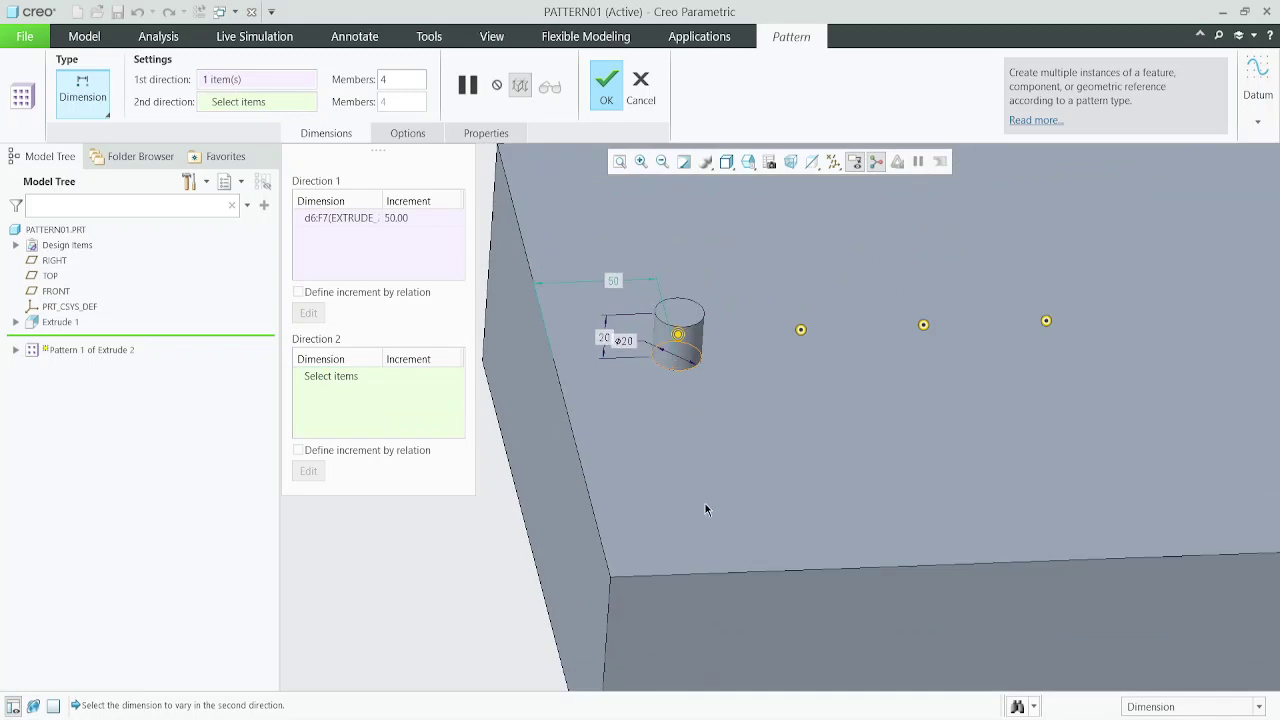
click(698, 616)
click(667, 573)
click(673, 370)
scroll(614, 340, up, 3)
click(606, 88)
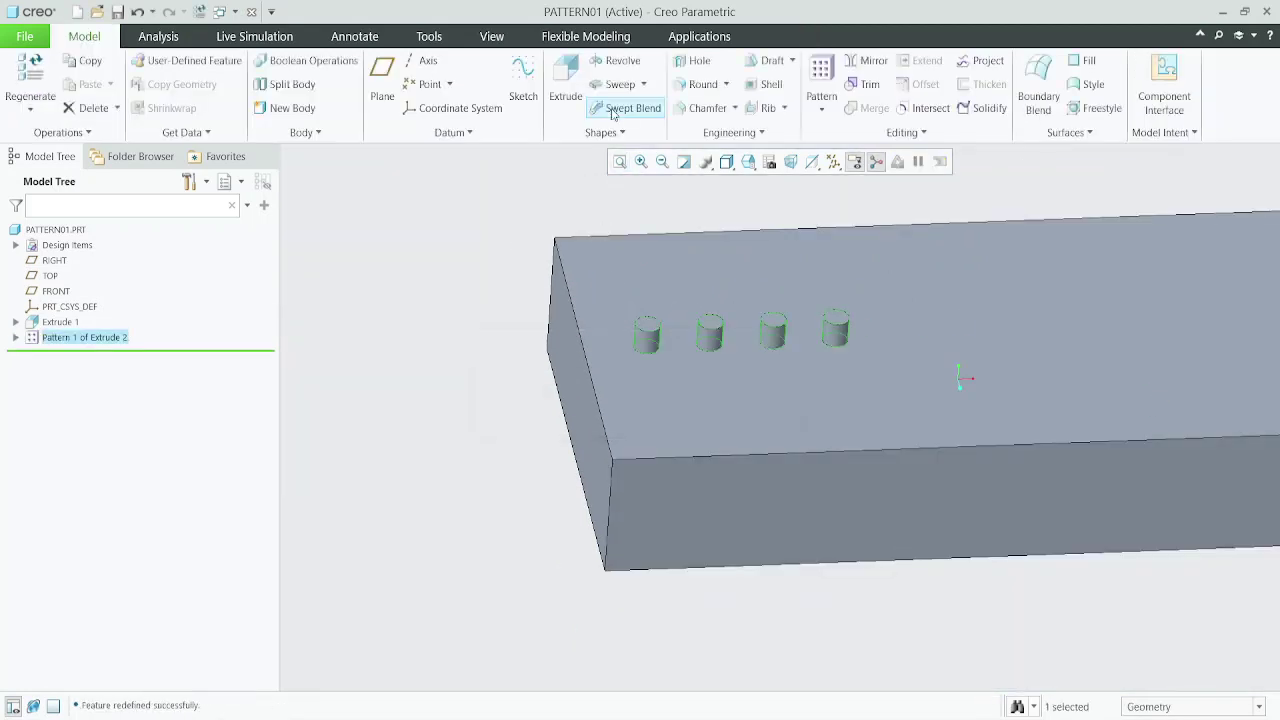
- Examine the patterned row of cylinders on the block's top face from several angles
scroll(600, 340, up, 3)
middle_drag(600, 340, 477, 431)
scroll(590, 392, down, 4)
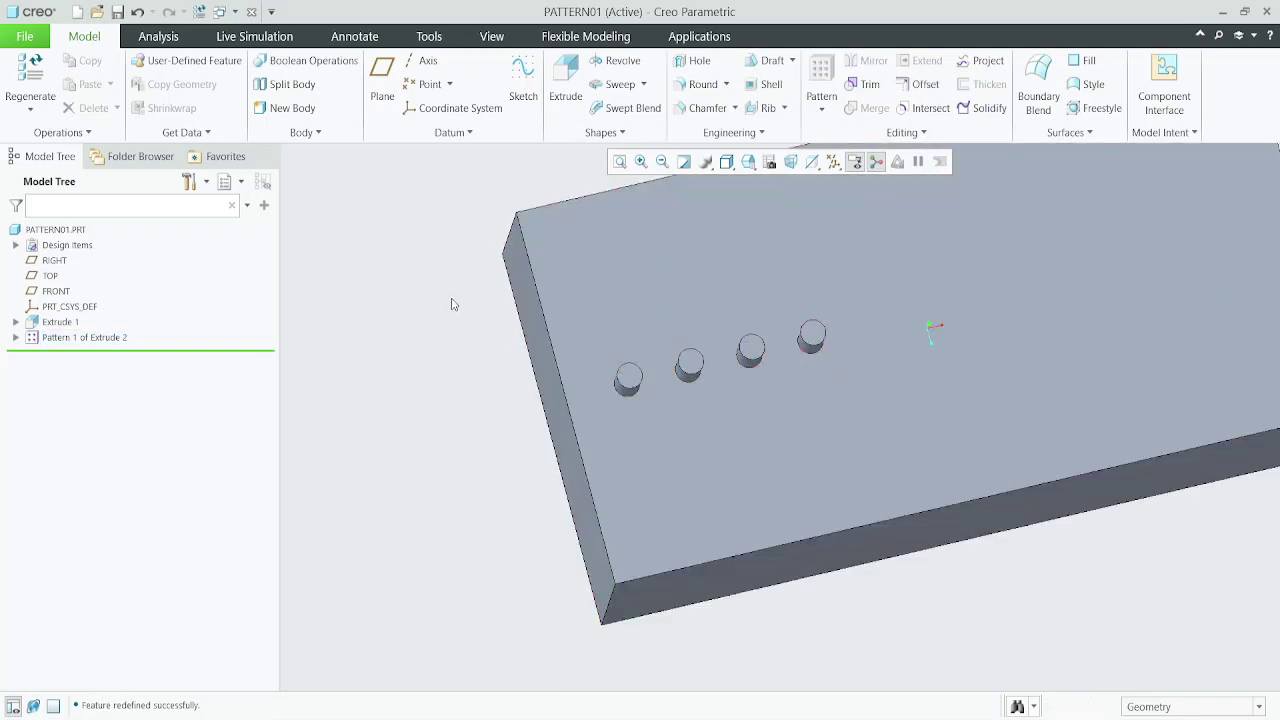
scroll(449, 303, up, 3)
scroll(511, 351, down, 3)
click(66, 339)
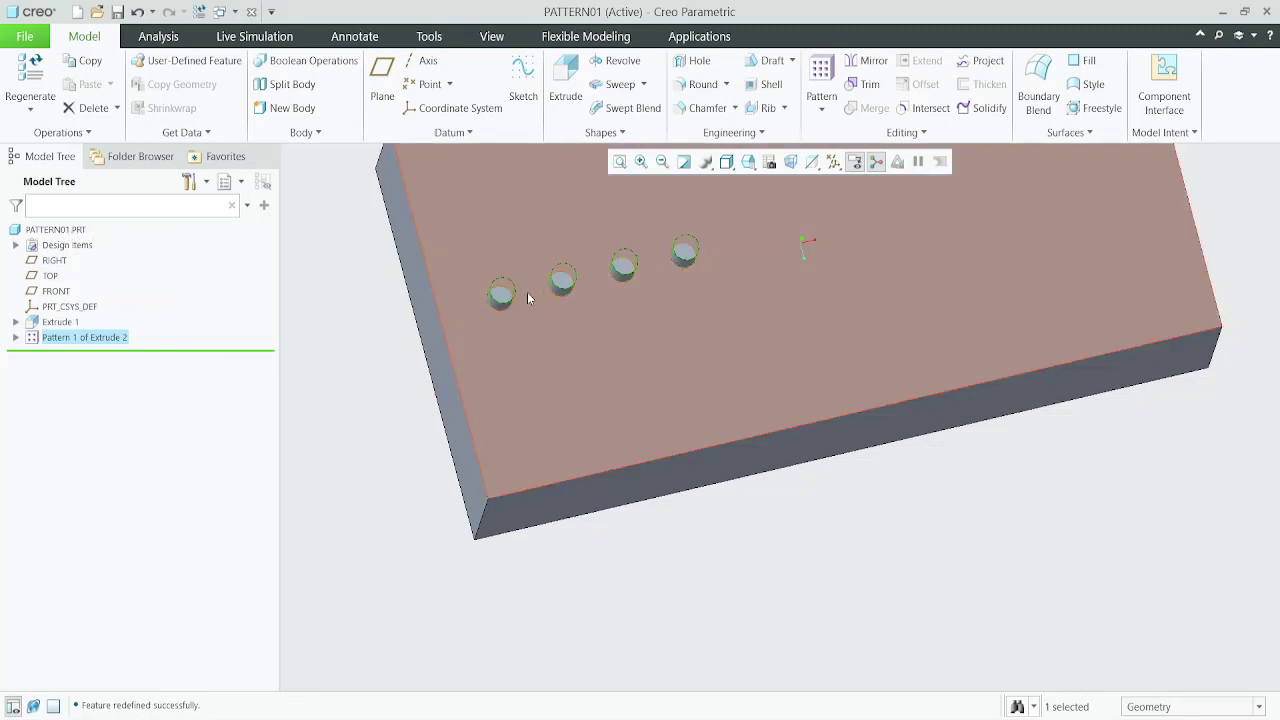
middle_drag(529, 298, 437, 331)
click(321, 370)
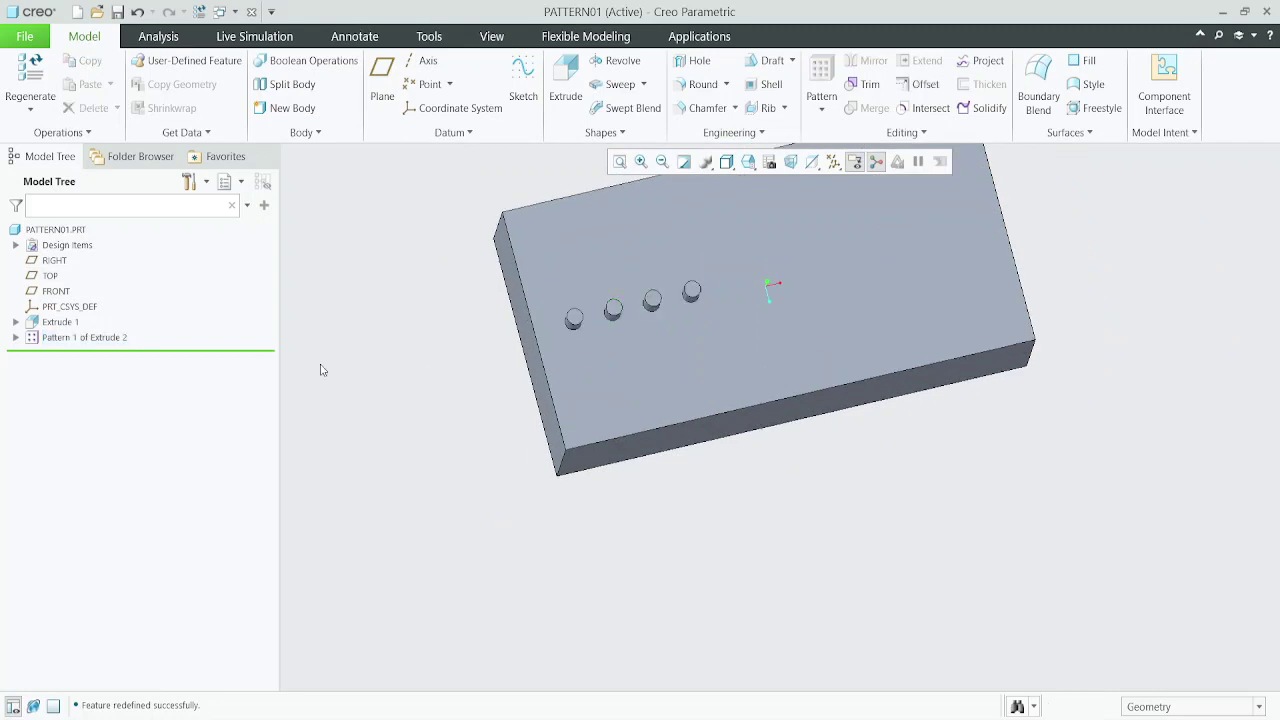
- Delete the existing pattern together with its cylinder from the block
click(100, 338)
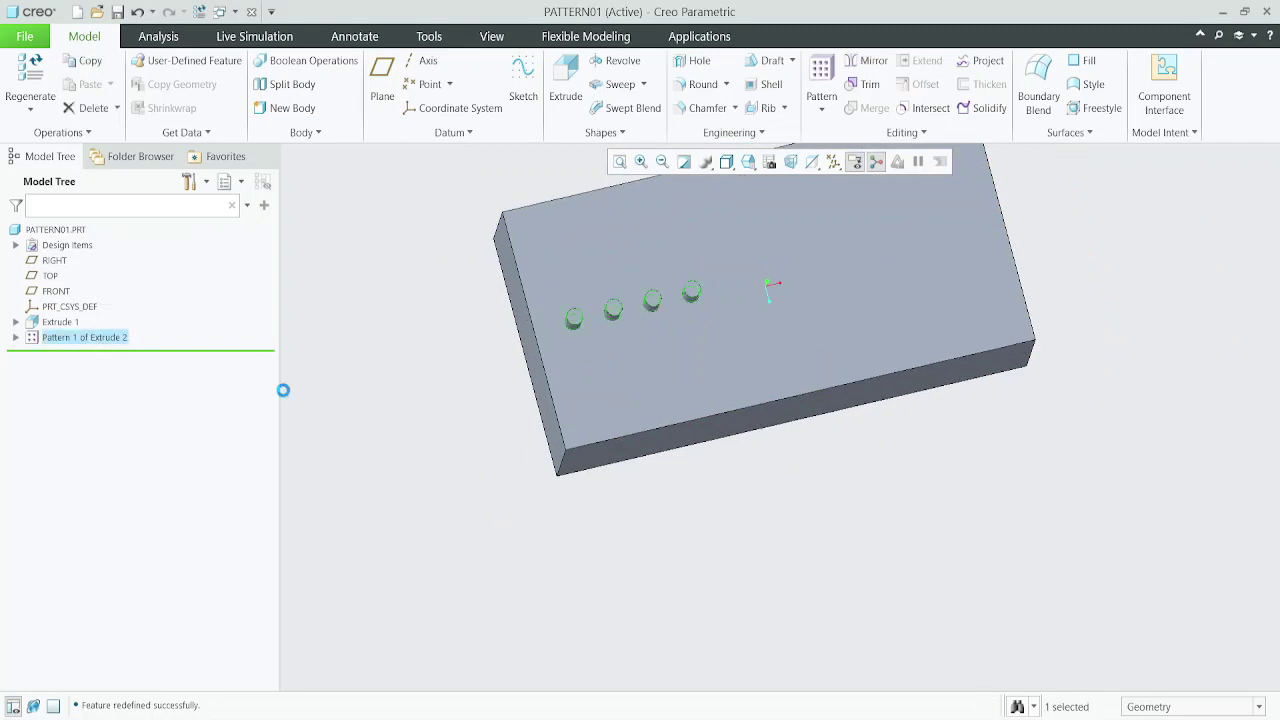
key(Delete)
click(608, 386)
- Start an extrusion sketch on the block's top face and draw a 25 mm diameter circle near the lower-left corner
click(598, 328)
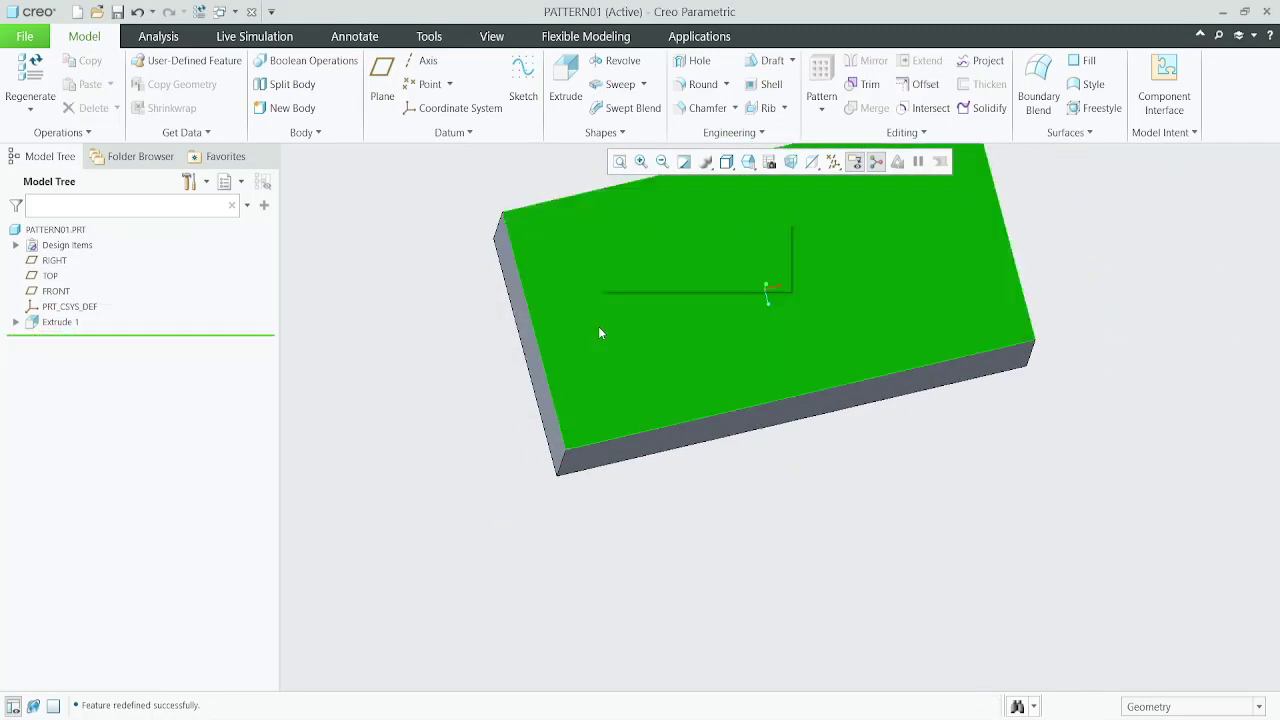
click(660, 280)
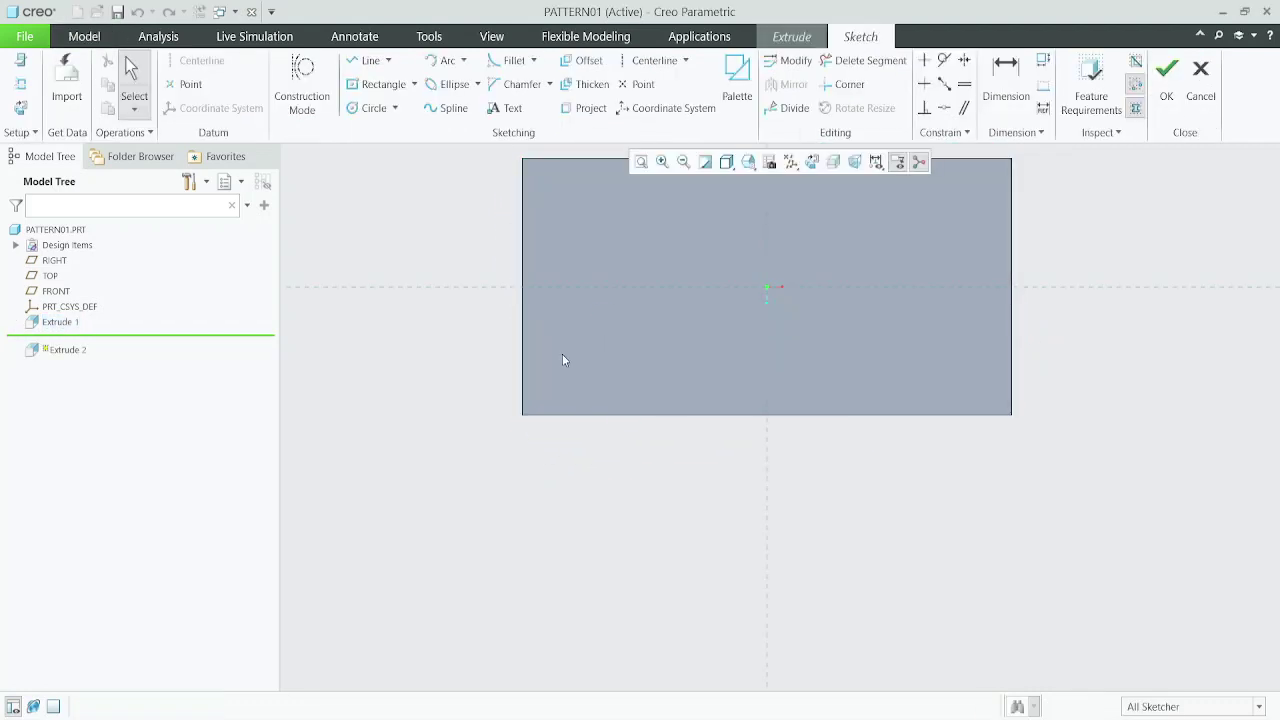
click(372, 108)
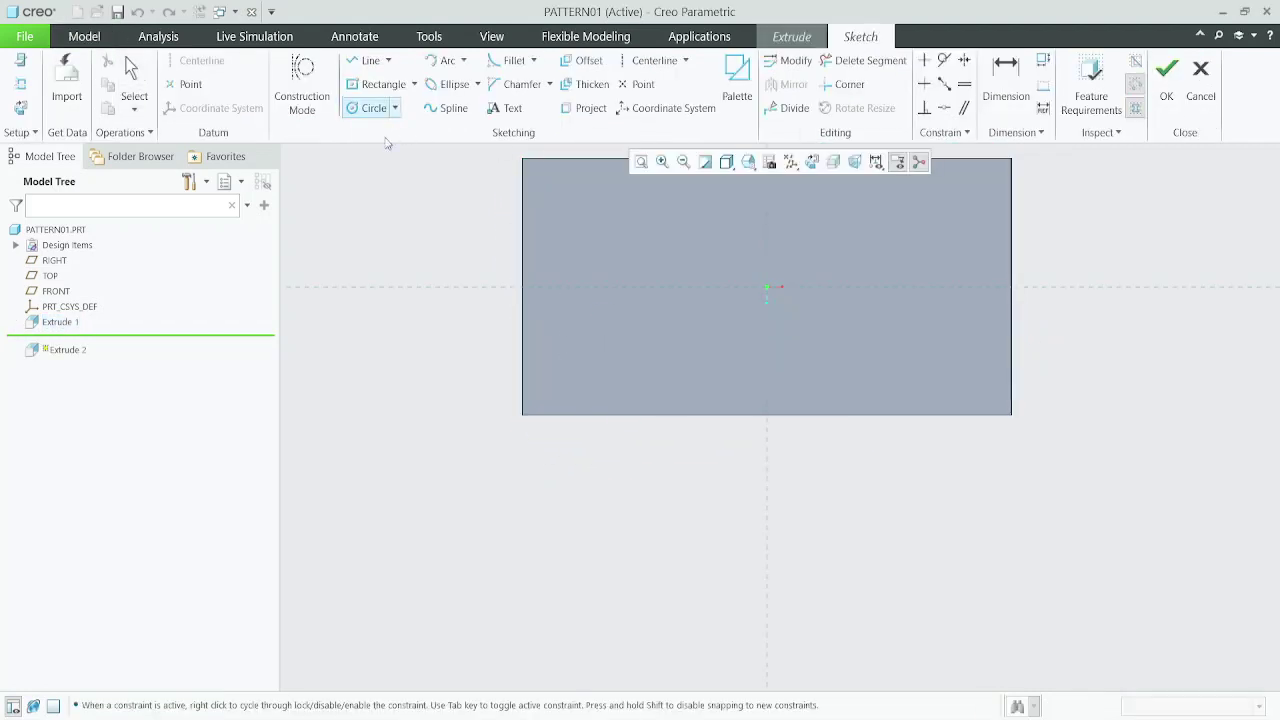
click(566, 362)
middle_click(565, 370)
scroll(565, 370, down, 3)
double_click(517, 316)
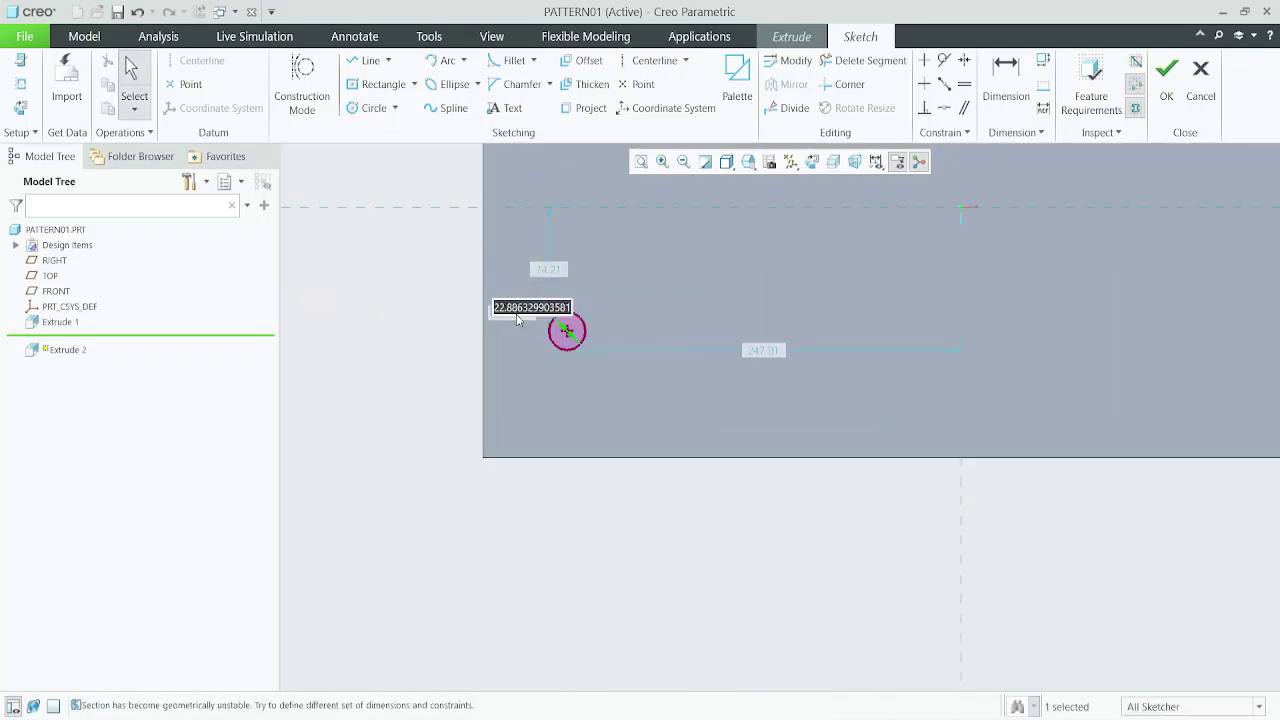
text(25)
key(Return)
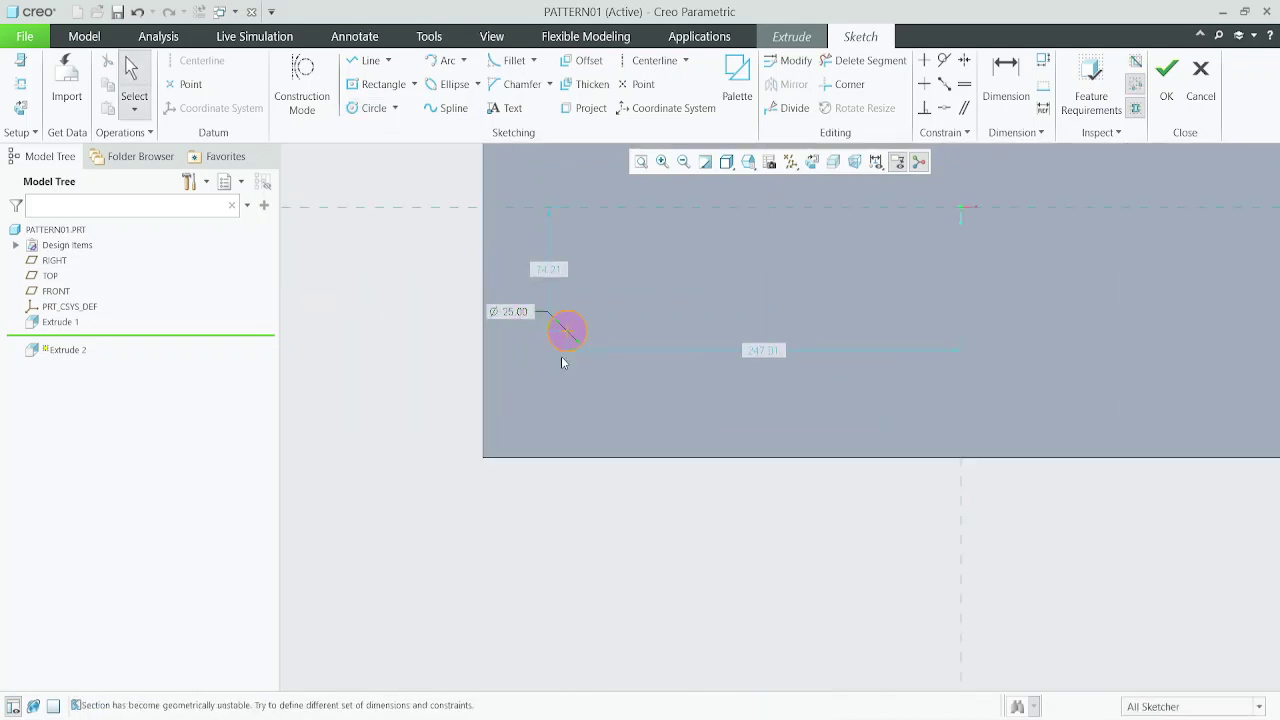
- Dimension the circle's centre 50 mm from the block's lower edge and 50 mm from its left edge
click(1006, 80)
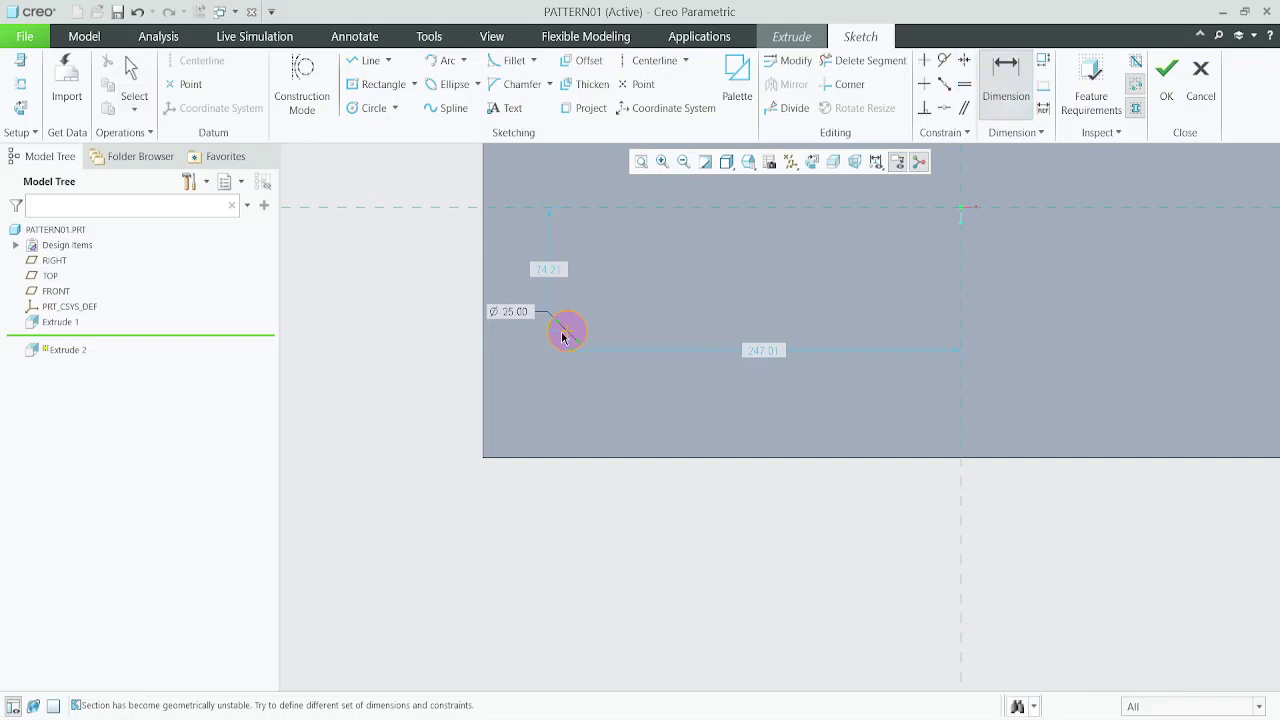
click(561, 458)
middle_click(563, 424)
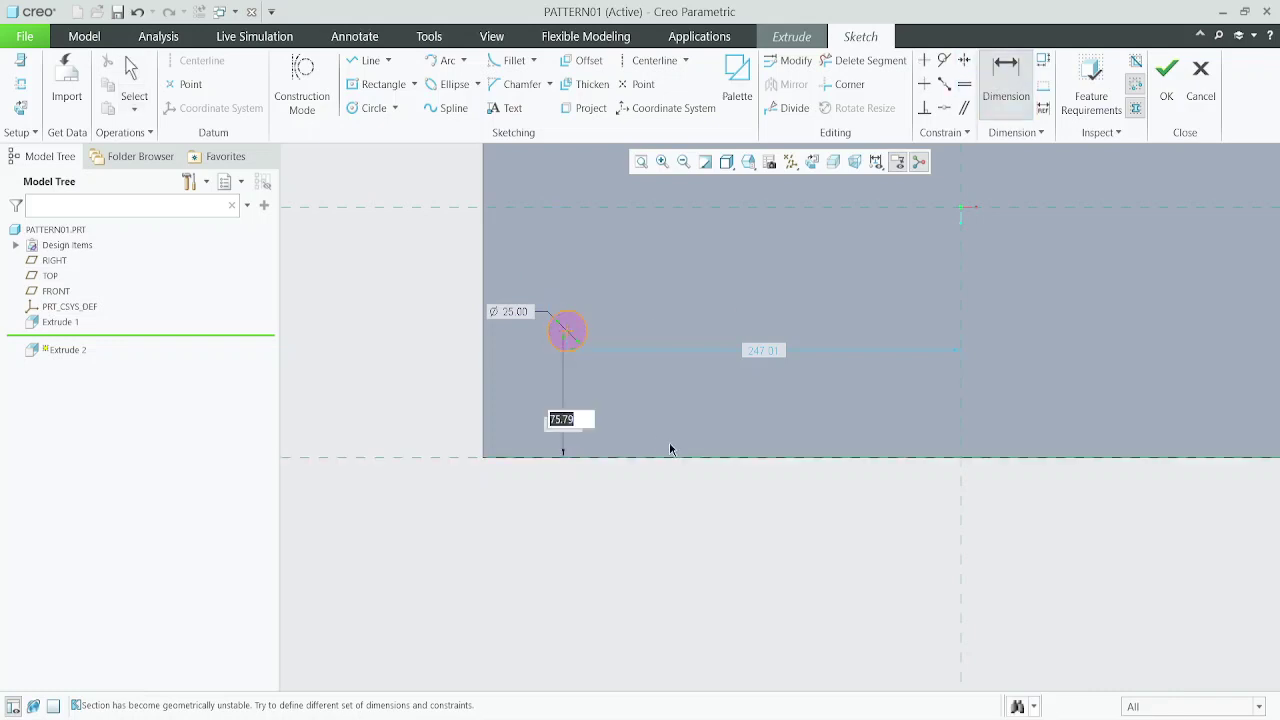
text(50)
key(Return)
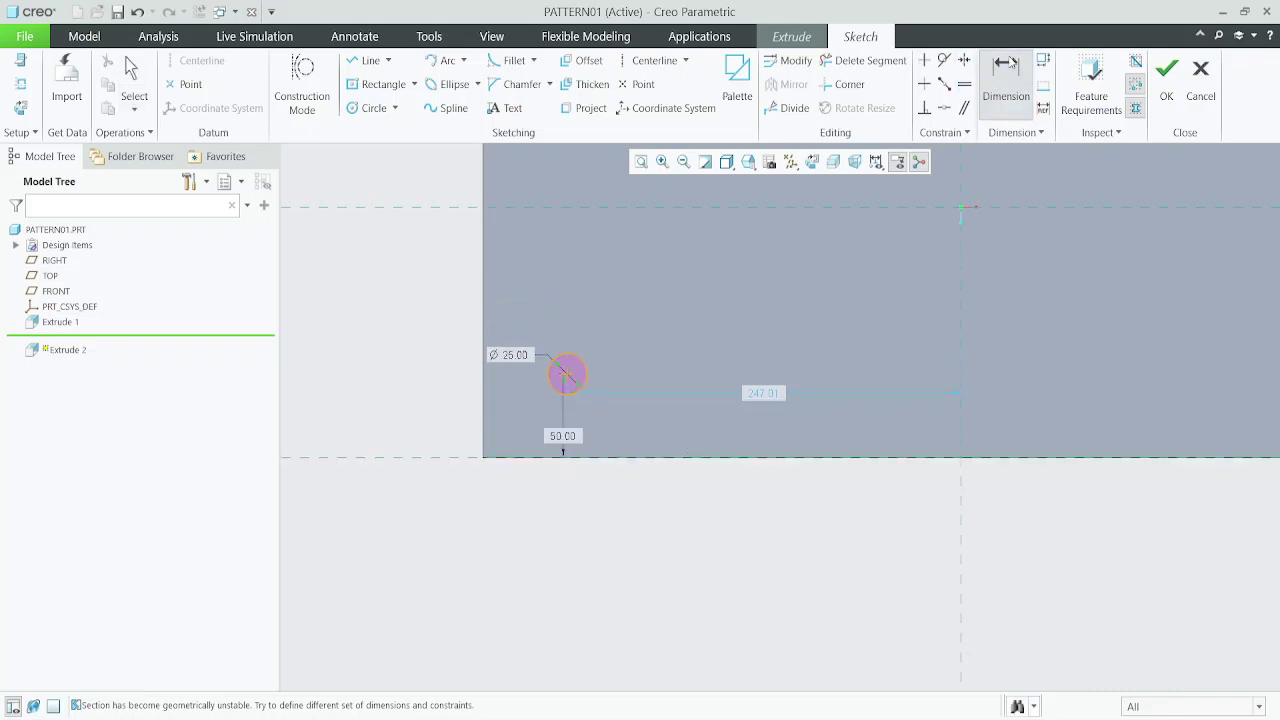
click(484, 388)
middle_click(512, 388)
text(50)
key(Return)
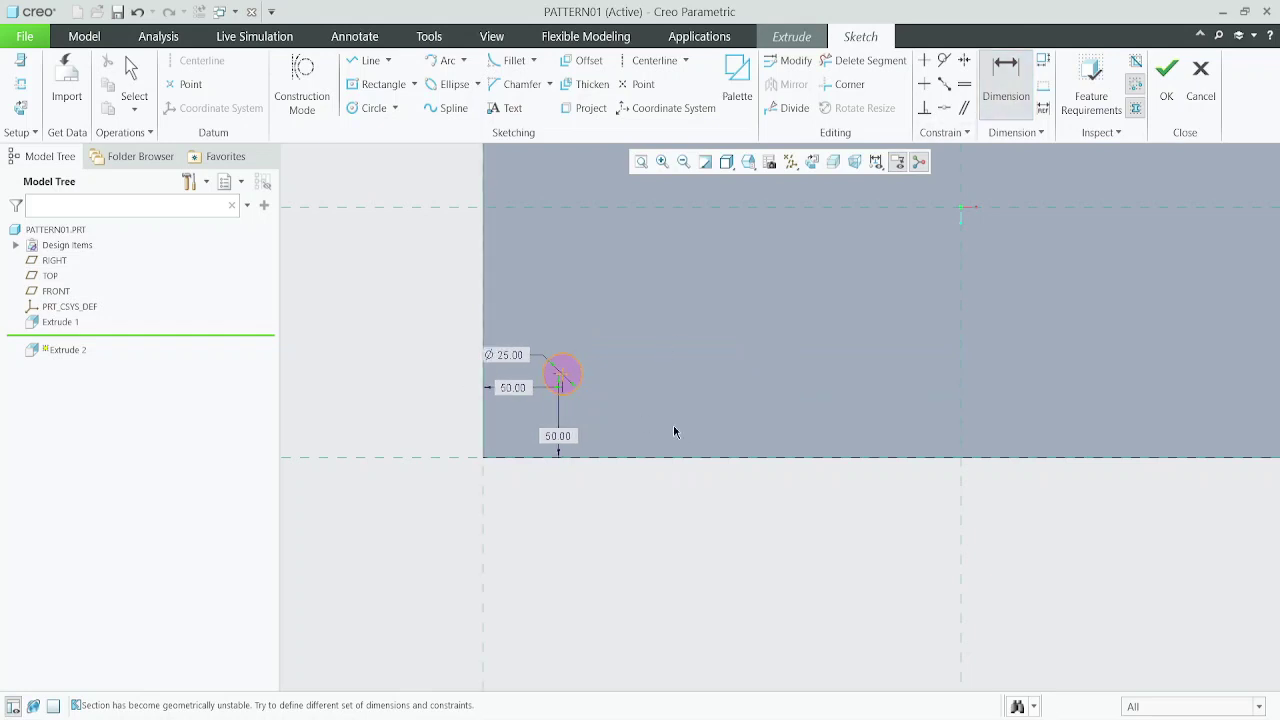
- Finish the sketch and extrude the circle 25 mm upward as a solid cylinder
click(1166, 75)
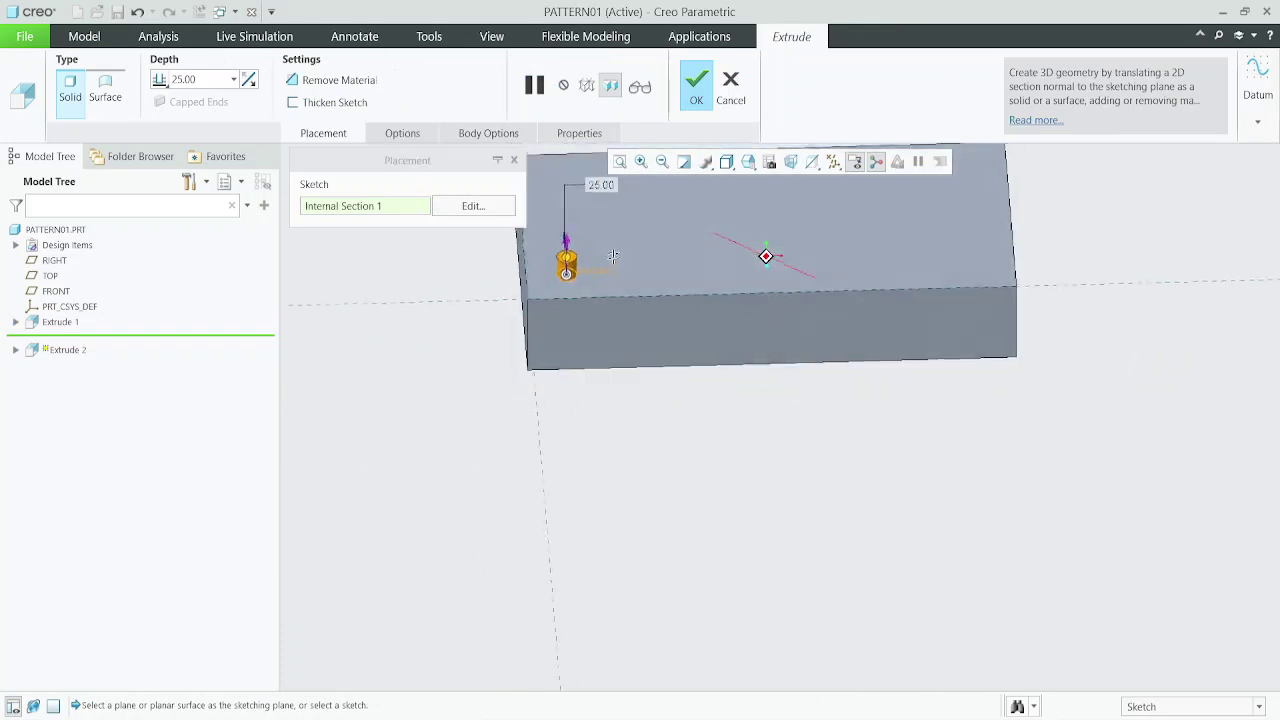
click(695, 97)
scroll(590, 248, up, 3)
scroll(758, 311, down, 3)
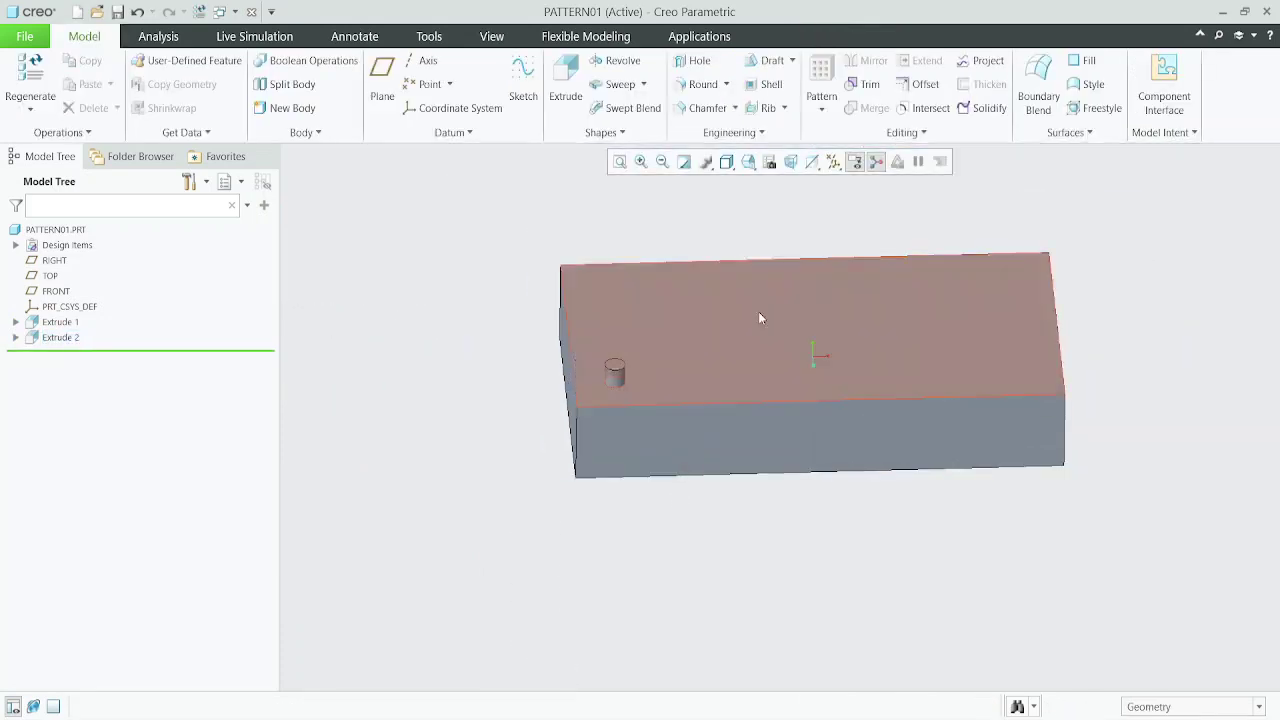
- Start a dimension pattern of the cylinder, using its left-edge distance as first direction with a 50 mm increment and 5 members
click(614, 373)
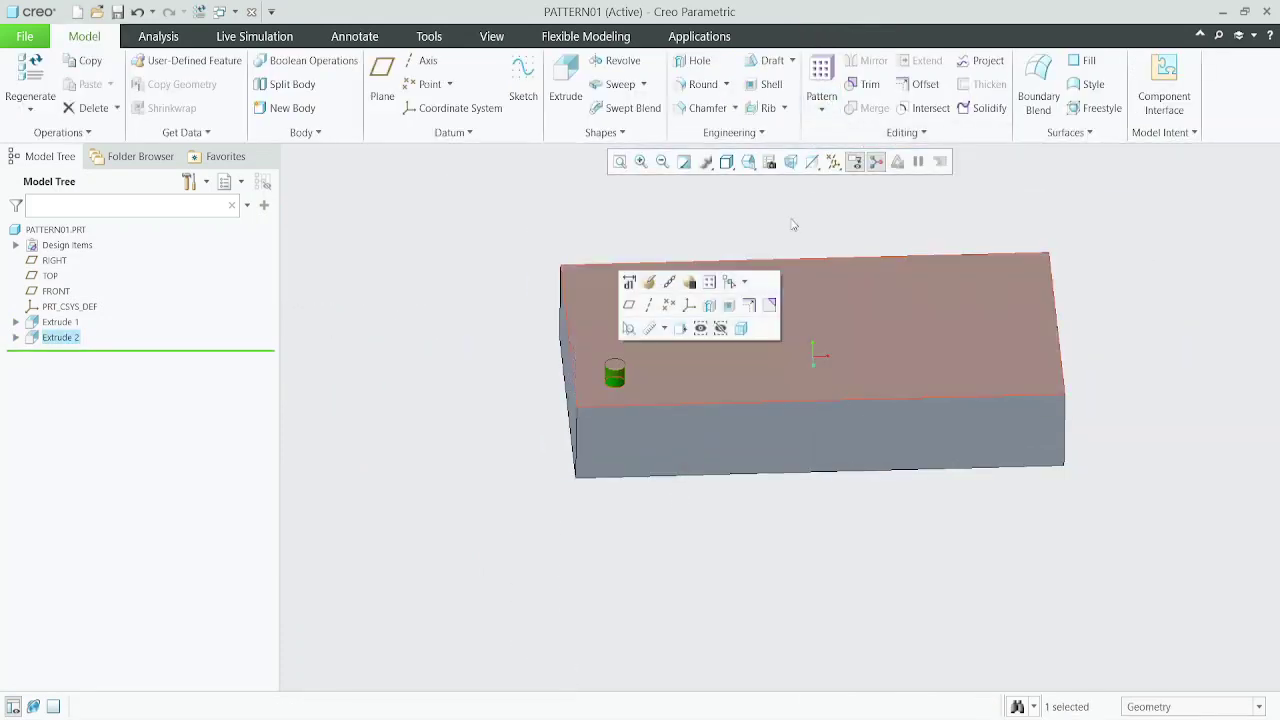
click(820, 72)
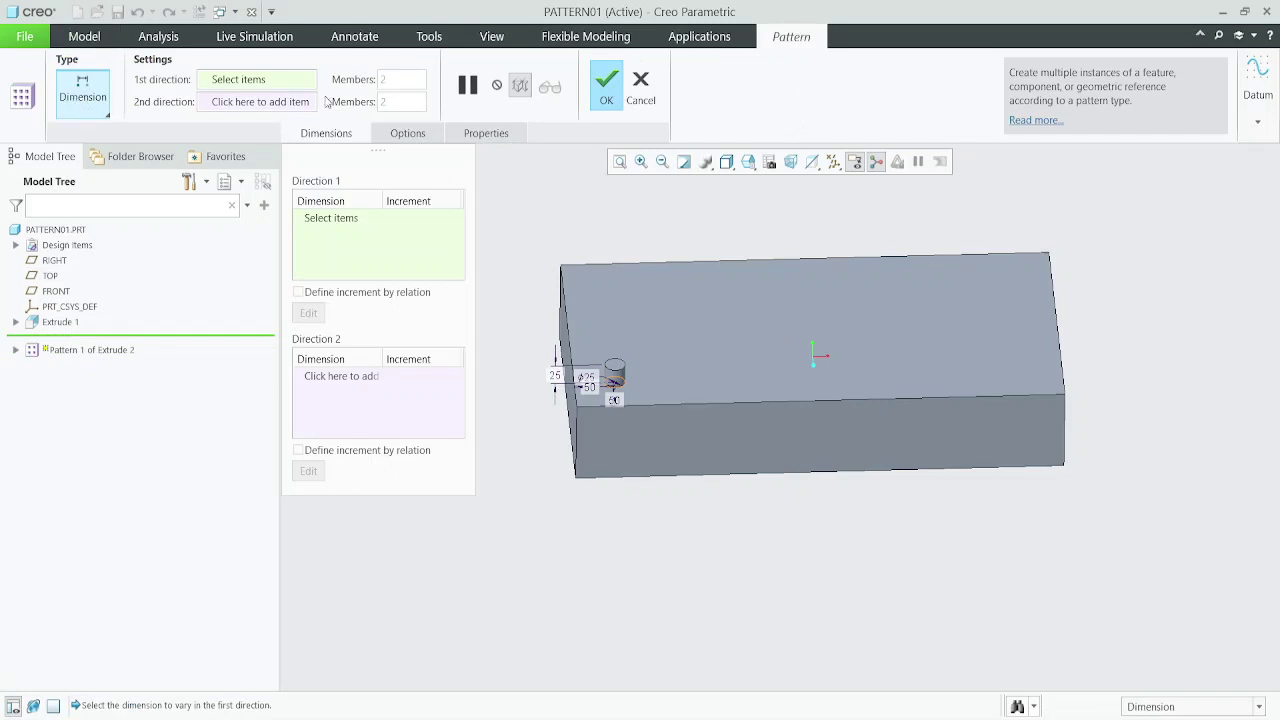
scroll(599, 432, up, 4)
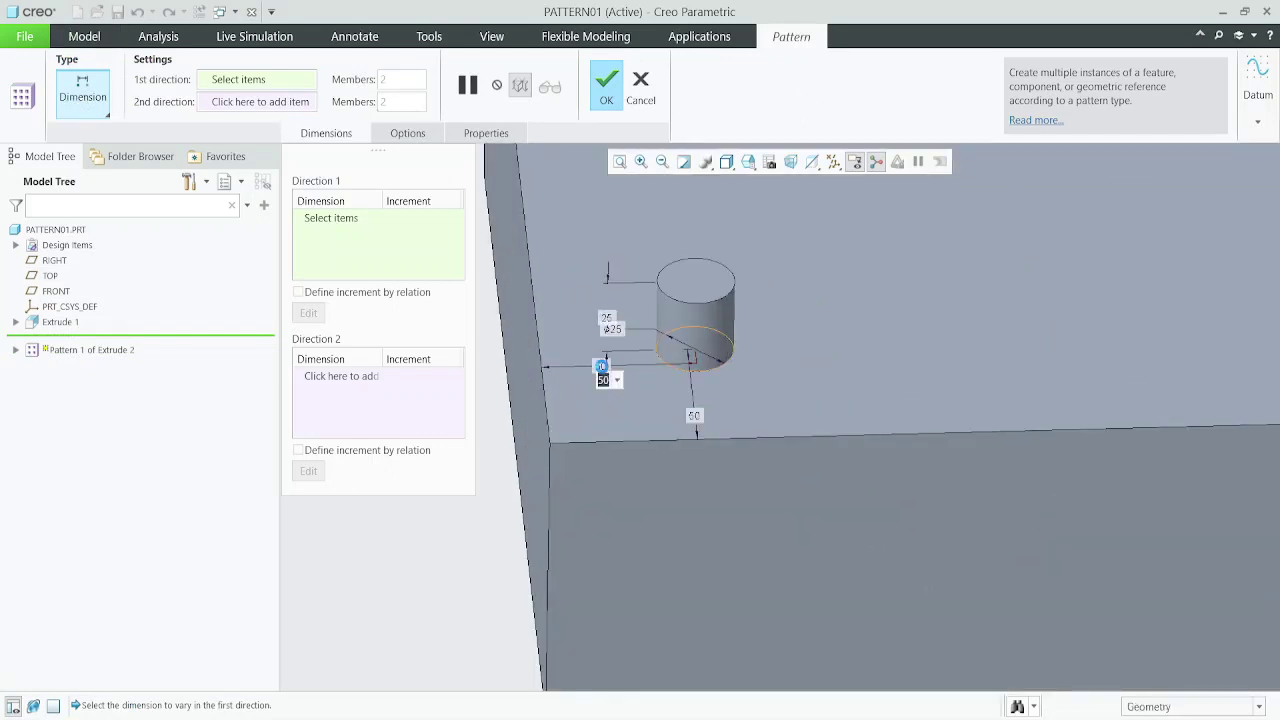
click(601, 366)
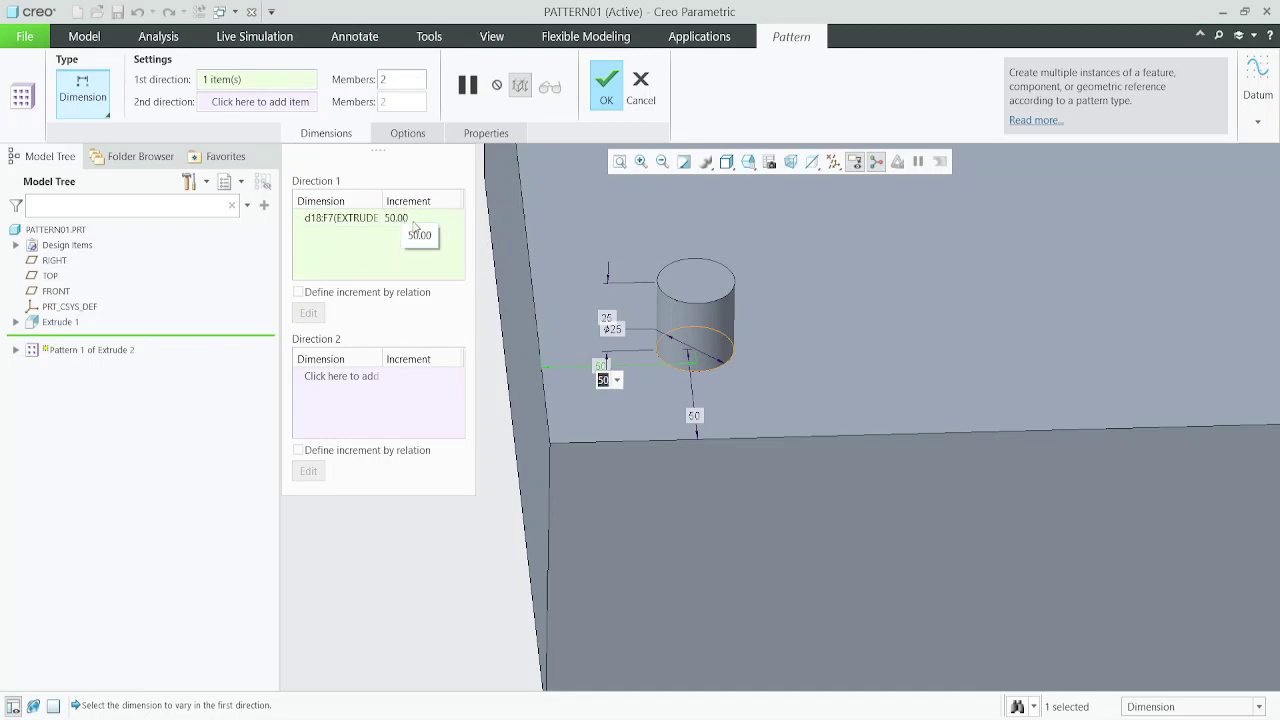
double_click(404, 80)
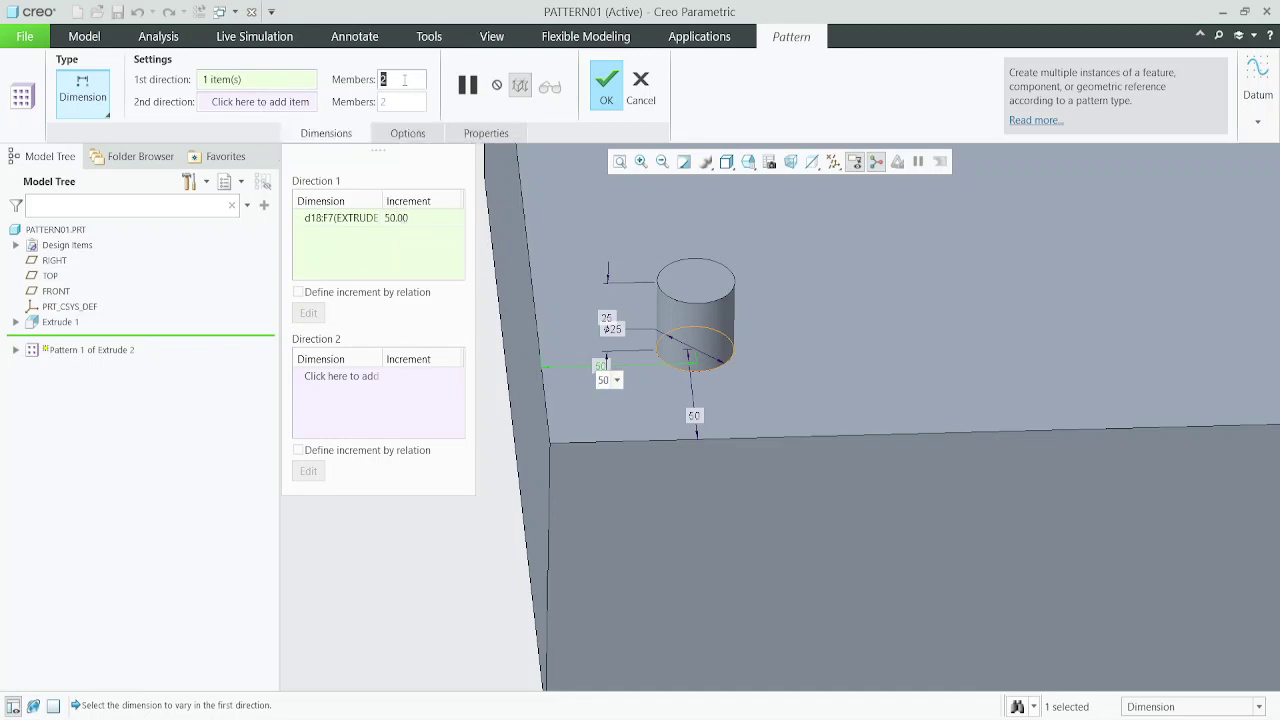
text(5)
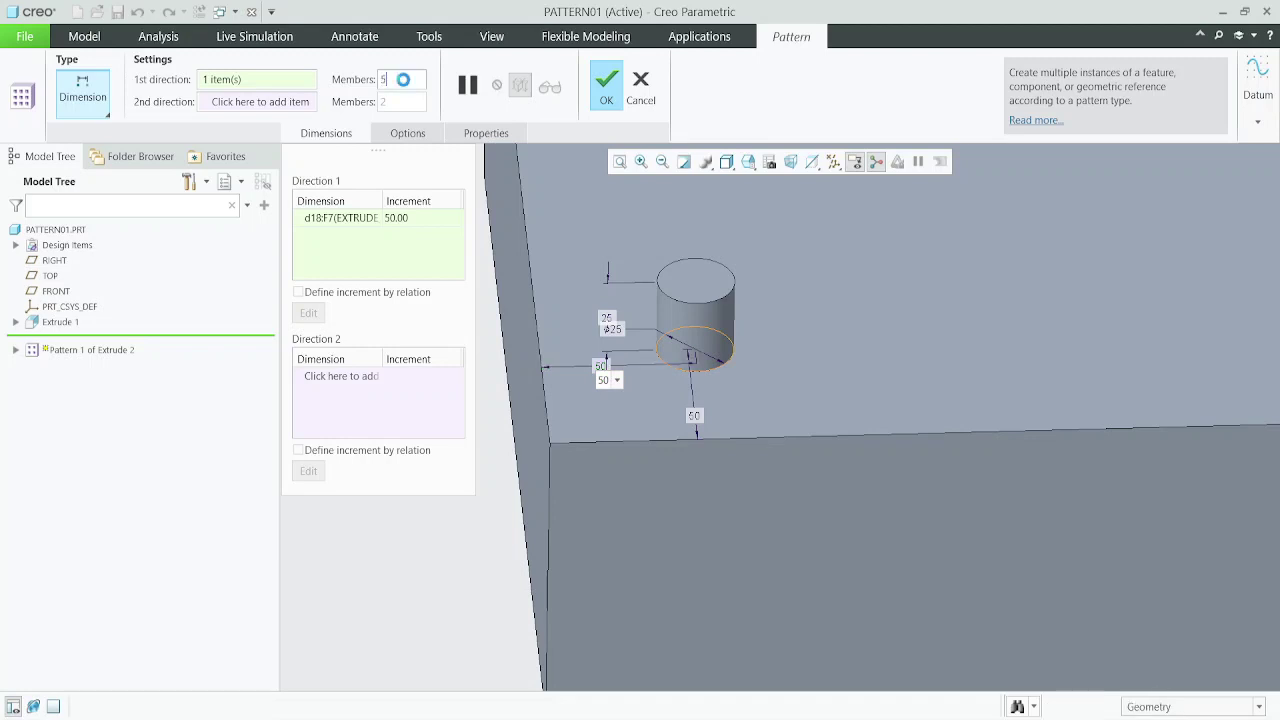
key(Return)
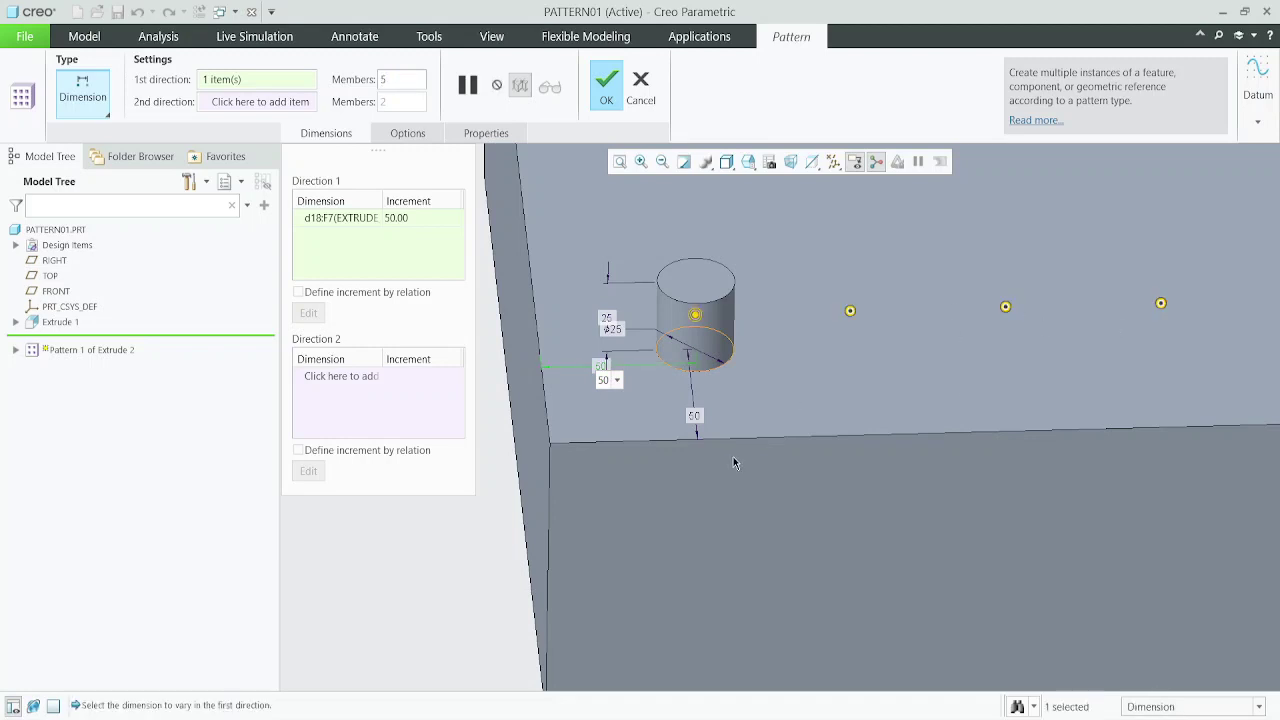
scroll(733, 462, down, 2)
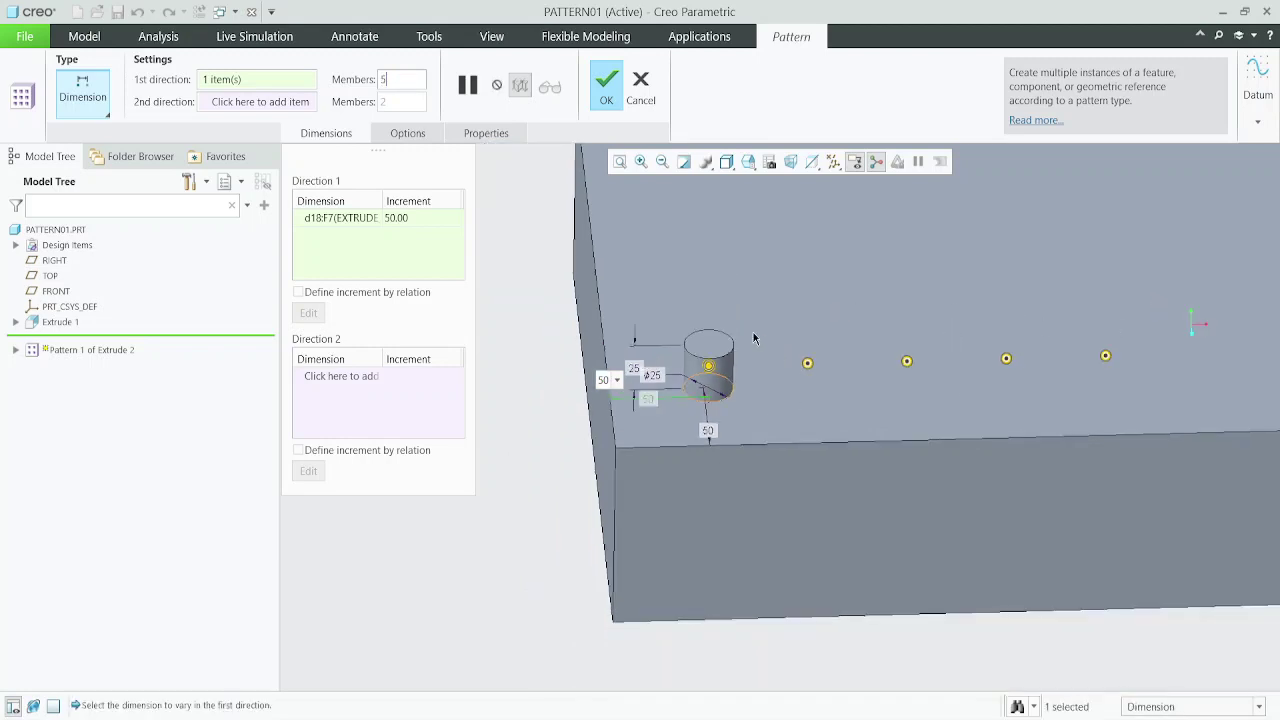
- Assign the cylinder's distance from the front long edge to the pattern's second direction with a 50 mm increment
click(278, 108)
scroll(714, 437, up, 2)
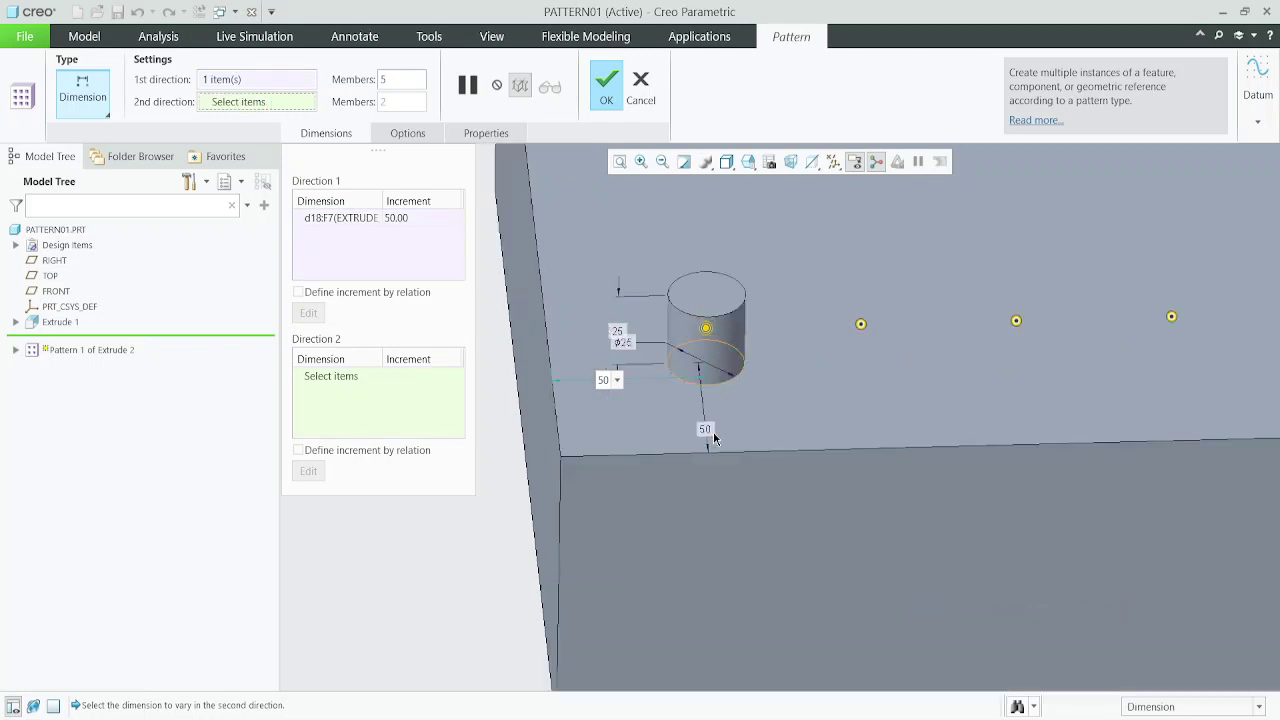
click(705, 430)
scroll(598, 395, down, 2)
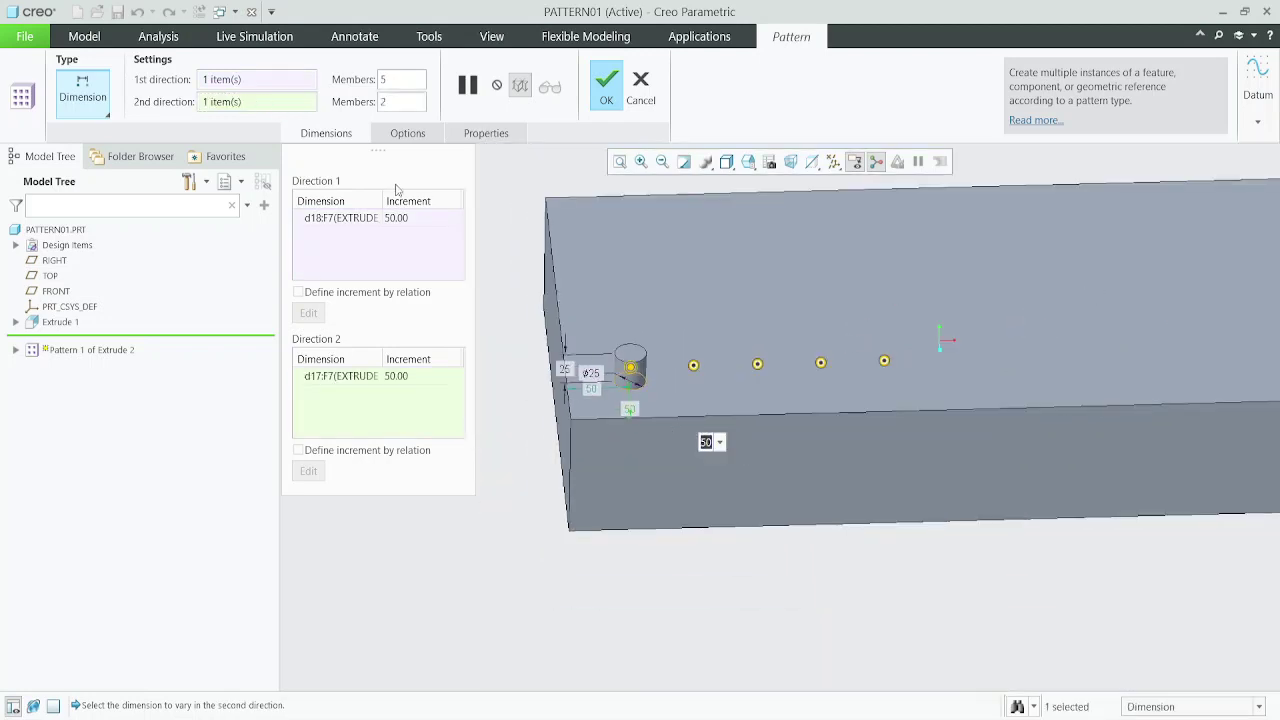
click(419, 374)
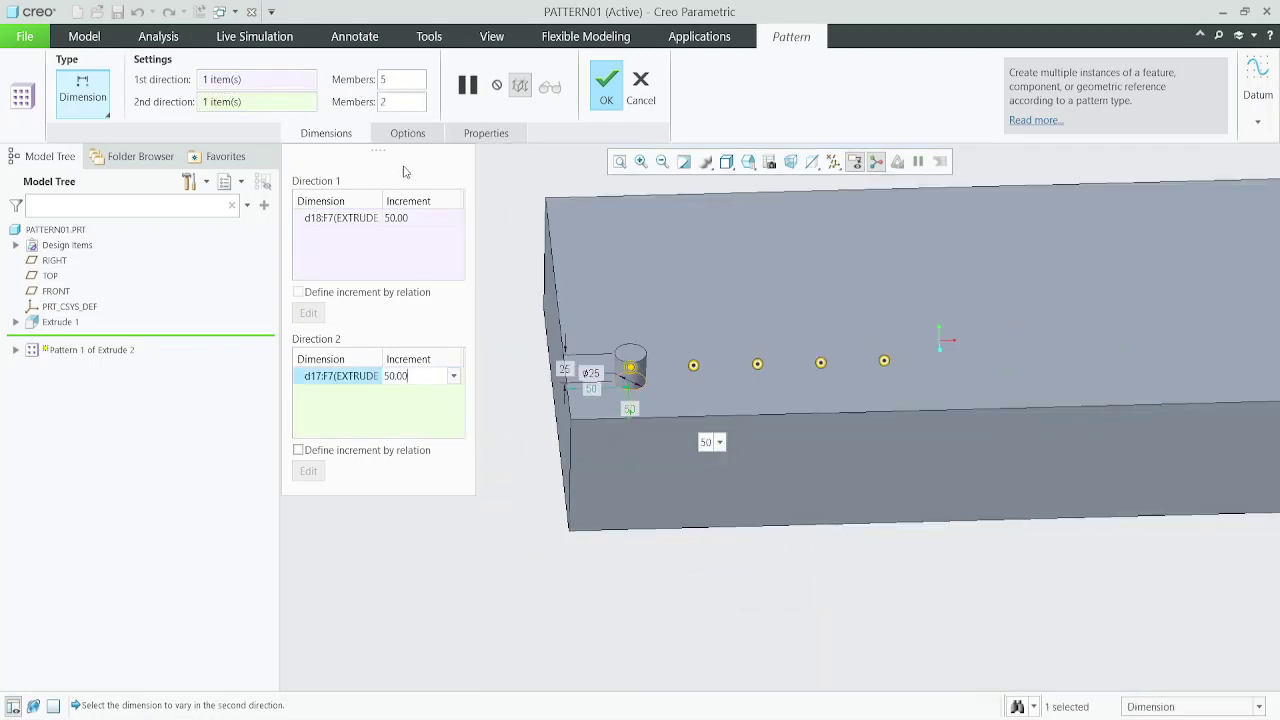
- Set the second direction's member count to 3 and accept the two-direction pattern
double_click(396, 102)
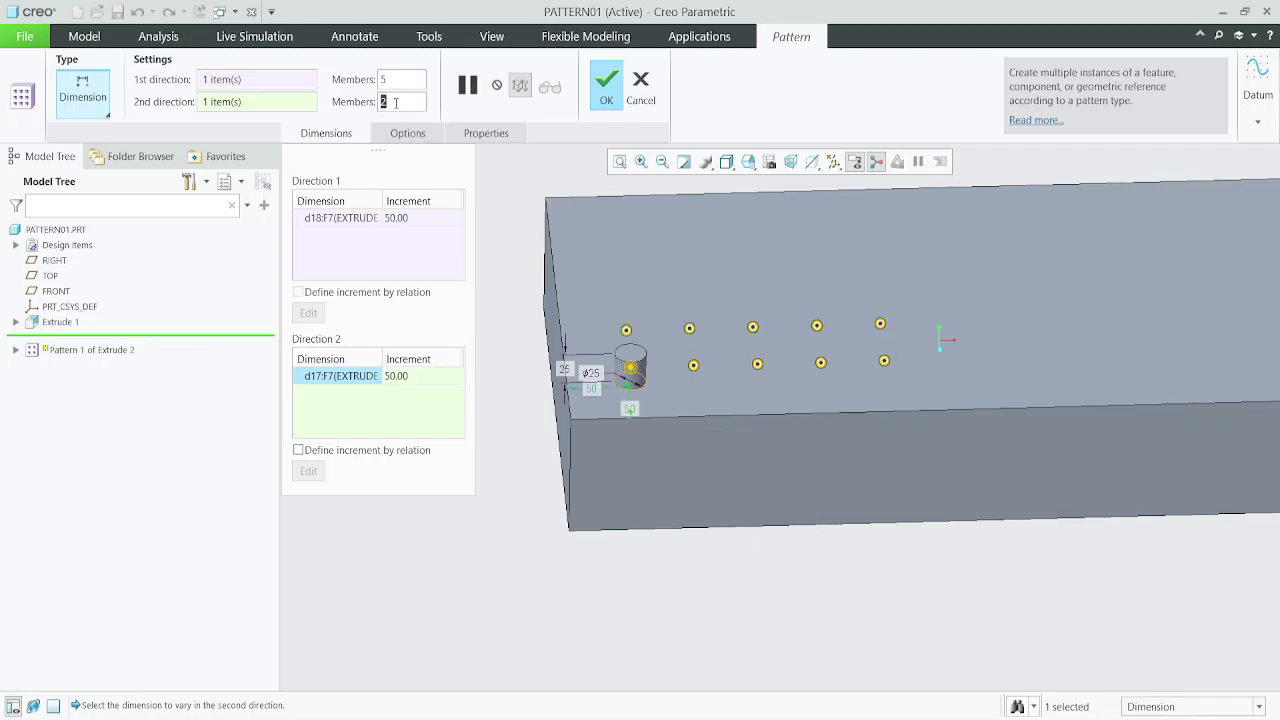
middle_drag(698, 372, 1033, 537)
scroll(920, 495, up, 3)
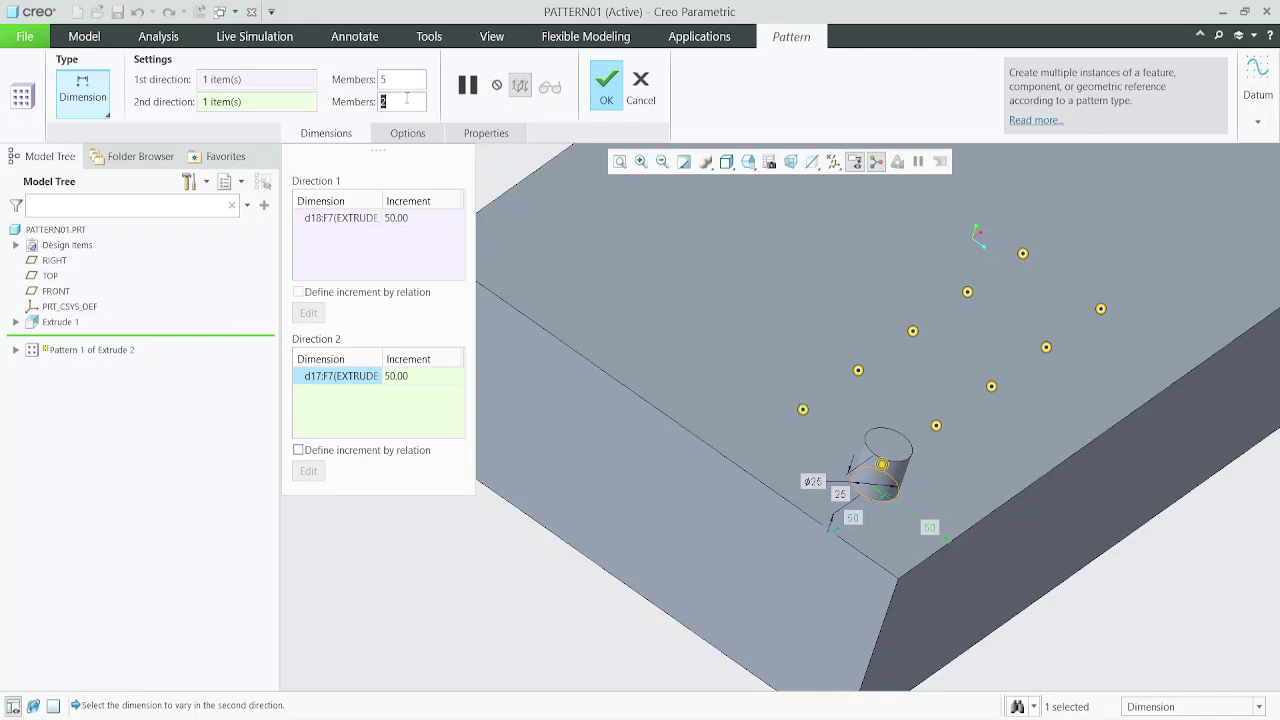
text(3)
key(Return)
scroll(865, 474, up, 3)
scroll(865, 490, down, 2)
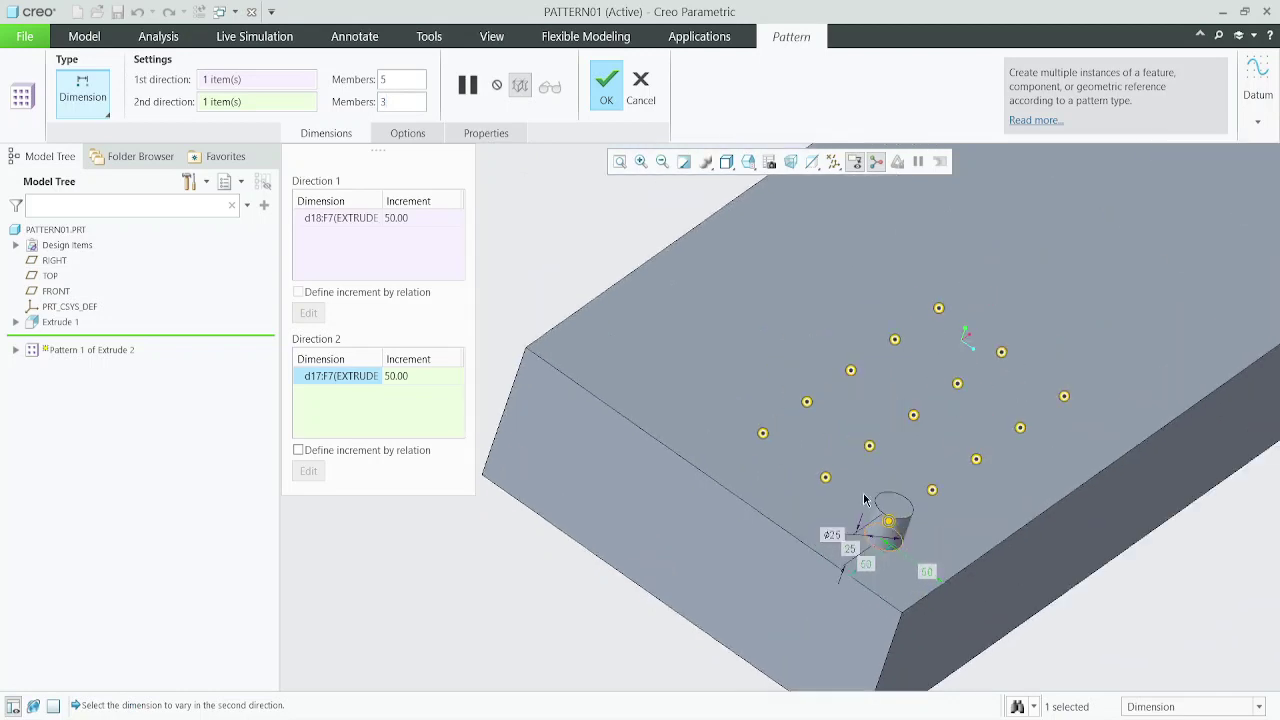
middle_drag(760, 434, 631, 440)
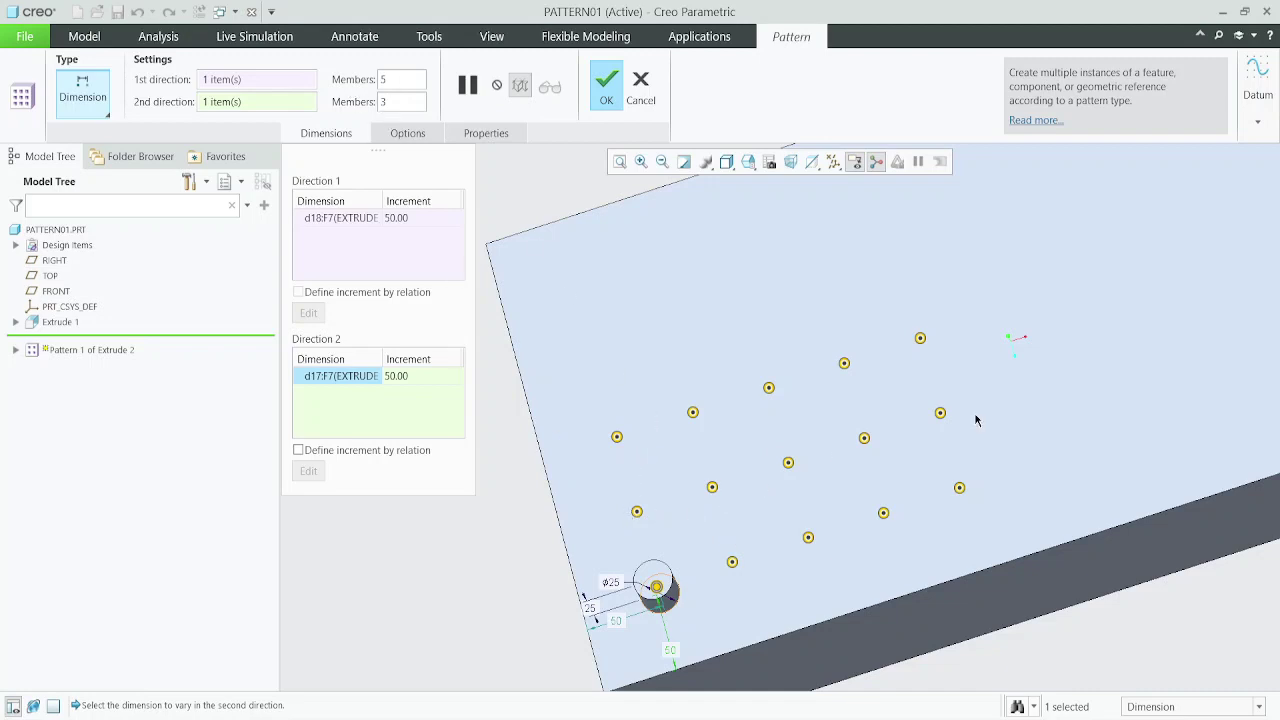
click(606, 85)
key(ctrl+d)
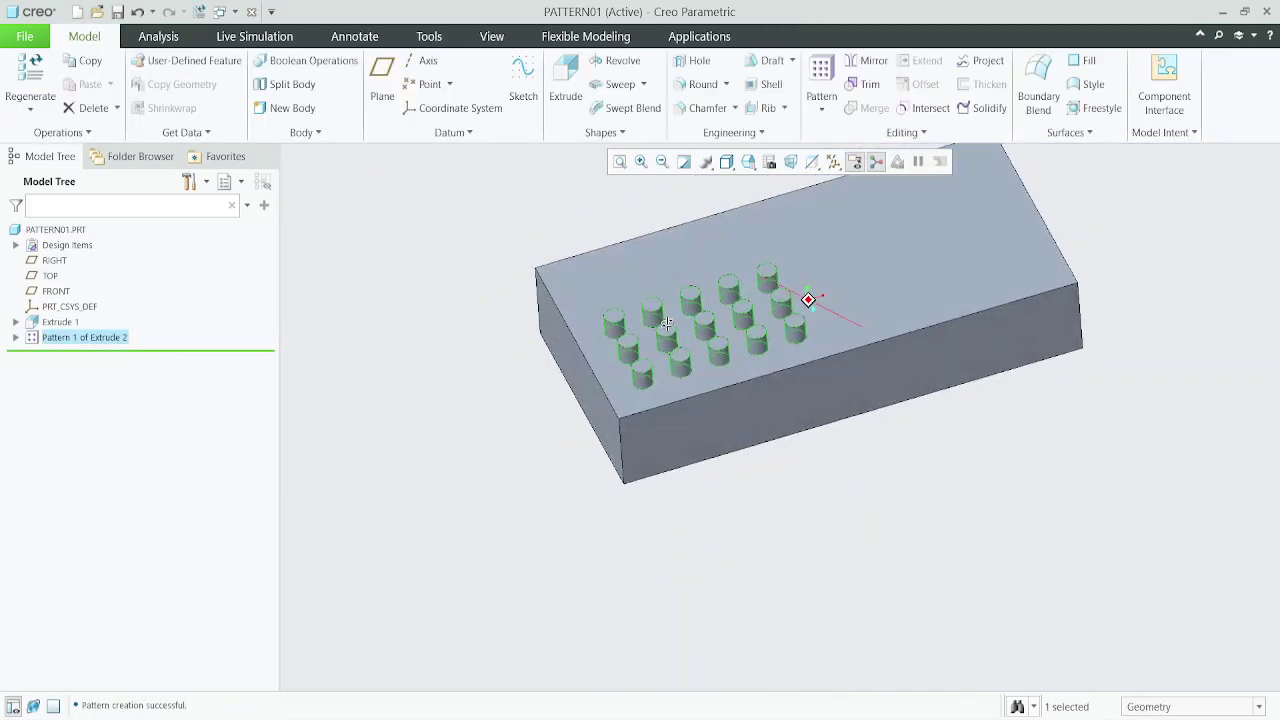
- Examine the grid of patterned cylinders on the block's top face from several angles
scroll(705, 340, up, 8)
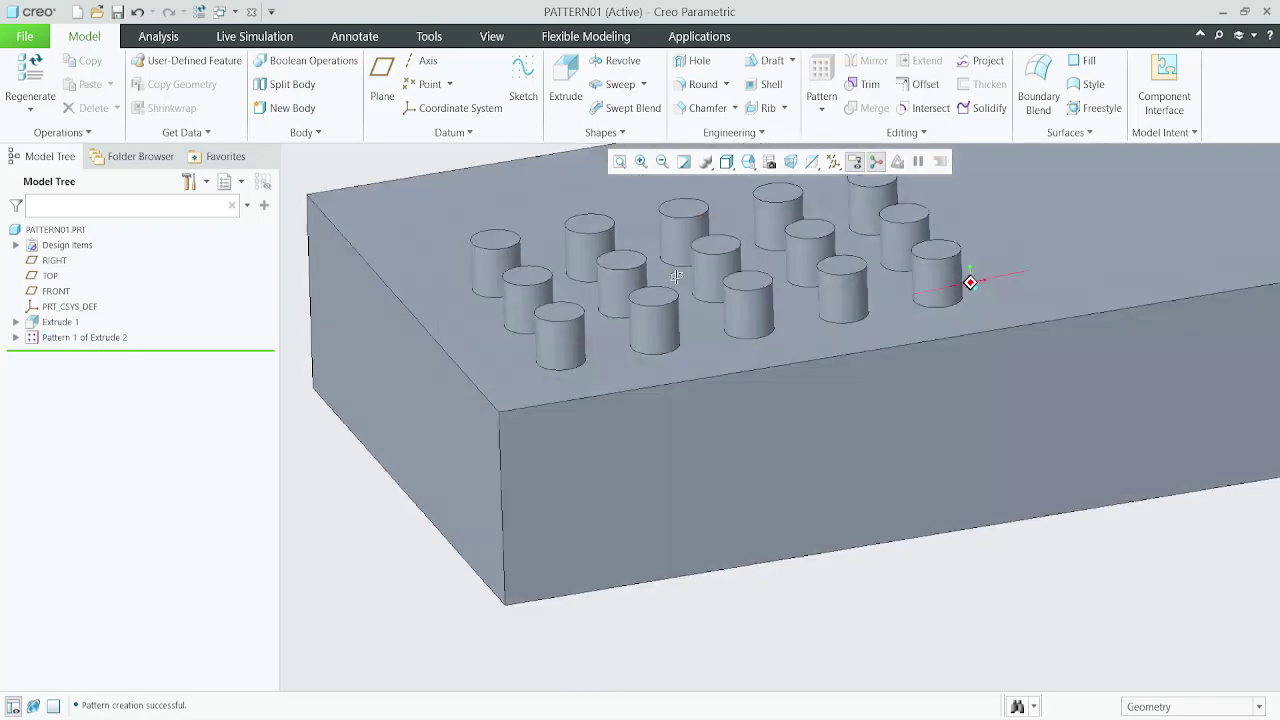
middle_drag(683, 277, 683, 287)
scroll(660, 366, down, 4)
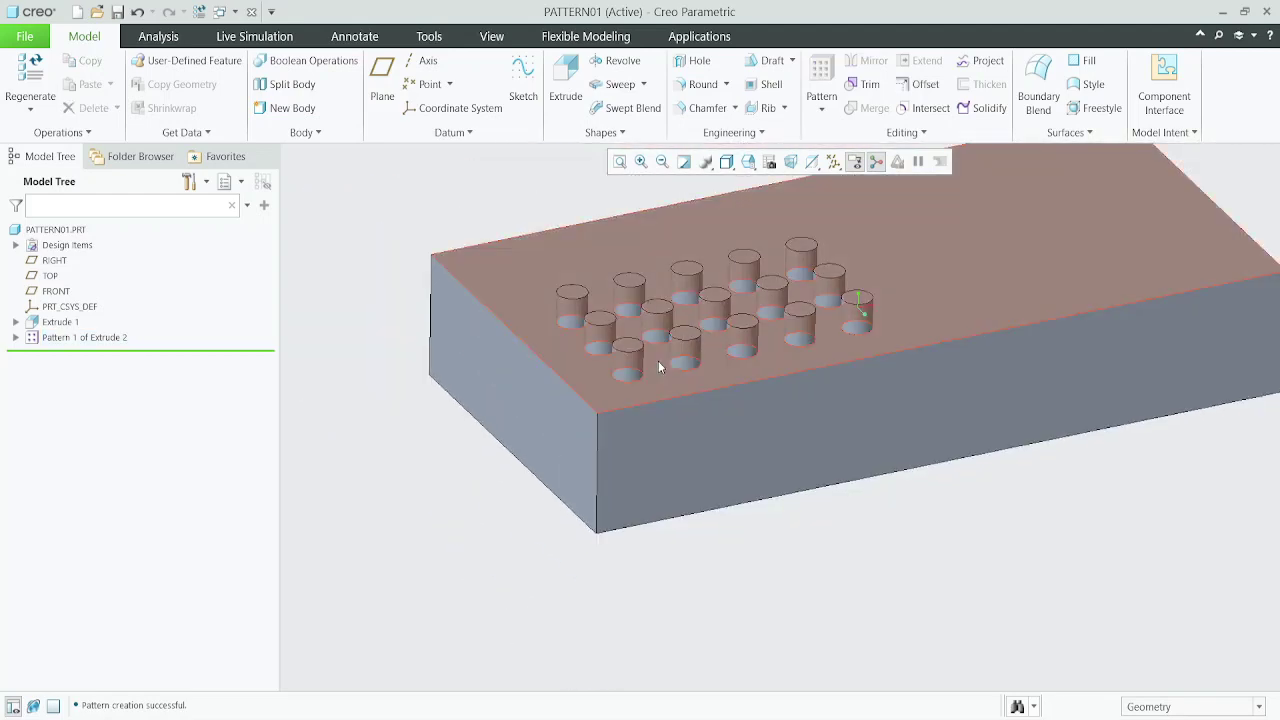
middle_drag(660, 366, 647, 424)
scroll(574, 332, down, 3)
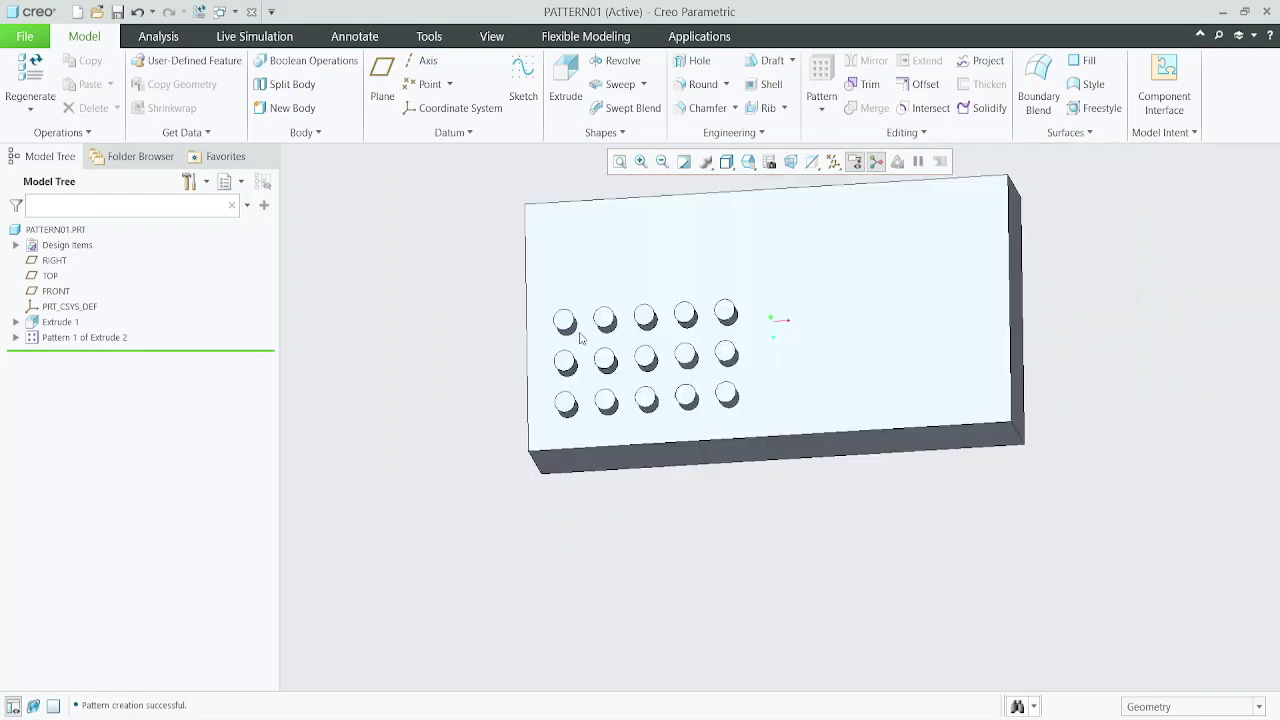
scroll(764, 317, up, 2)
middle_drag(763, 323, 757, 377)
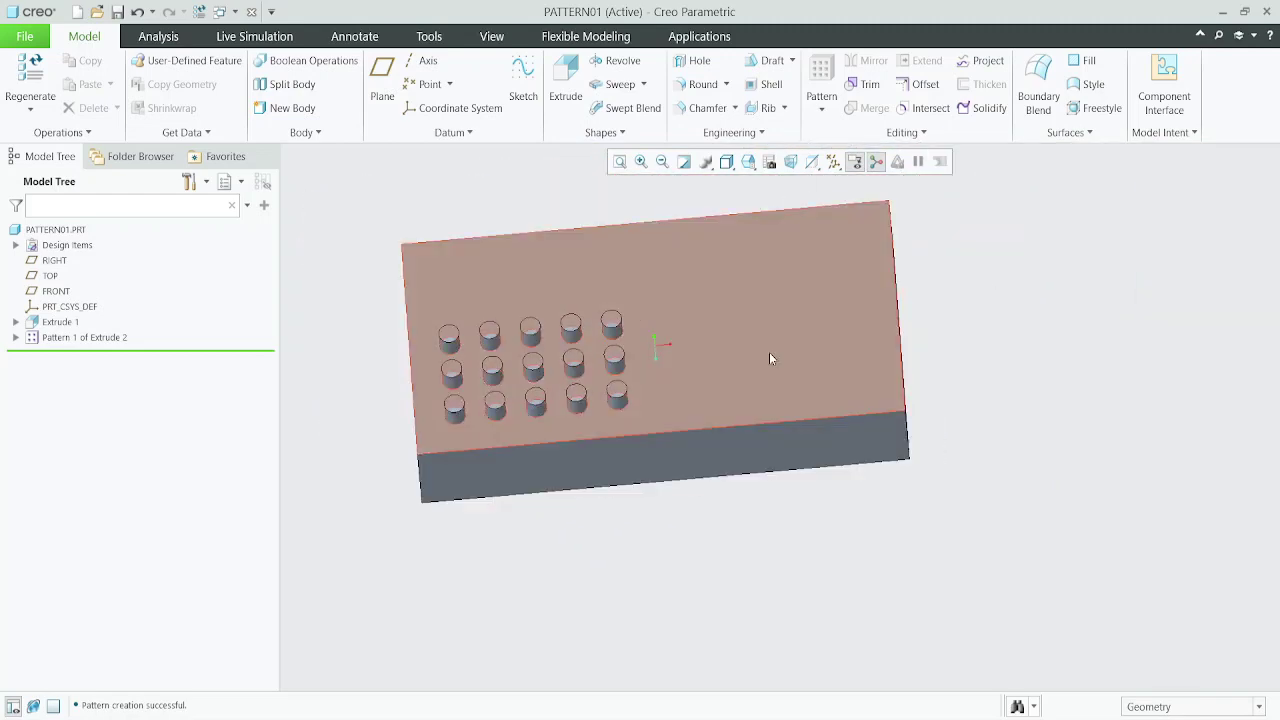
scroll(645, 339, up, 2)
scroll(674, 370, down, 2)
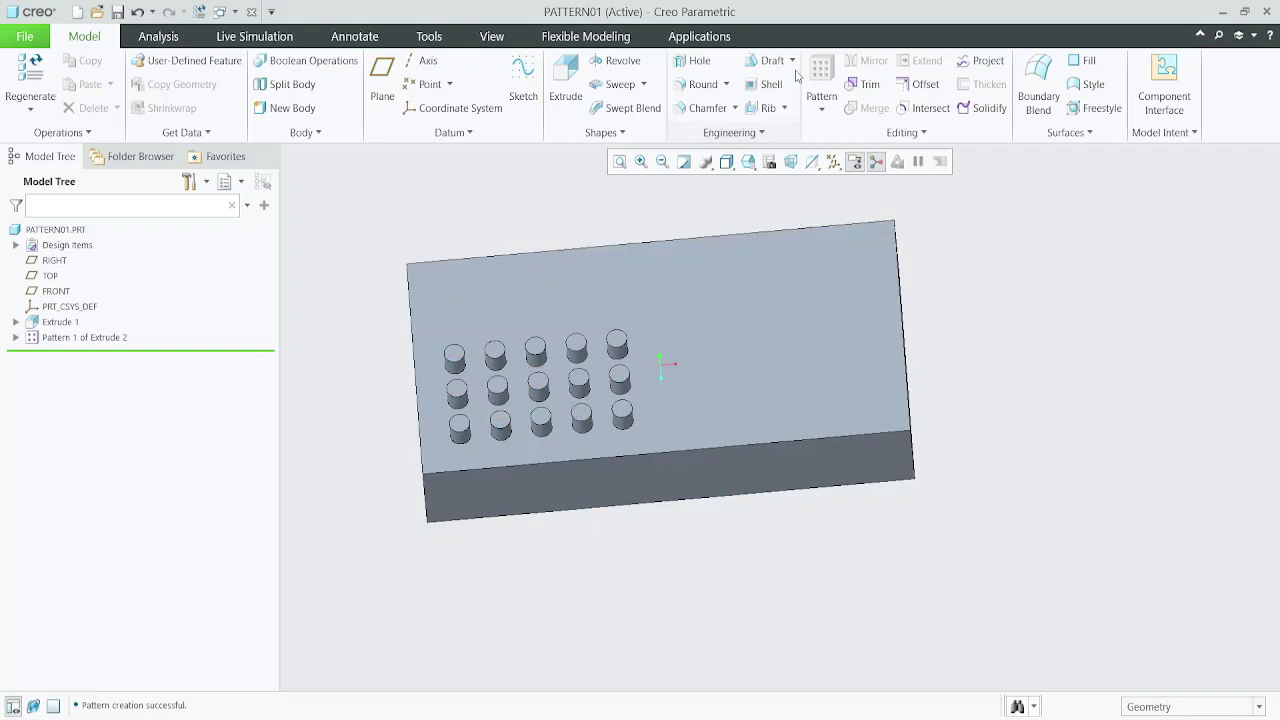
- Start an extrusion on the block's top face and sketch a circle about 21 mm in diameter near the front right corner
click(797, 265)
click(866, 212)
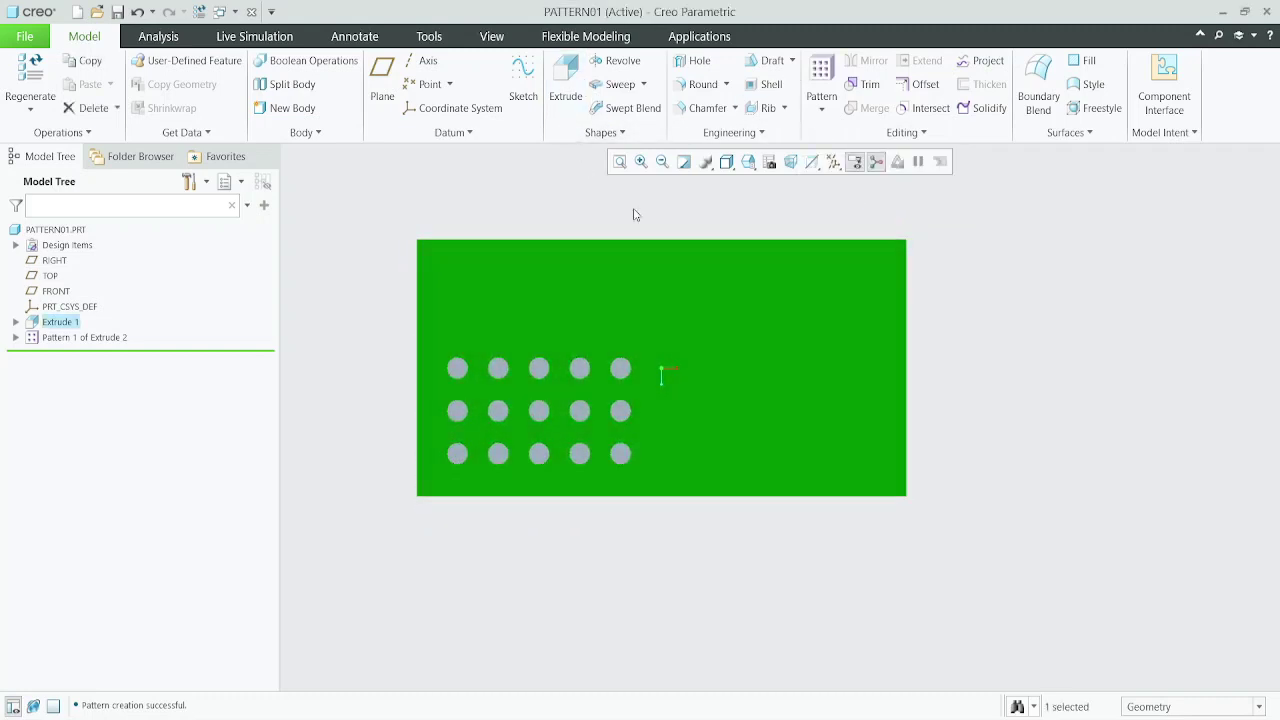
click(565, 82)
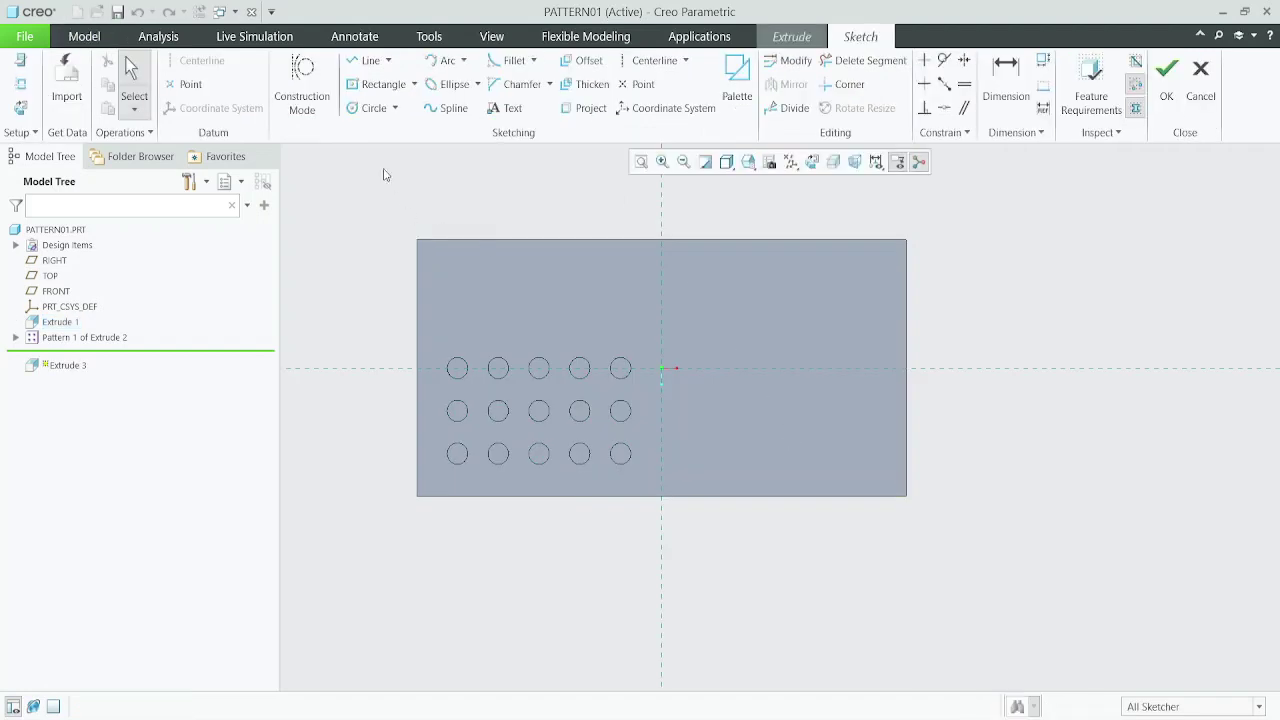
click(366, 110)
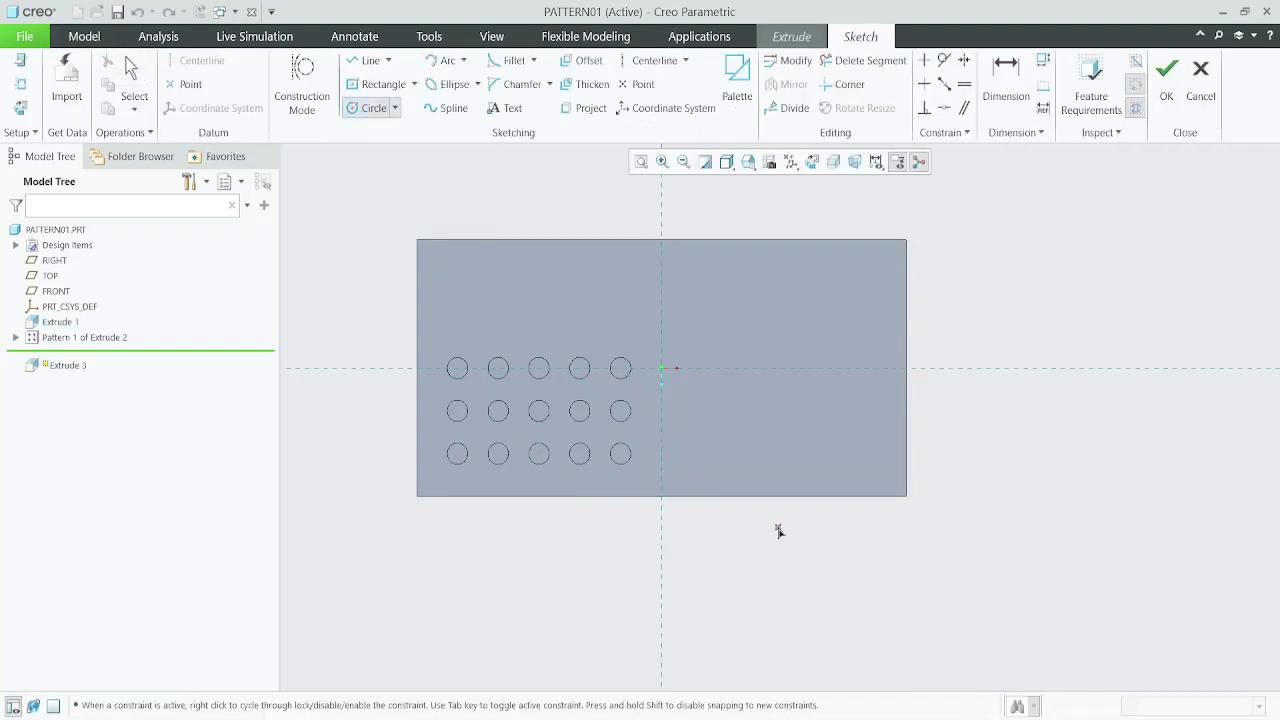
click(854, 457)
click(857, 467)
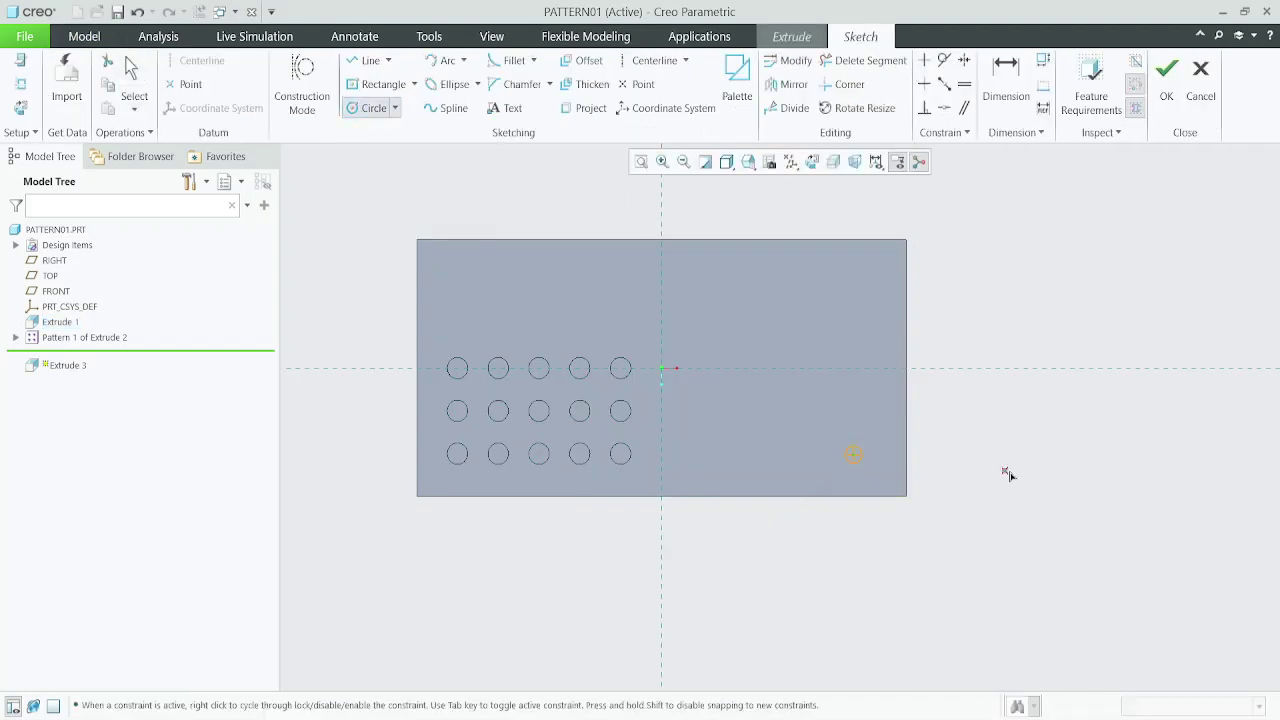
- Set the new circle's diameter to 25 mm
middle_click(1006, 474)
scroll(845, 457, down, 3)
double_click(819, 437)
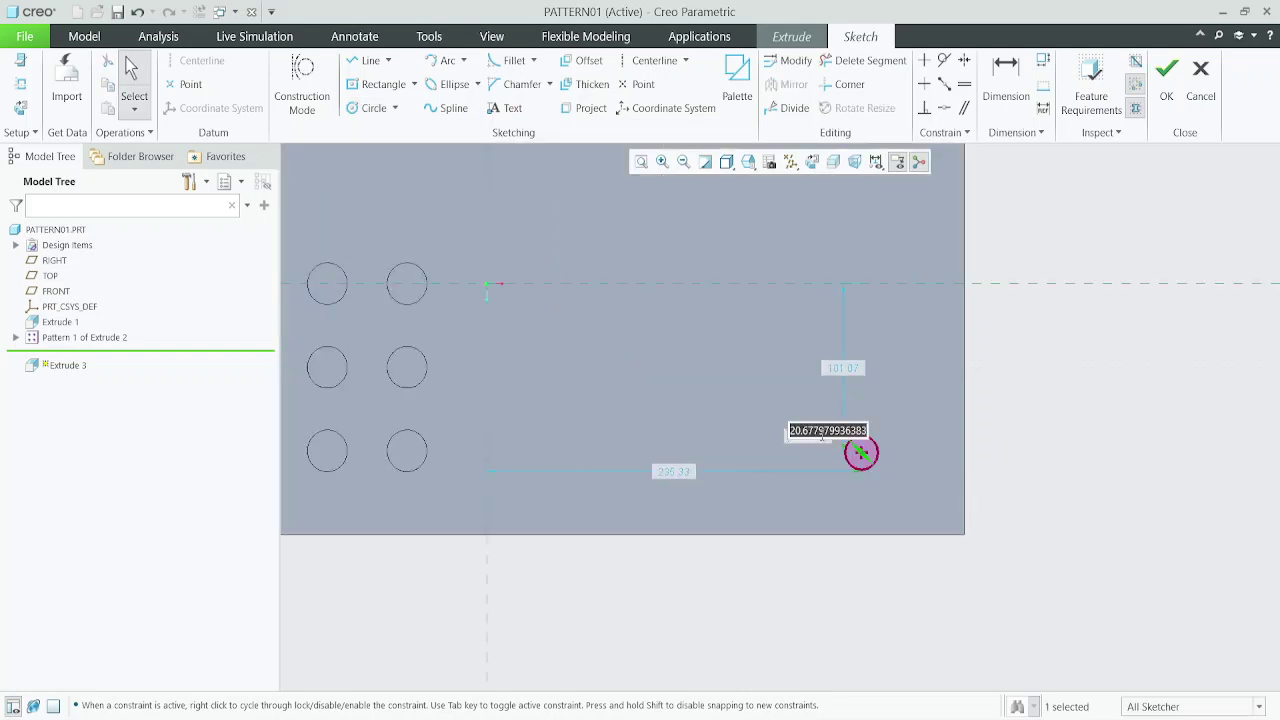
text(25)
key(Return)
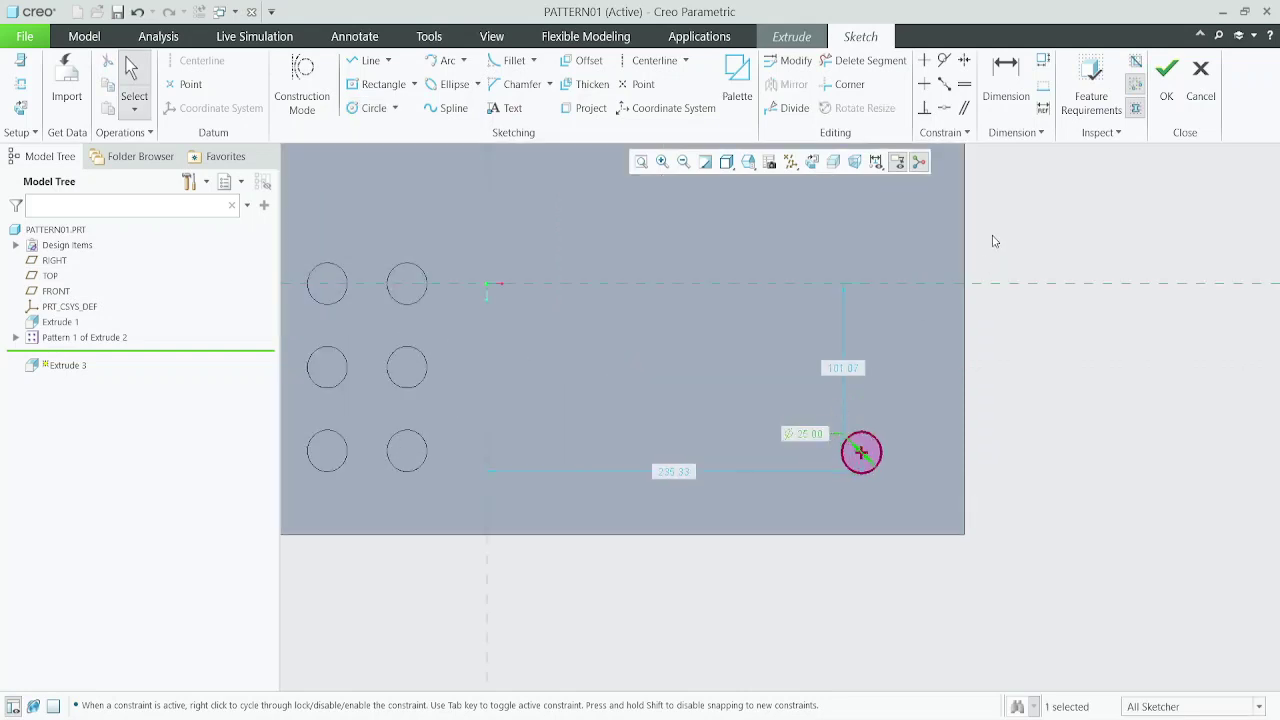
- Dimension the circle's centre 50 mm from the block's front edge and 50 mm from its right edge
click(1006, 80)
click(877, 535)
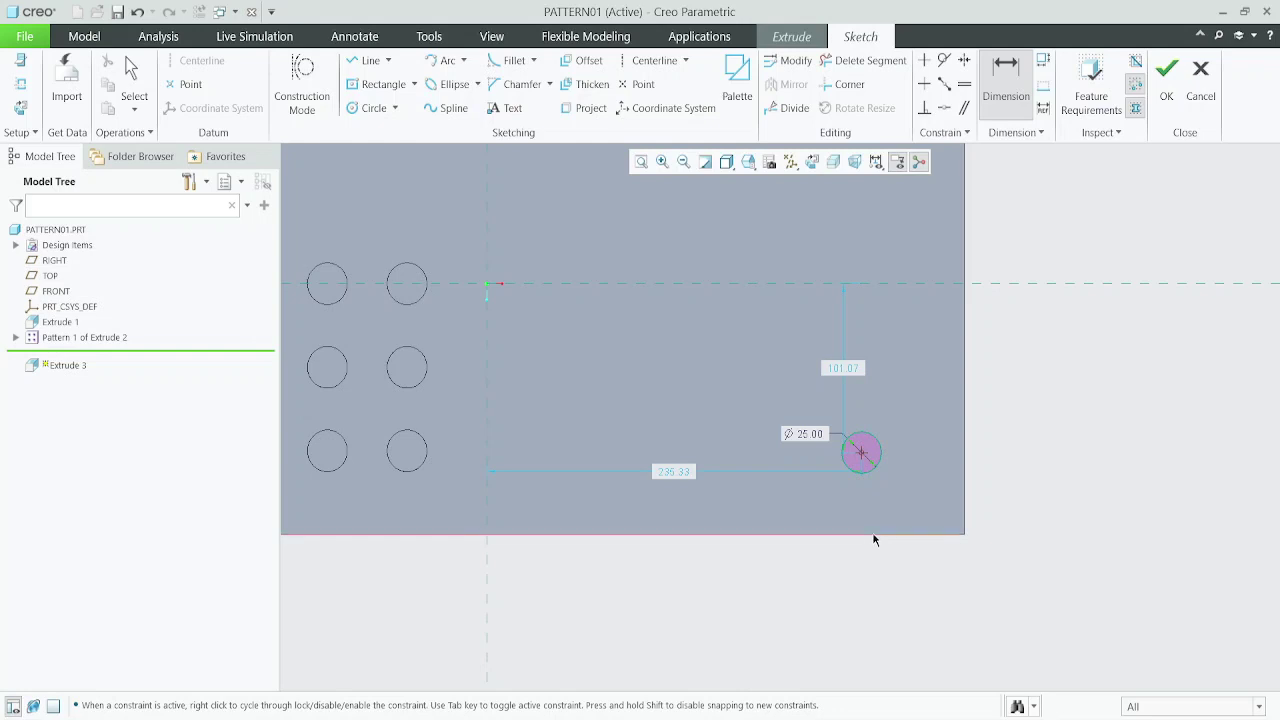
middle_click(867, 584)
text(50)
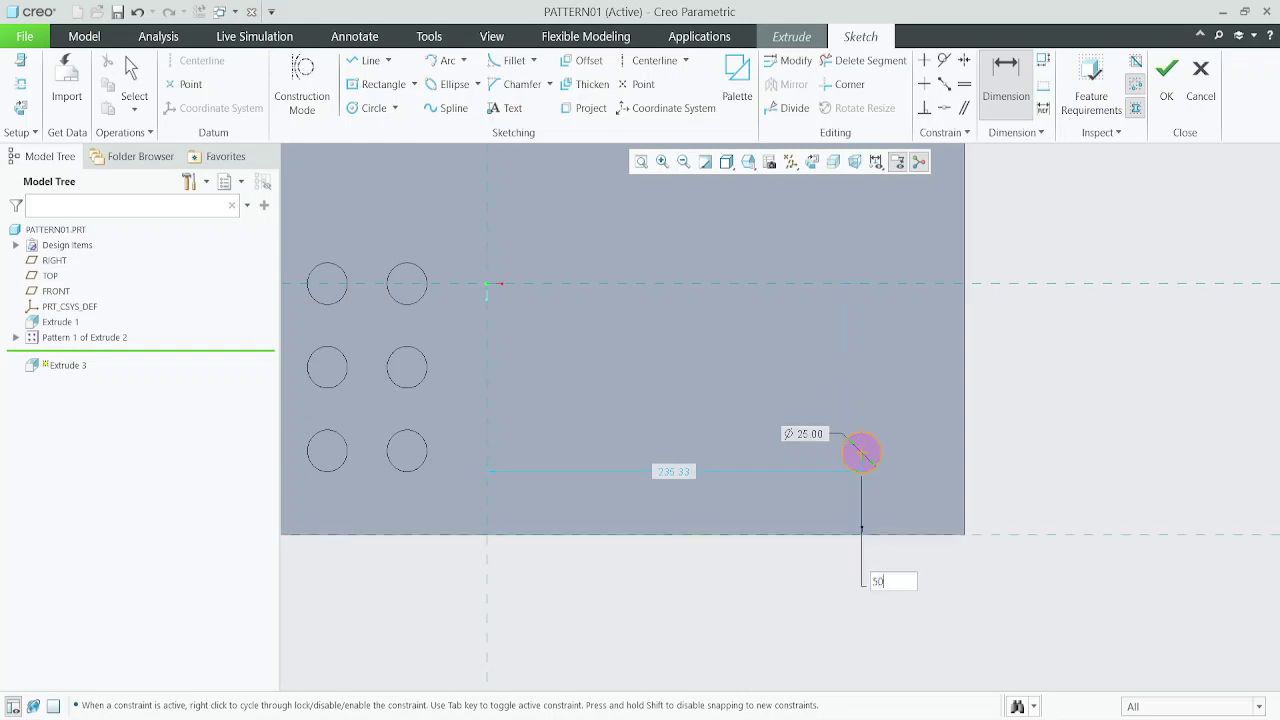
key(Return)
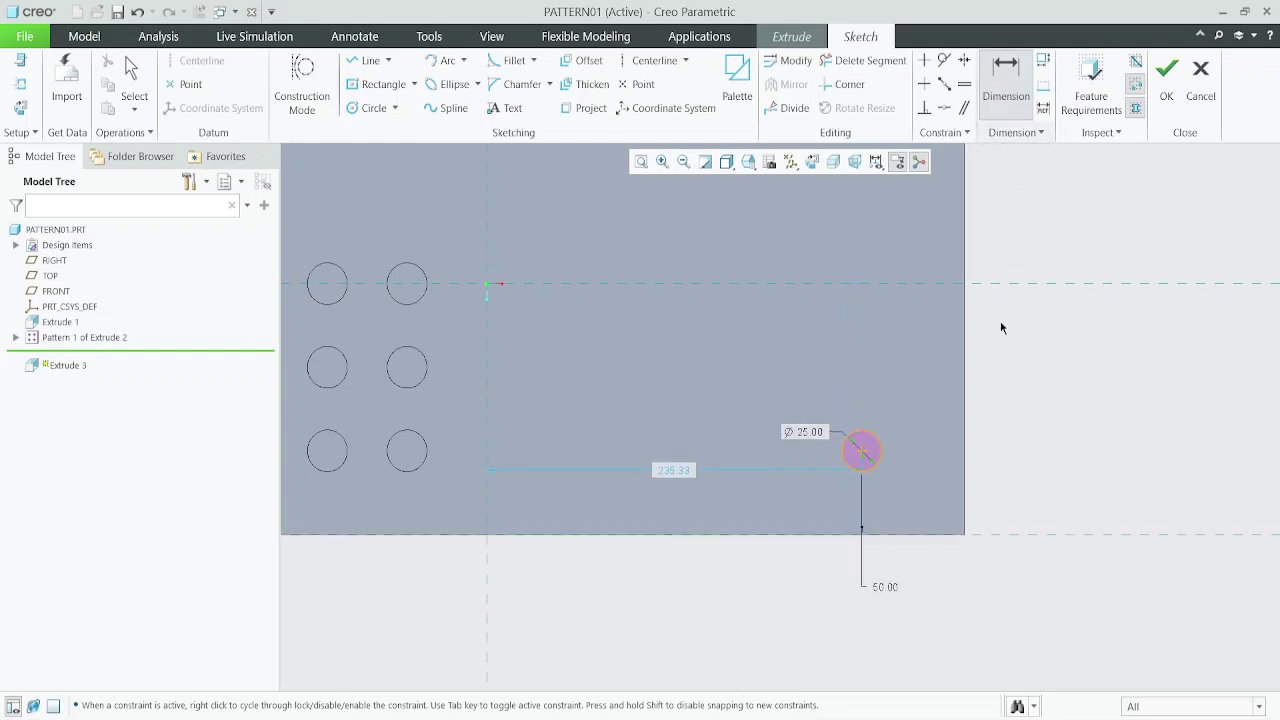
click(963, 430)
middle_click(1122, 462)
text(50)
key(Return)
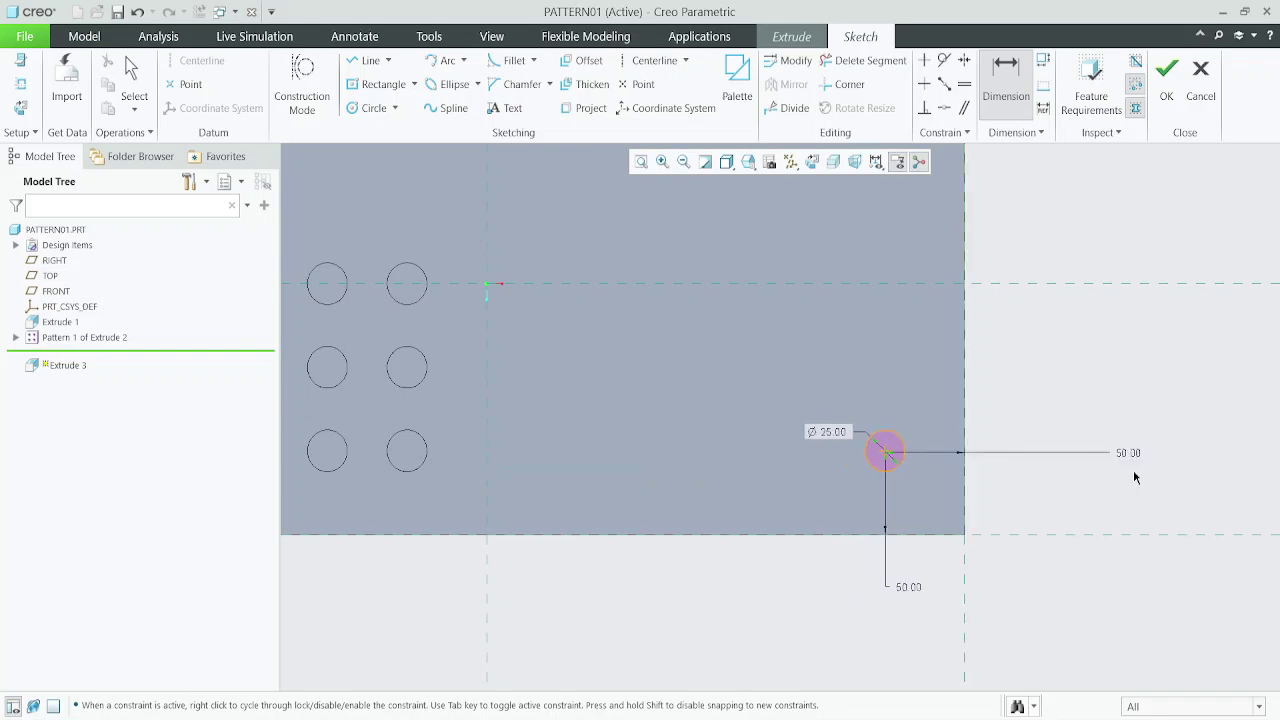
- Finish the sketch and complete the extrusion of the circle at a depth of 25 mm
click(1168, 88)
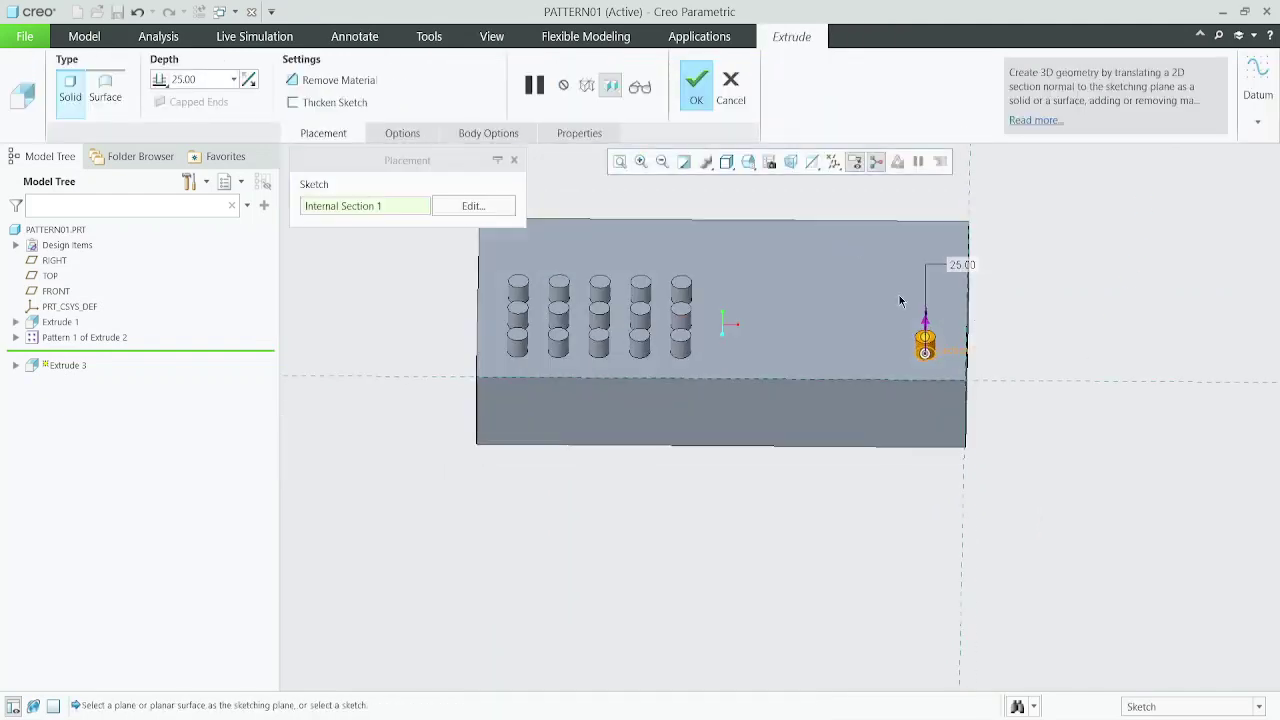
click(702, 92)
click(1028, 362)
scroll(904, 280, down, 3)
key(ctrl+d)
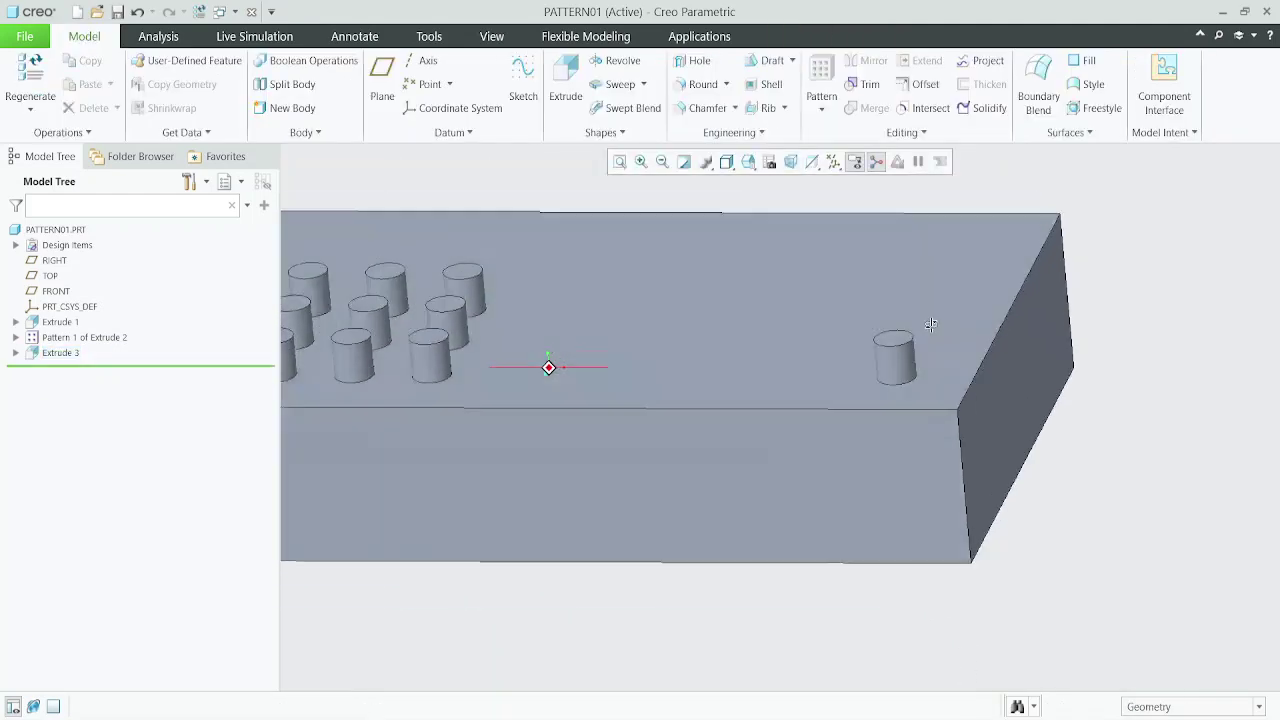
- Start a Direction pattern of the new cylinder with the block's right end face as the first direction reference
click(56, 356)
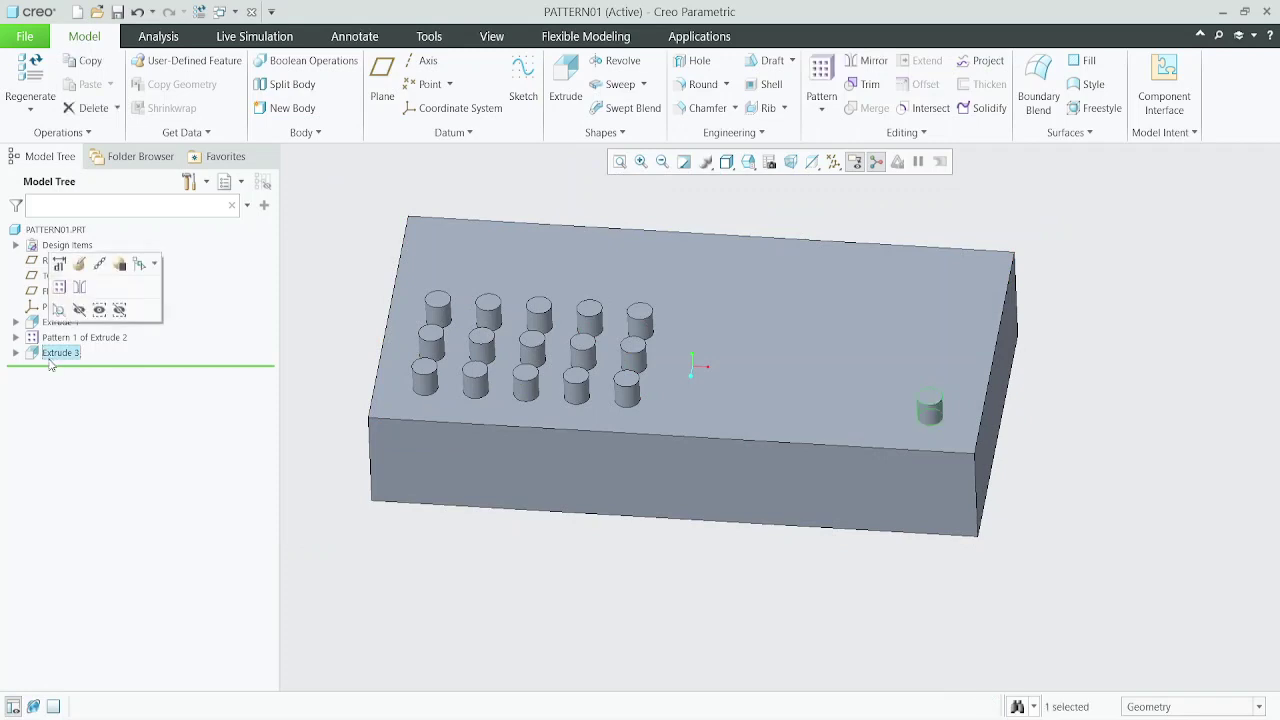
click(821, 72)
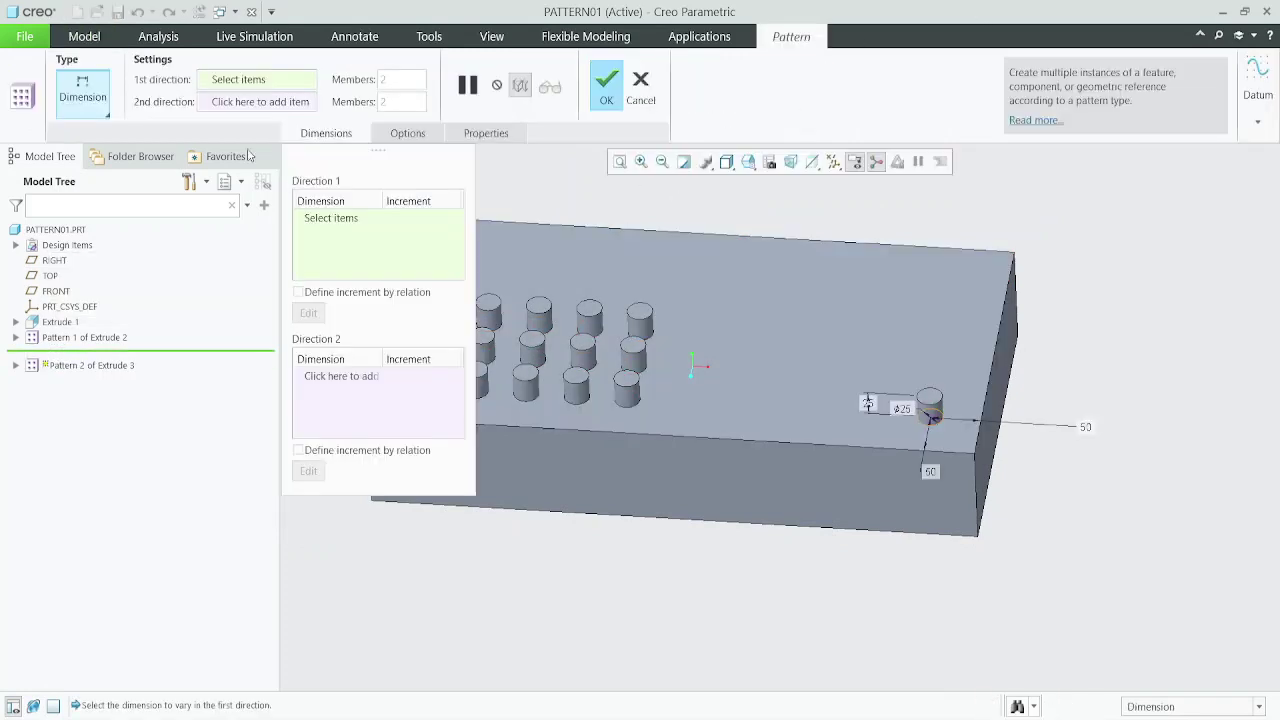
click(83, 95)
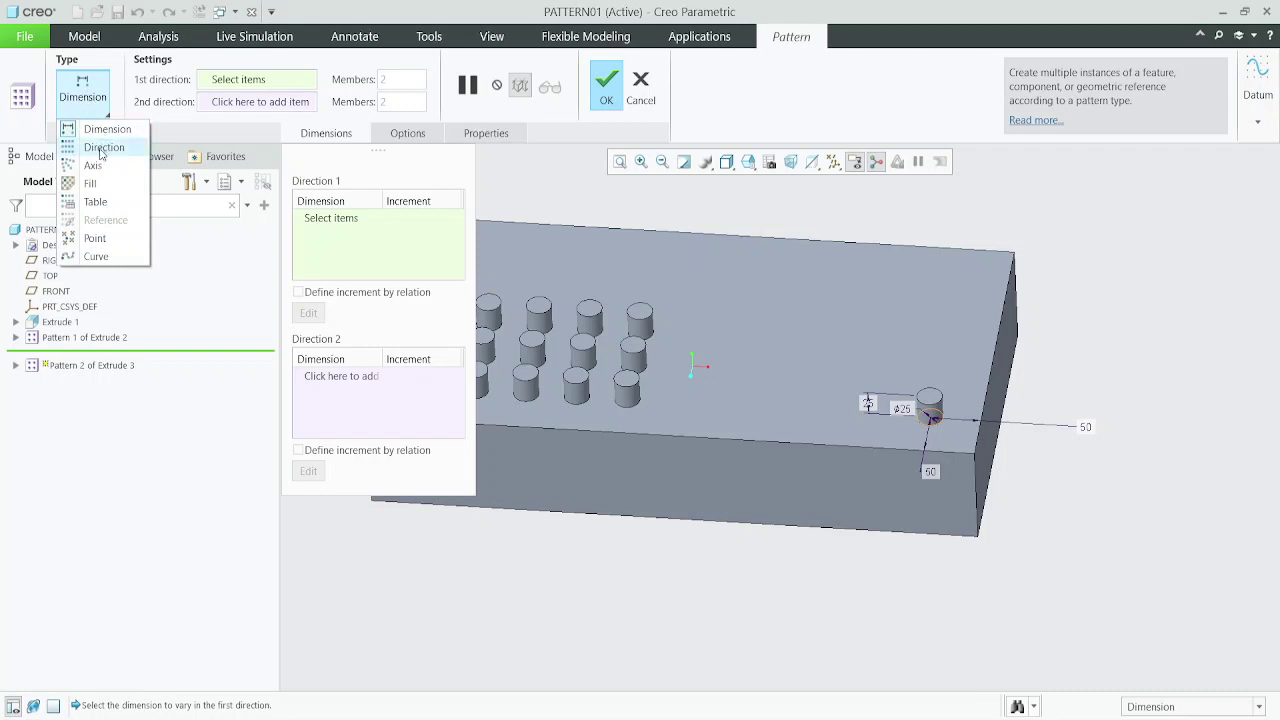
click(103, 148)
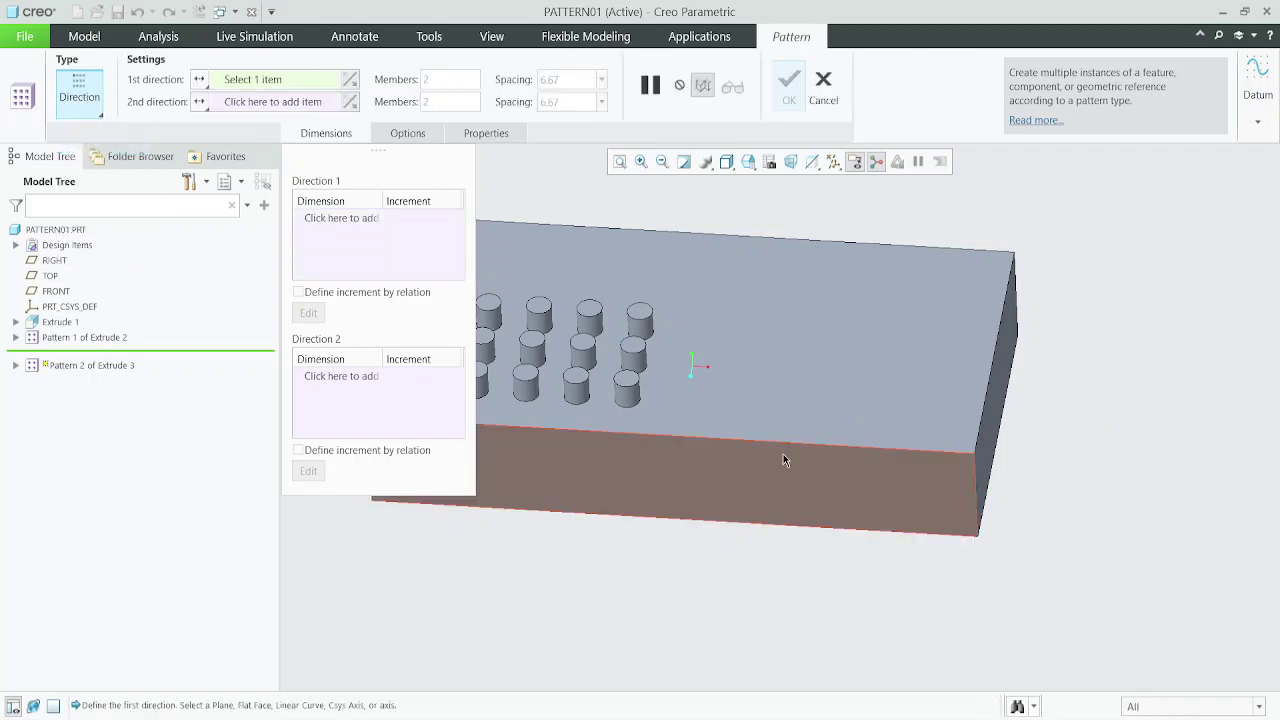
scroll(851, 482, up, 2)
scroll(812, 424, down, 1)
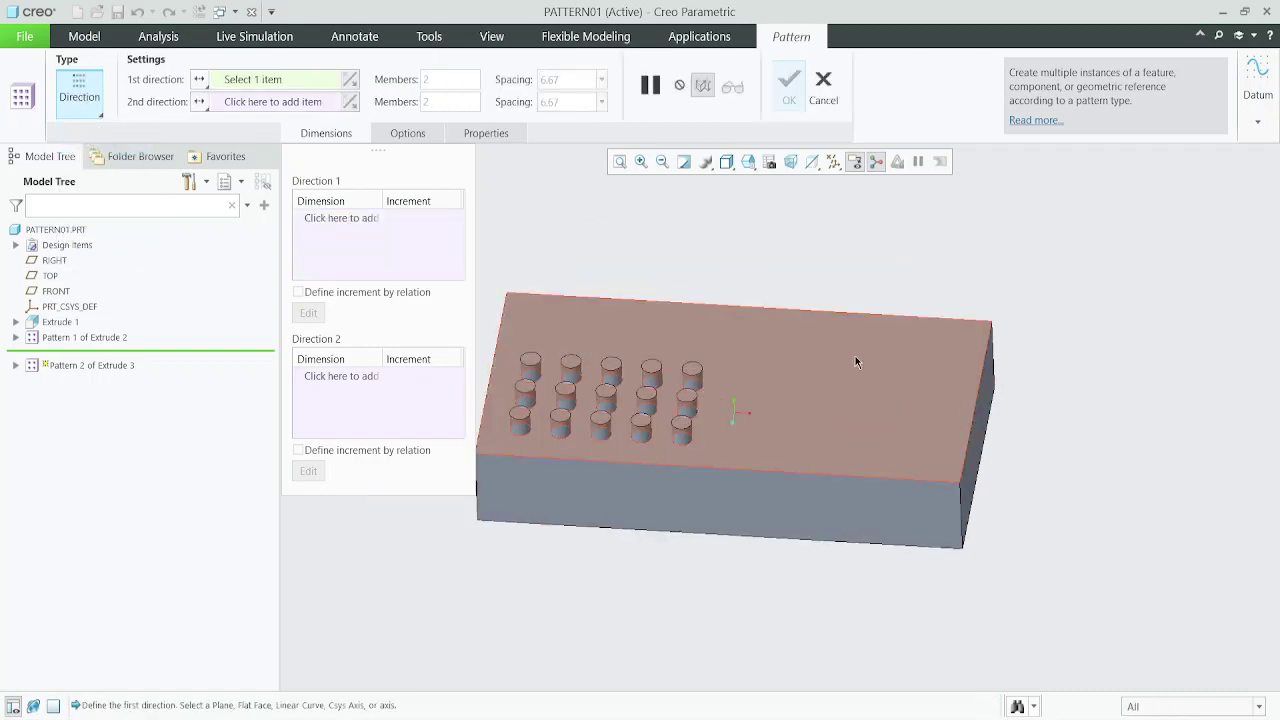
middle_drag(855, 362, 865, 428)
scroll(804, 431, up, 1)
scroll(814, 554, down, 2)
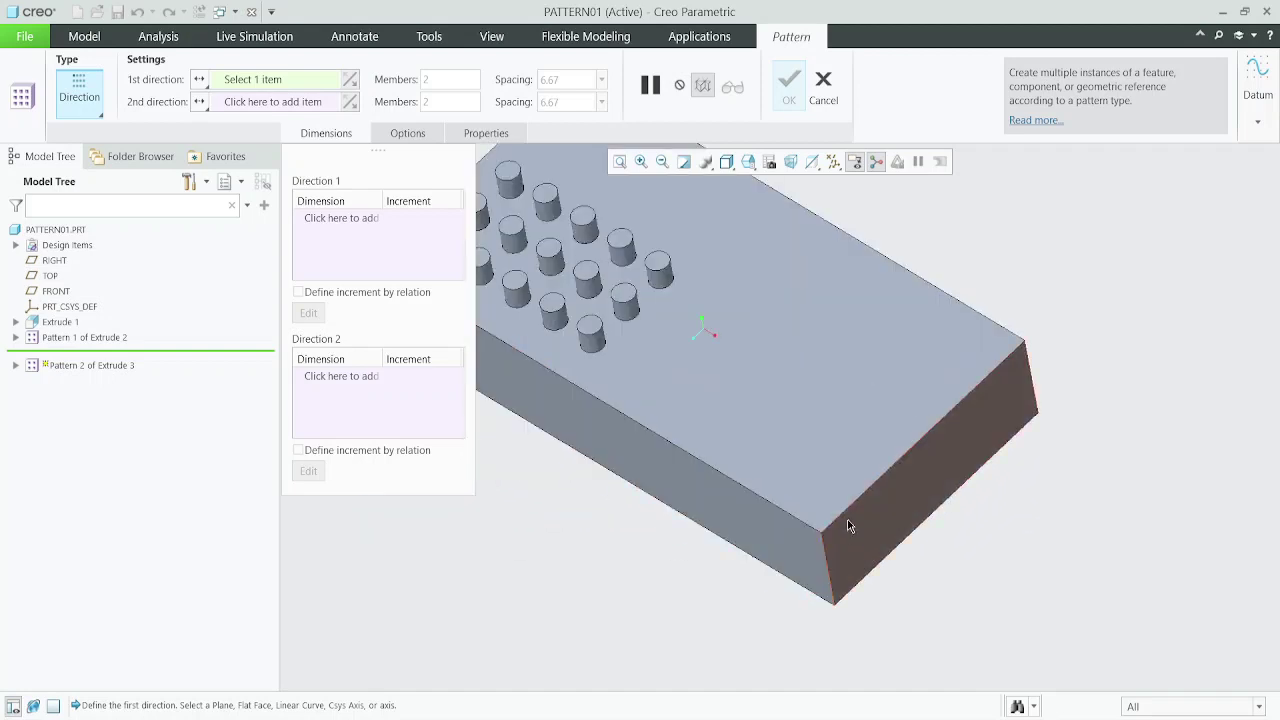
click(863, 508)
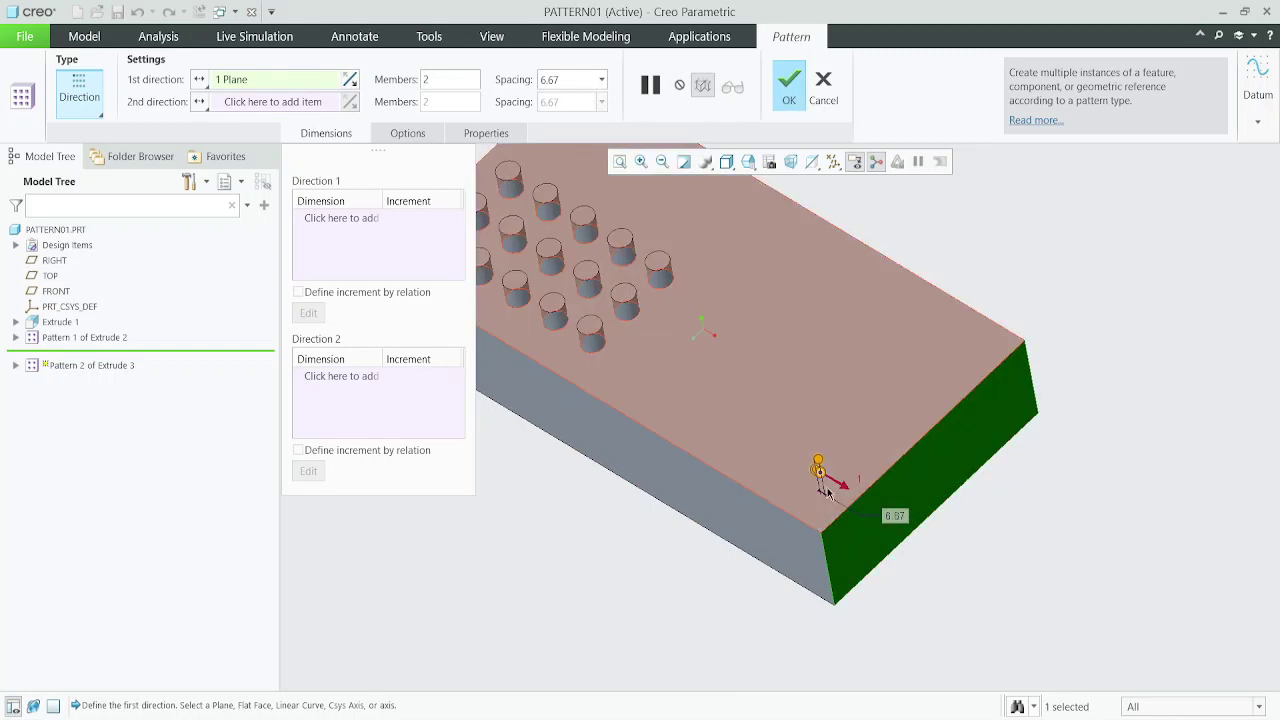
- Flip the first pattern direction inward over the block and set its member count to 5
scroll(888, 454, down, 4)
middle_drag(888, 454, 1072, 358)
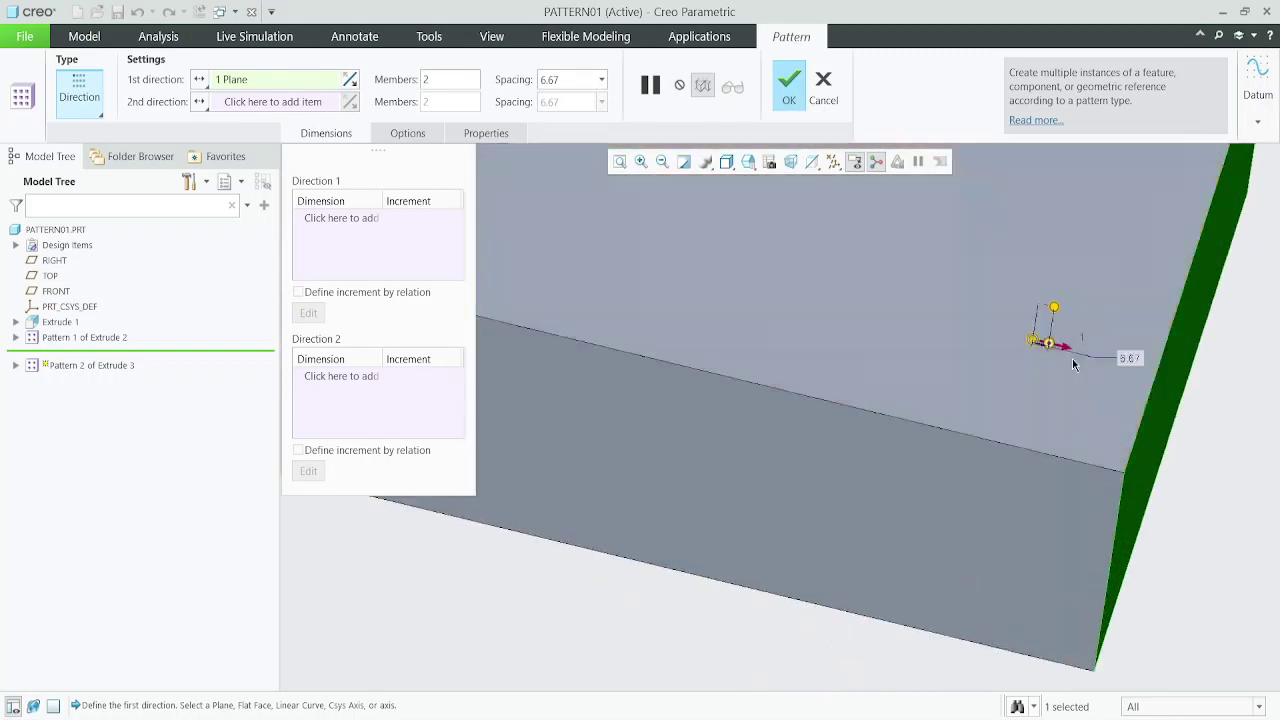
click(350, 80)
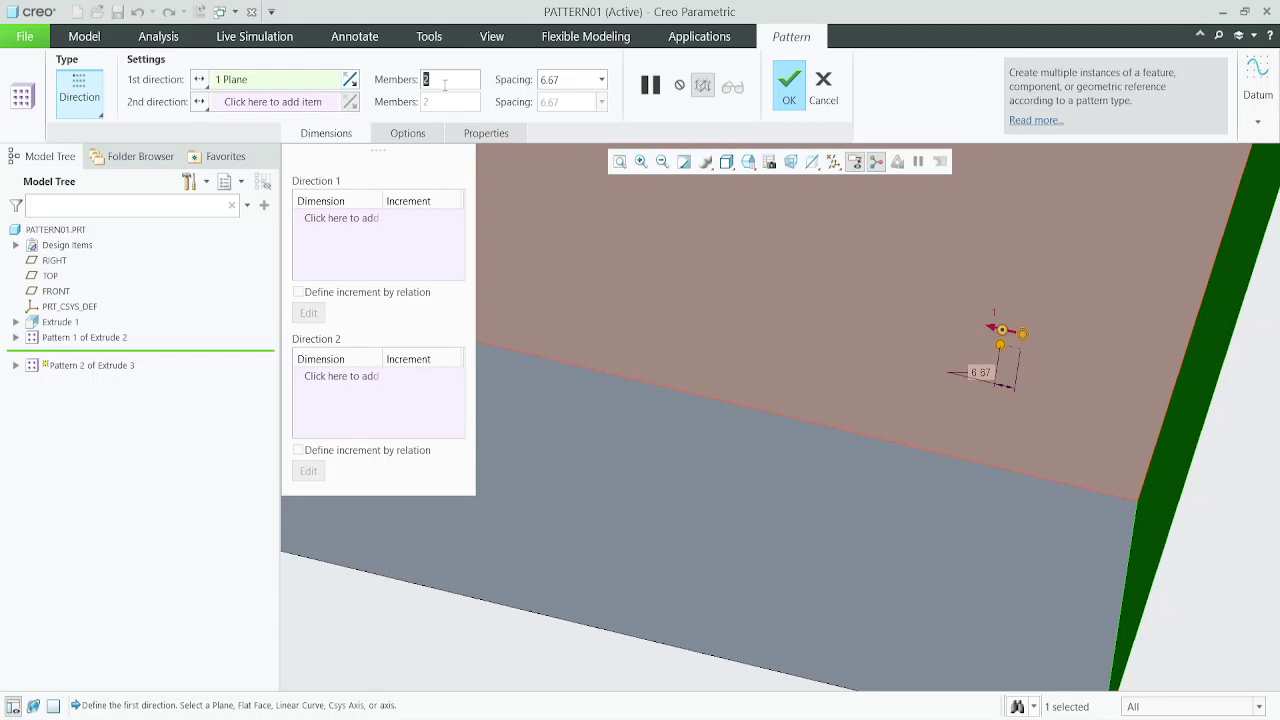
text(5)
key(Return)
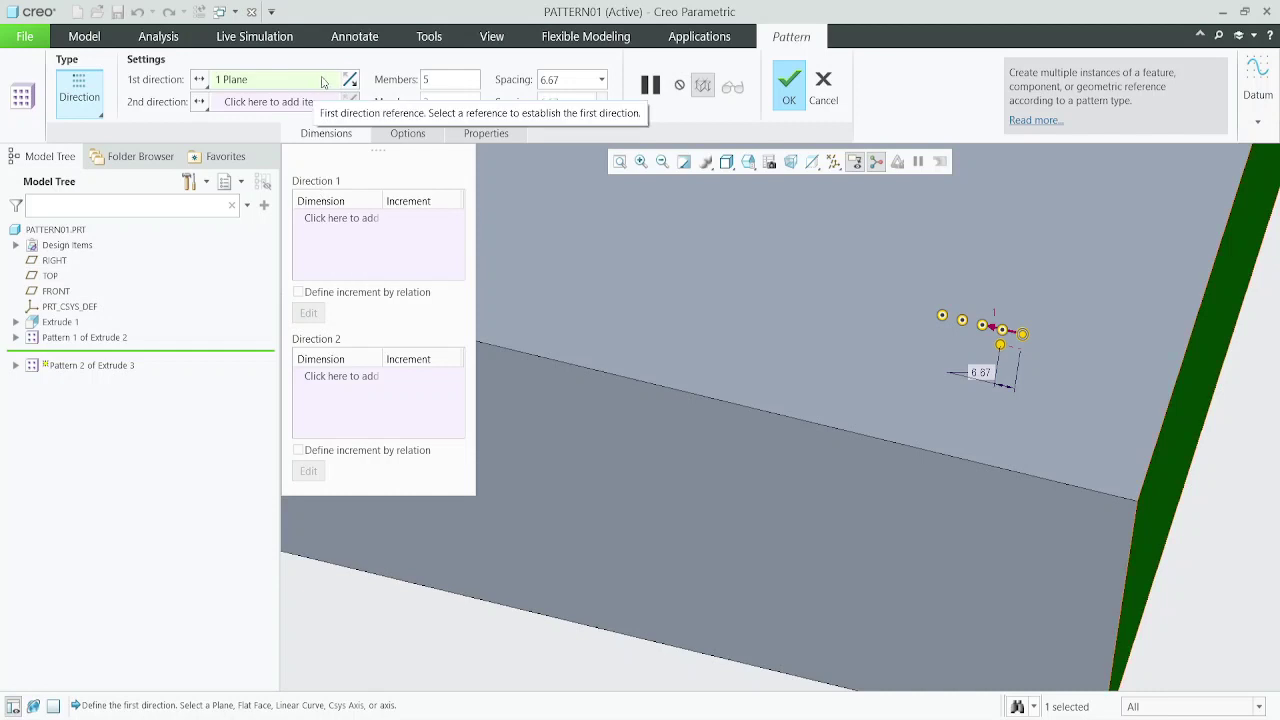
- Try a spacing of 20 mm between the pattern members in the first direction
click(561, 79)
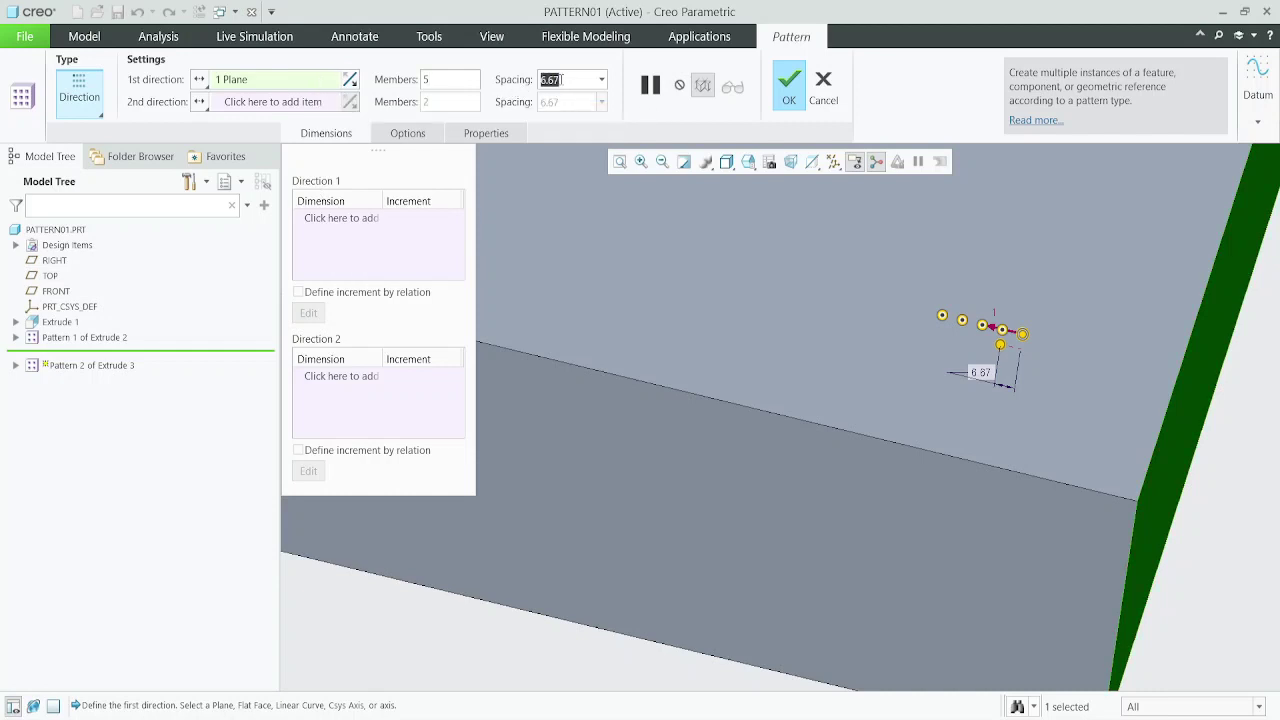
text(20)
key(Return)
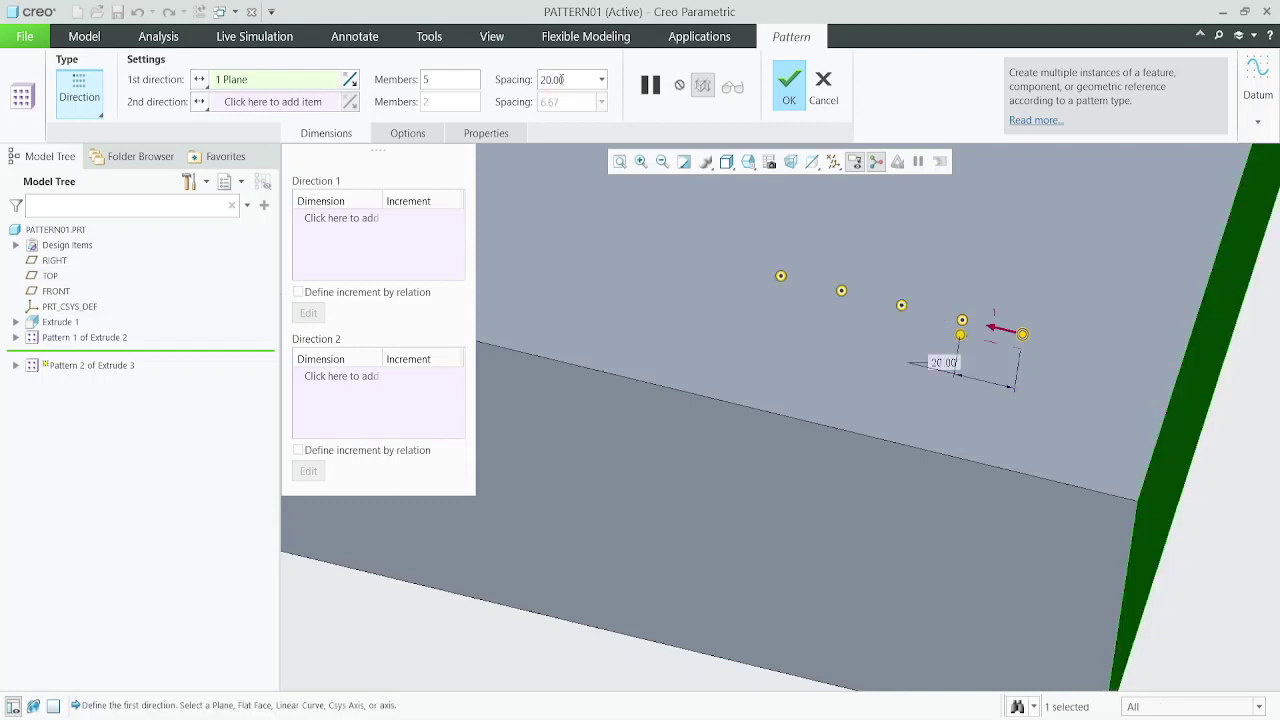
- Set the first direction's spacing to 25 mm and accept the direction pattern
click(565, 79)
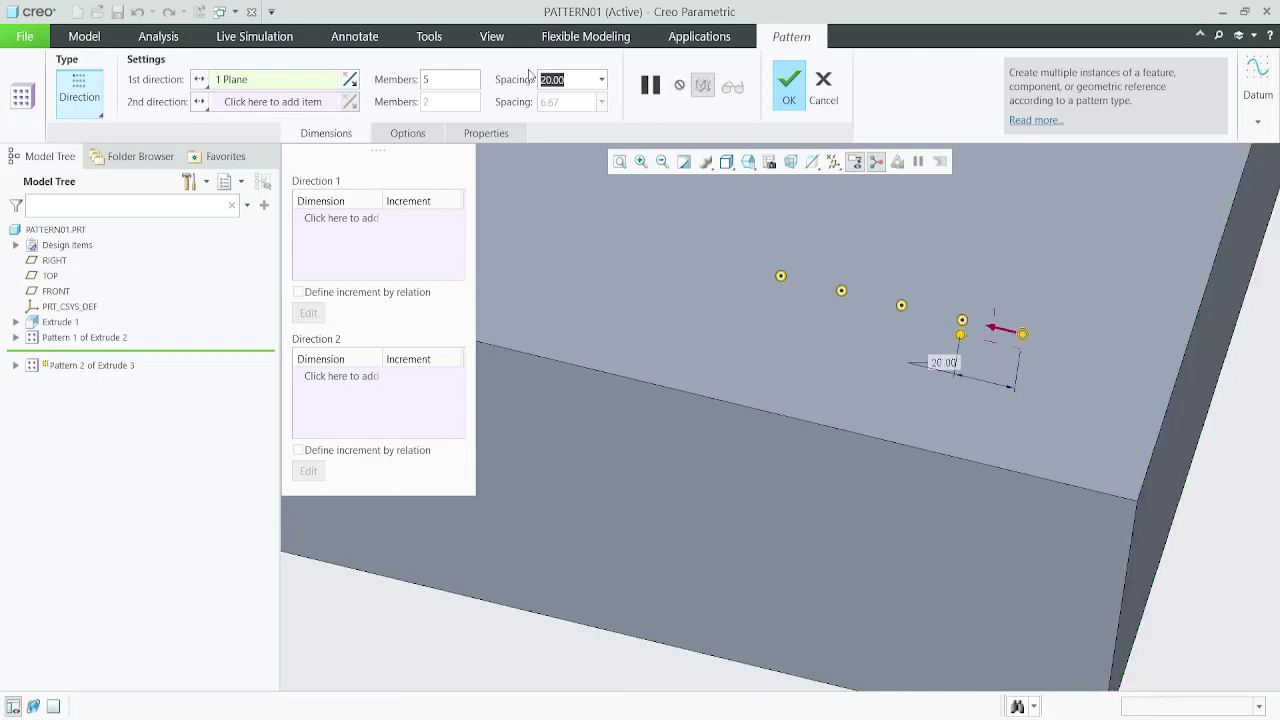
text(25)
key(Return)
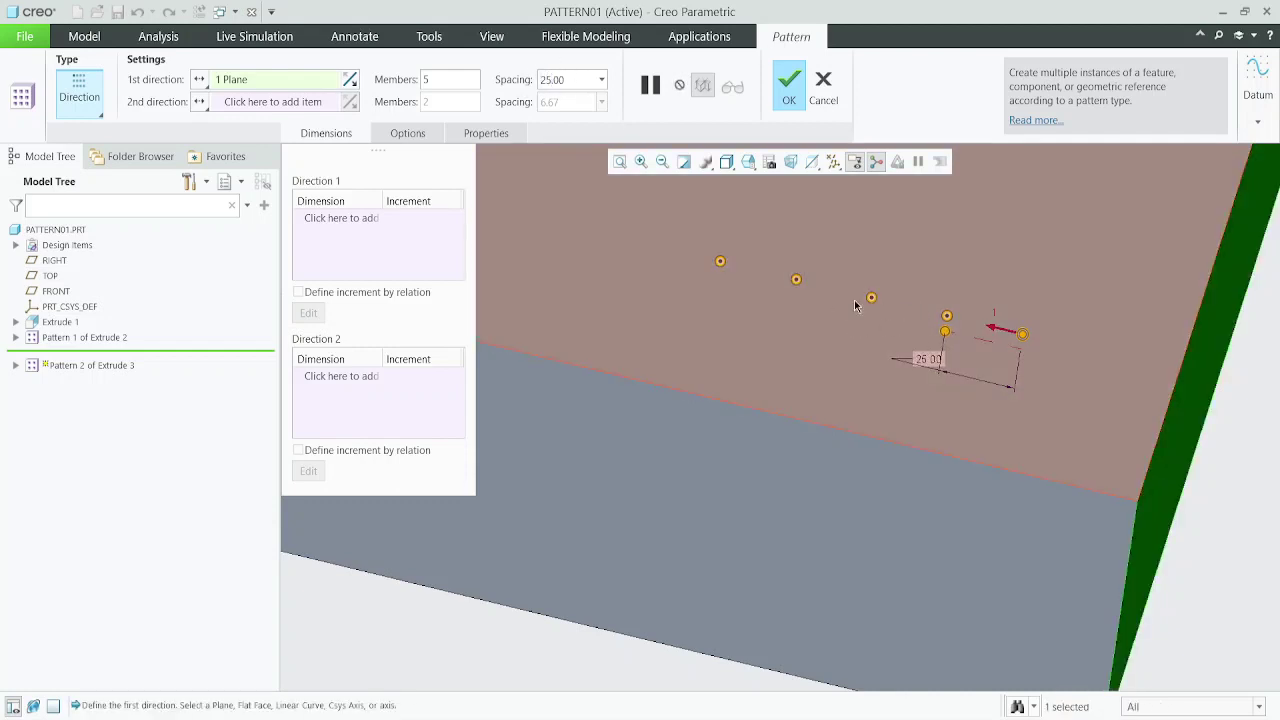
scroll(855, 339, down, 5)
scroll(844, 340, up, 3)
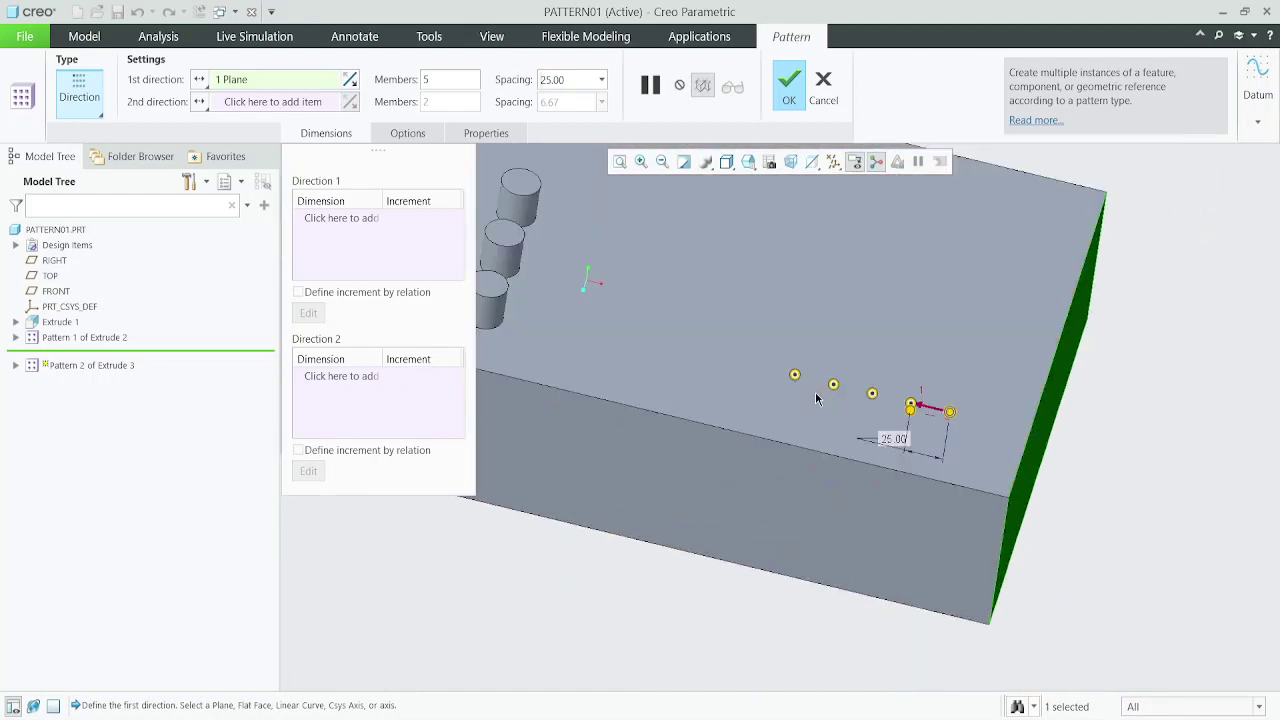
middle_drag(815, 399, 797, 408)
scroll(797, 408, down, 2)
scroll(768, 458, up, 3)
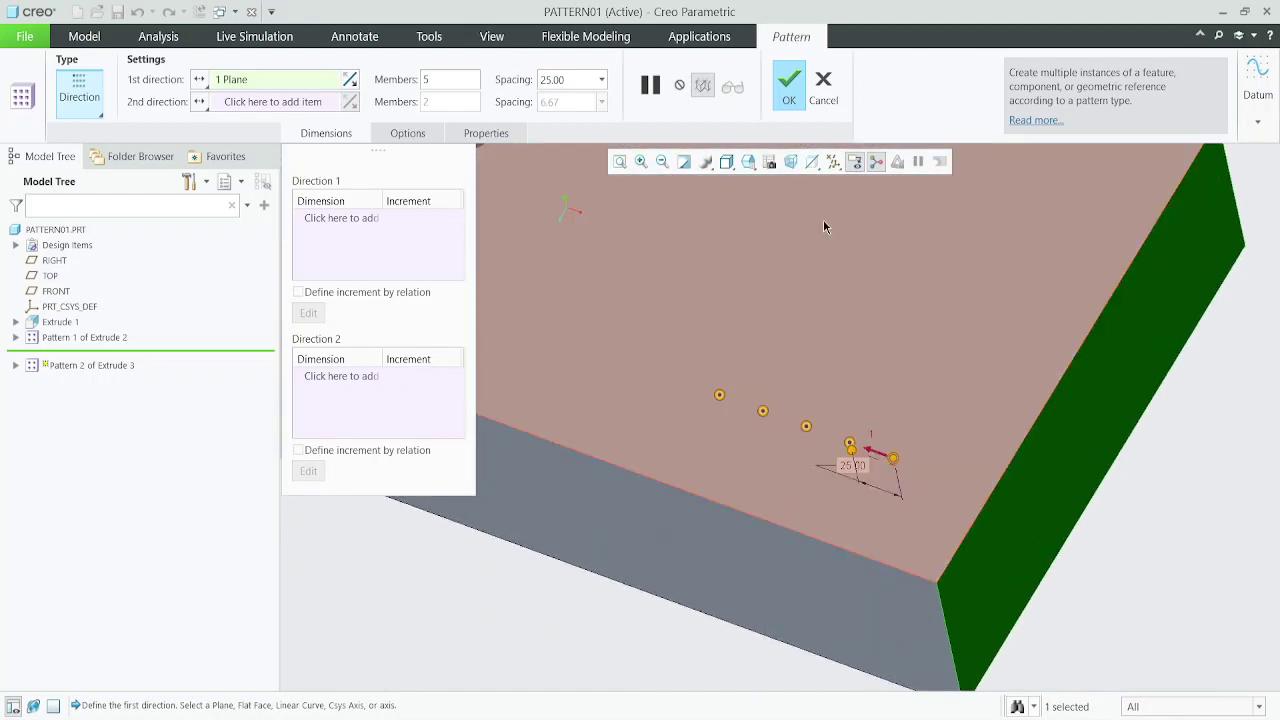
click(788, 95)
- Examine the new row of cylinders and compare it with the cylinder grid on the block's top face
scroll(765, 317, down, 4)
middle_drag(682, 488, 724, 497)
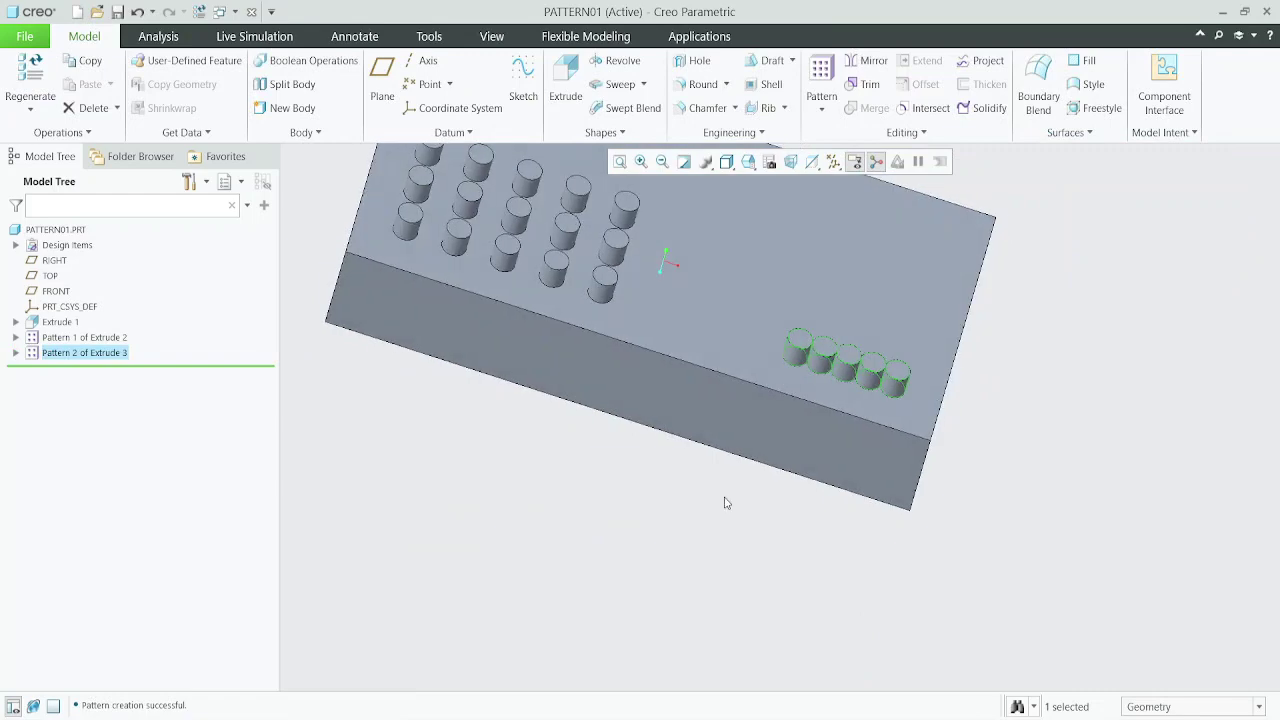
click(726, 503)
scroll(814, 343, up, 4)
scroll(948, 460, down, 5)
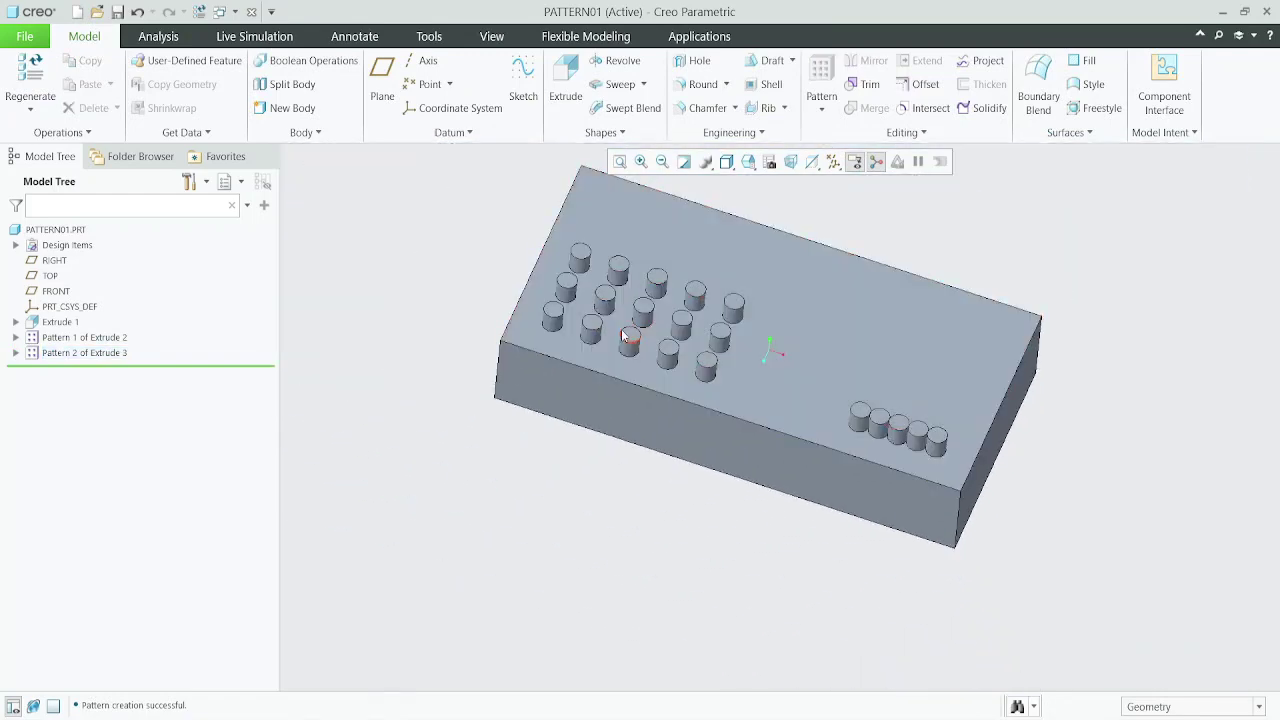
scroll(623, 323, up, 2)
scroll(571, 331, down, 3)
scroll(540, 314, up, 4)
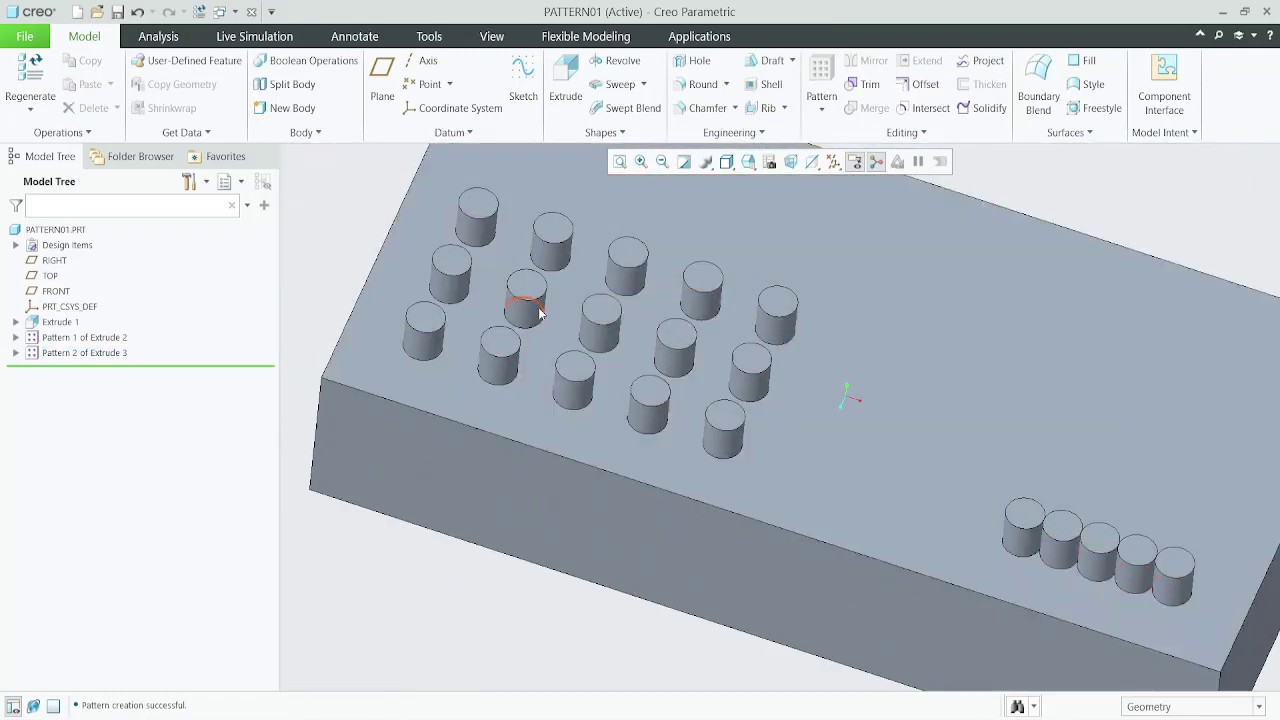
scroll(459, 286, down, 1)
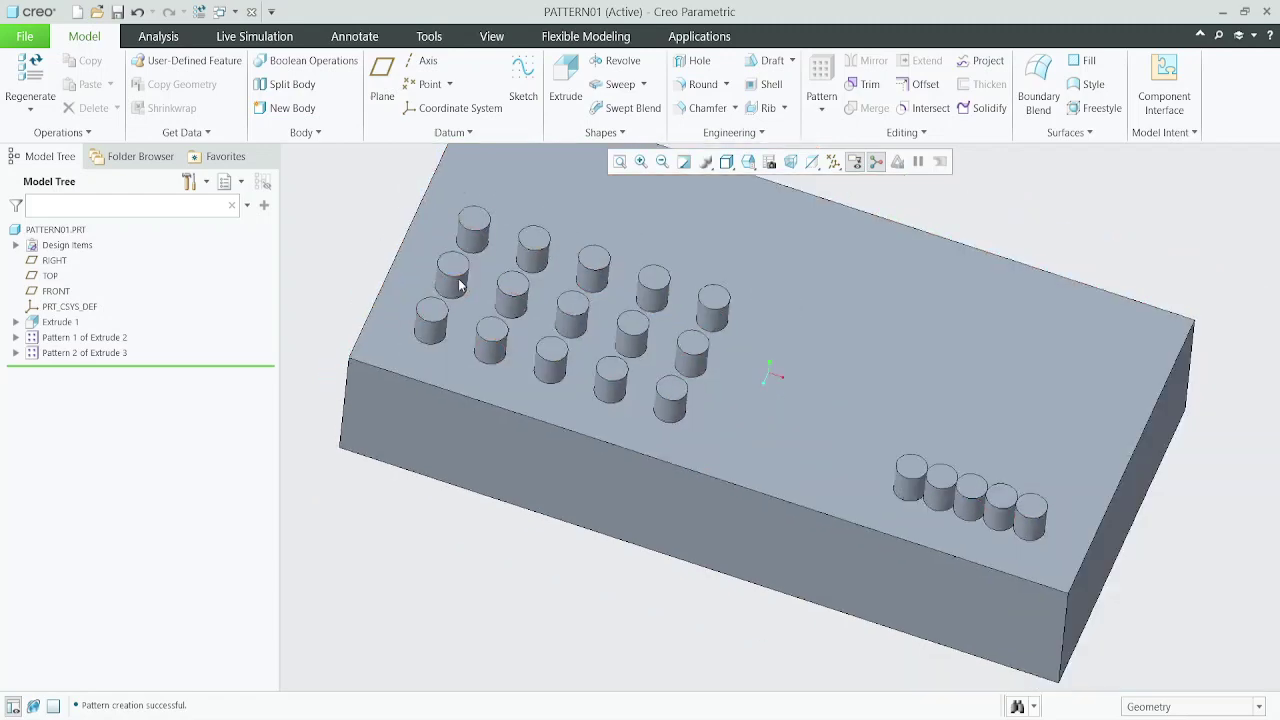
scroll(726, 419, up, 2)
- Reopen the direction pattern of the five-cylinder row near the block's end for editing
click(914, 462)
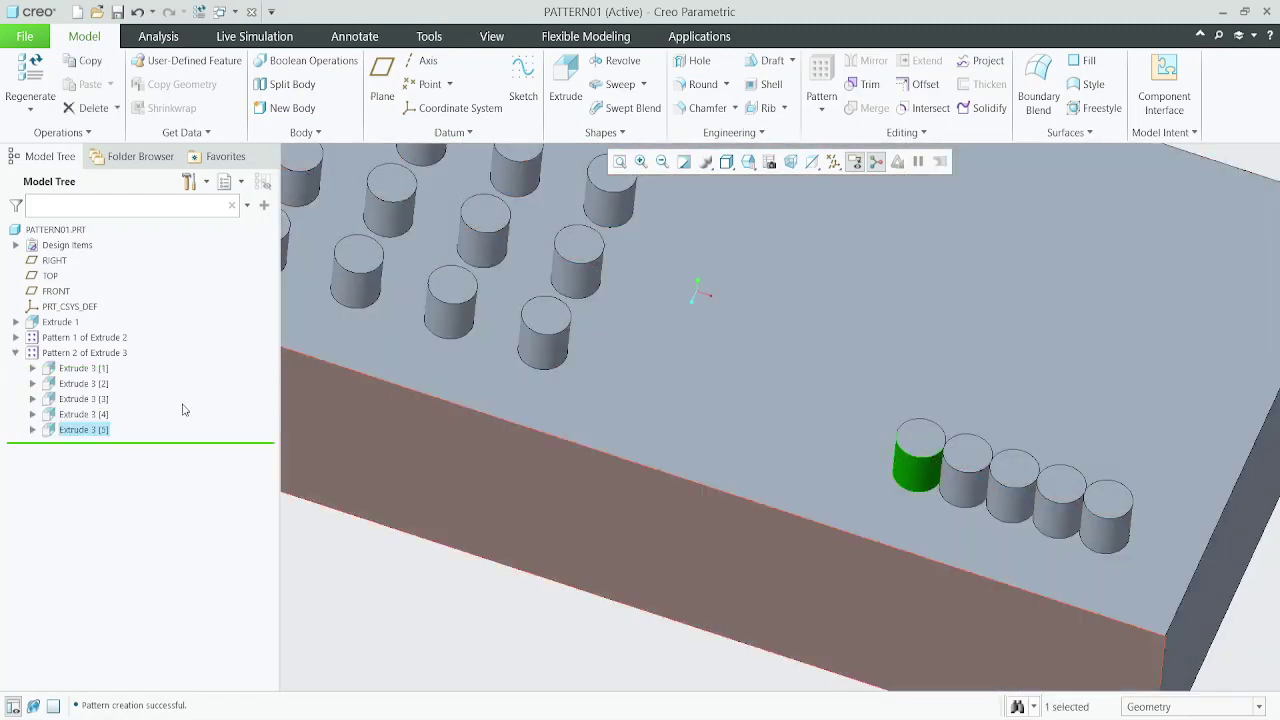
click(88, 355)
click(120, 273)
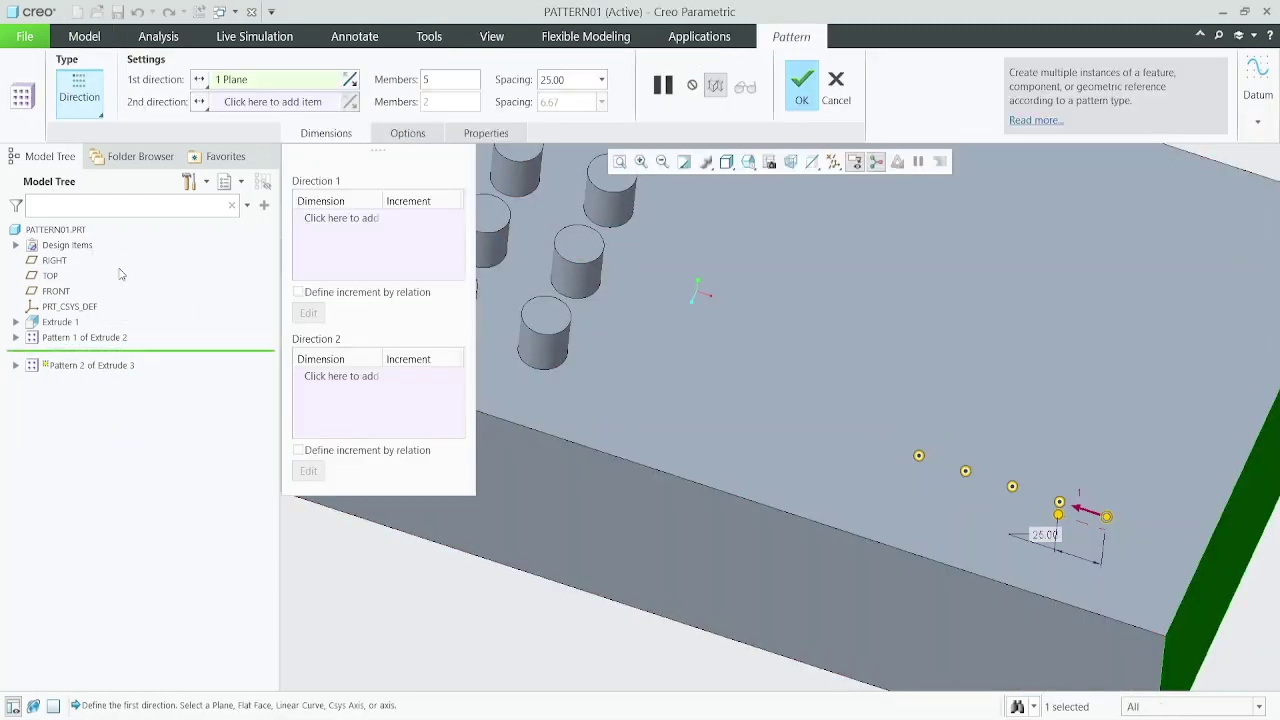
- Add a second direction to the pattern, using the block's long front side face as its reference
scroll(789, 379, down, 2)
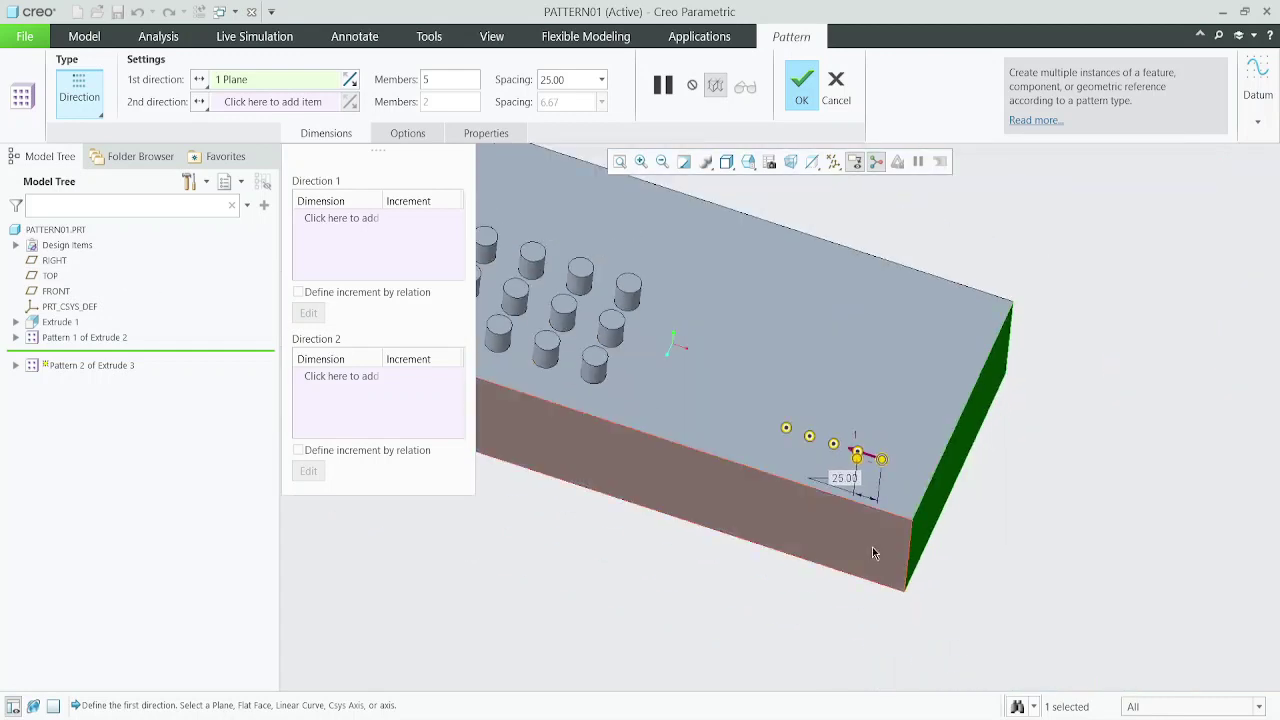
scroll(849, 473, up, 2)
middle_drag(849, 468, 817, 434)
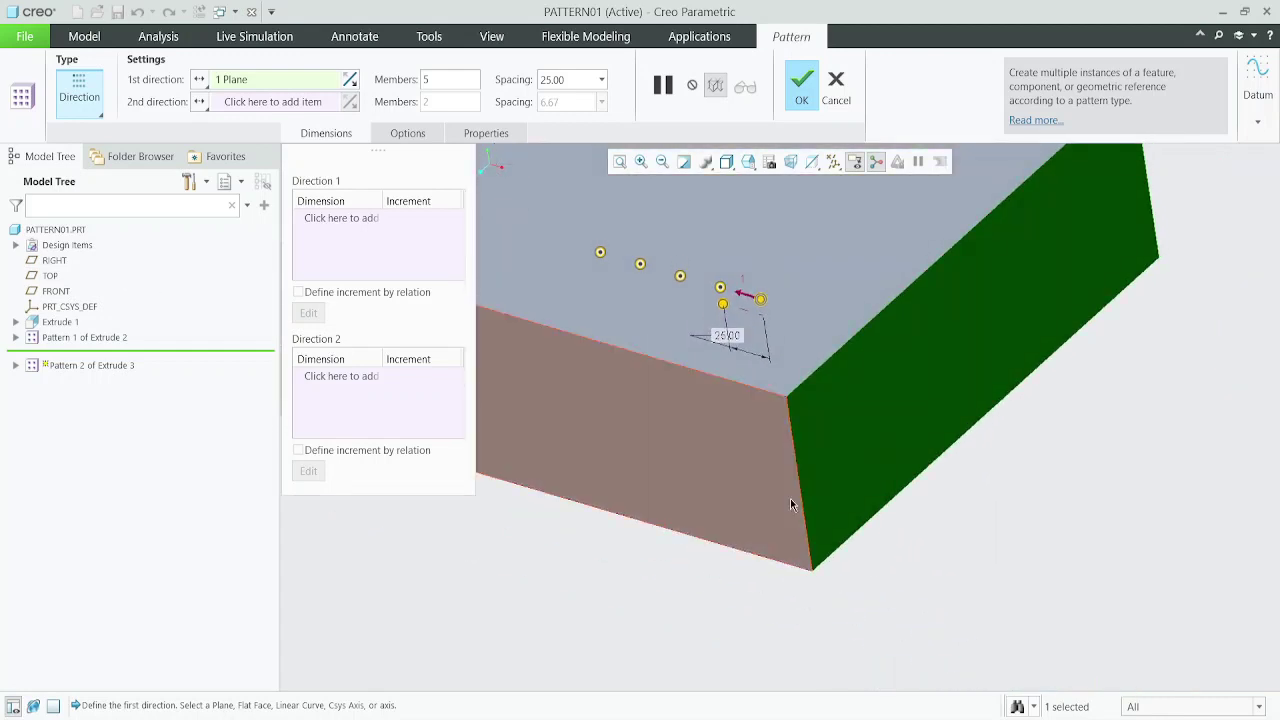
scroll(792, 502, down, 1)
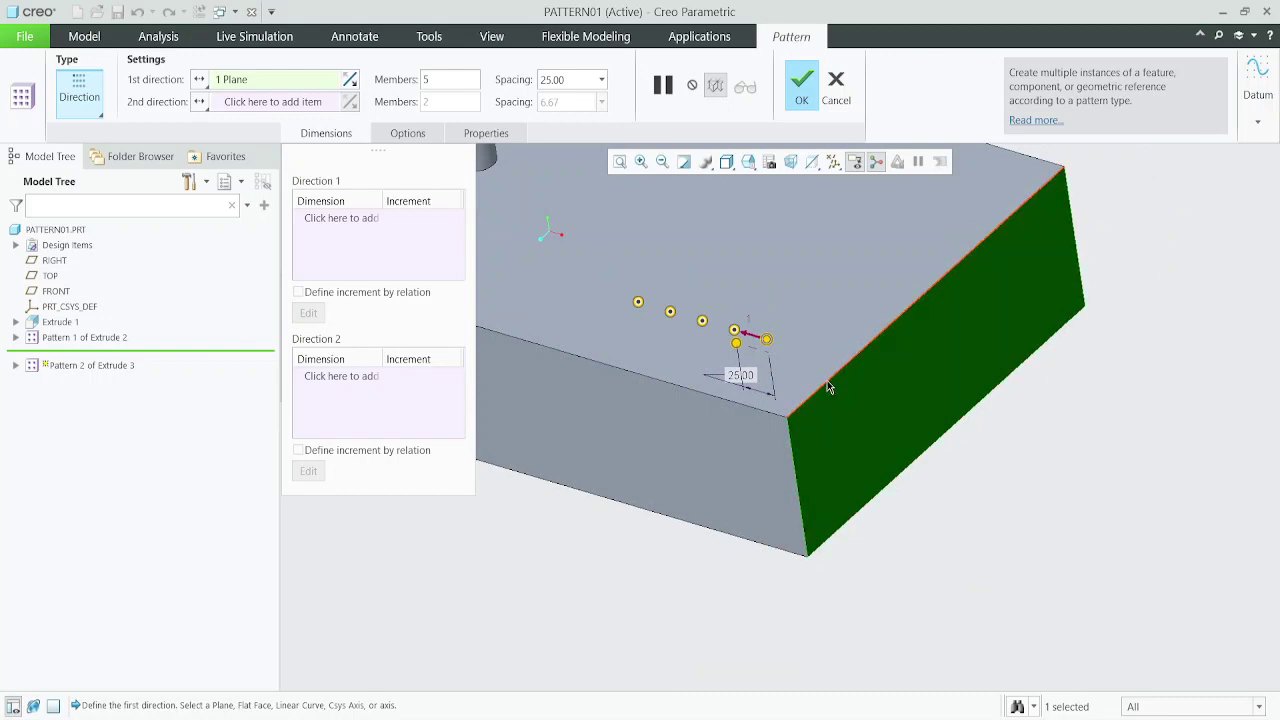
scroll(830, 420, down, 2)
scroll(802, 447, up, 2)
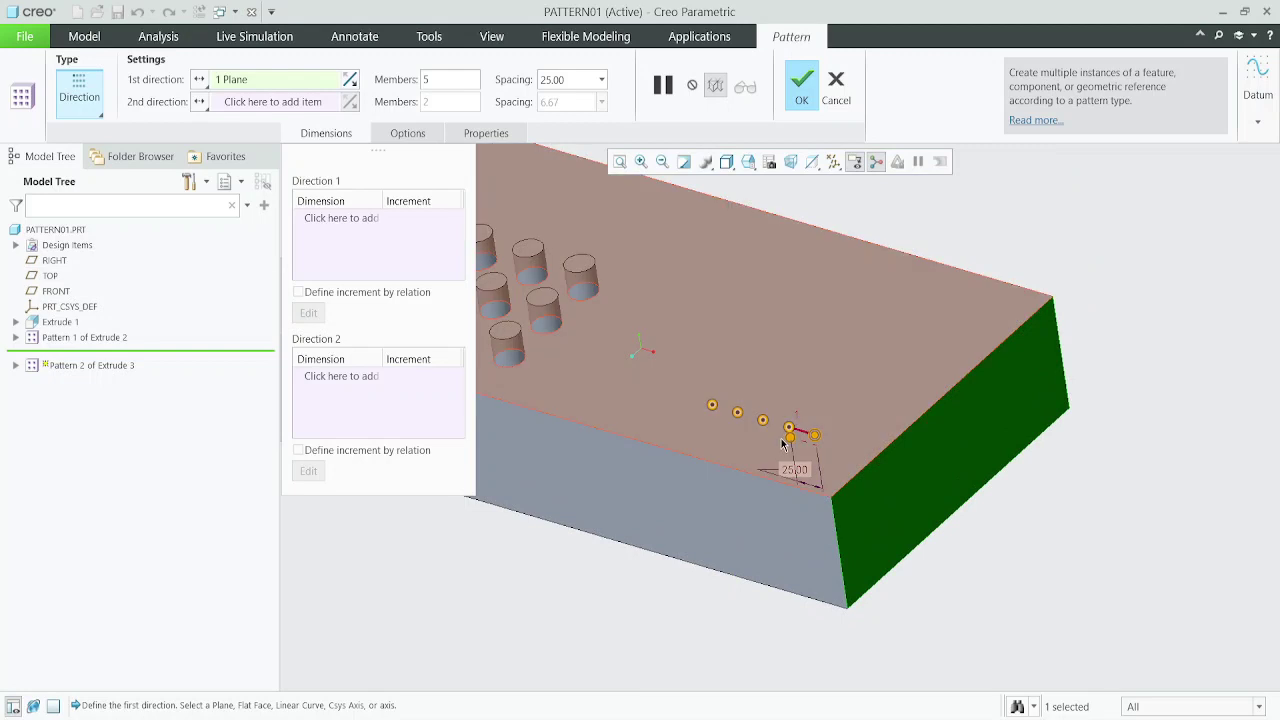
scroll(769, 392, up, 3)
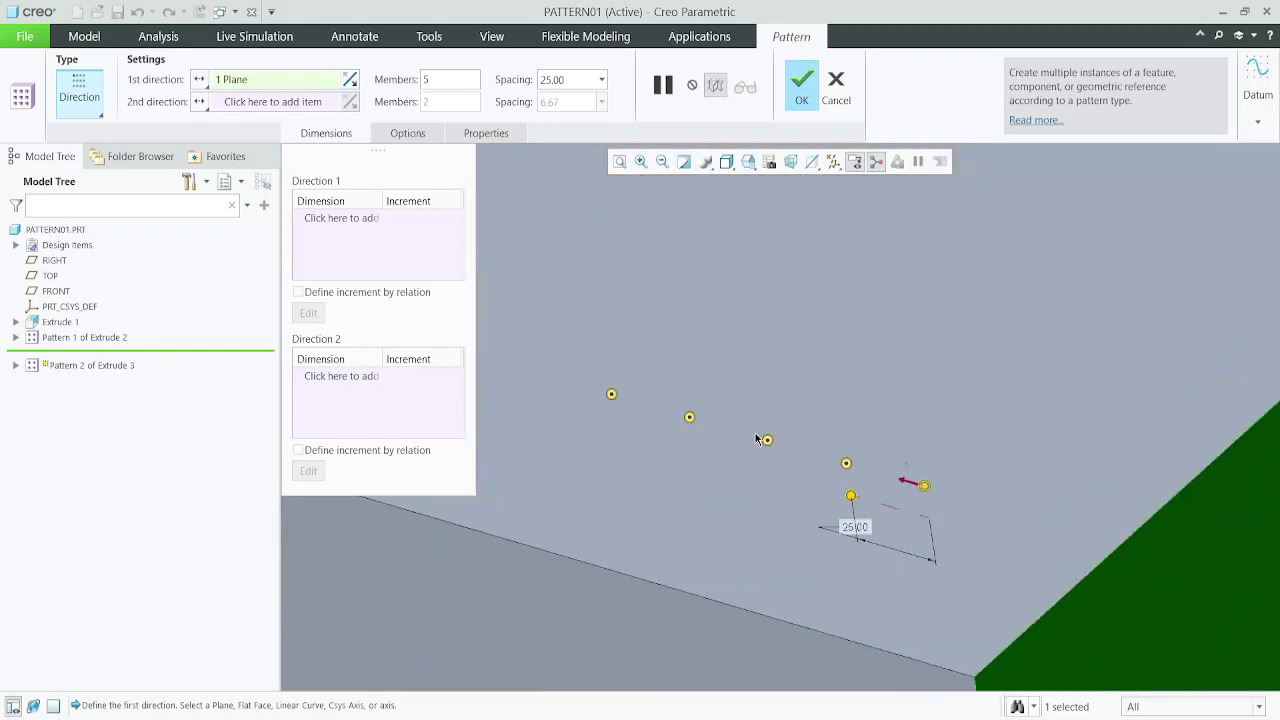
scroll(790, 503, down, 2)
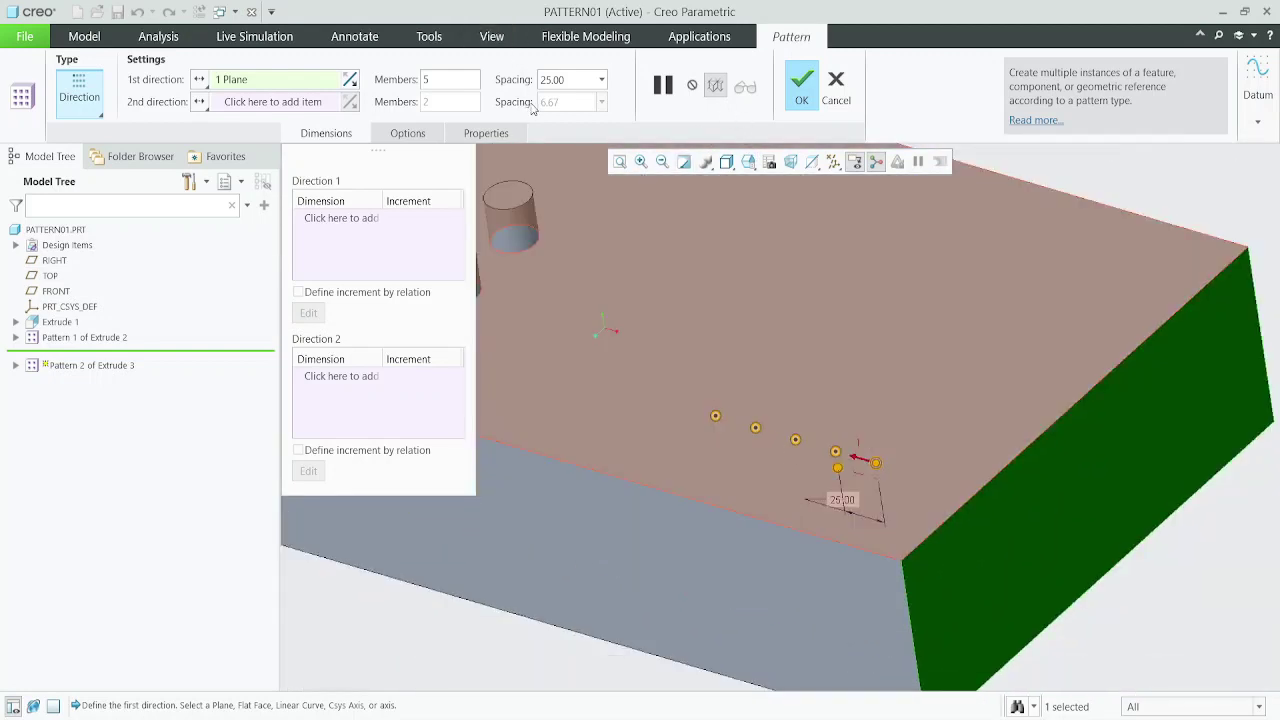
click(268, 108)
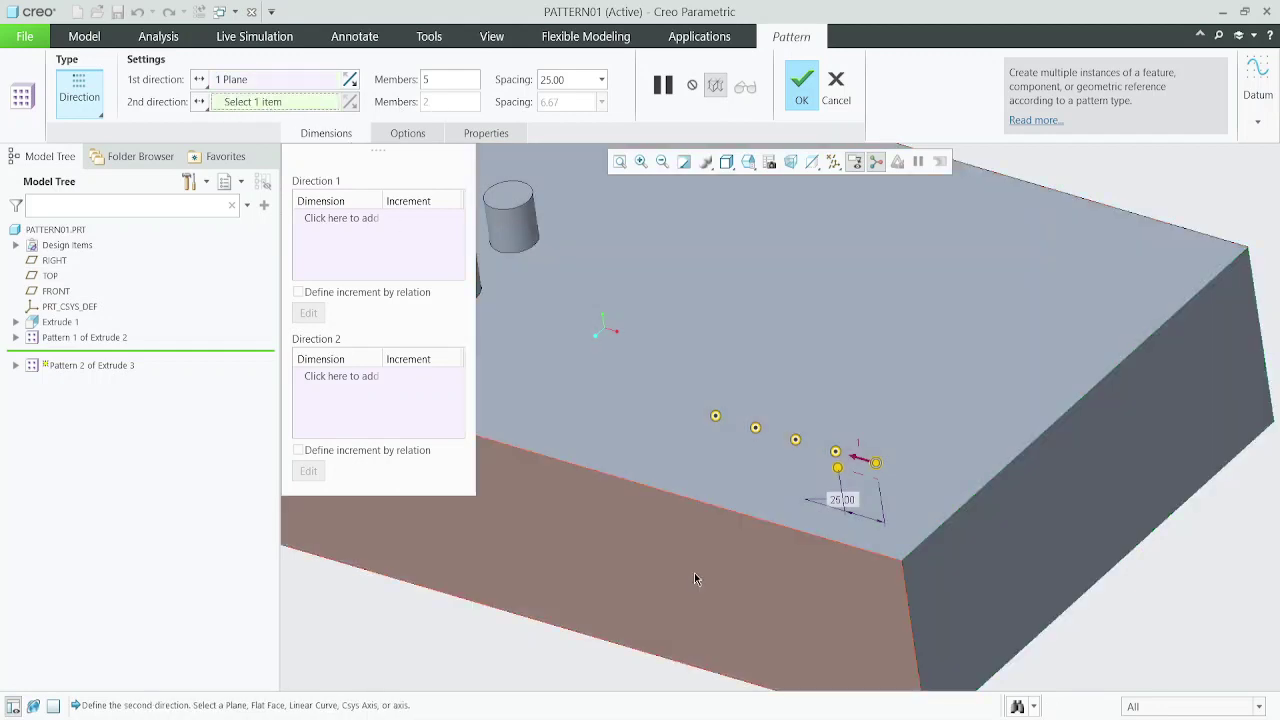
click(708, 567)
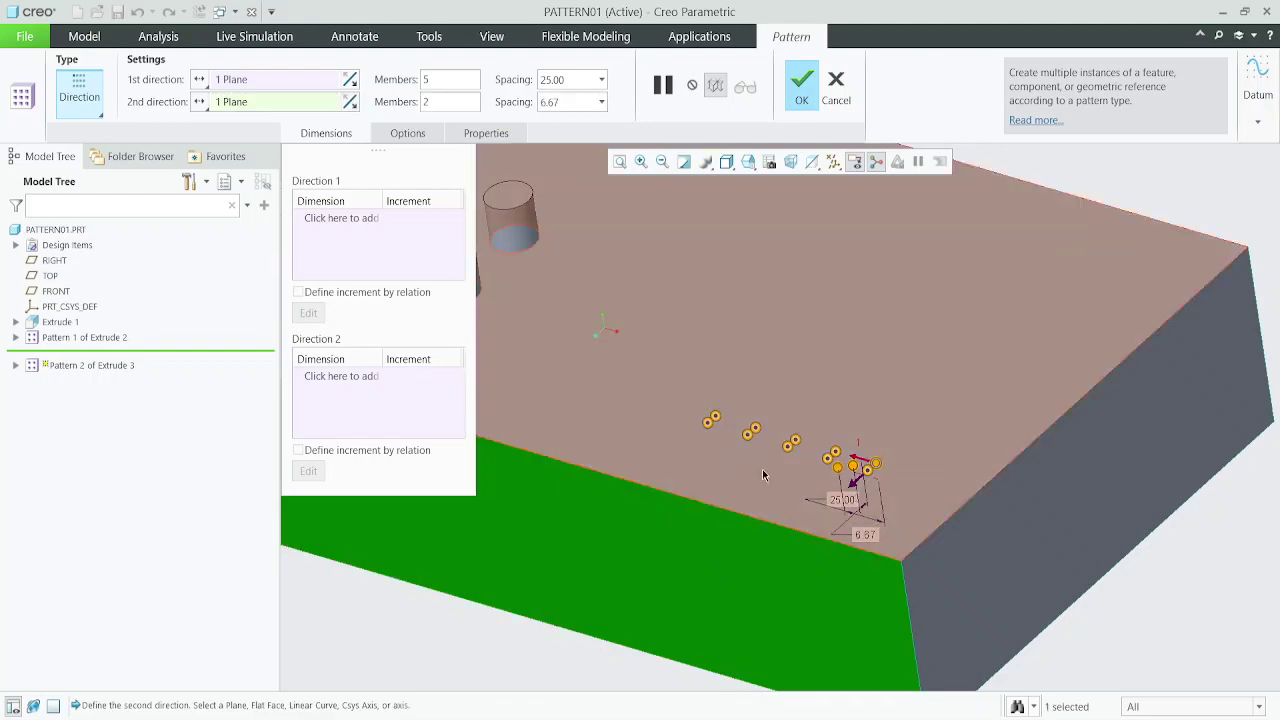
- Flip the second pattern direction inward over the block and set its member count to 3
scroll(736, 443, down, 5)
middle_drag(736, 443, 620, 570)
scroll(610, 562, up, 5)
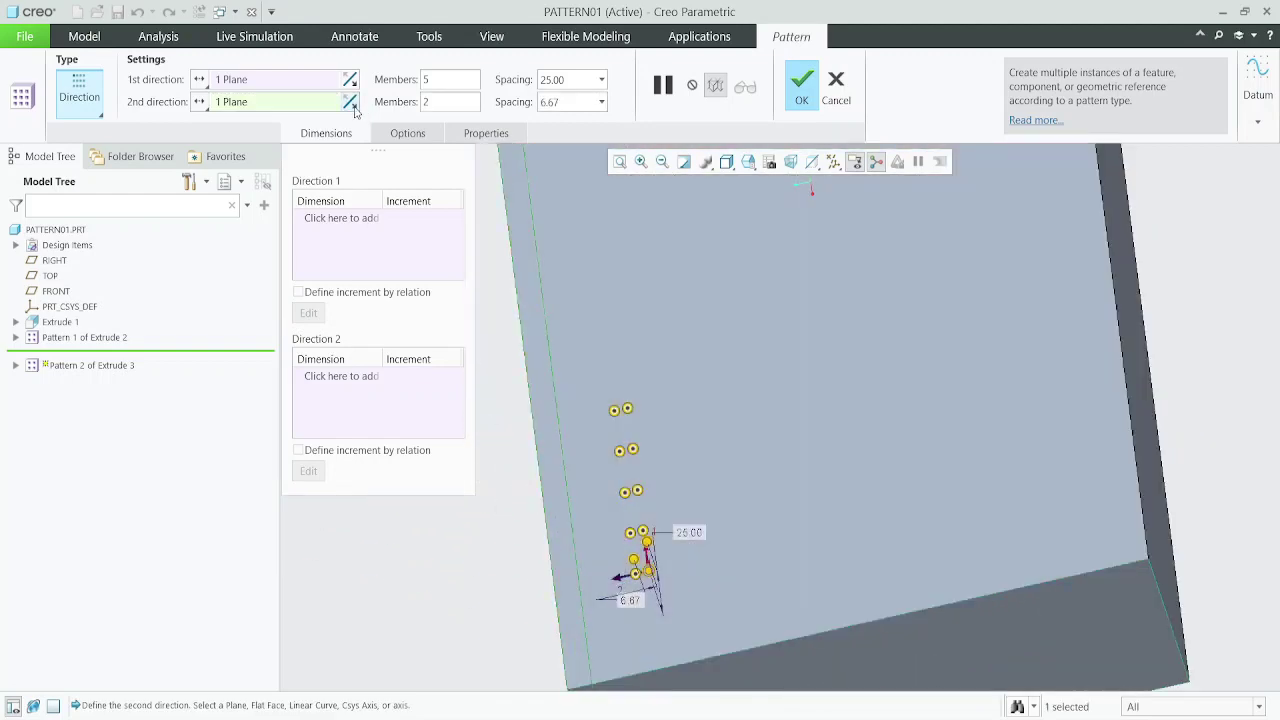
click(351, 103)
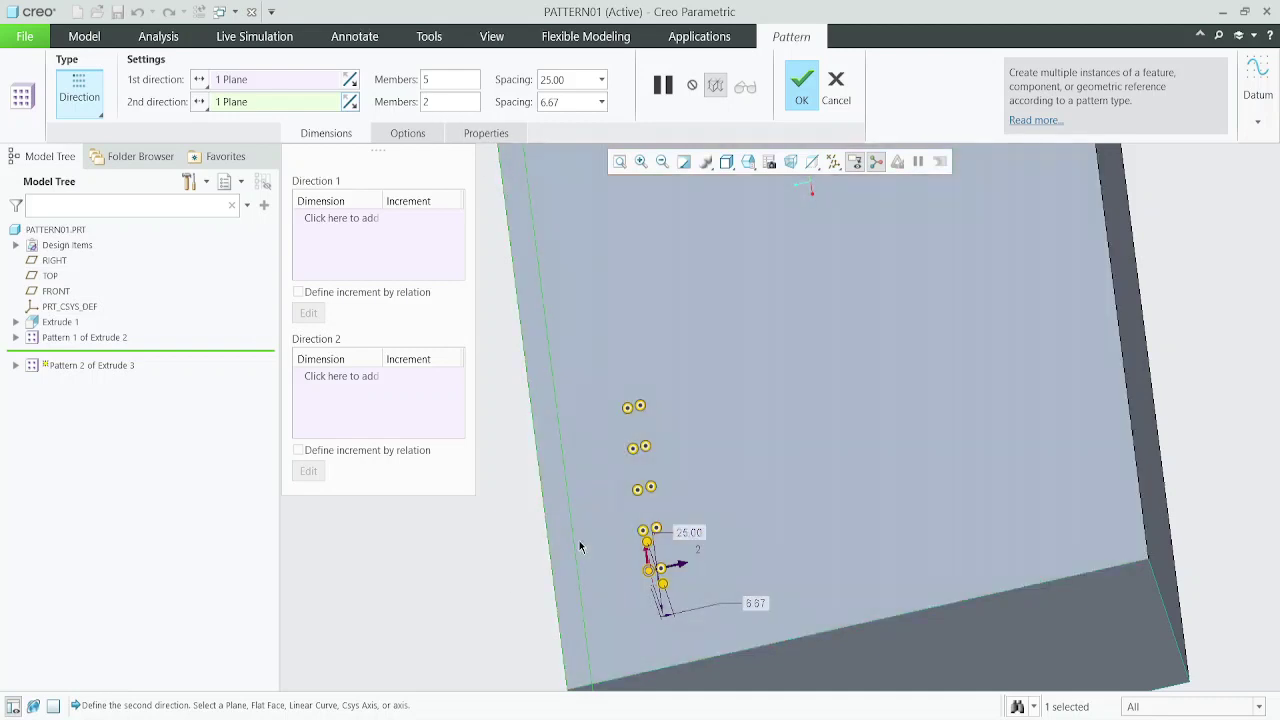
middle_drag(583, 548, 670, 448)
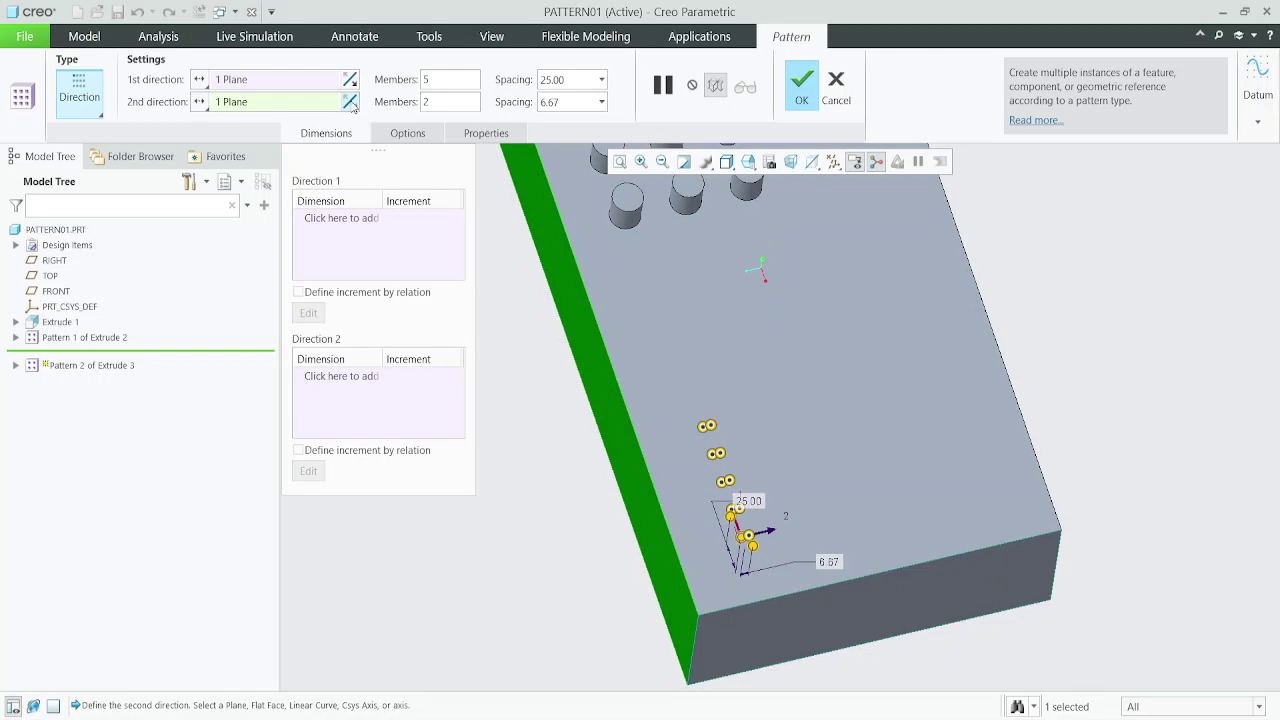
double_click(433, 102)
text(3)
key(Return)
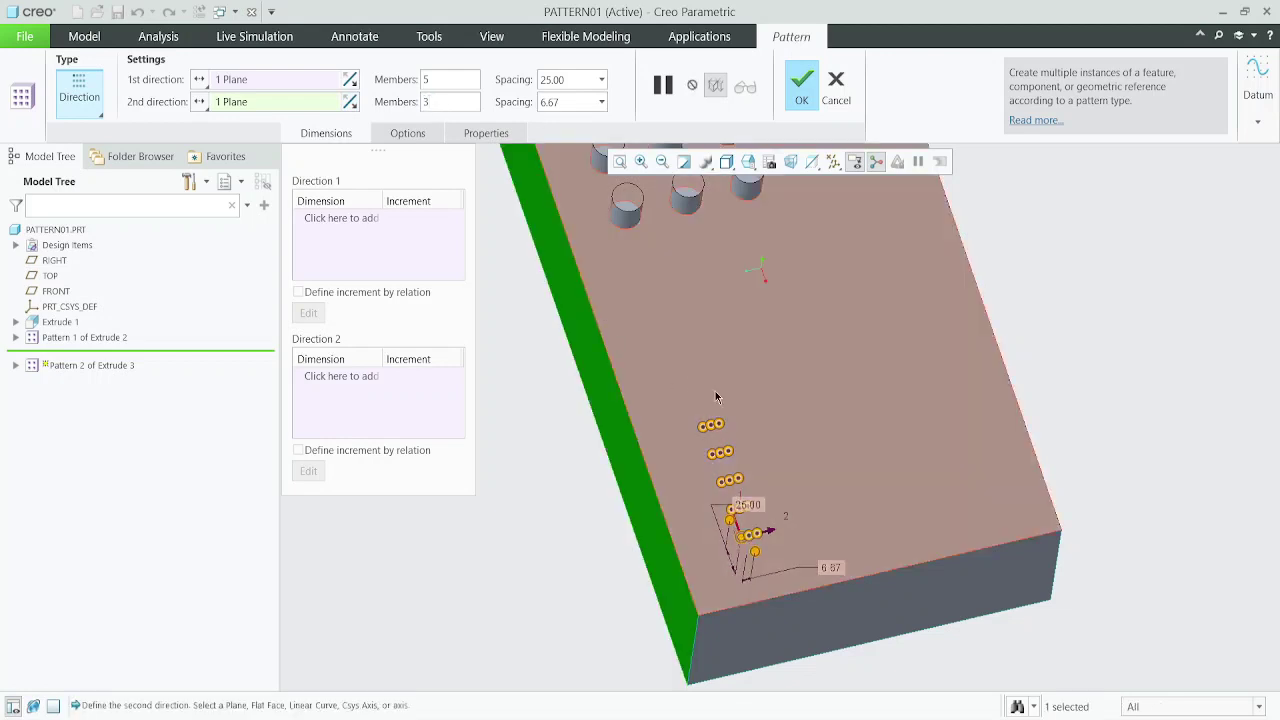
- Set the second direction's spacing to 25 mm and accept the edited direction pattern
scroll(718, 440, down, 3)
scroll(712, 435, down, 2)
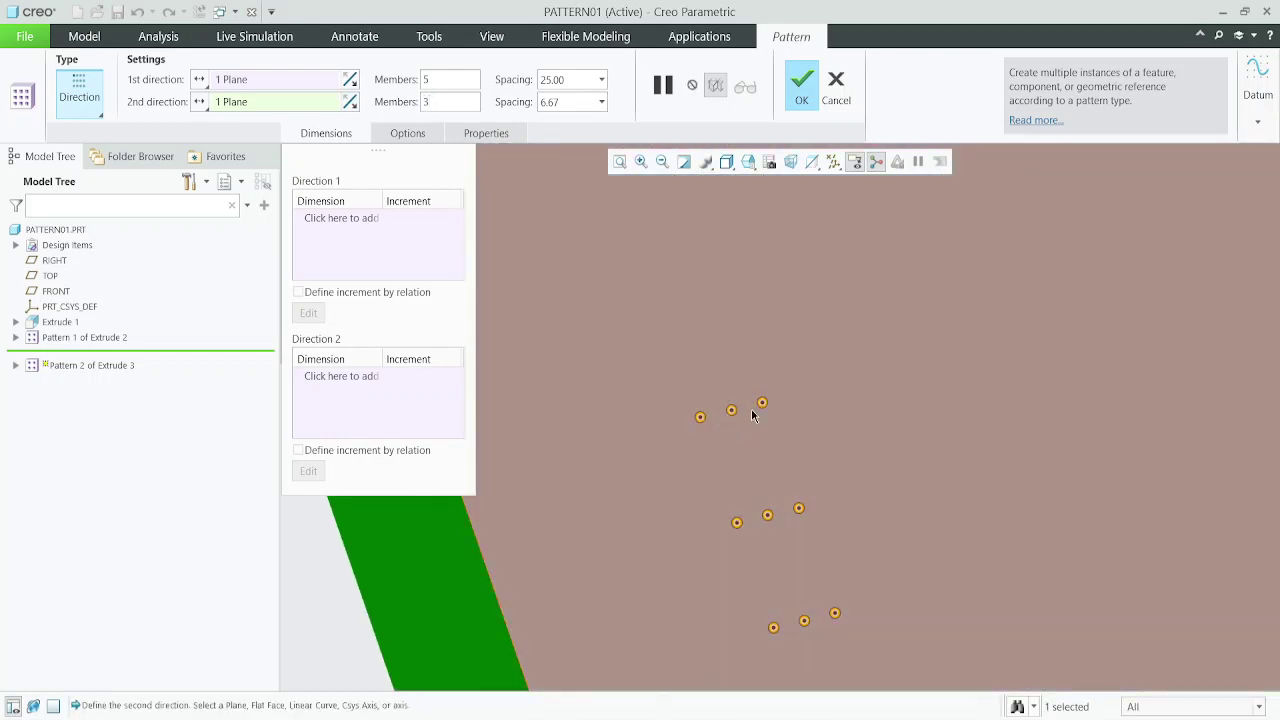
double_click(569, 101)
text(25)
key(Return)
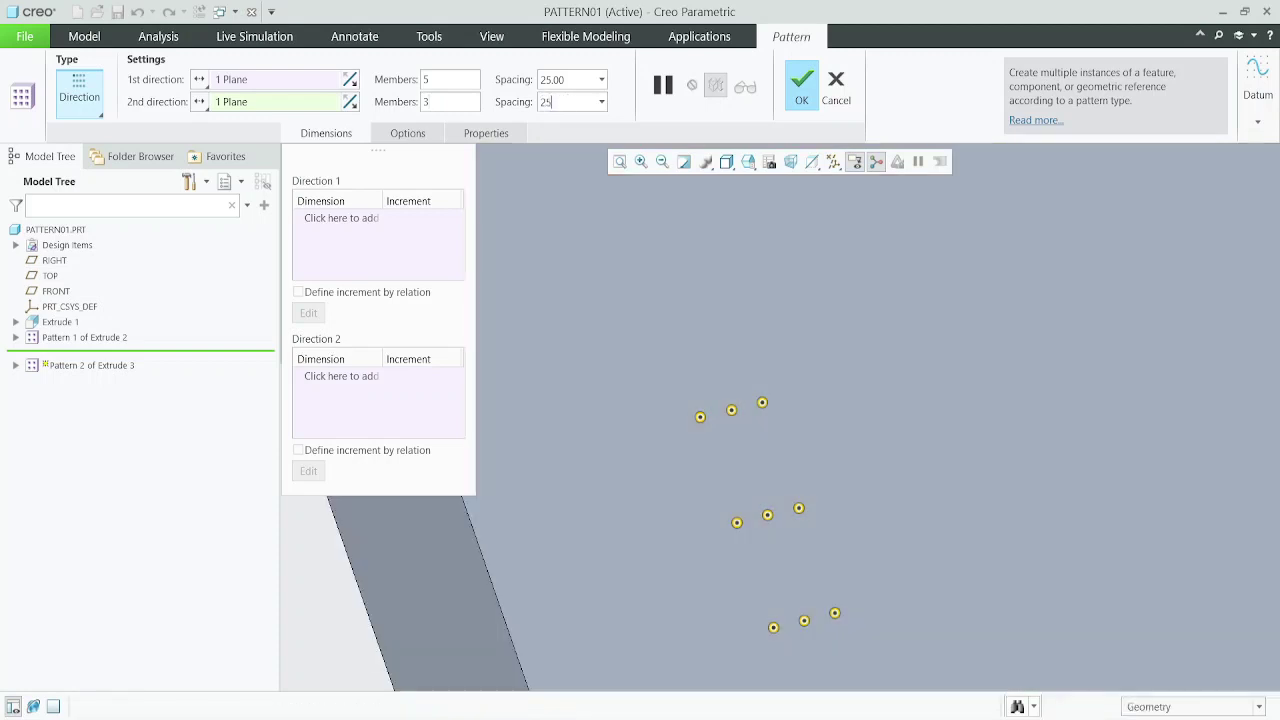
scroll(900, 297, up, 4)
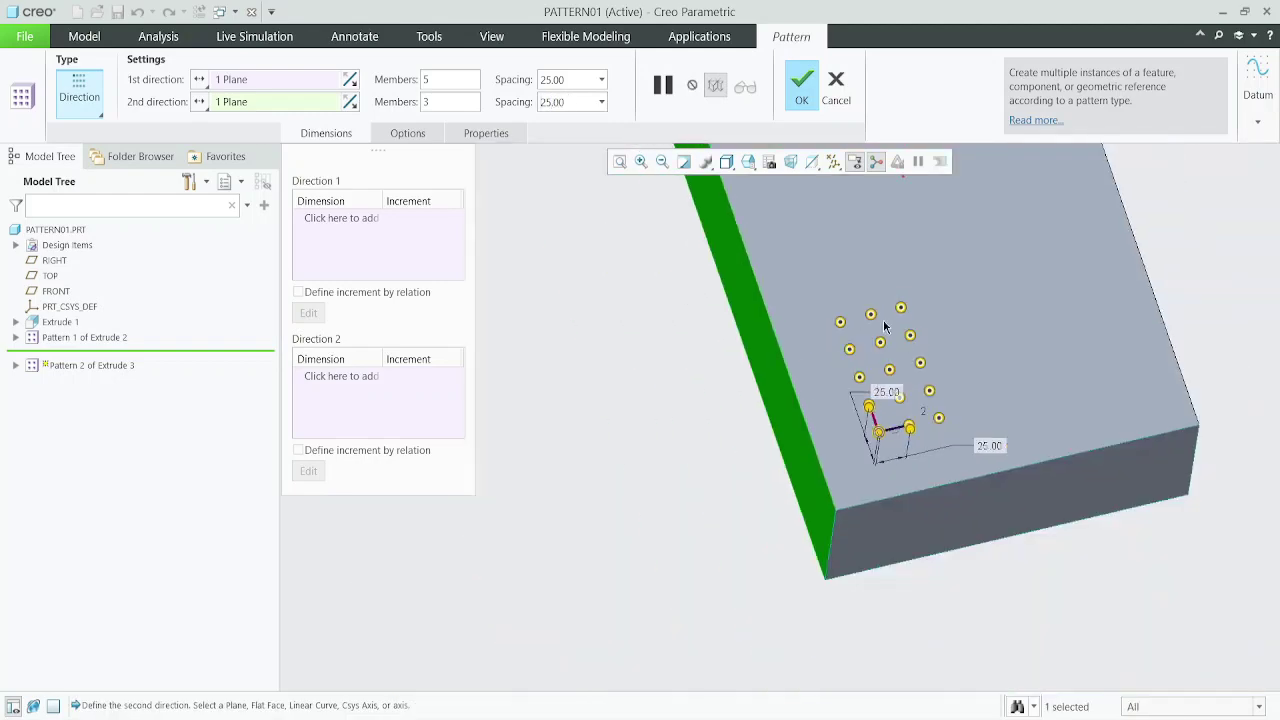
scroll(834, 194, down, 2)
click(803, 91)
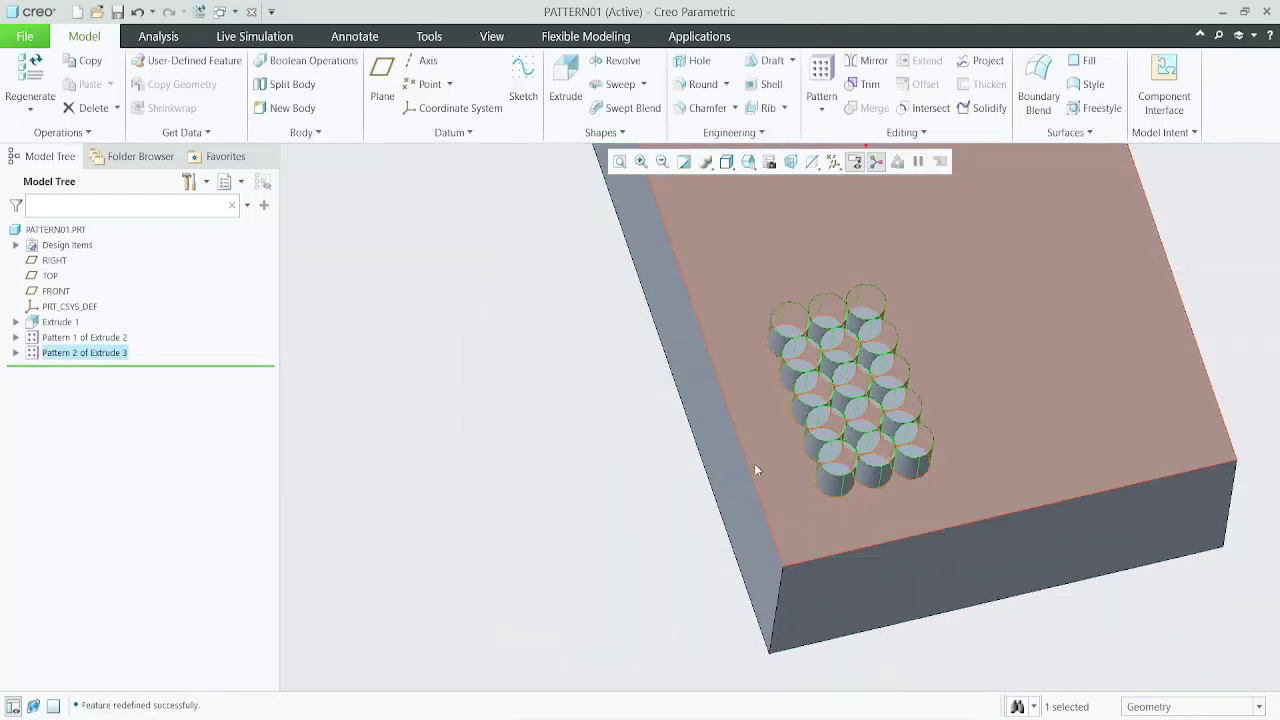
- Examine the two-direction cylinder pattern and compare its spacing with the wider cylinder grid on the top face
scroll(754, 463, down, 5)
scroll(800, 482, up, 5)
scroll(790, 400, down, 5)
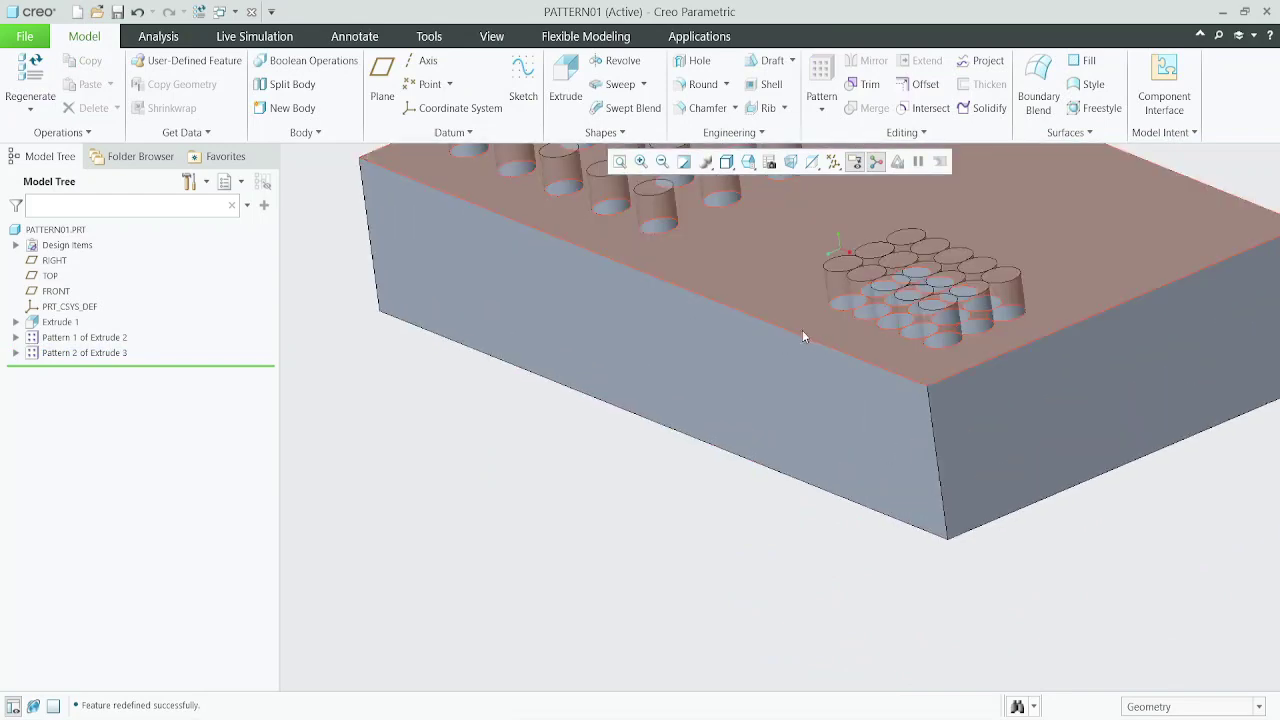
scroll(733, 314, up, 3)
scroll(733, 314, down, 2)
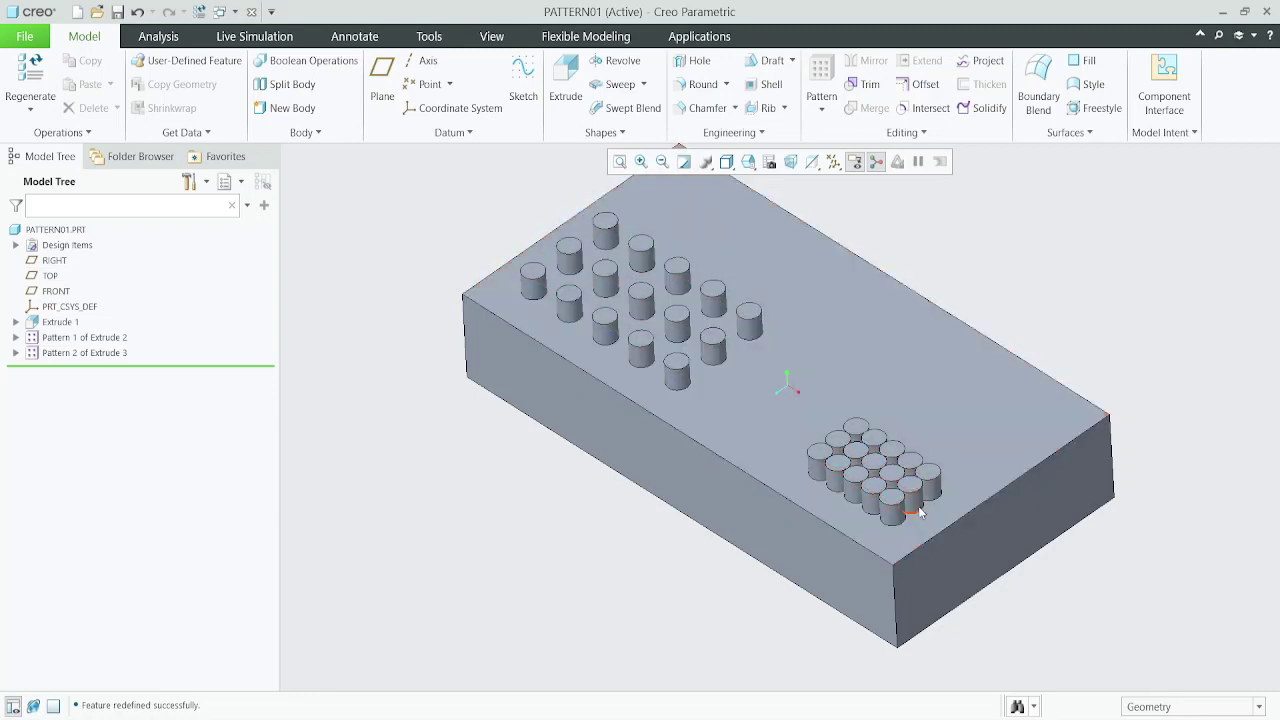
scroll(918, 494, up, 2)
scroll(918, 494, down, 3)
scroll(890, 503, up, 3)
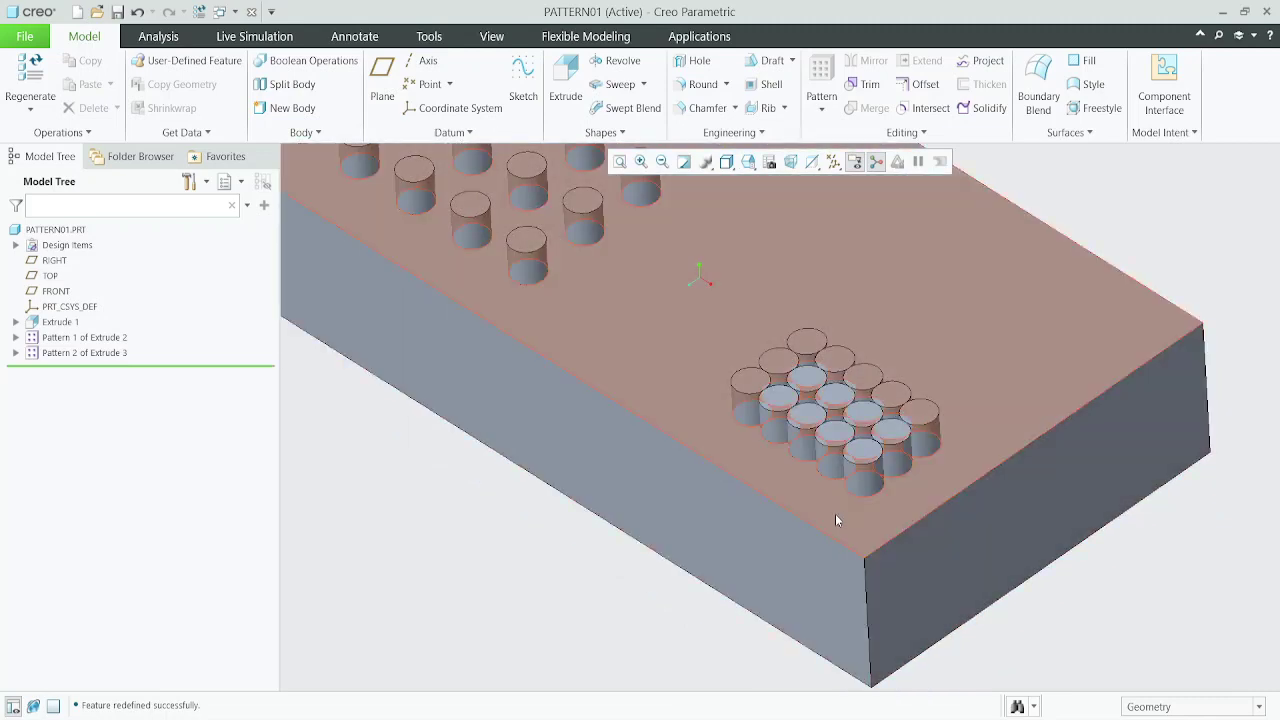
scroll(826, 560, down, 2)
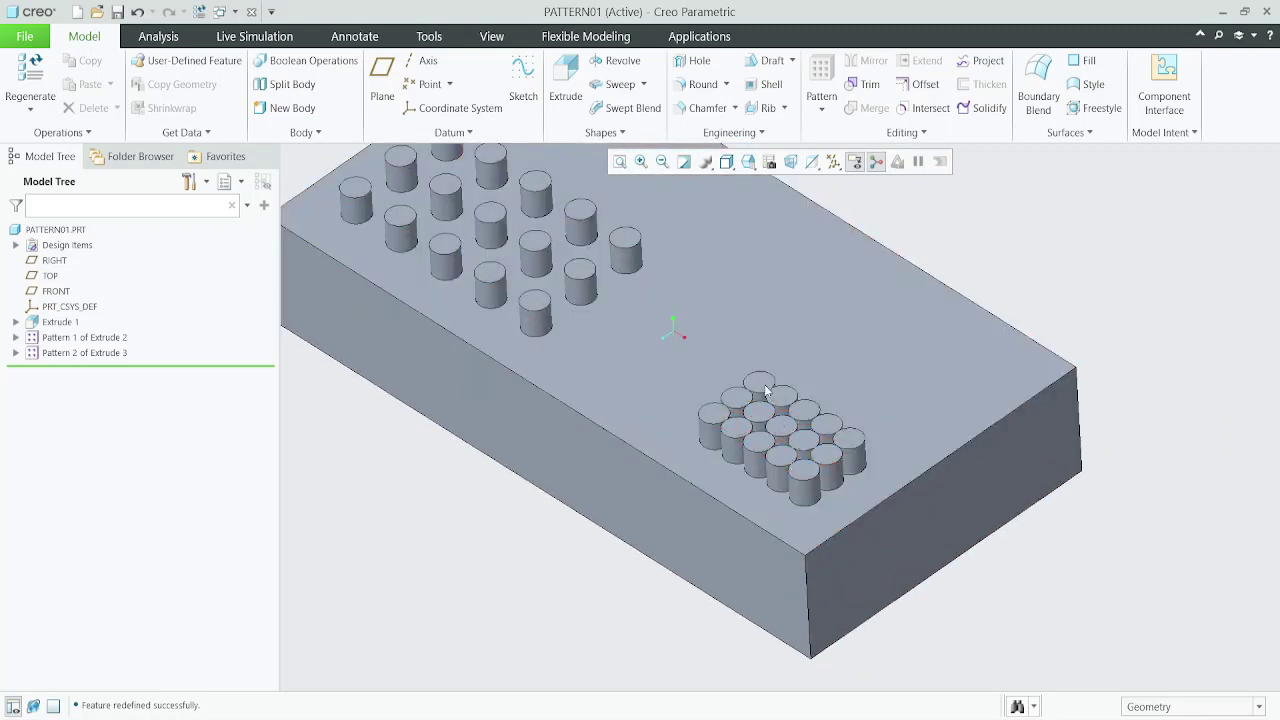
scroll(715, 525, up, 2)
scroll(885, 225, down, 1)
scroll(770, 390, up, 2)
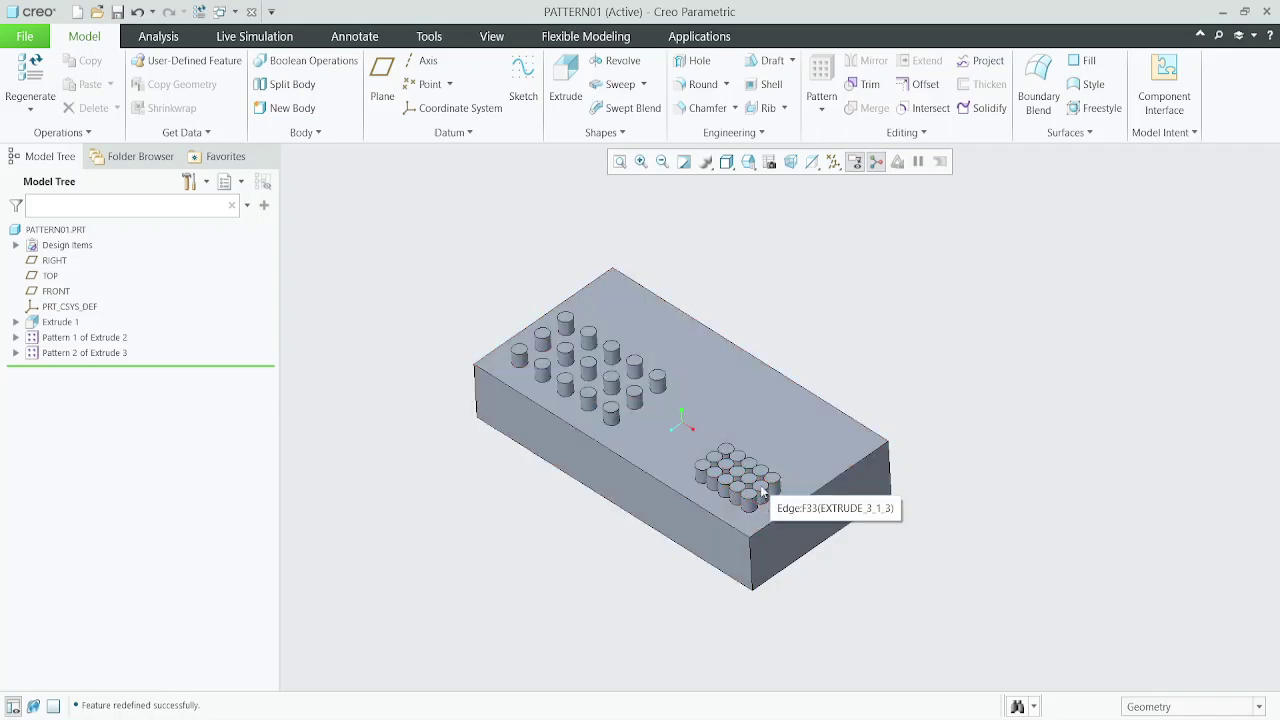
- Sketch an extrusion profile on the block's top face: a circle about 13.8 mm in diameter near the free corner behind the dense cylinder grid
middle_drag(762, 490, 787, 473)
click(787, 473)
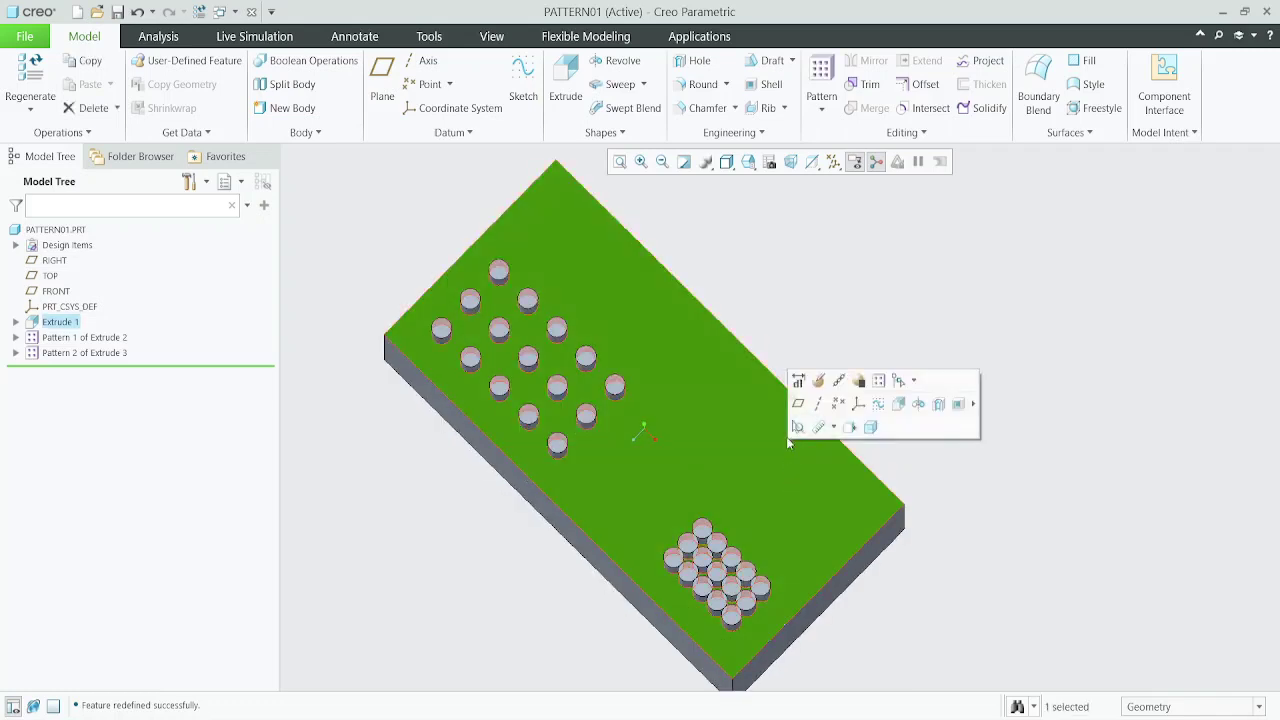
click(898, 405)
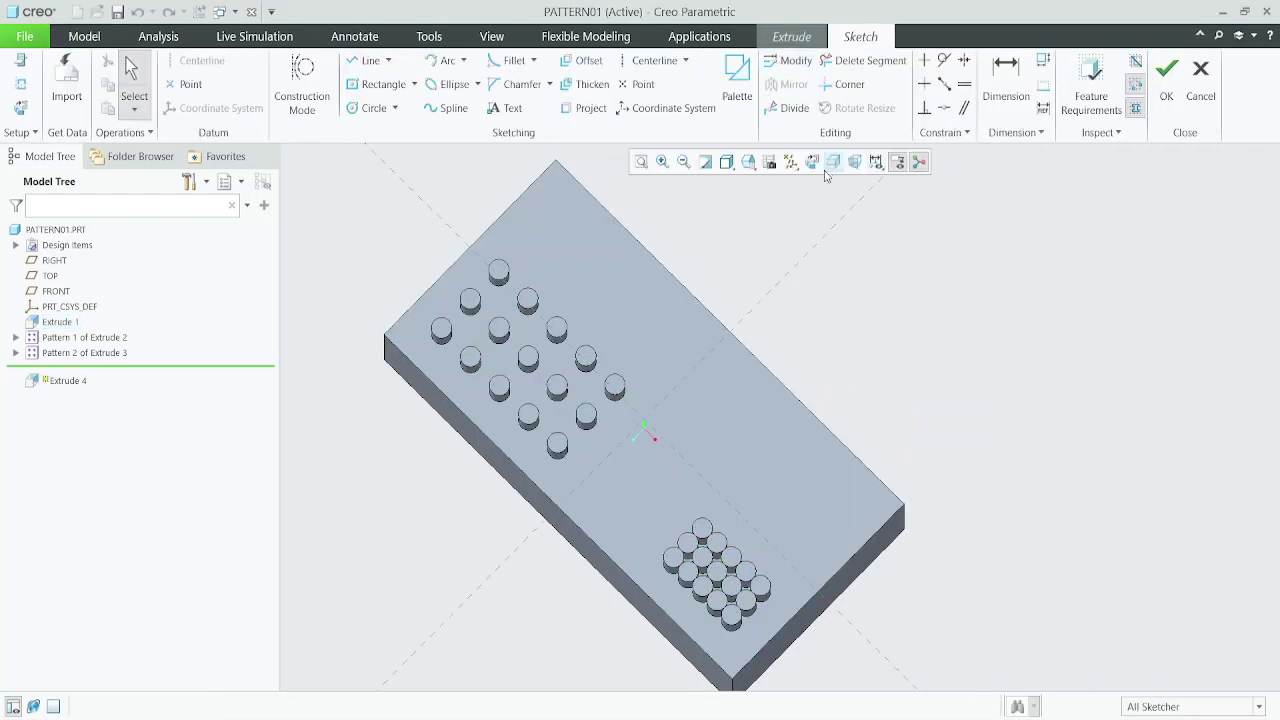
click(812, 162)
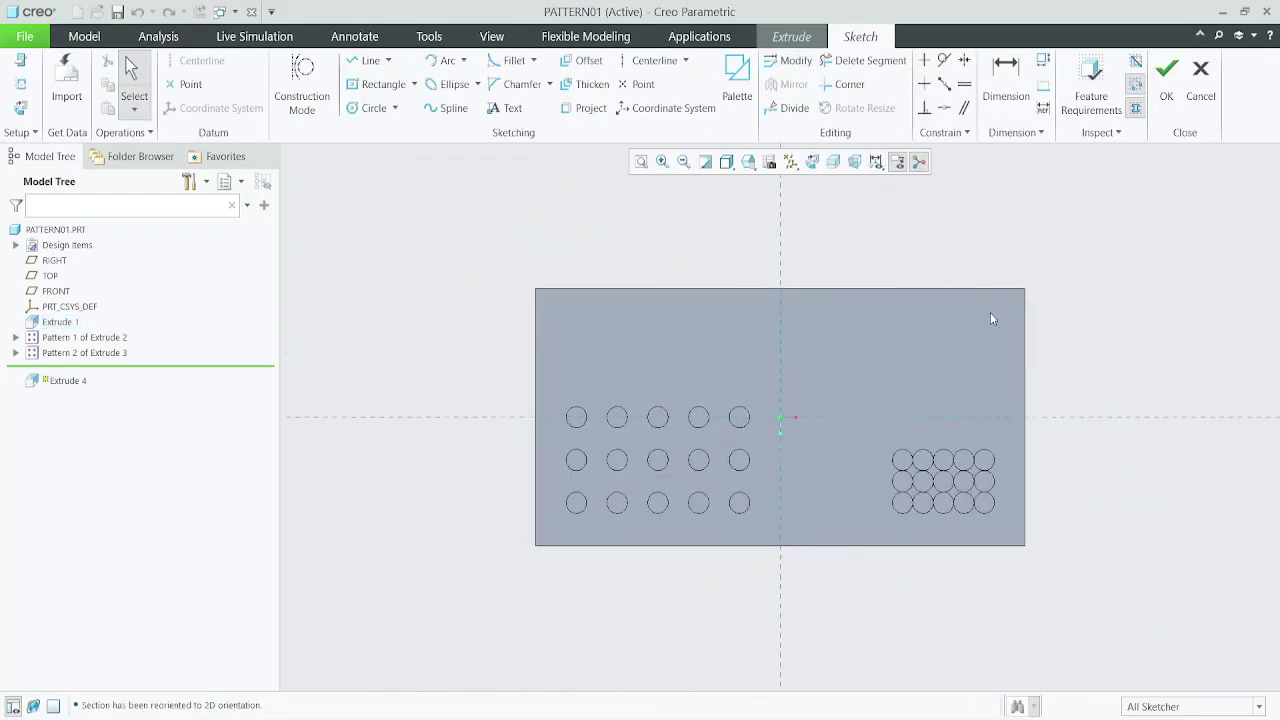
scroll(992, 318, up, 5)
click(360, 110)
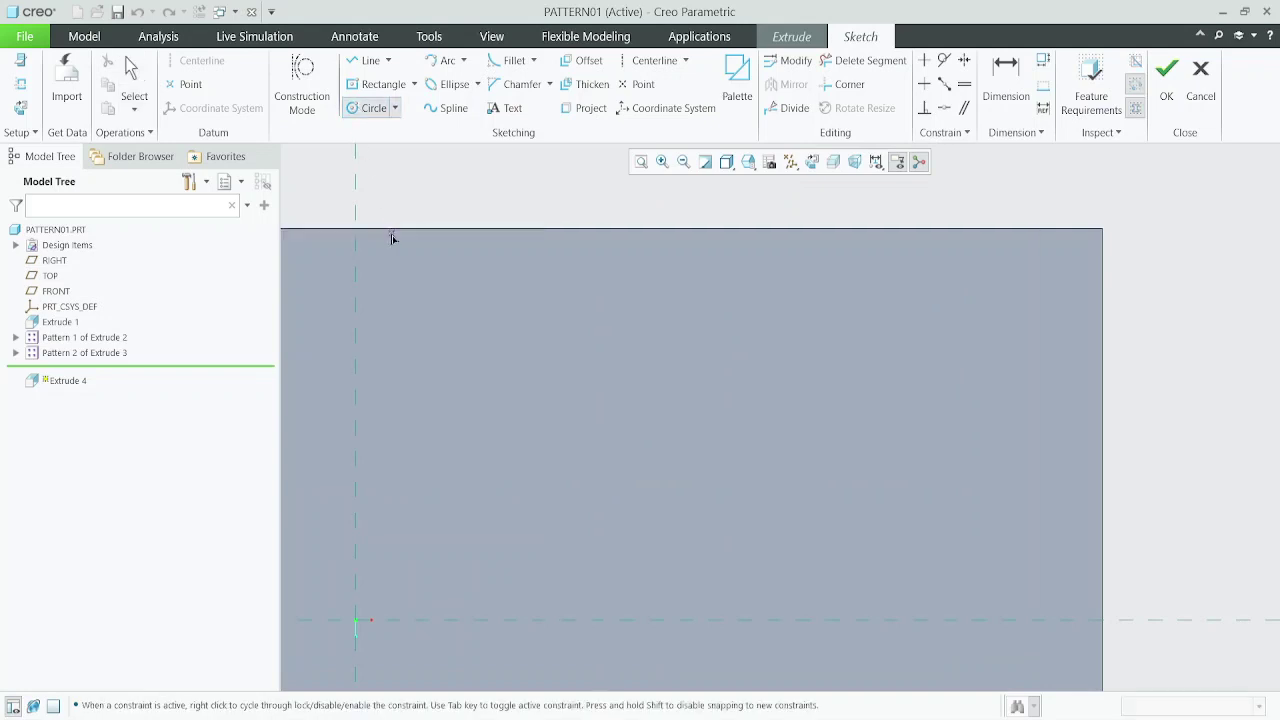
scroll(392, 236, down, 3)
scroll(611, 273, up, 2)
click(726, 285)
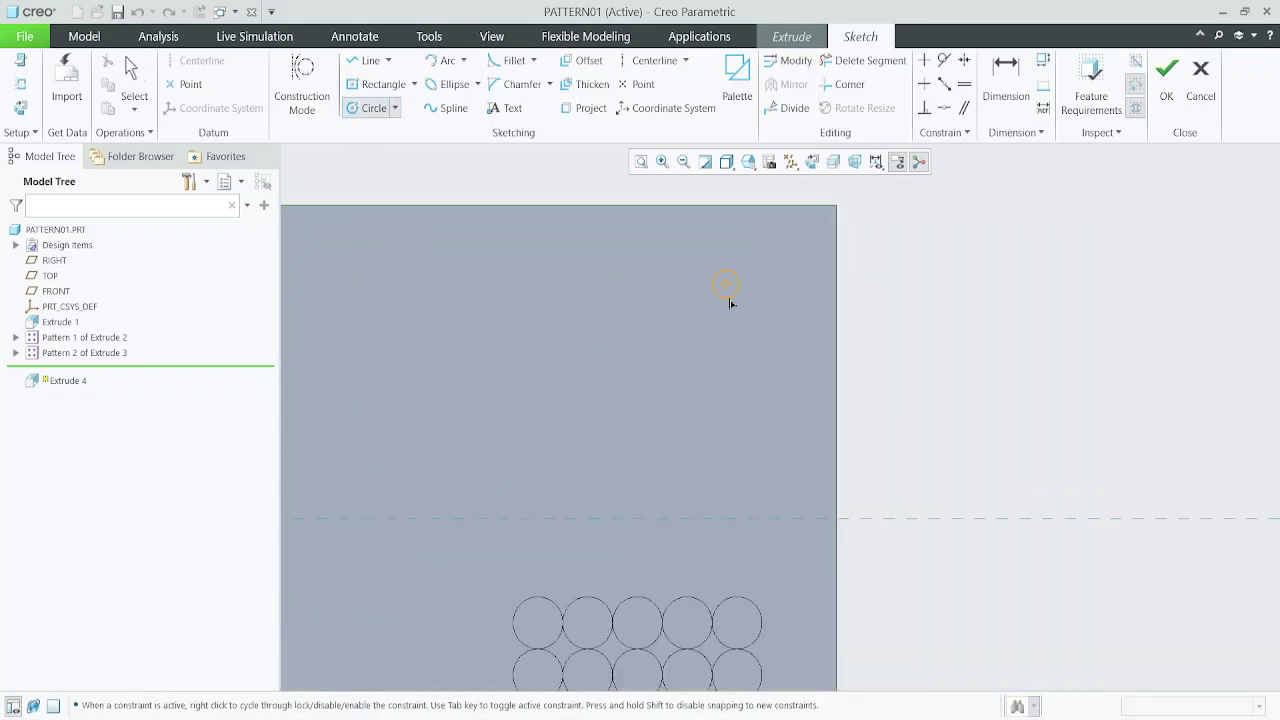
click(731, 300)
middle_click(731, 300)
click(1166, 80)
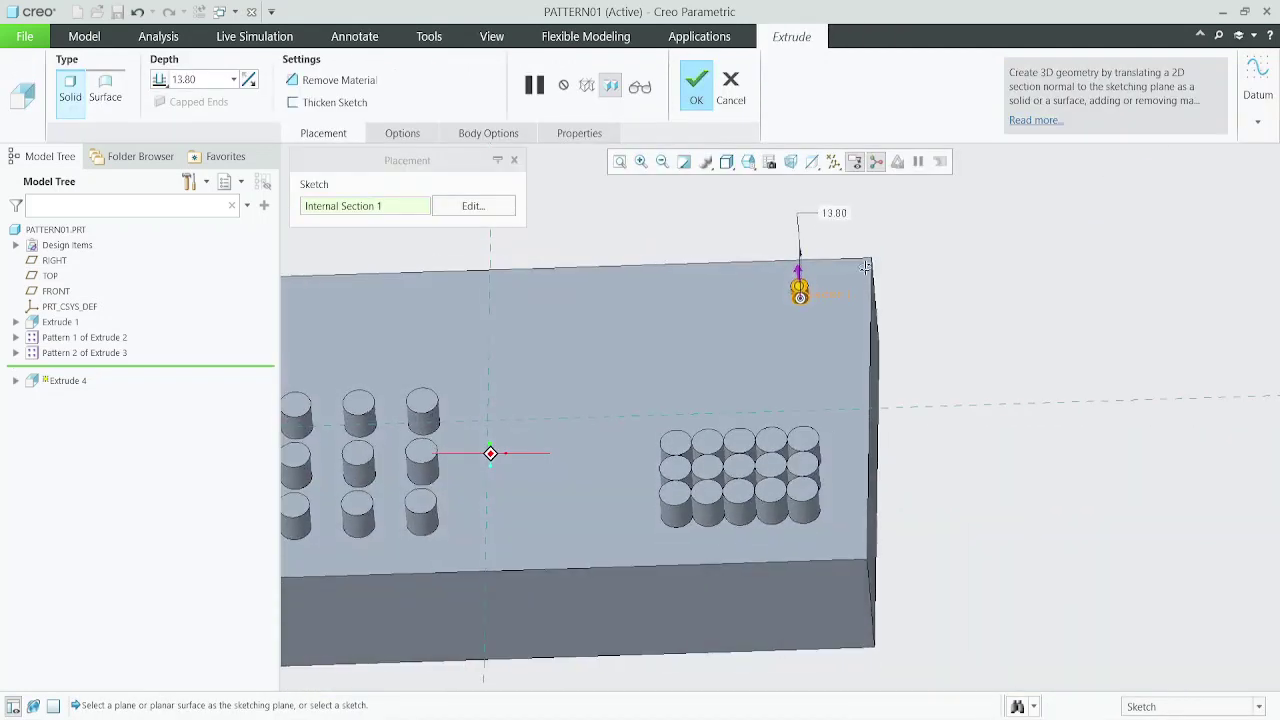
- Accept the small circle's extrusion as a solid 13.80 mm high and clear the selection
scroll(864, 345, down, 1)
scroll(822, 288, up, 2)
click(704, 82)
scroll(811, 352, down, 3)
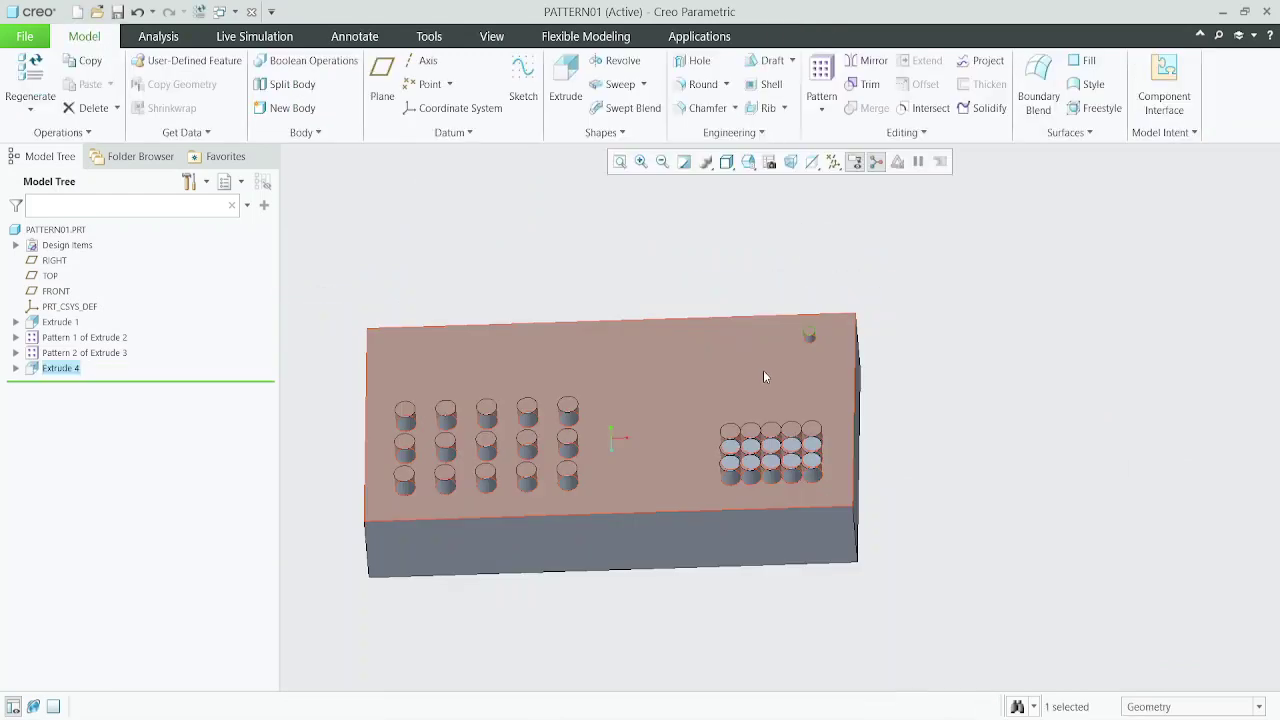
middle_drag(765, 377, 773, 366)
click(1031, 423)
scroll(716, 374, down, 3)
scroll(793, 338, up, 2)
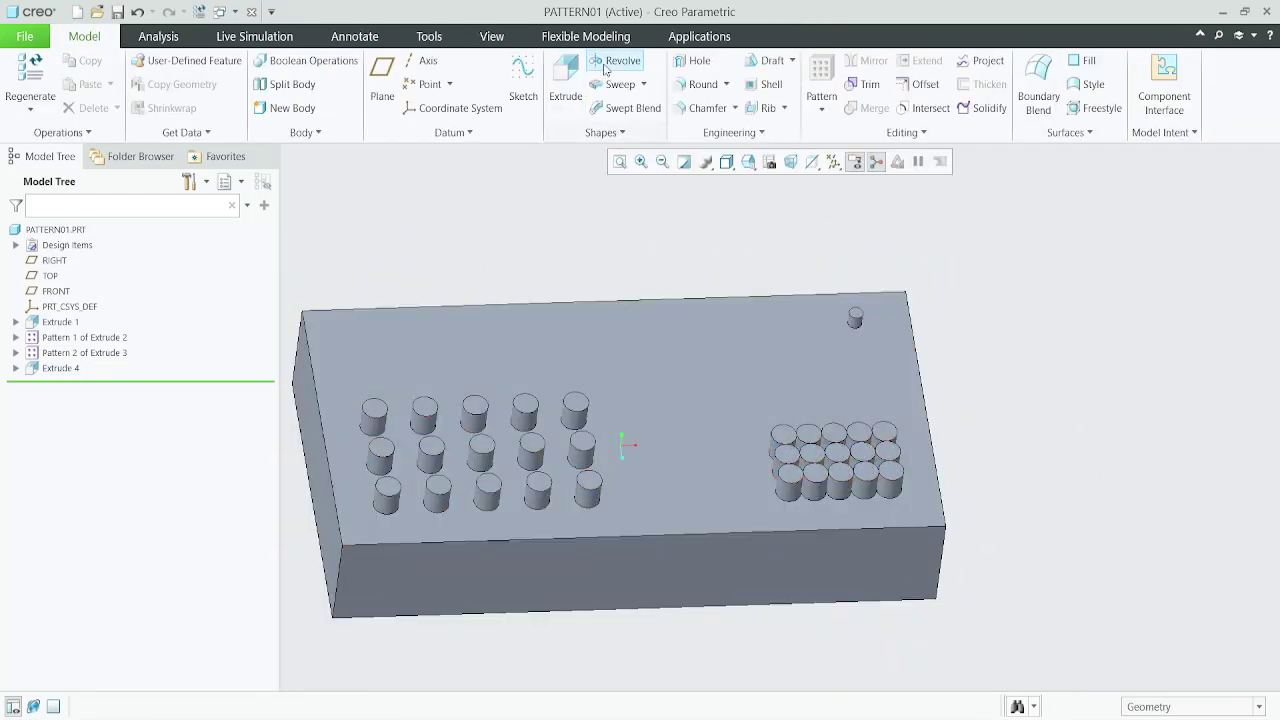
- Start a pattern of the new small cylinder and set the pattern type to Fill
click(852, 322)
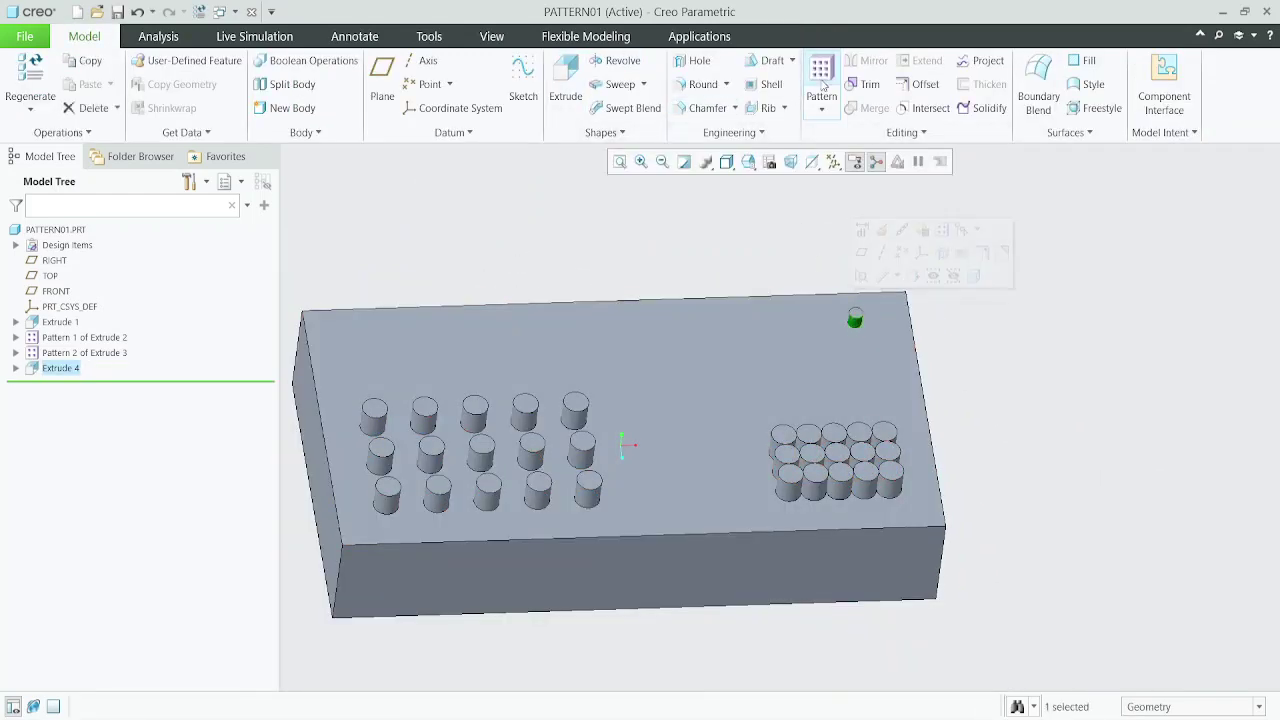
scroll(850, 320, down, 5)
click(822, 72)
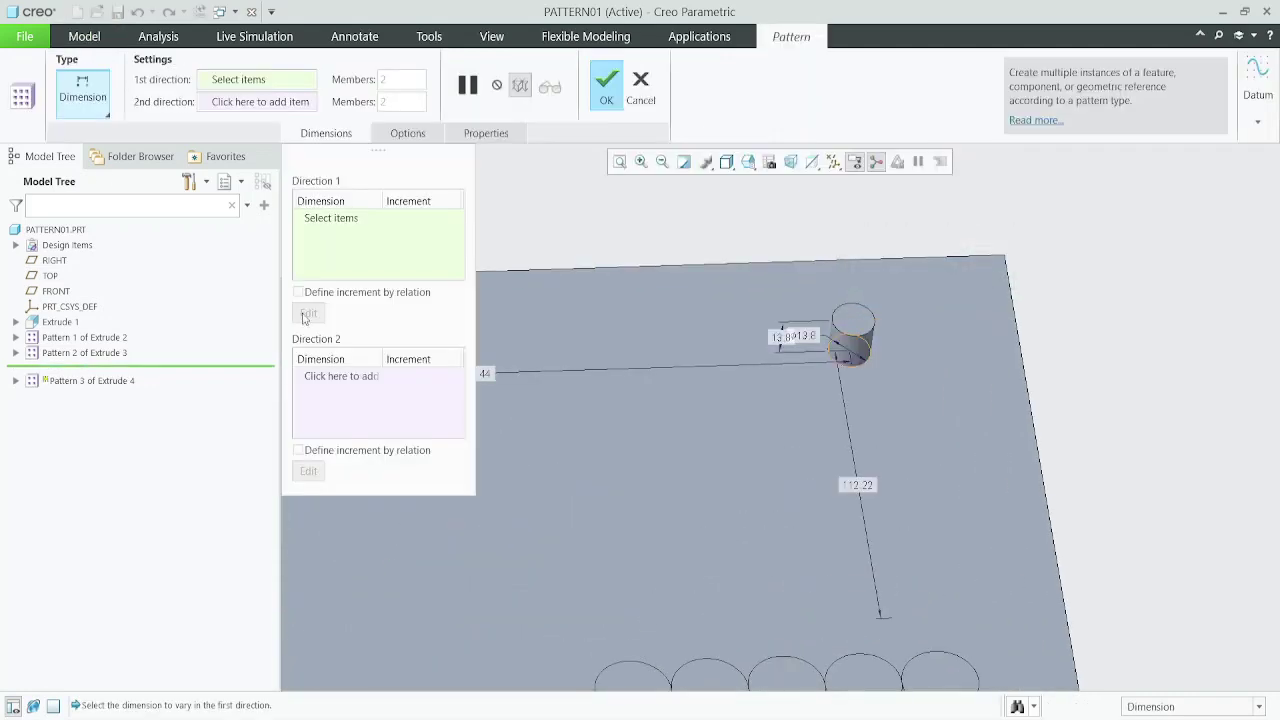
click(99, 106)
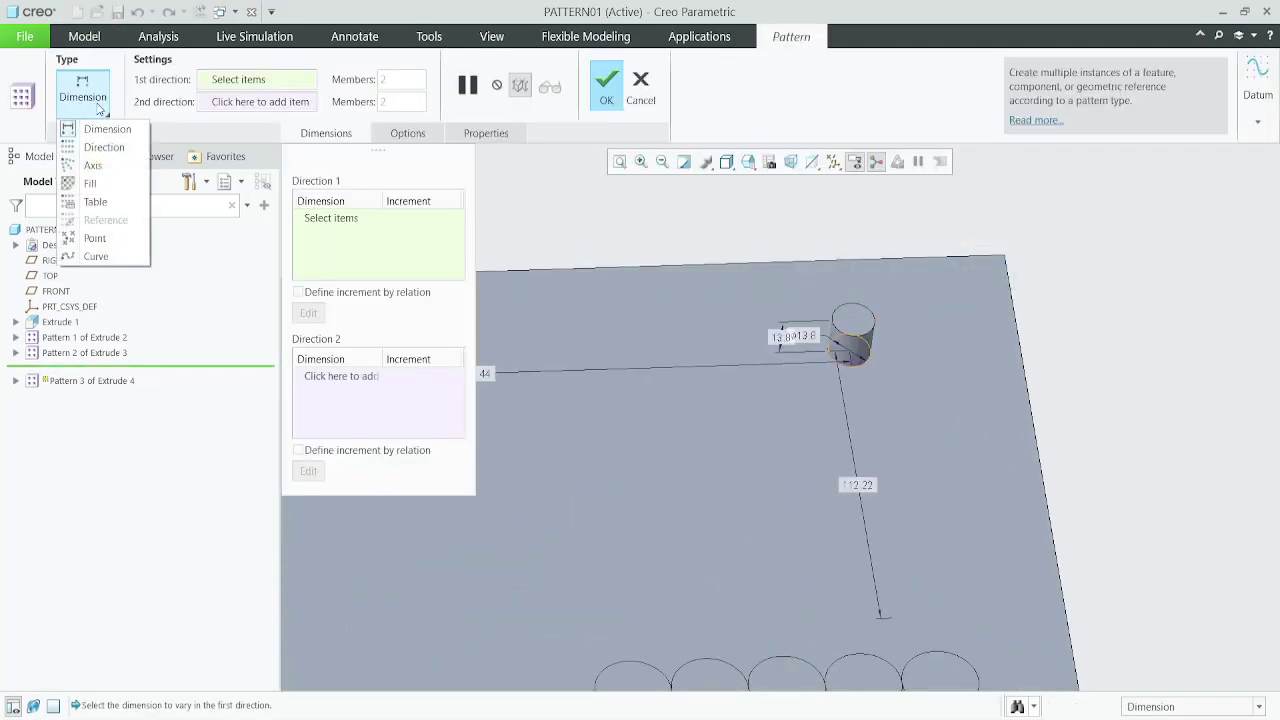
click(89, 183)
scroll(805, 288, up, 5)
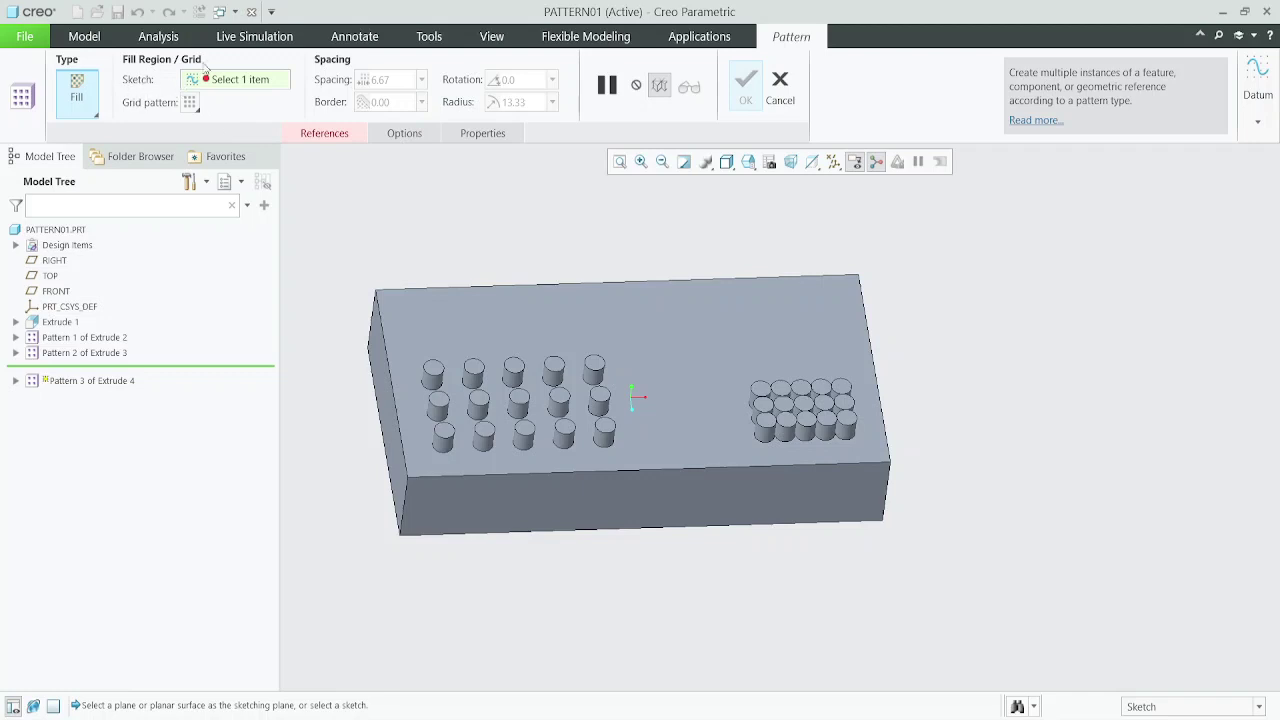
- Define the fill region's internal sketch on the block's top face, with the RIGHT plane as reference, and view it face-on
click(326, 136)
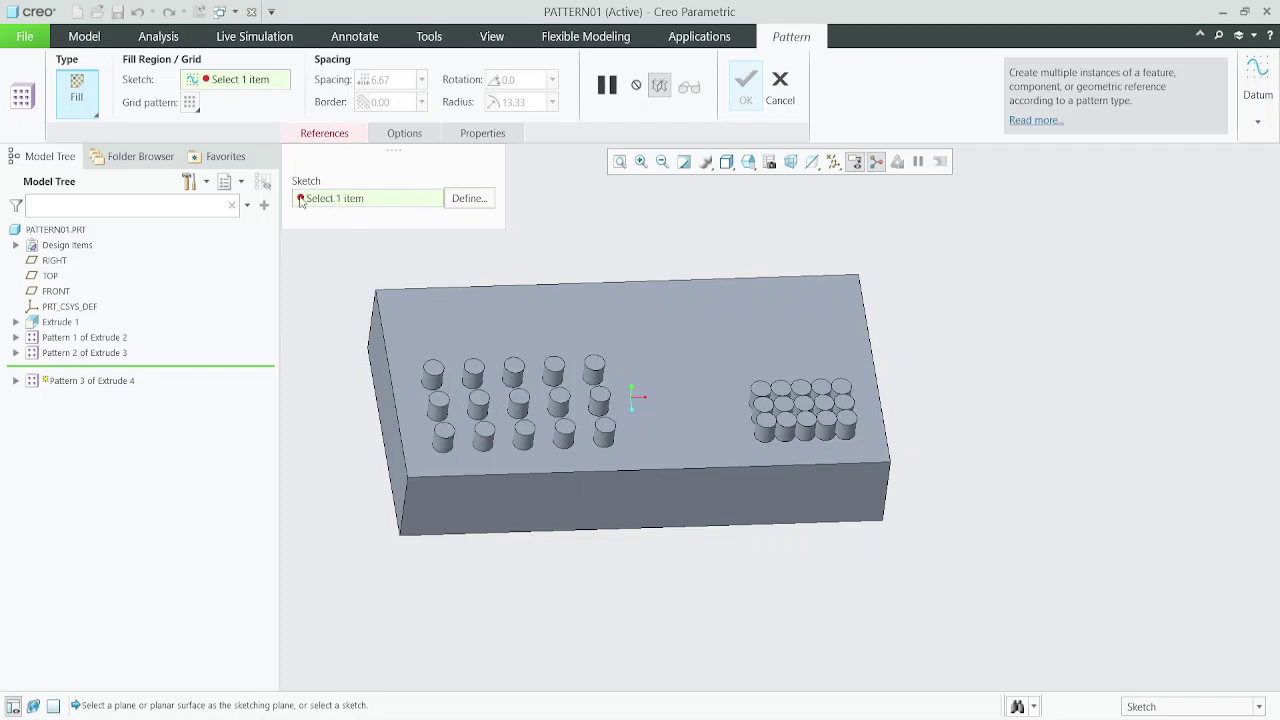
click(458, 201)
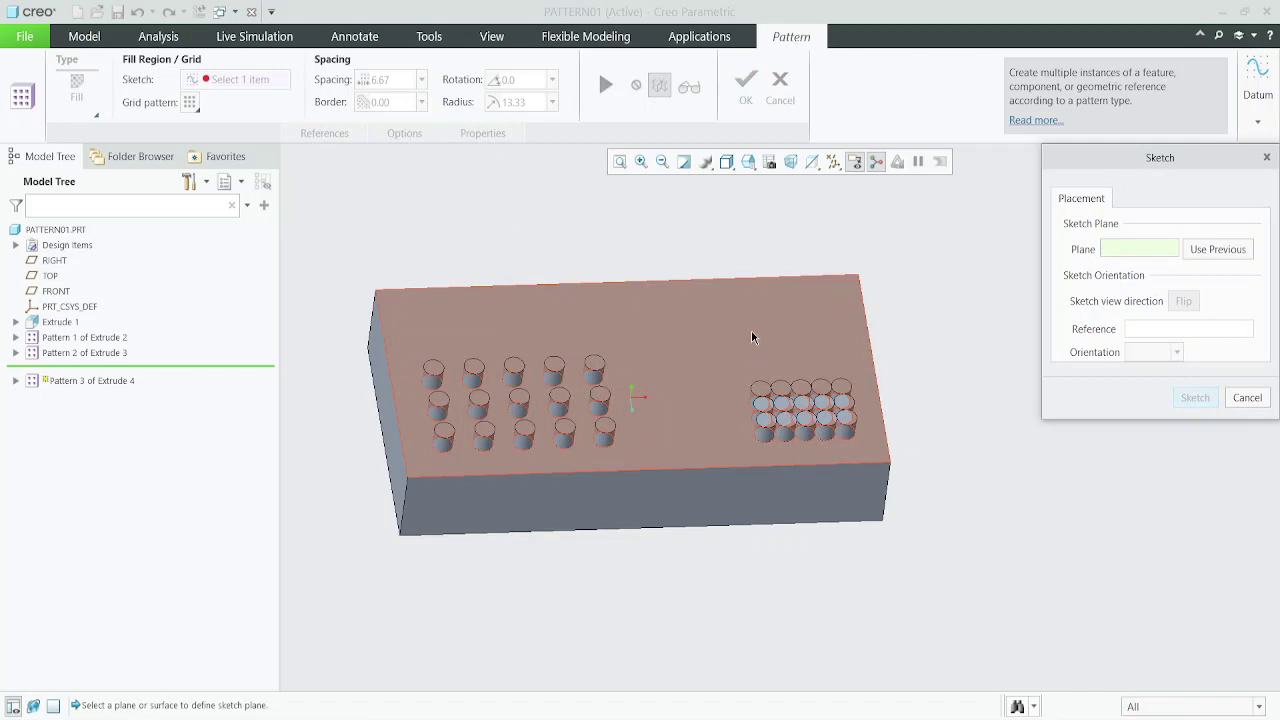
click(755, 331)
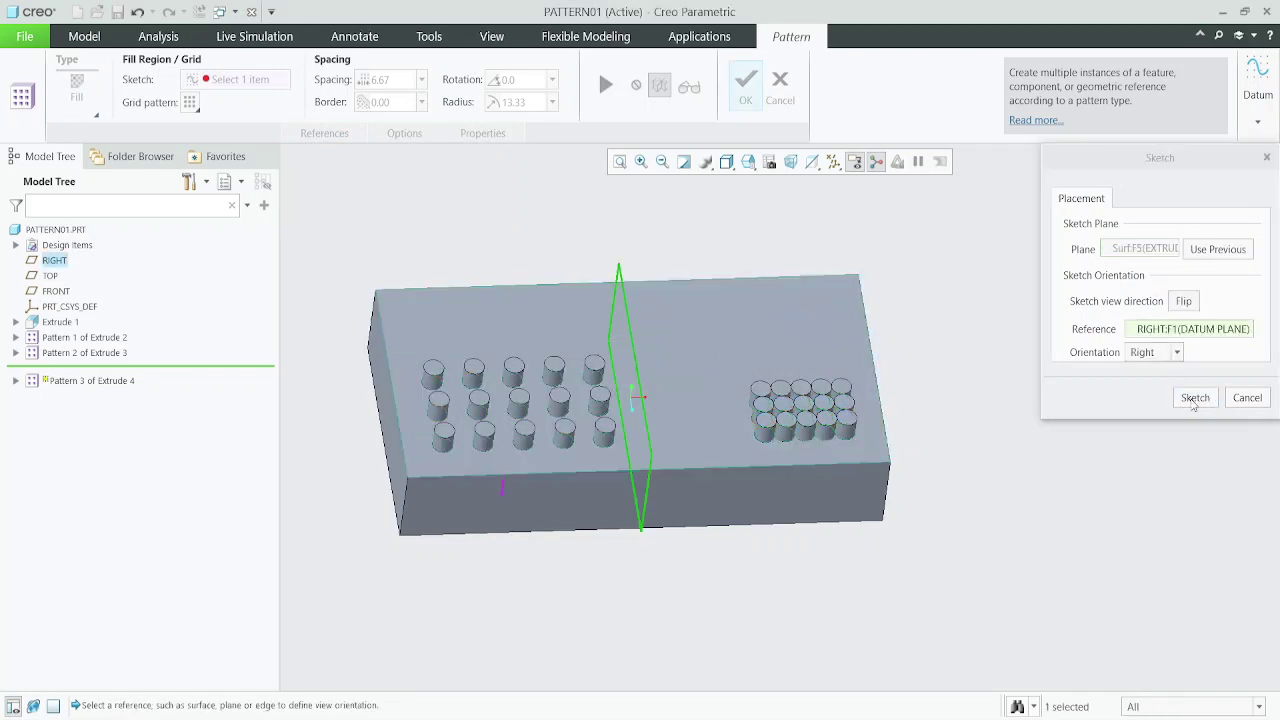
click(1194, 398)
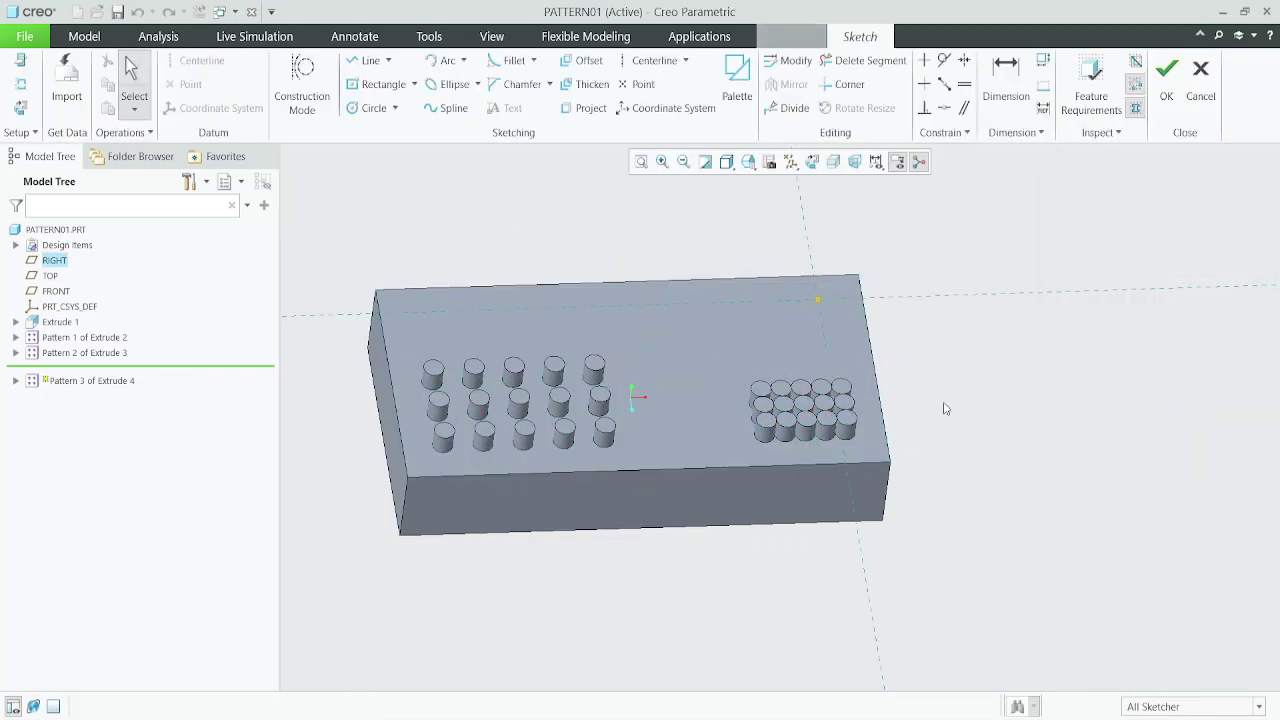
click(811, 163)
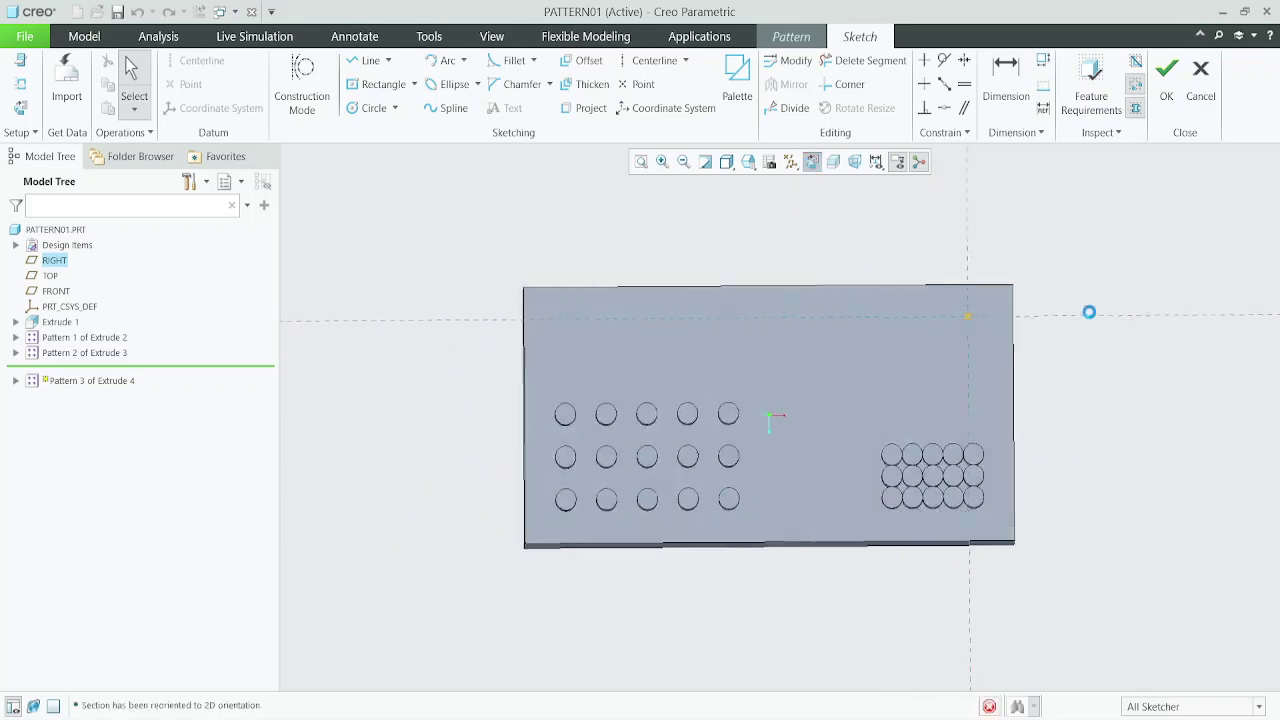
scroll(1043, 337, down, 3)
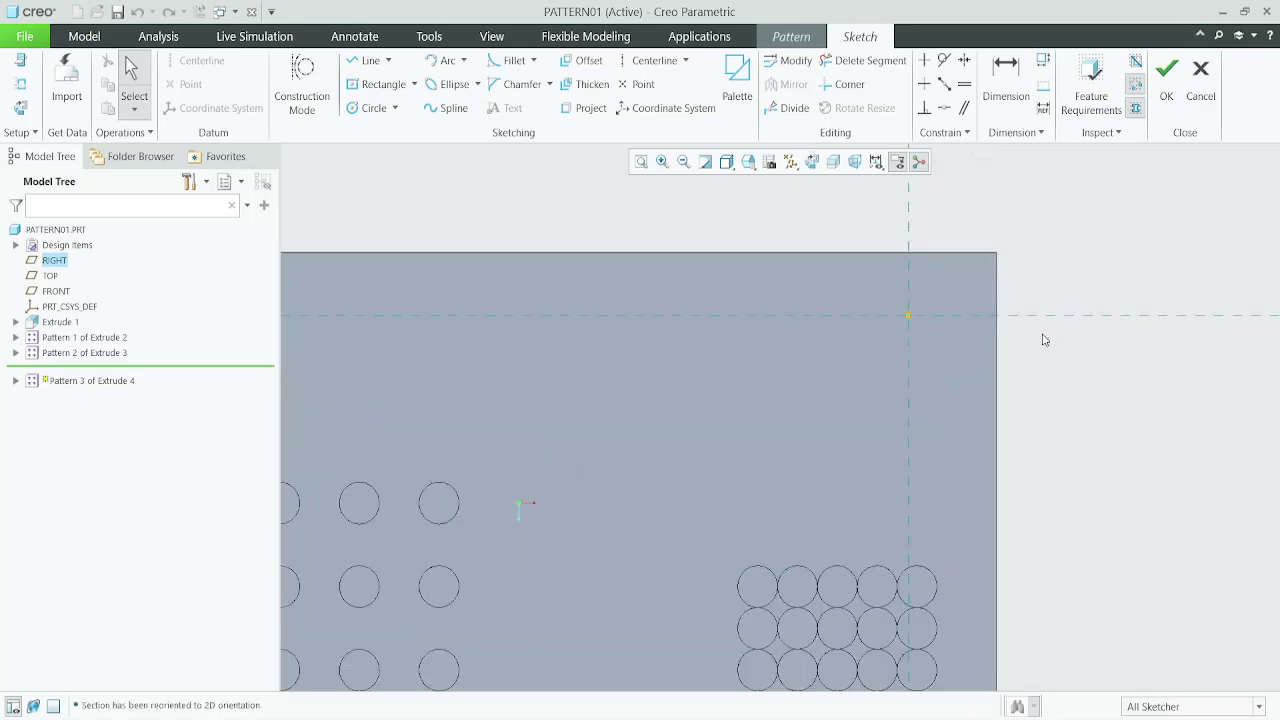
- Draw a circle about 134 mm in diameter behind the dense cylinder grid as the fill boundary and accept the sketch
click(355, 110)
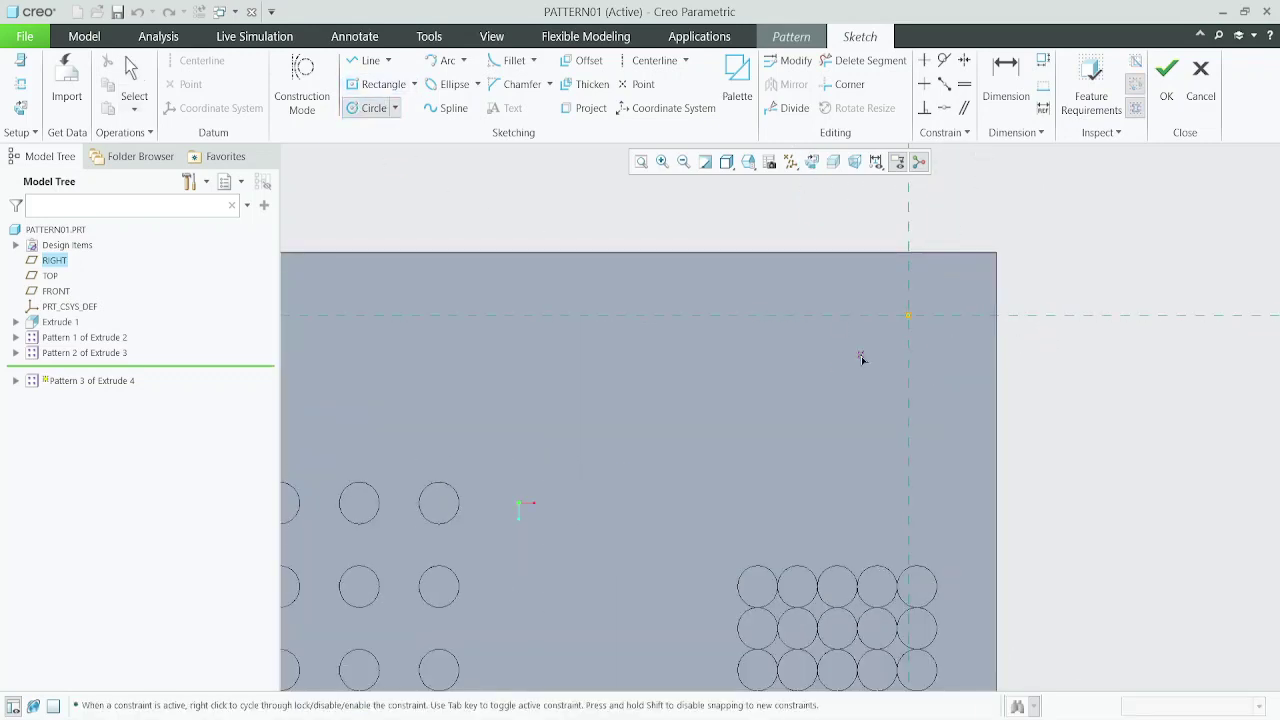
click(837, 380)
click(912, 467)
middle_click(1086, 408)
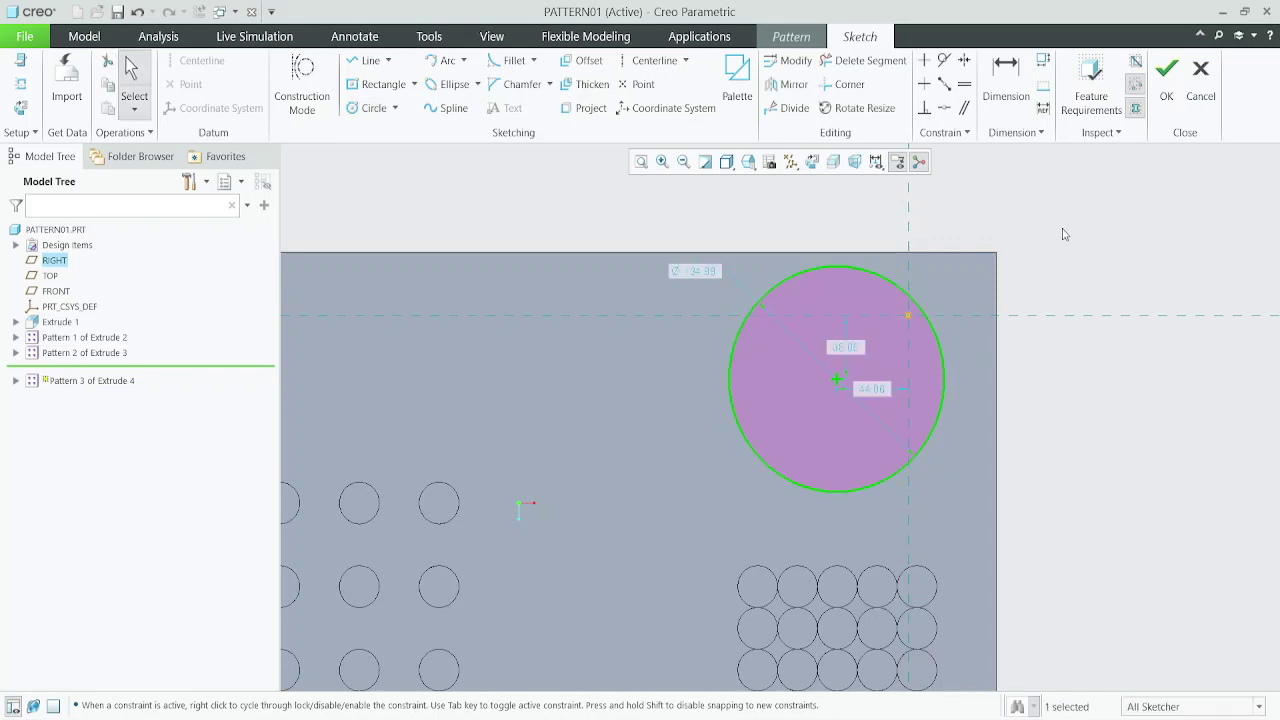
click(1166, 78)
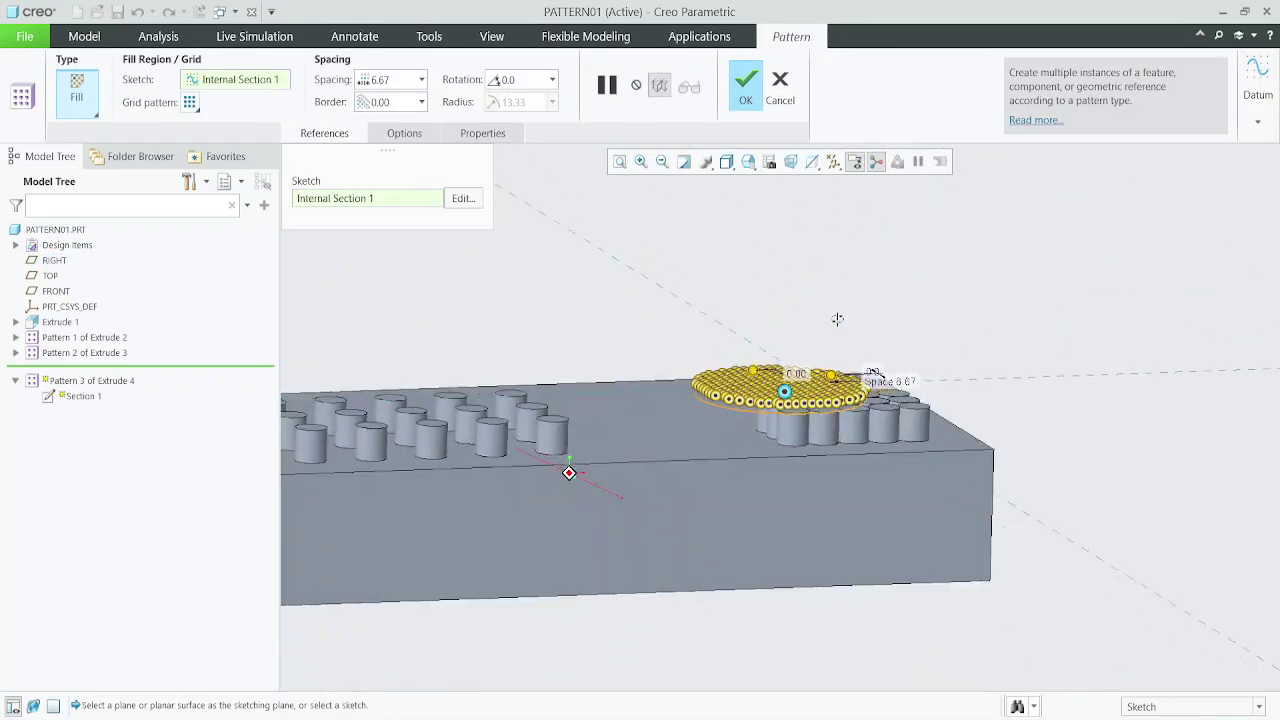
- Set the spacing between the fill pattern members to 25 mm
scroll(777, 408, down, 4)
middle_drag(777, 408, 778, 452)
scroll(762, 414, up, 2)
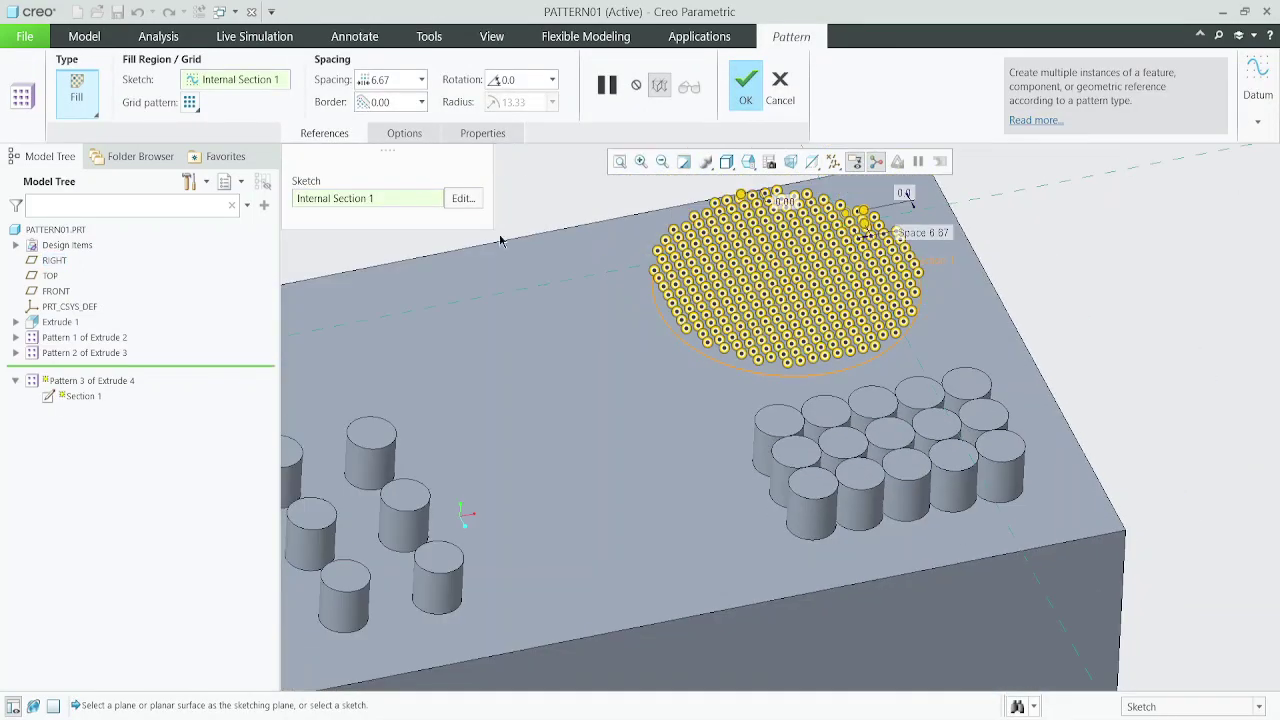
scroll(538, 305, up, 2)
scroll(730, 200, down, 2)
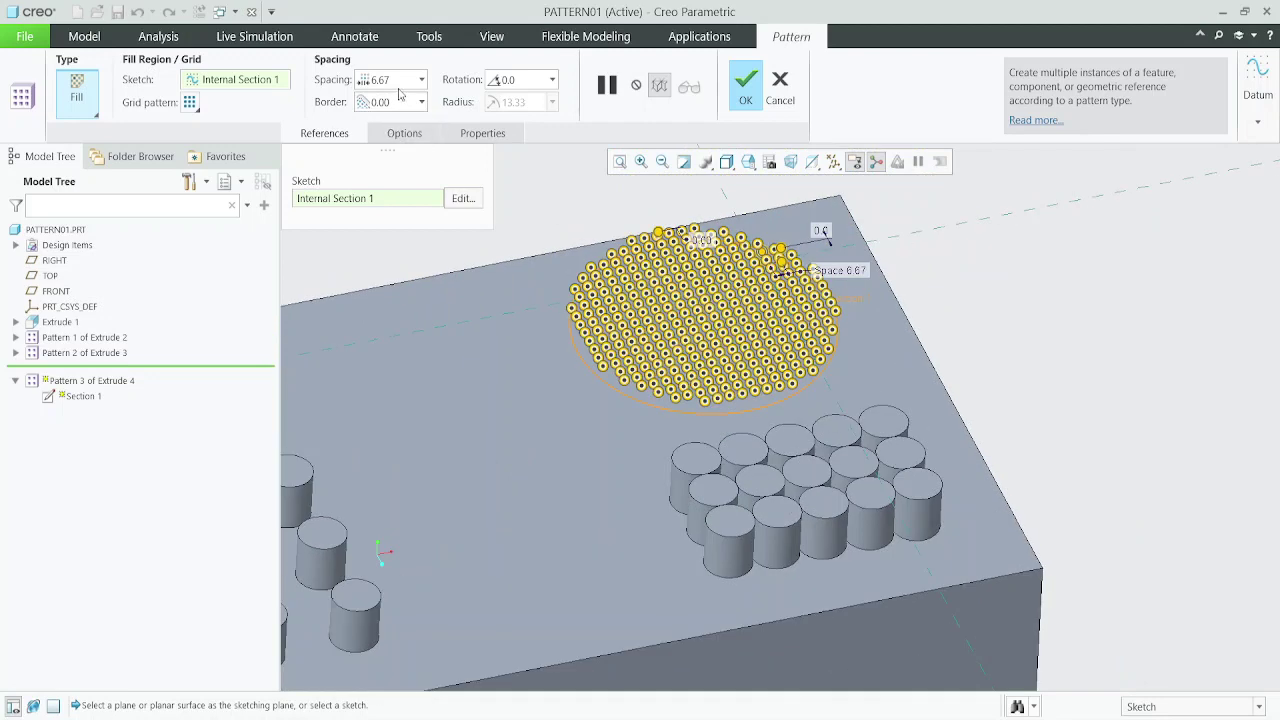
double_click(398, 81)
text(25)
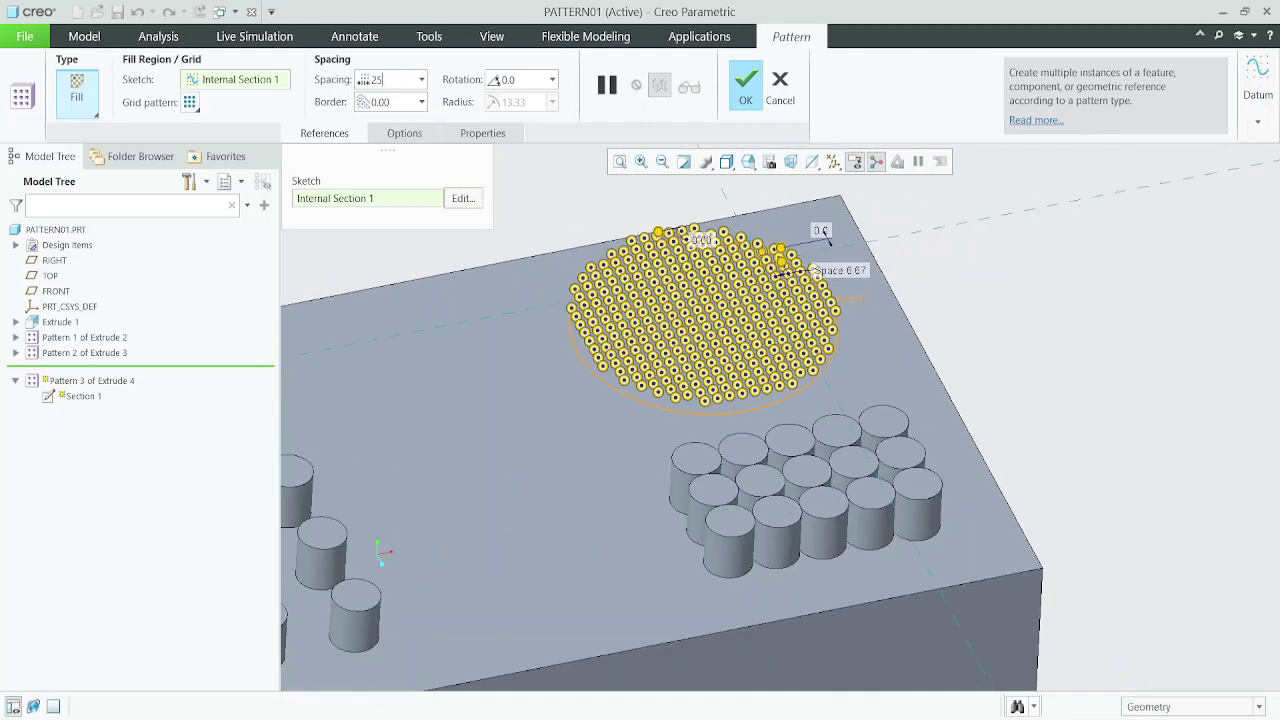
key(Return)
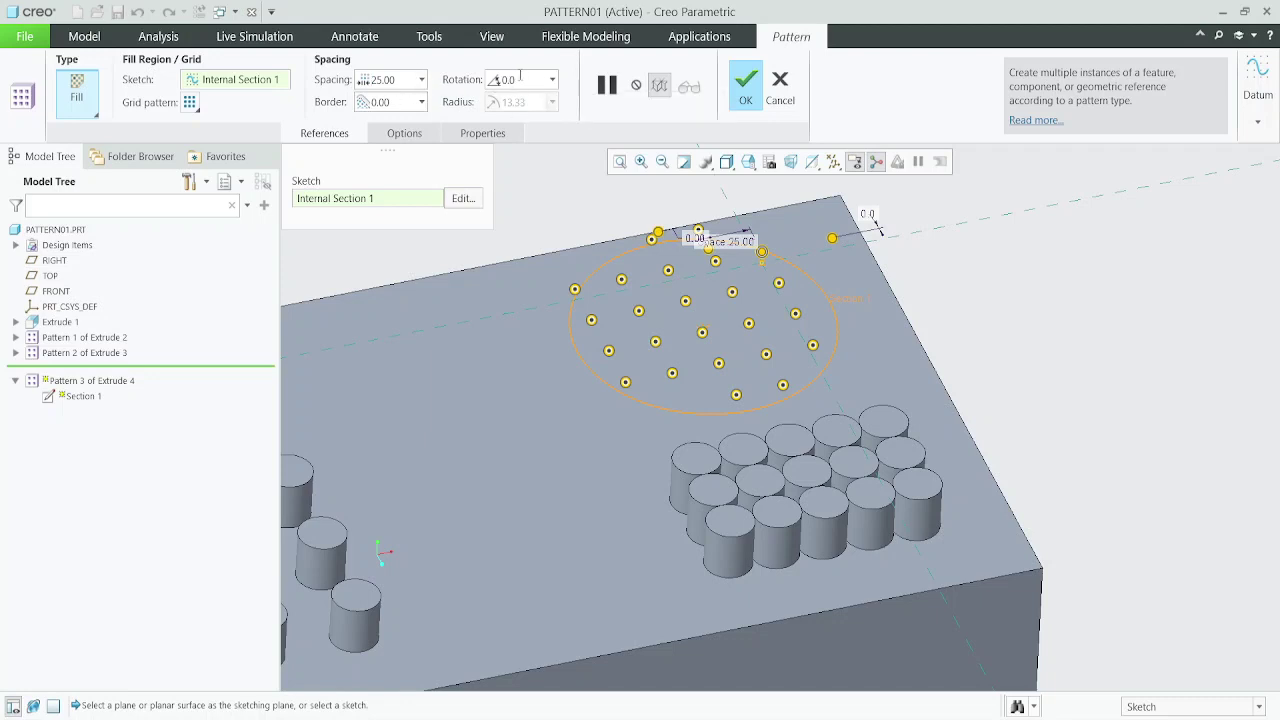
- Set the fill pattern's border distance to 5 mm and inspect the members' offset from the circular boundary
double_click(395, 102)
text(5)
key(Return)
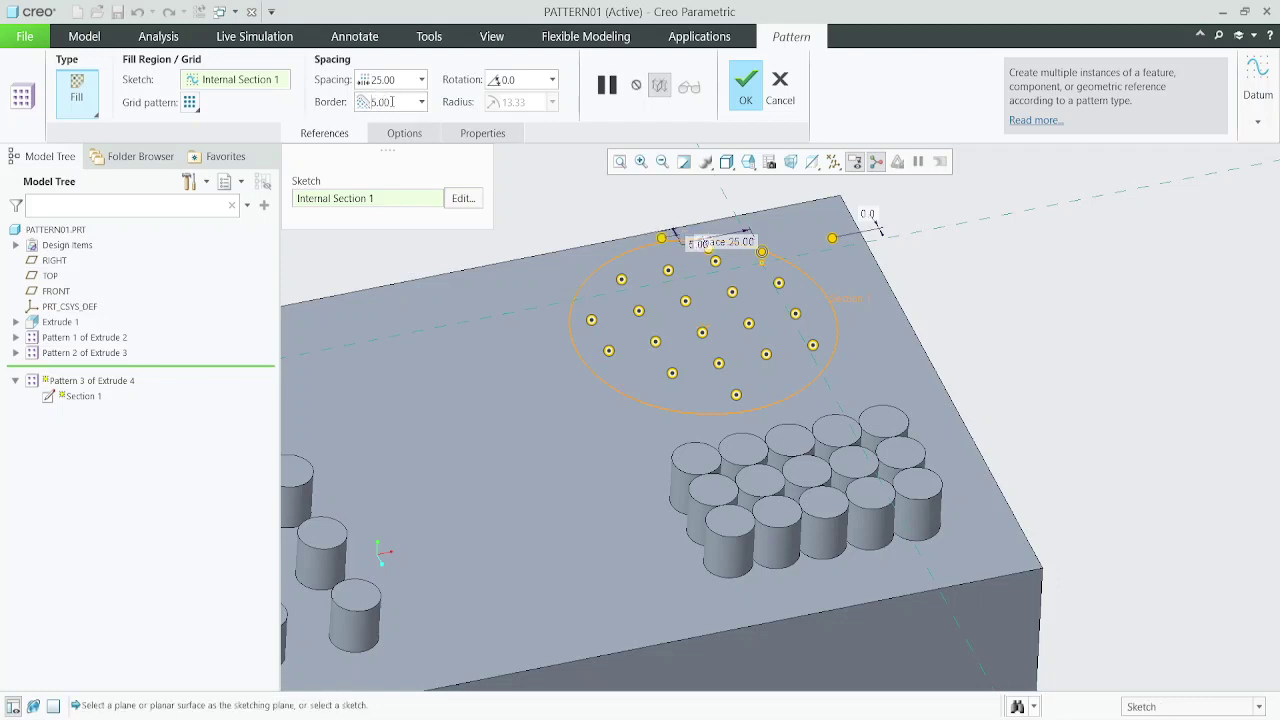
middle_drag(820, 338, 695, 495)
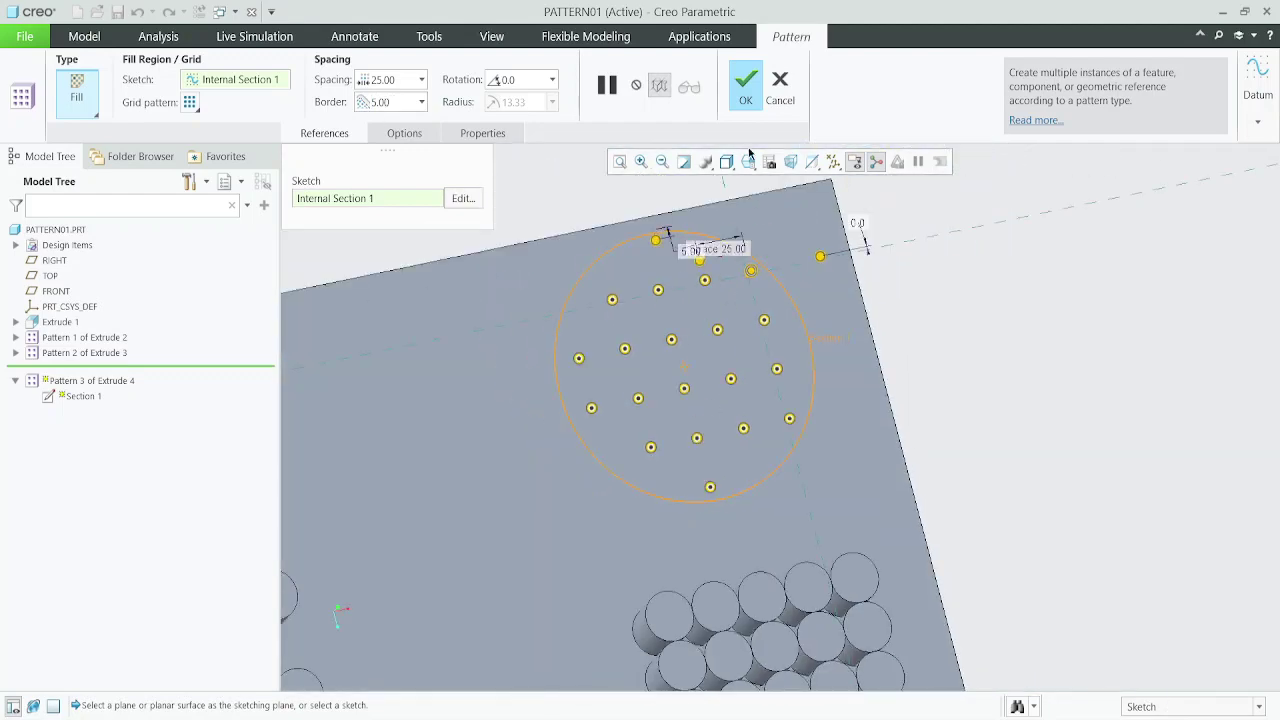
scroll(664, 252, down, 5)
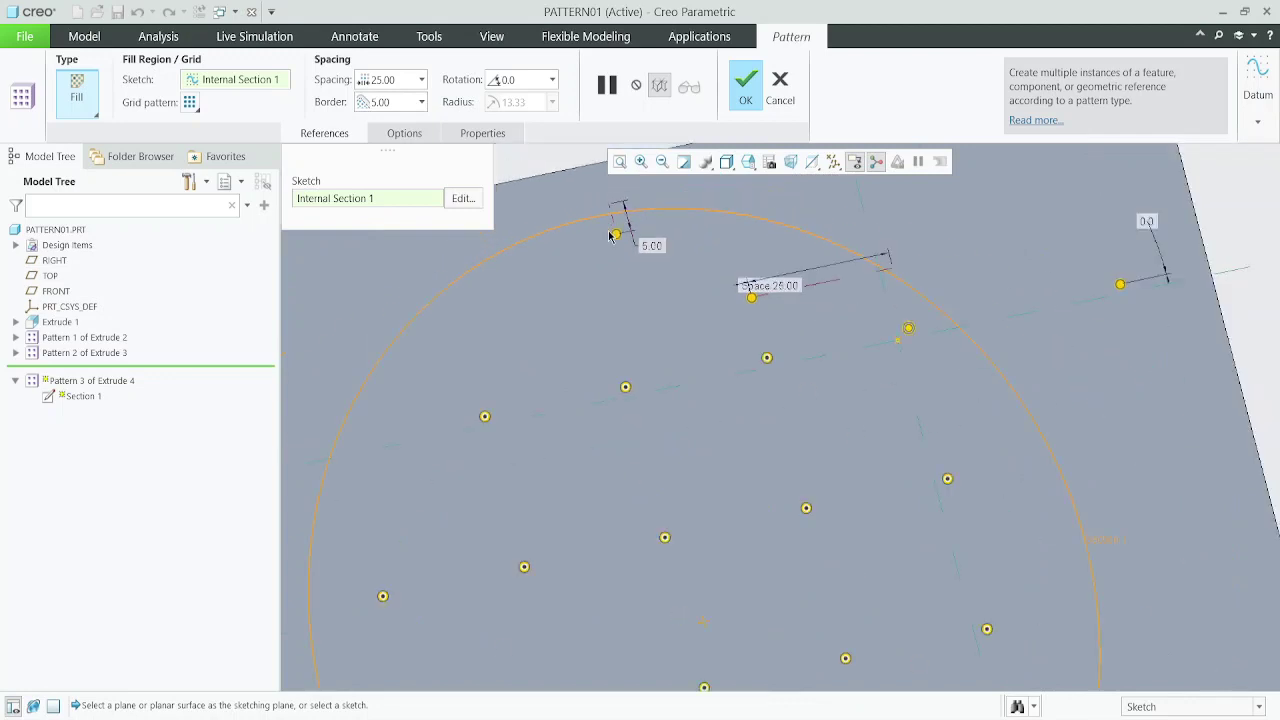
scroll(780, 252, up, 5)
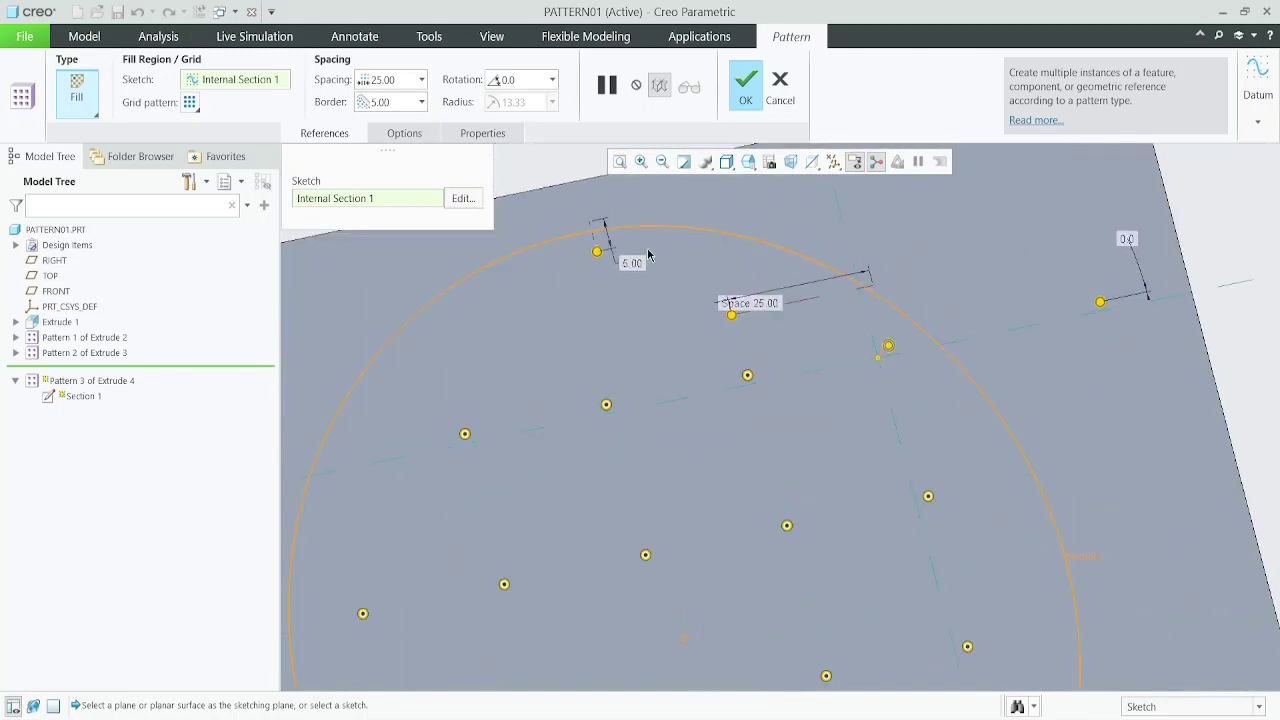
scroll(899, 256, down, 1)
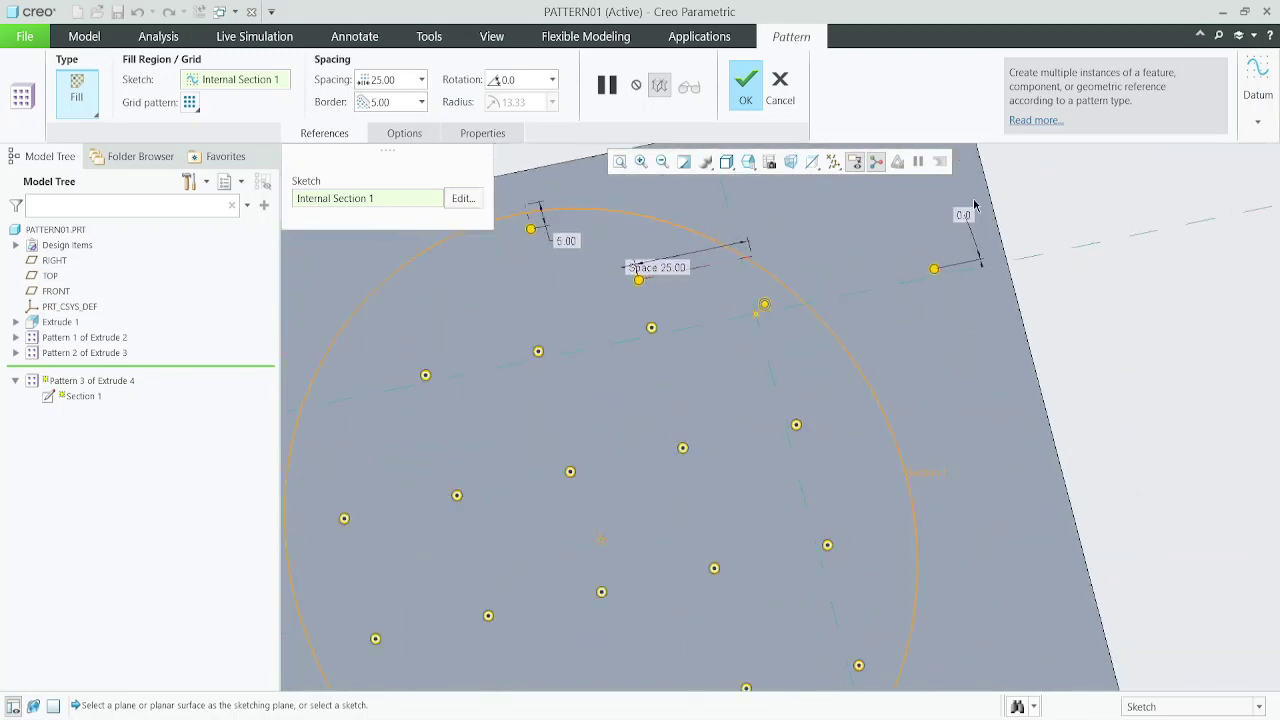
- Rotate the fill grid by 45 degrees and accept the pattern of small cylinders
click(521, 78)
text(45)
key(Return)
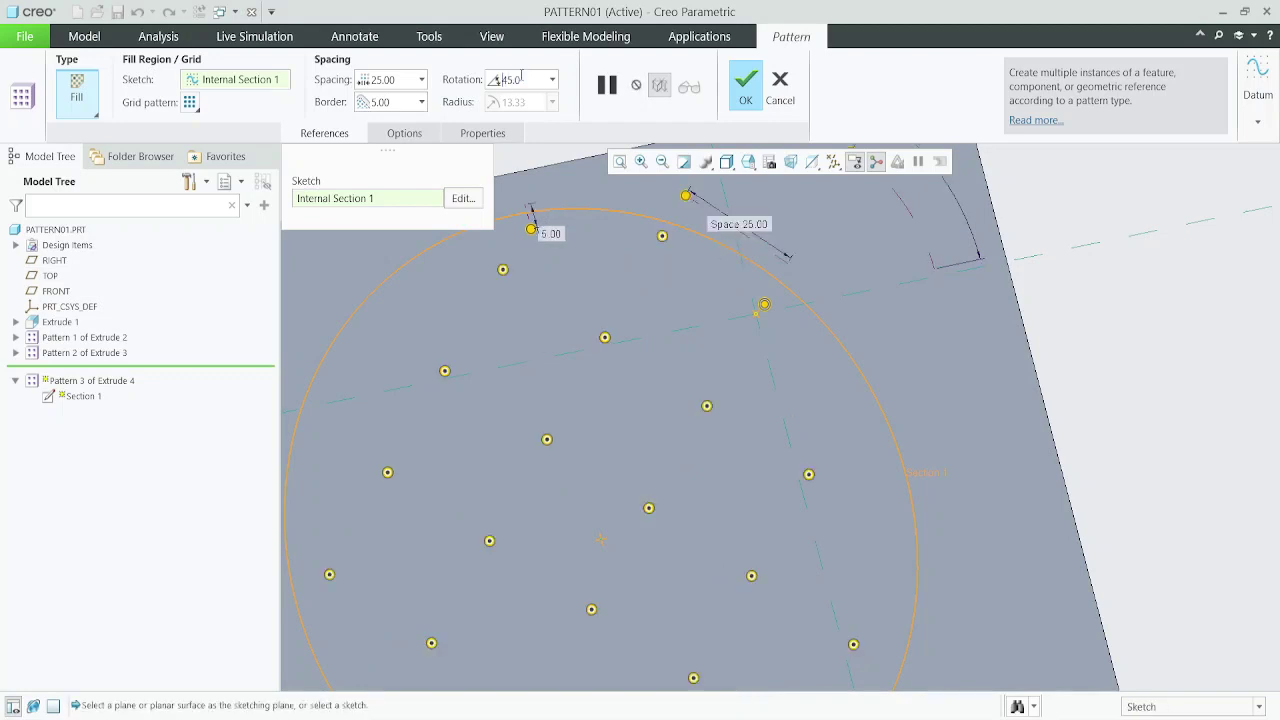
scroll(768, 362, up, 3)
scroll(802, 328, down, 1)
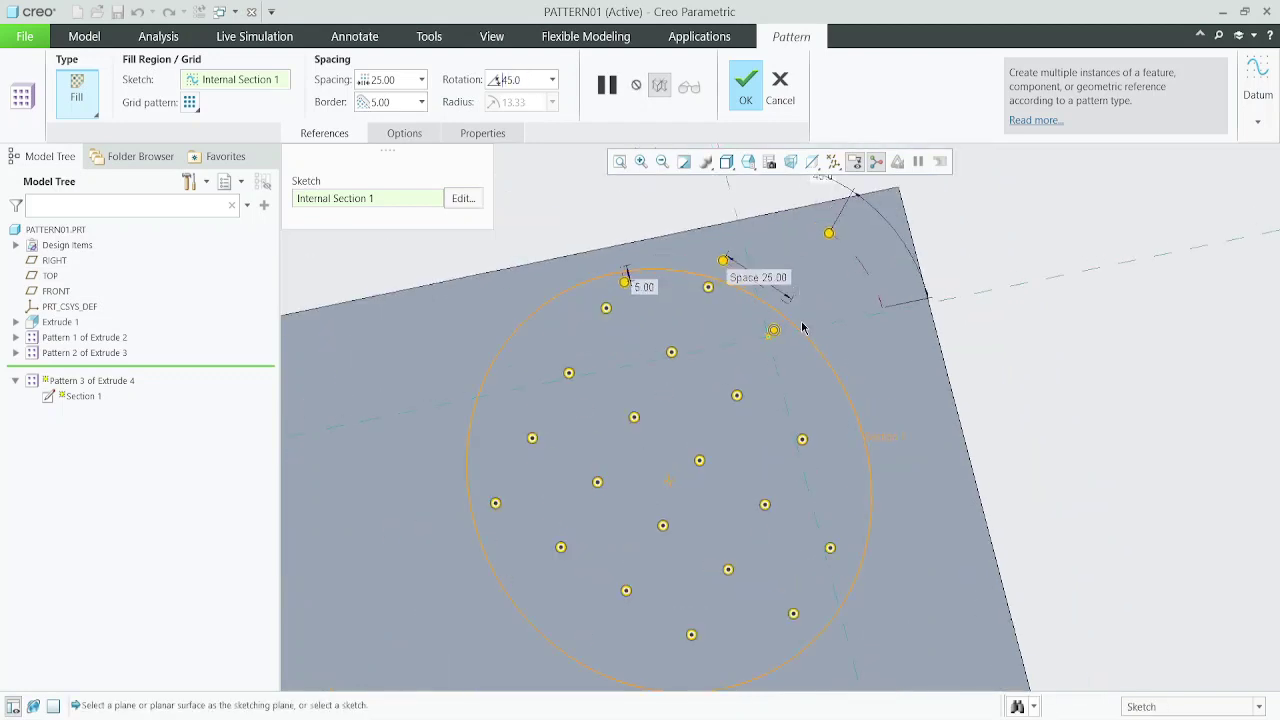
scroll(750, 300, up, 1)
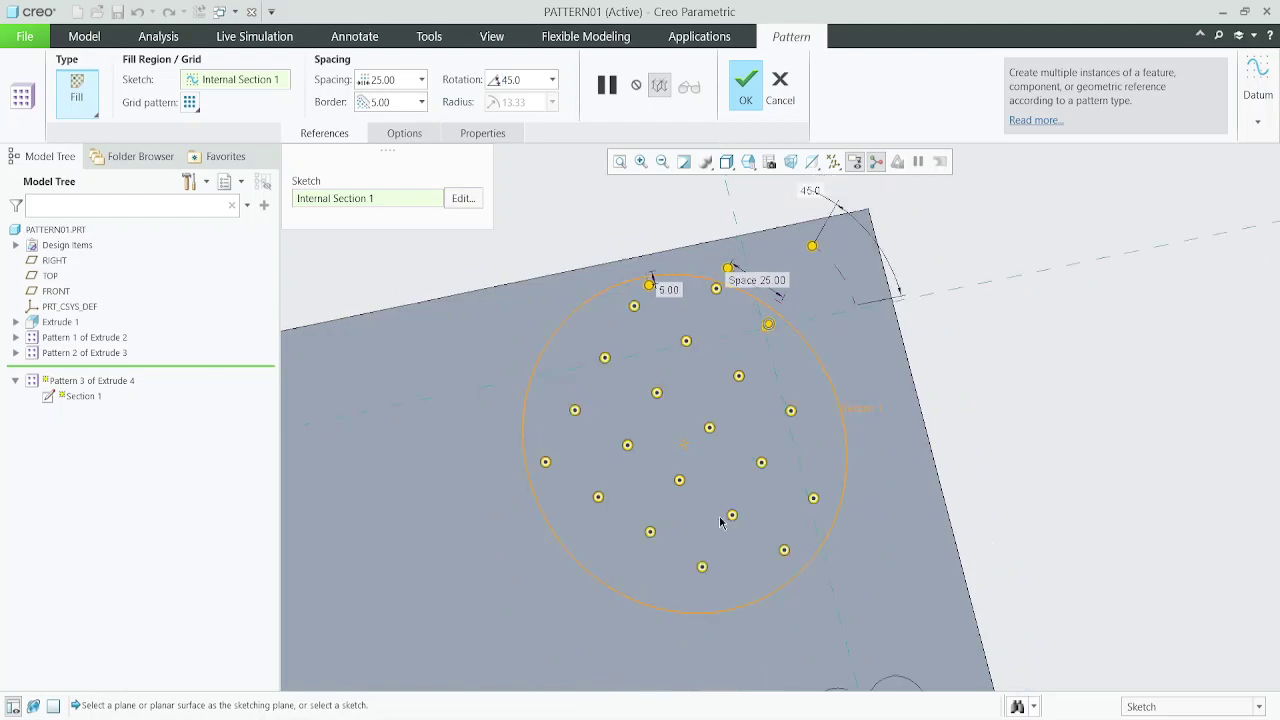
click(746, 88)
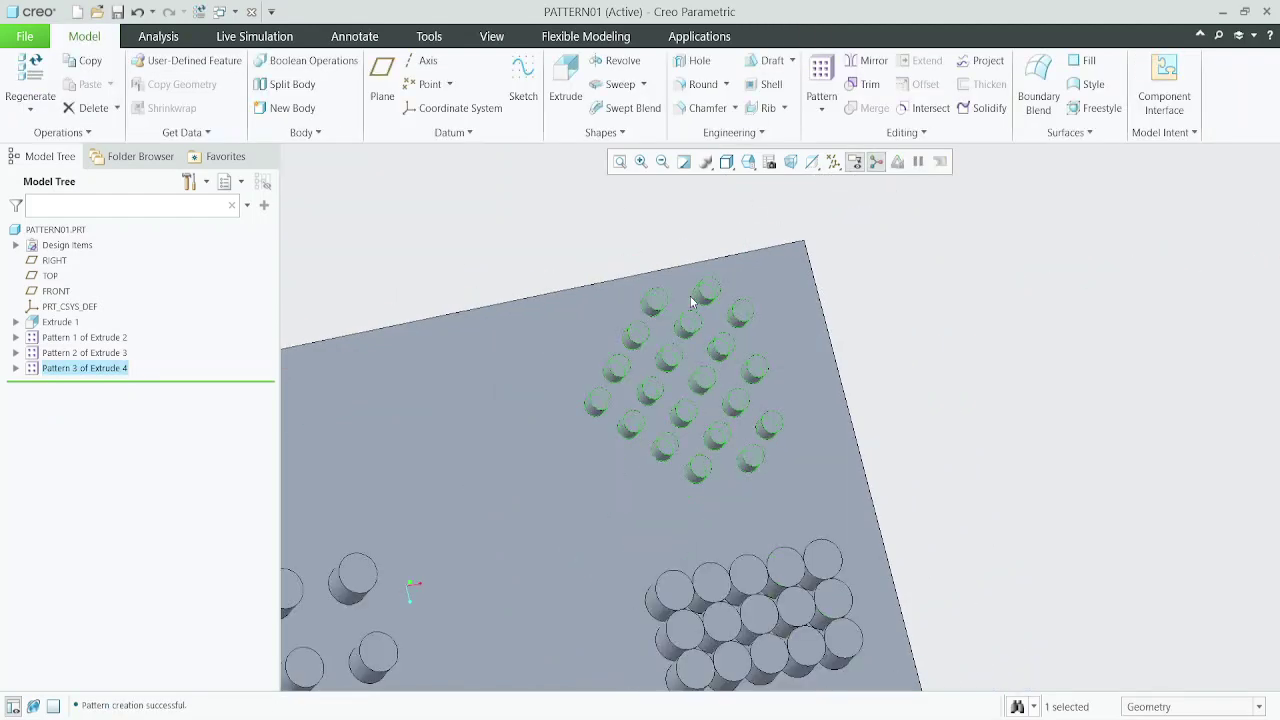
- Clear the selection and examine the fill pattern of small cylinders alongside the two other grids on the top face
click(1001, 451)
scroll(763, 411, down, 2)
middle_drag(763, 411, 963, 386)
scroll(964, 382, up, 3)
scroll(755, 393, down, 3)
middle_drag(755, 393, 793, 425)
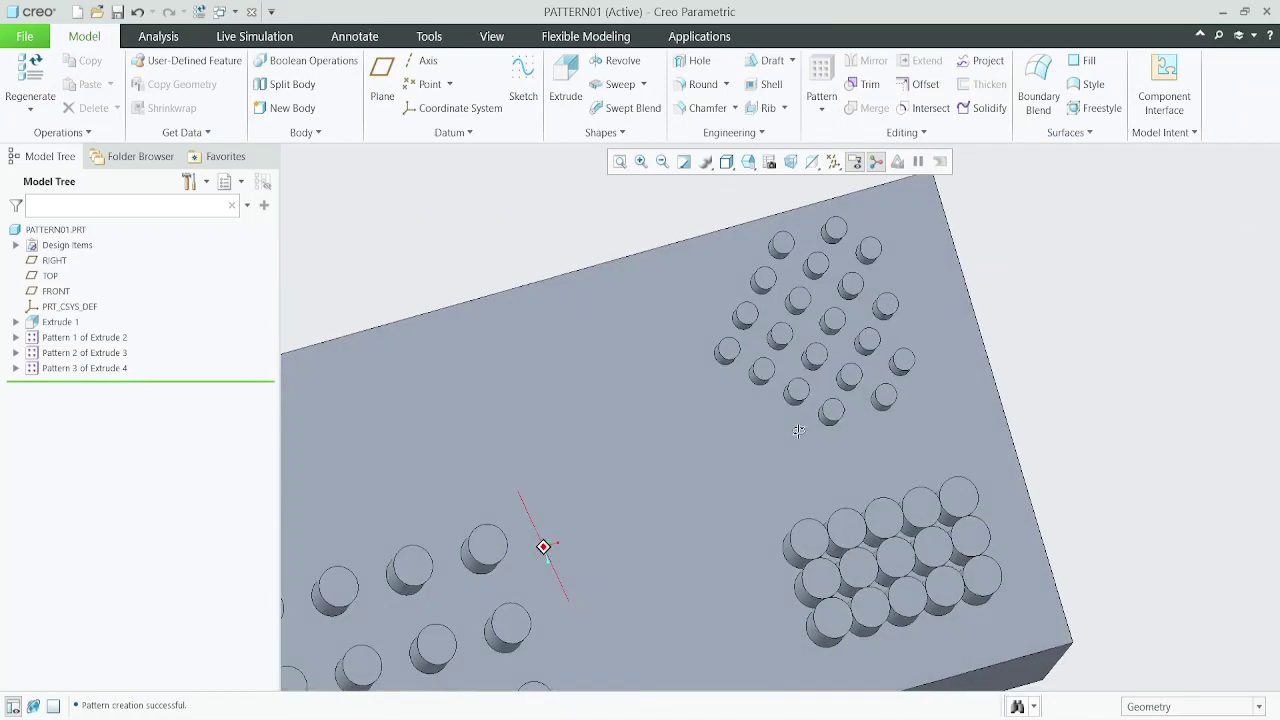
scroll(969, 378, up, 3)
scroll(856, 363, down, 3)
scroll(870, 380, up, 3)
middle_drag(882, 404, 864, 359)
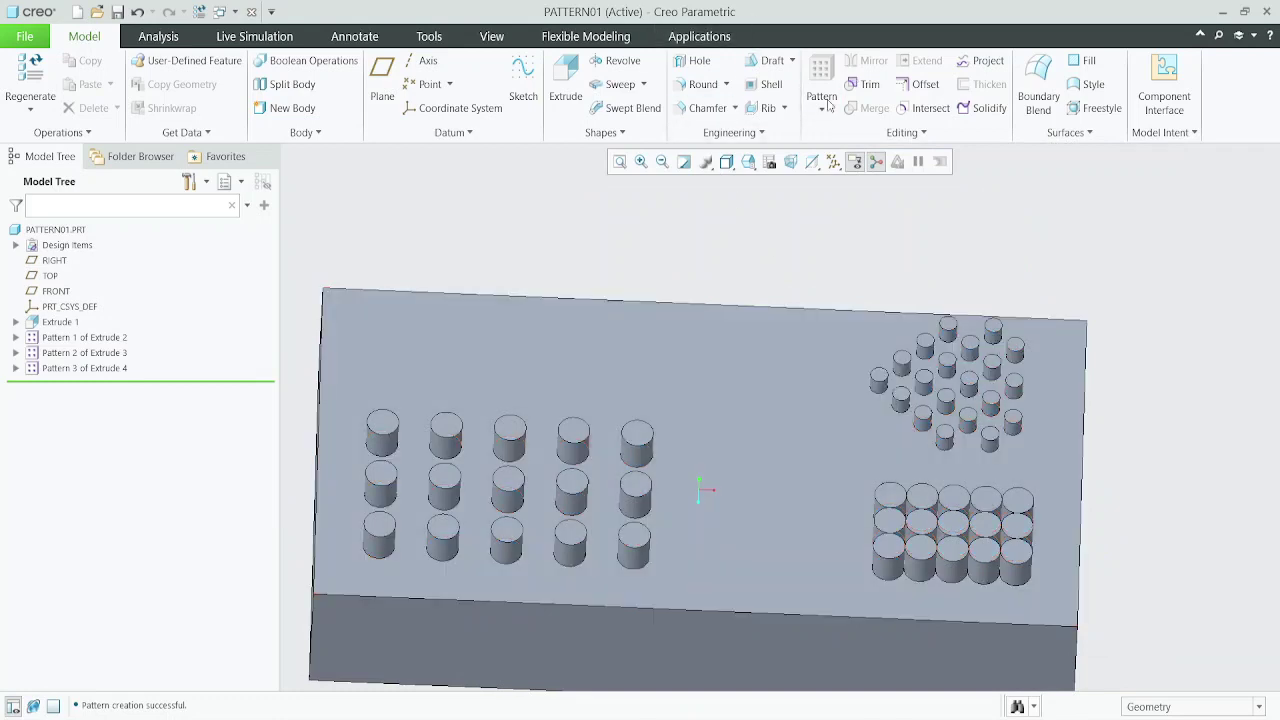
click(797, 374)
click(810, 340)
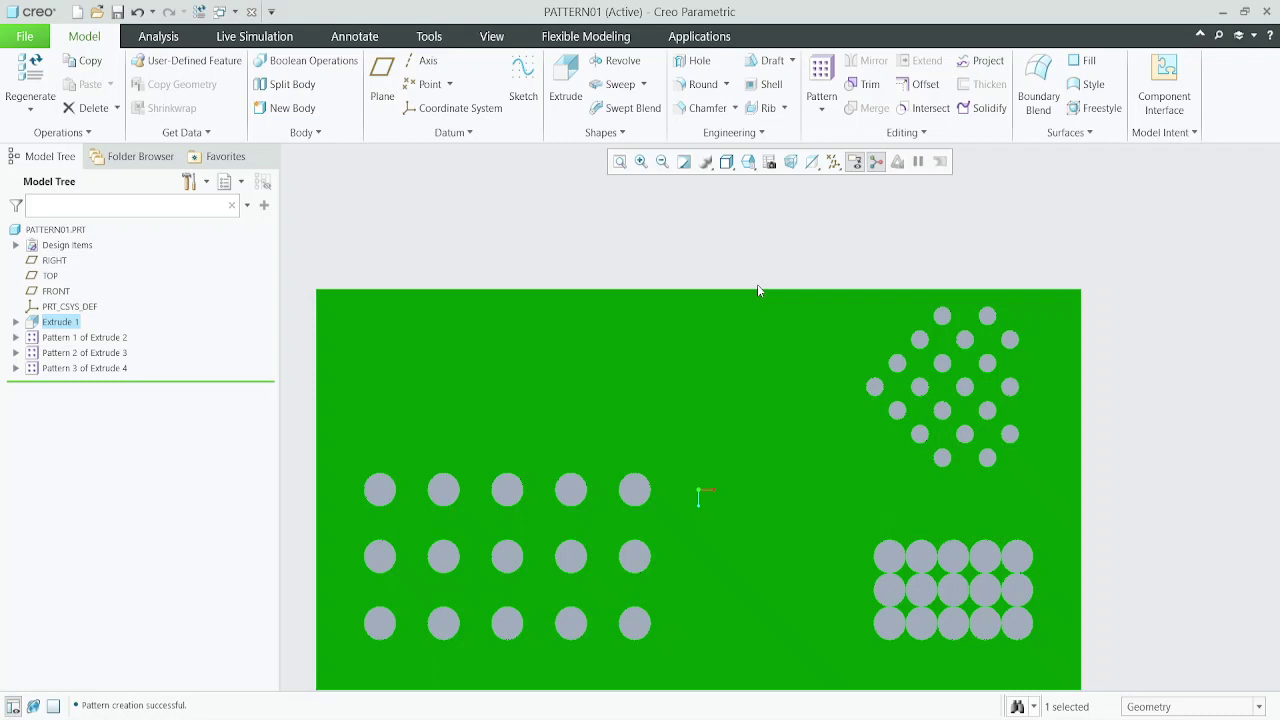
click(821, 70)
scroll(909, 334, up, 5)
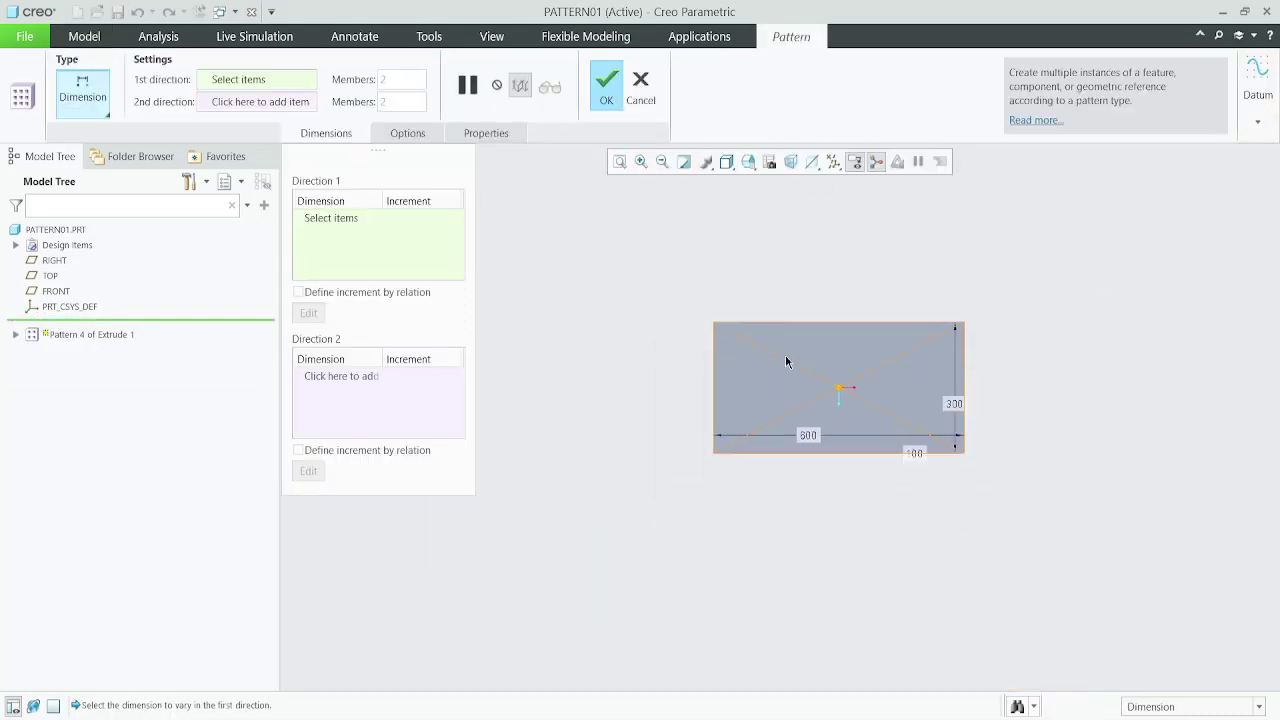
scroll(785, 358, down, 2)
click(98, 112)
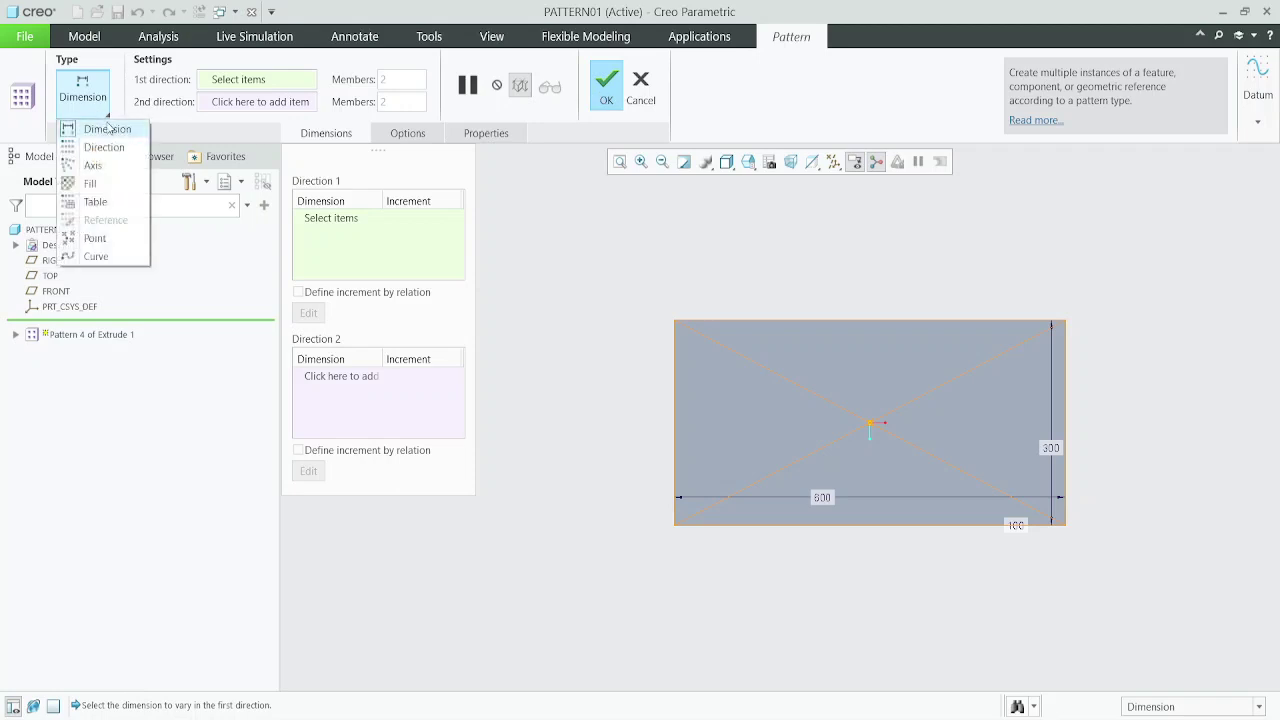
click(640, 90)
click(640, 90)
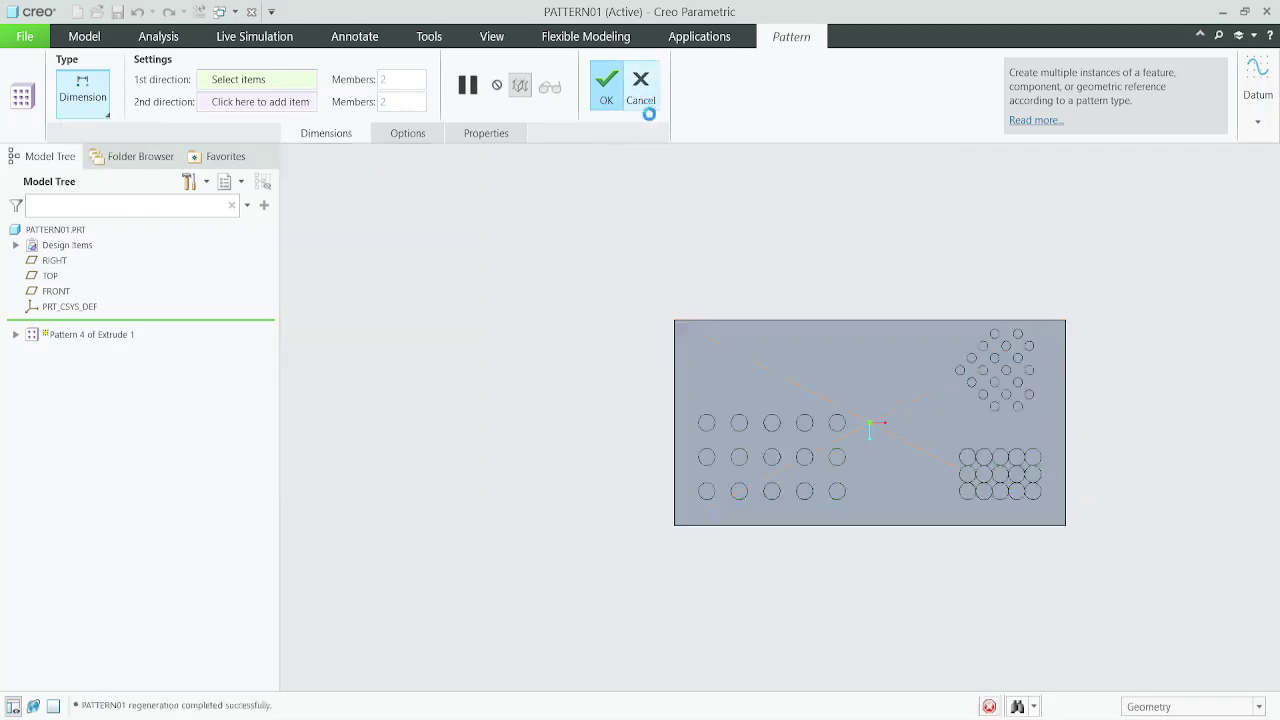
- Extrude a circle about 9.1 mm in diameter from the top face, near the free corner behind the widely spaced grid
click(749, 355)
click(565, 80)
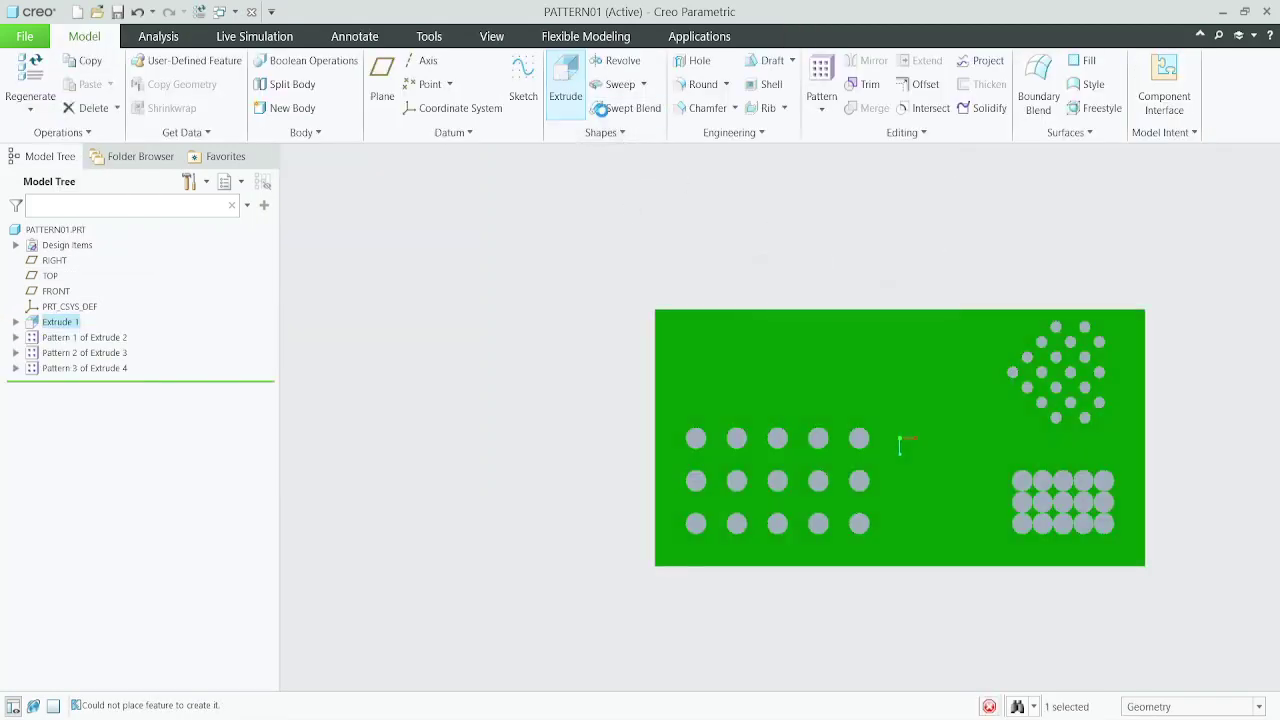
click(368, 107)
scroll(740, 385, up, 5)
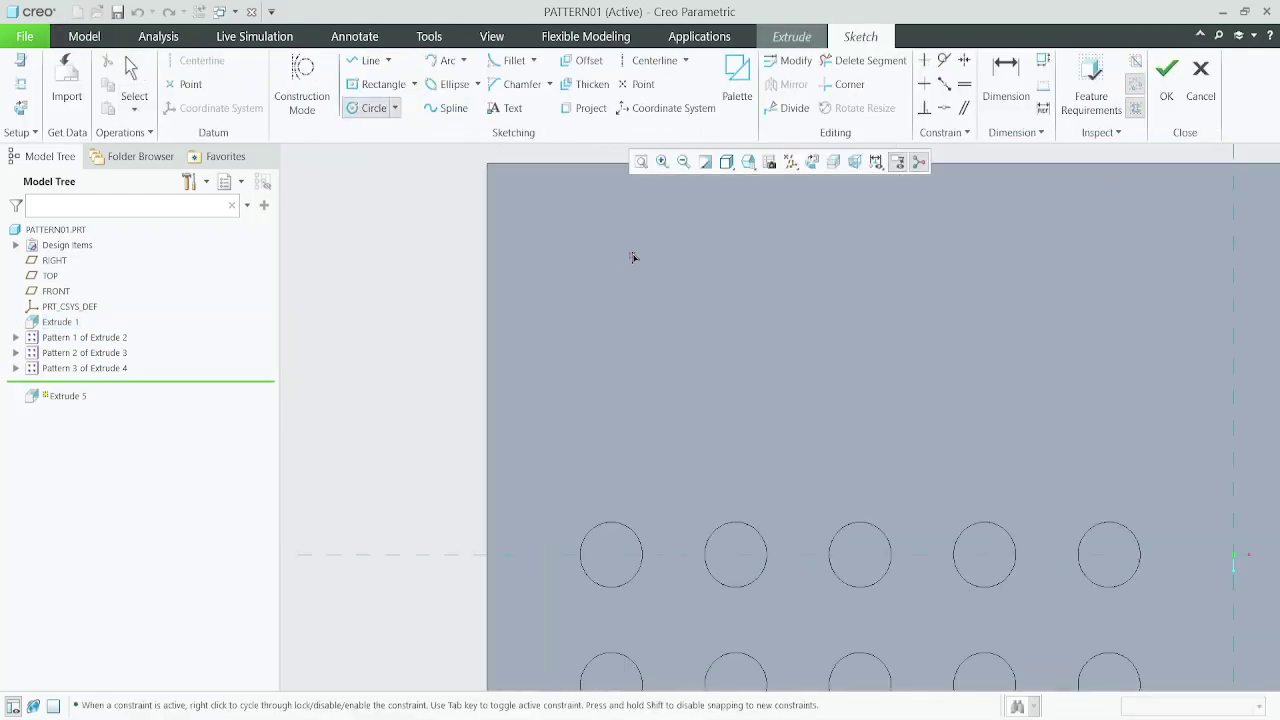
middle_click(711, 283)
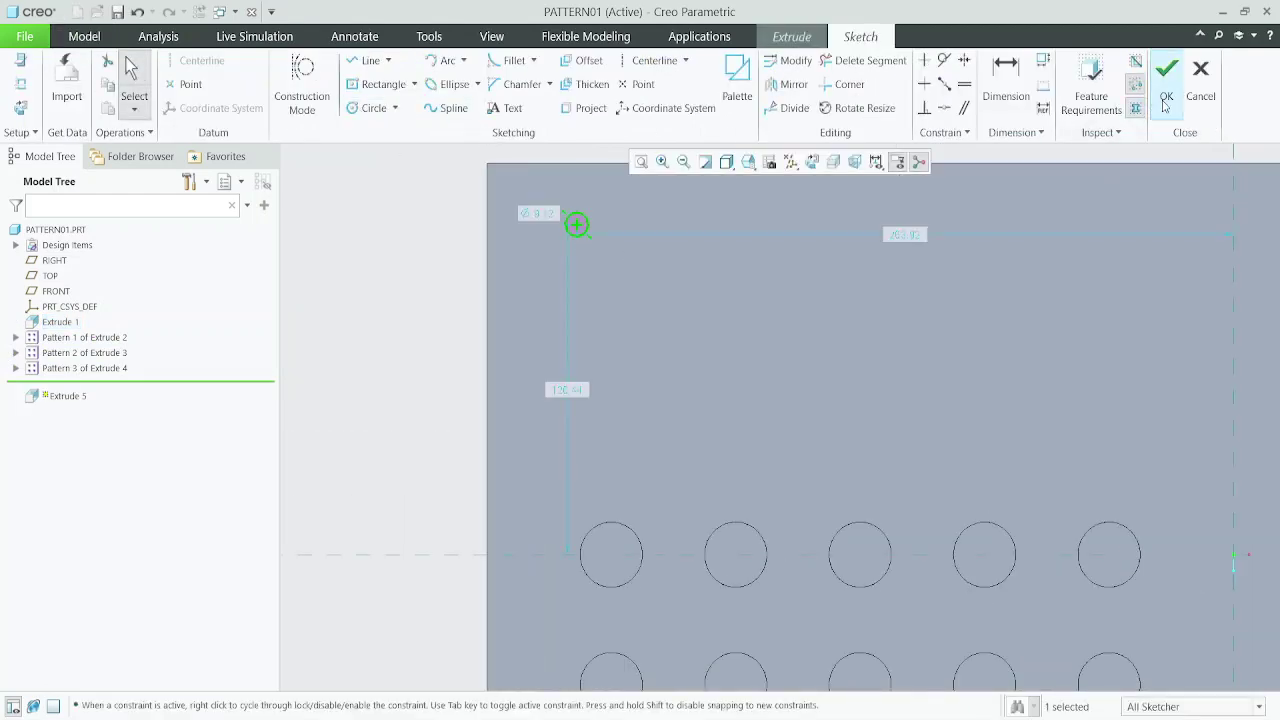
click(1166, 80)
click(696, 85)
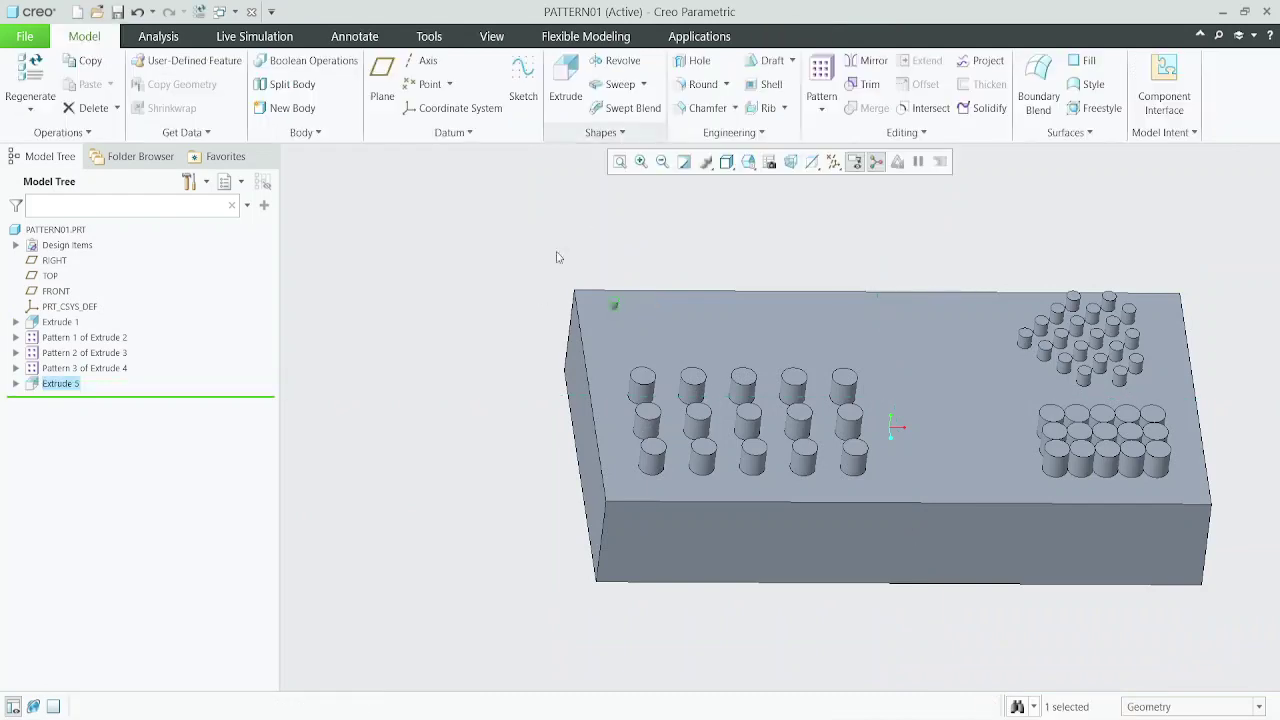
- Start a pattern of the small corner cylinder and set its type to Table
scroll(550, 275, up, 6)
click(679, 290)
scroll(620, 355, down, 5)
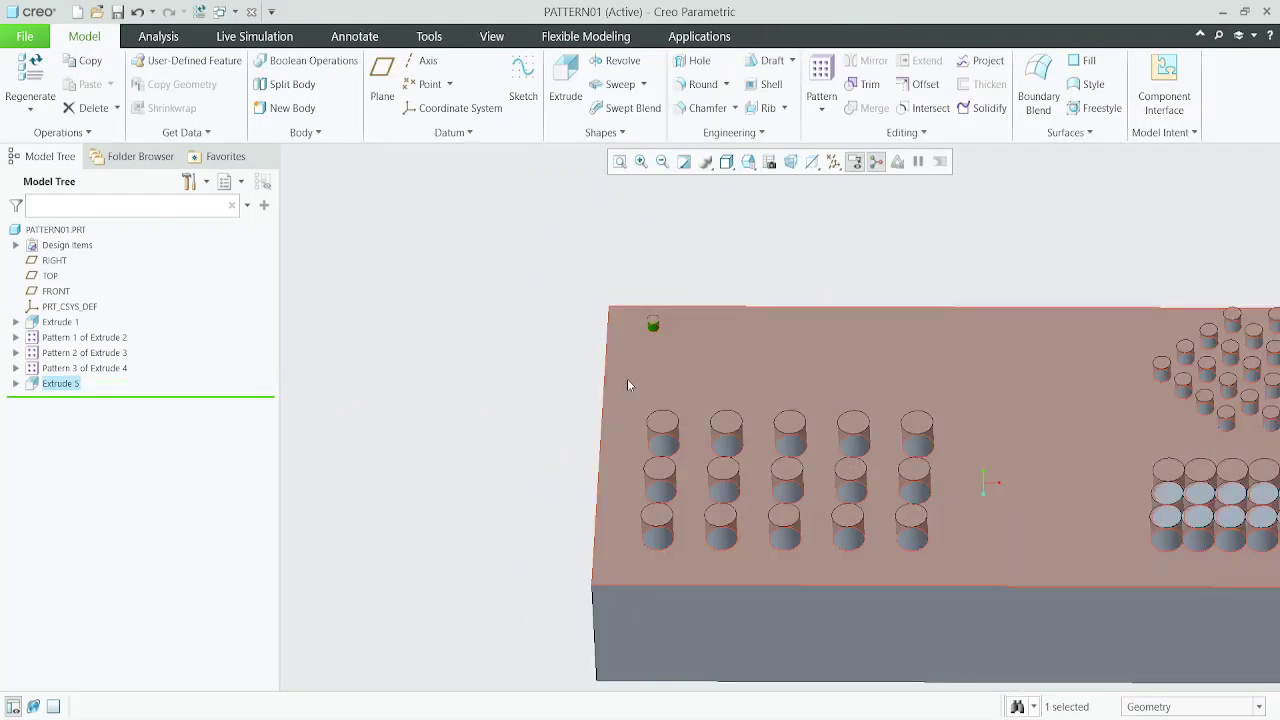
click(821, 75)
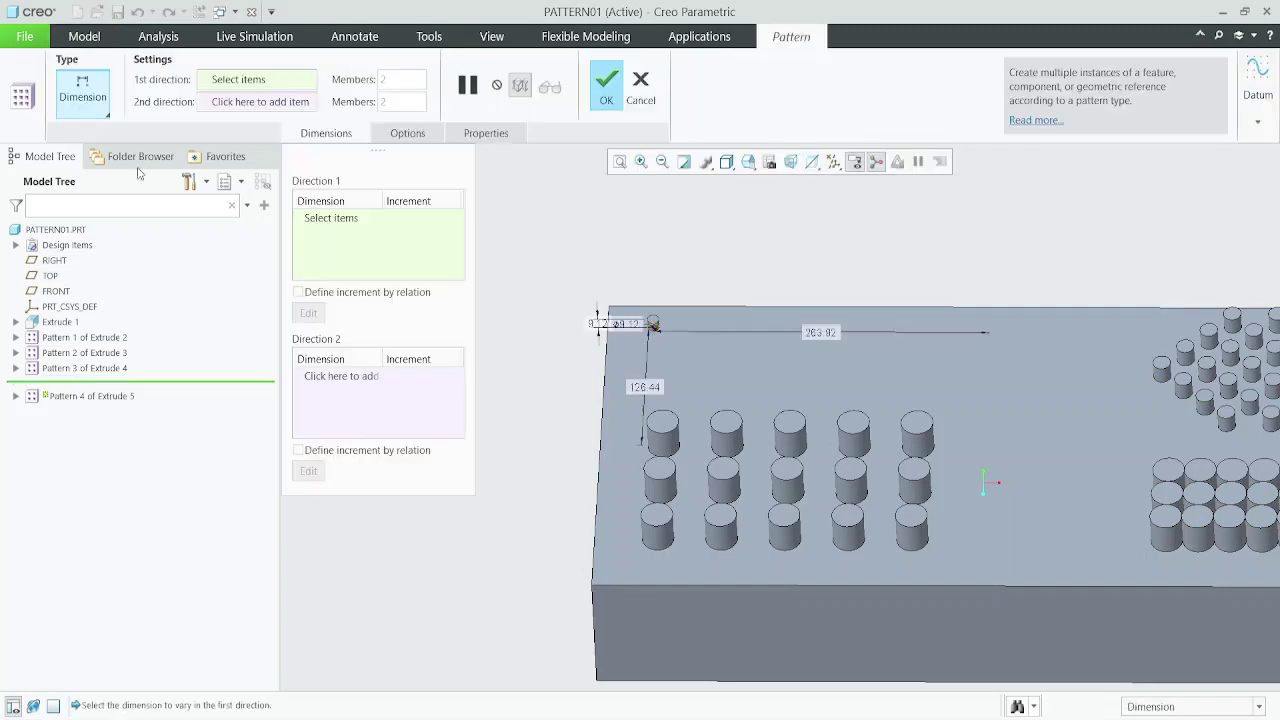
click(87, 107)
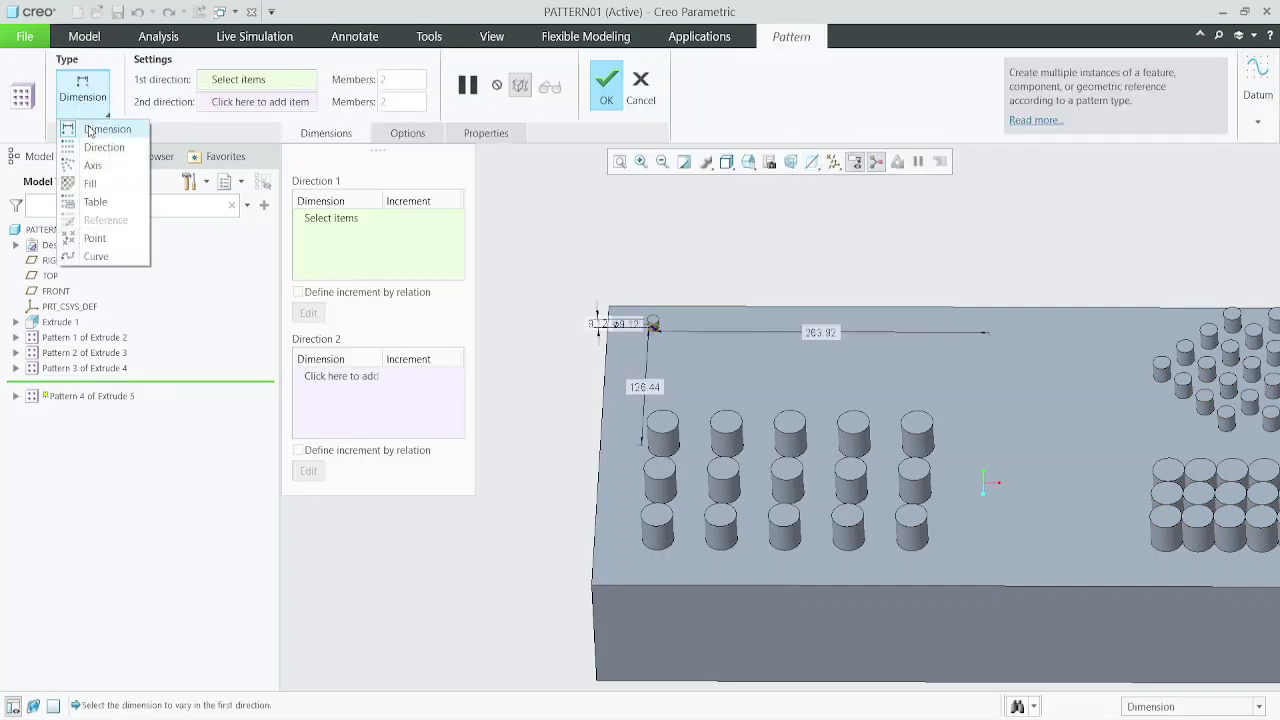
click(96, 202)
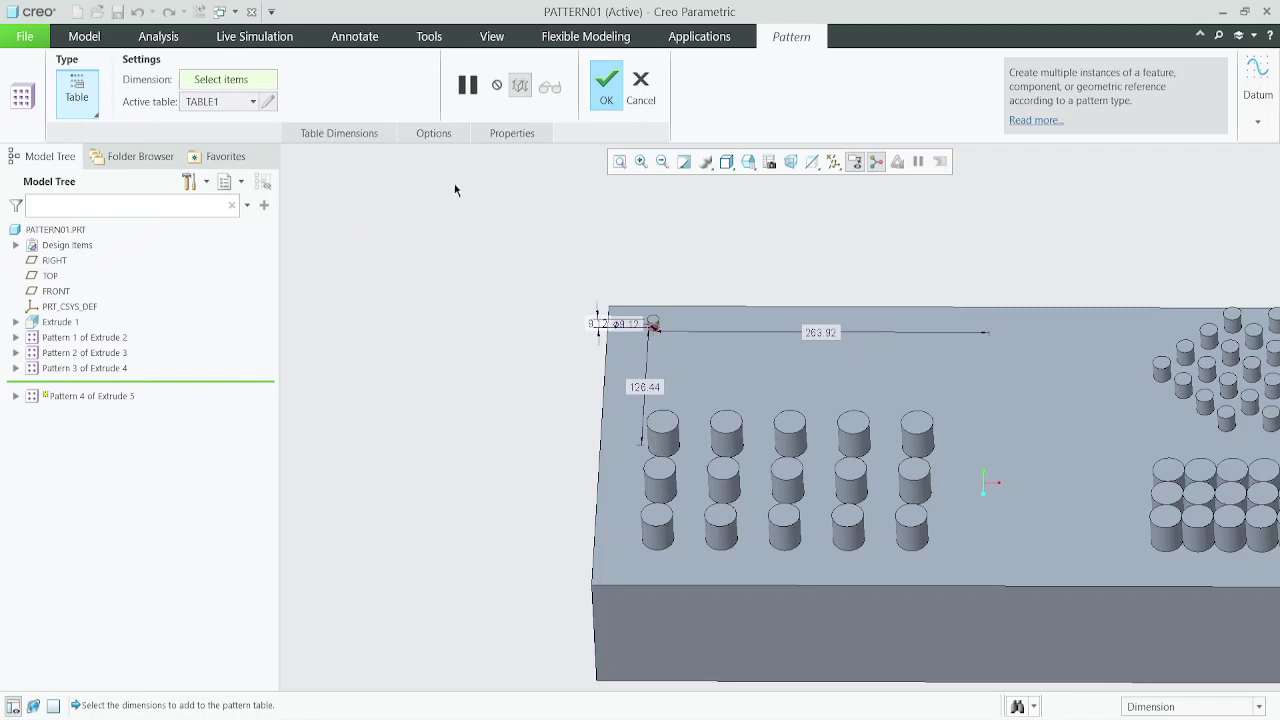
- Add the small cylinder's diameter dimension to the pattern table and view TABLE1 without entering any members
scroll(635, 318, up, 2)
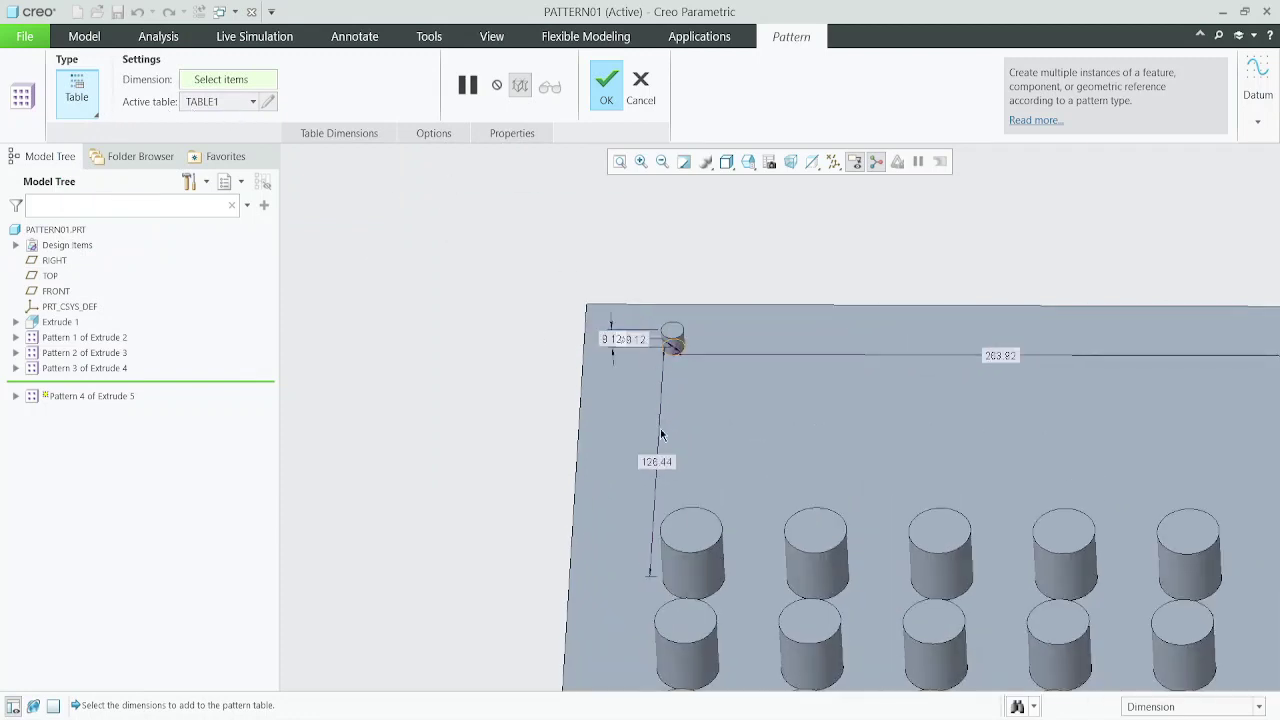
scroll(643, 340, up, 2)
click(645, 344)
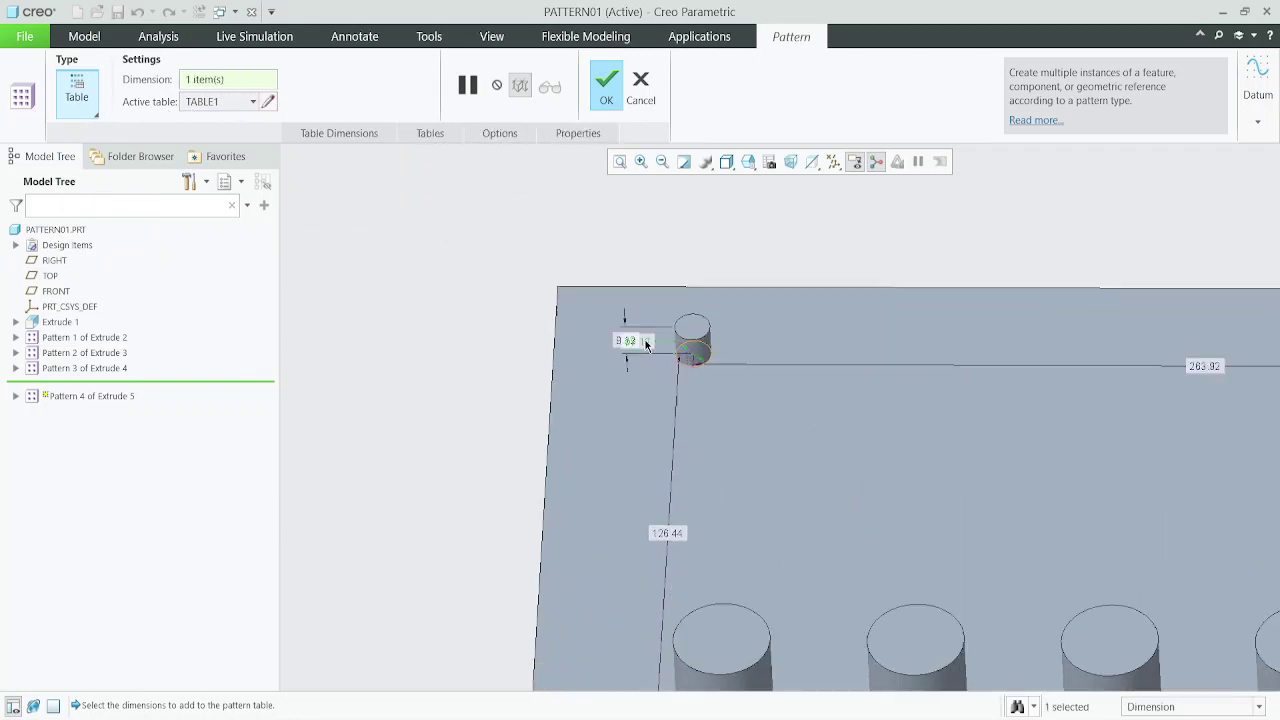
scroll(615, 398, down, 1)
click(268, 101)
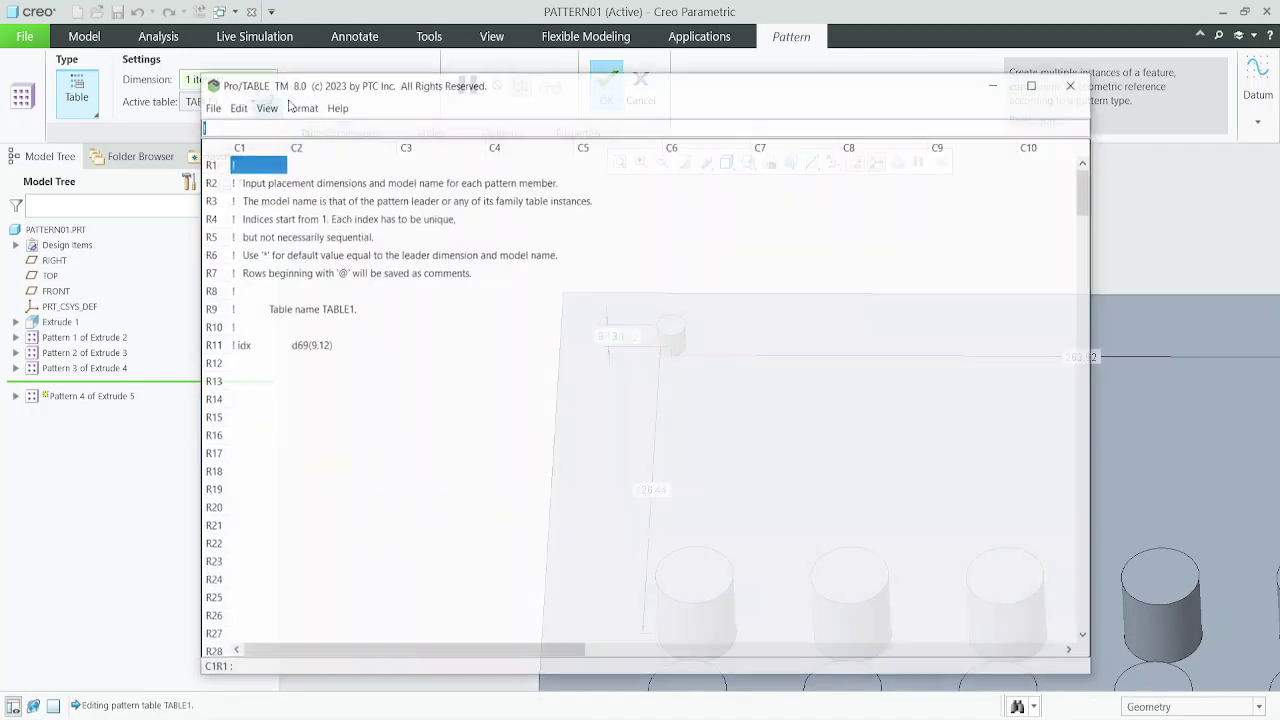
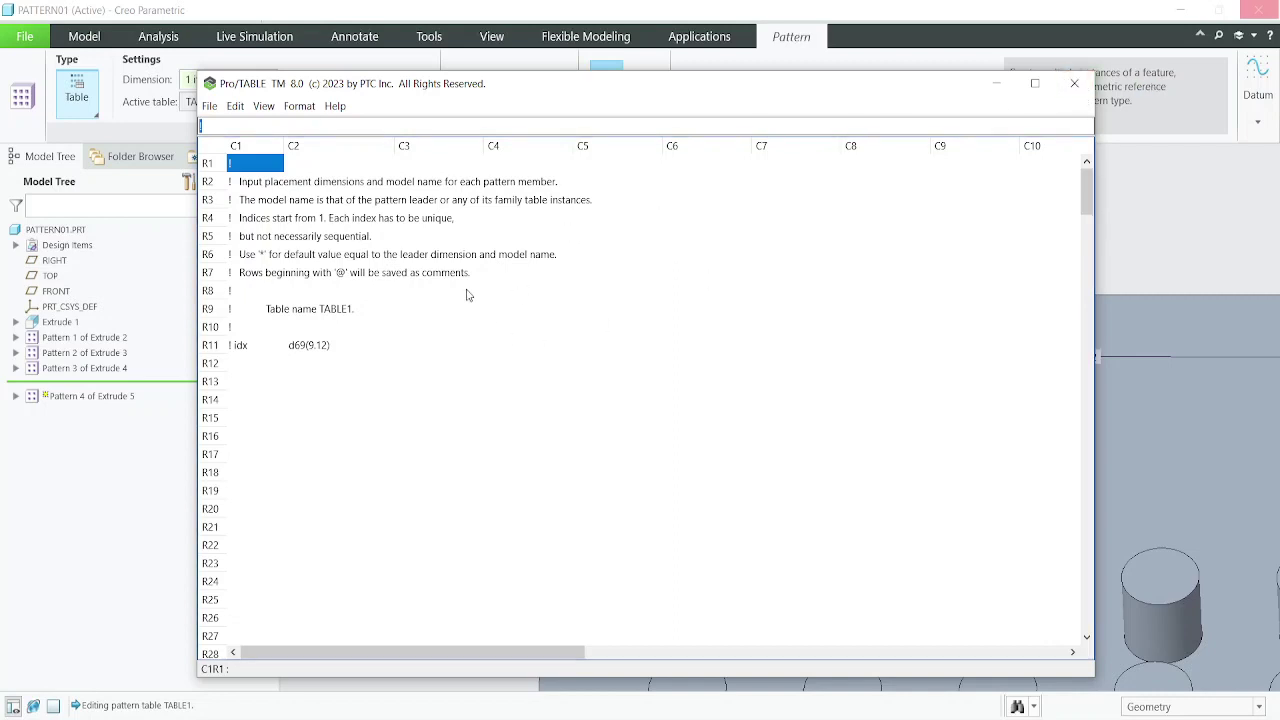
click(1075, 86)
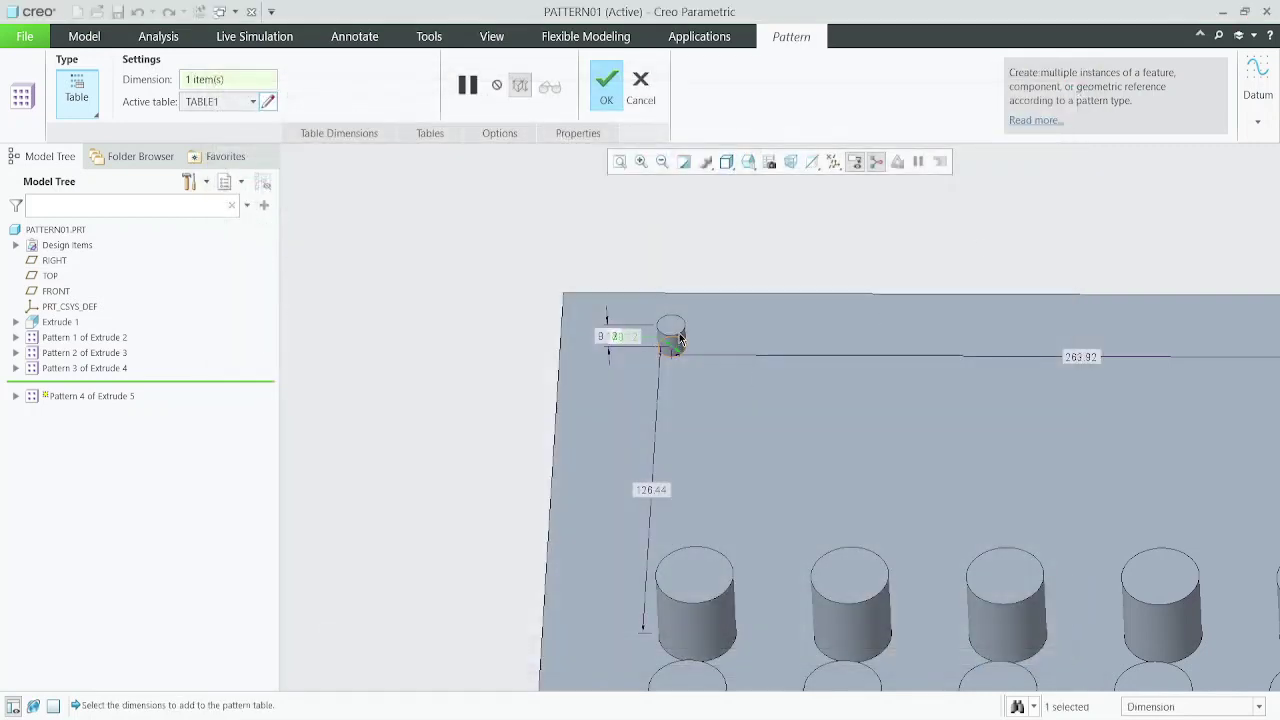
- Examine the small cylinder's diameter, height and placement dimensions, and cancel the table pattern
scroll(680, 341, up, 1)
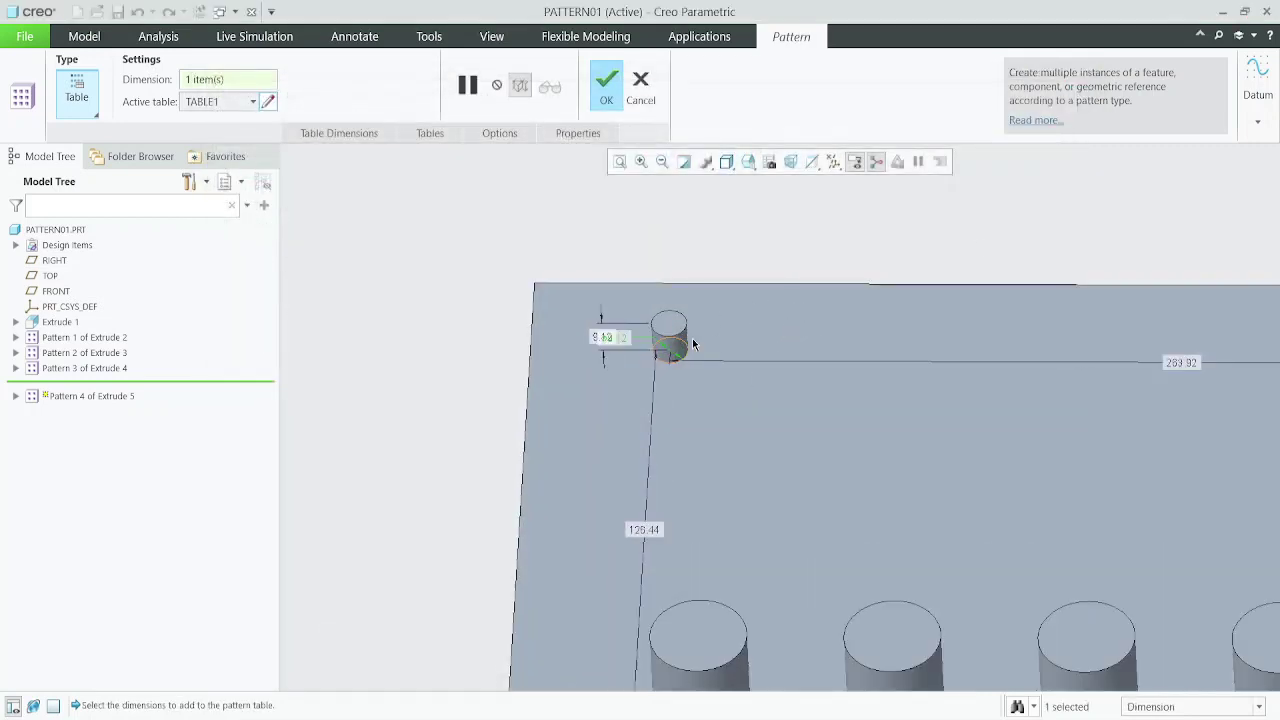
scroll(725, 432, down, 1)
scroll(629, 440, up, 1)
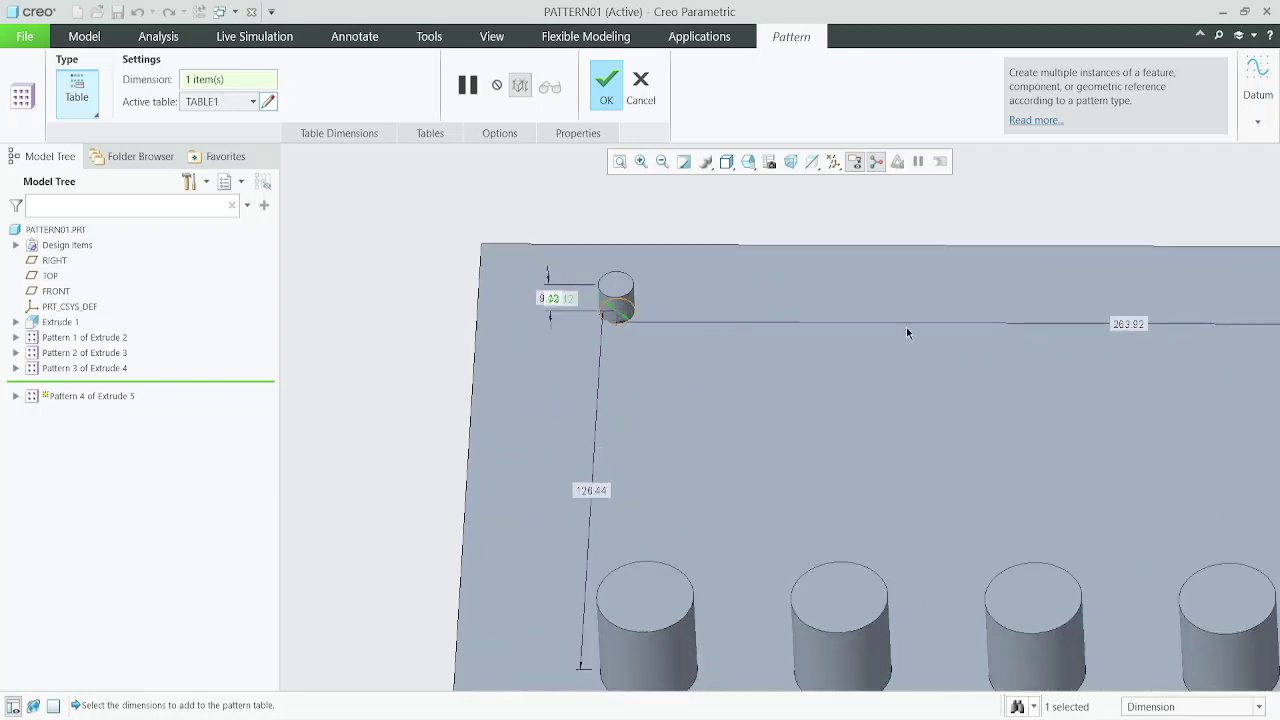
scroll(907, 333, down, 2)
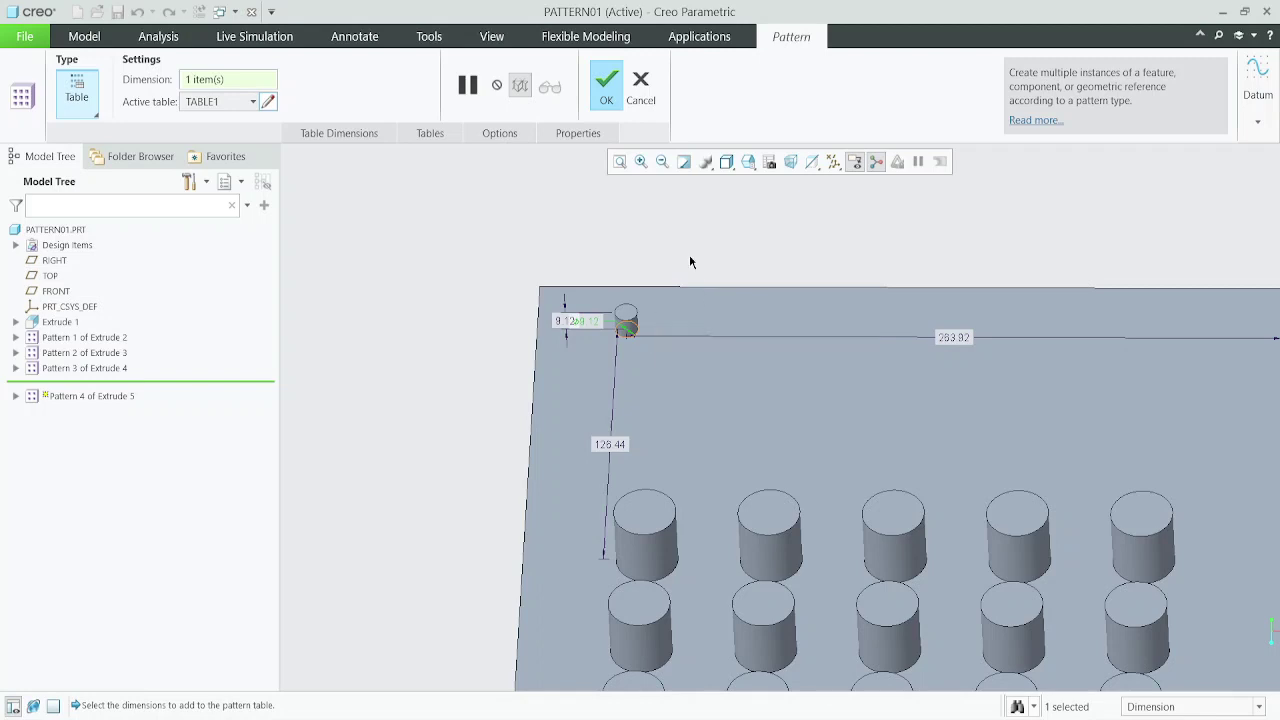
scroll(620, 262, down, 3)
middle_drag(636, 252, 636, 306)
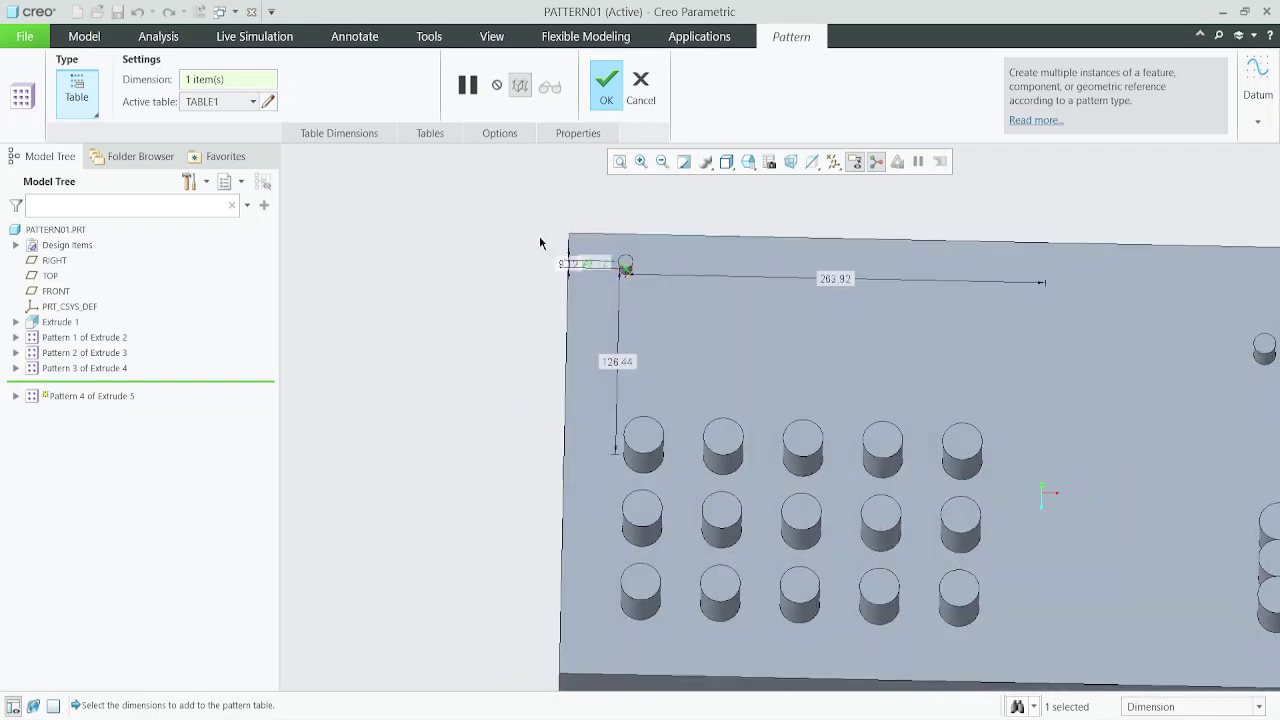
click(641, 90)
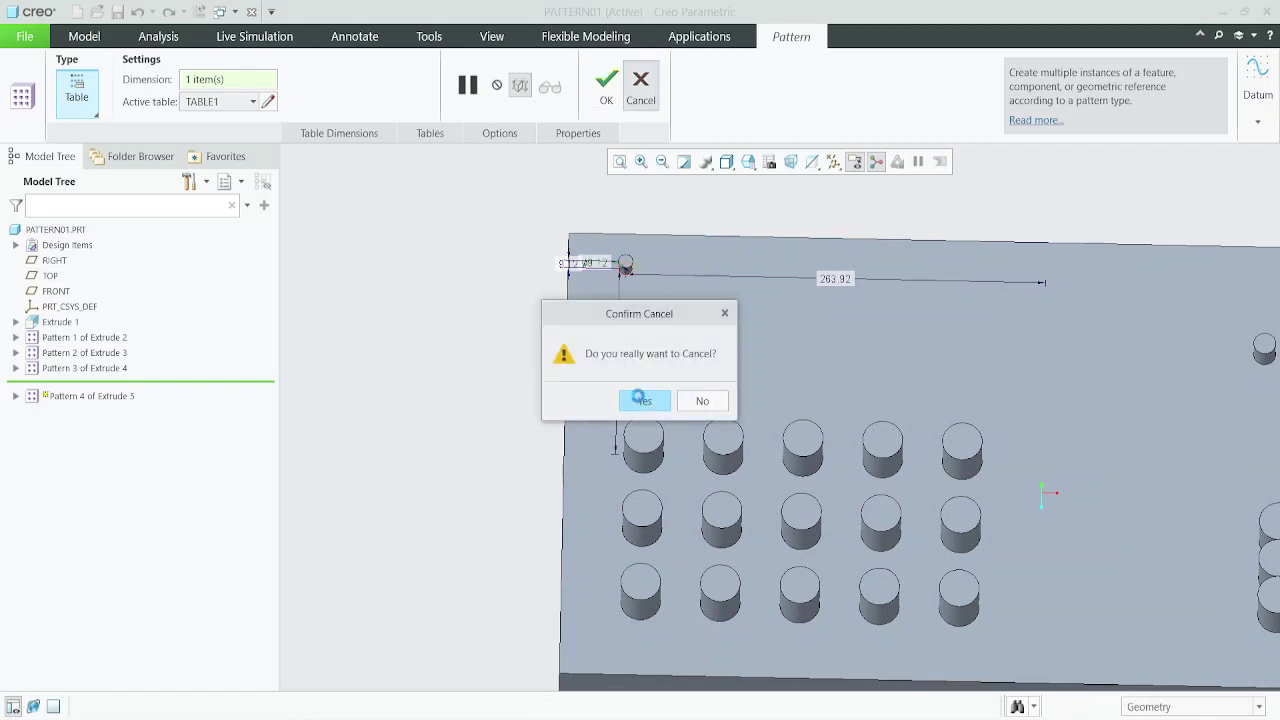
click(634, 400)
- Start a new pattern of the small corner cylinder and set its type to Curve
scroll(643, 293, up, 3)
click(616, 256)
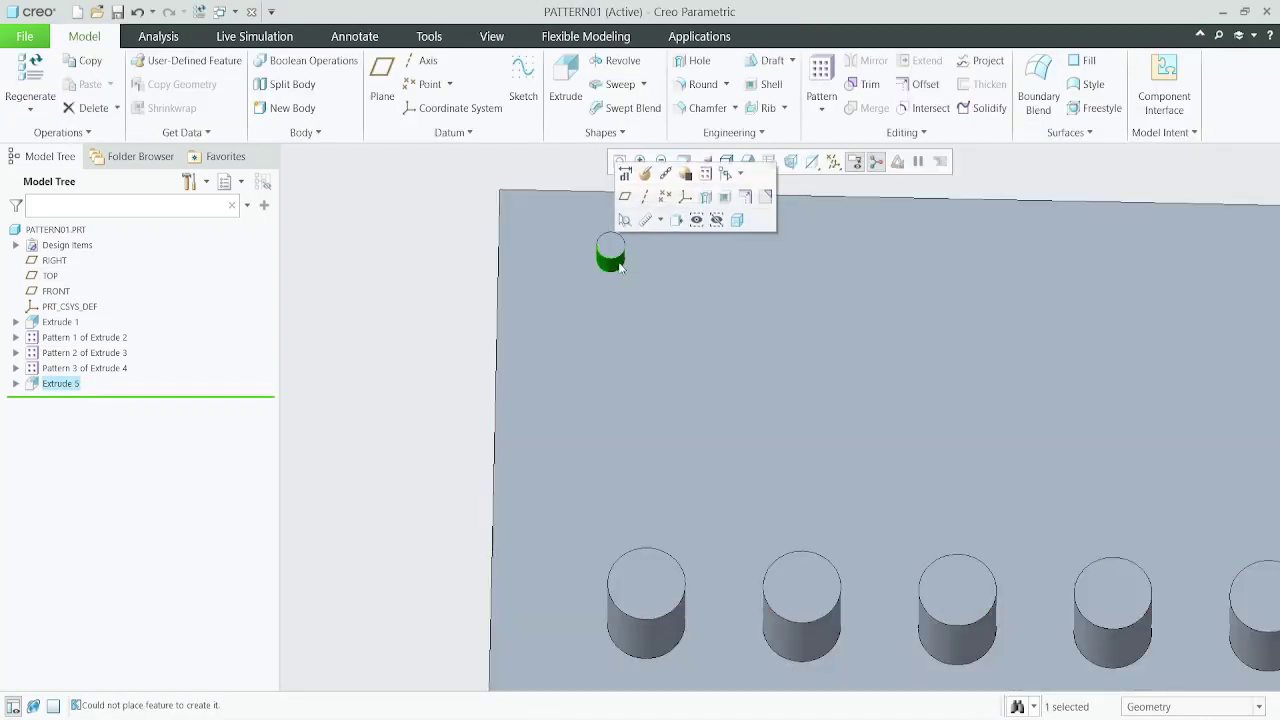
click(820, 80)
click(83, 90)
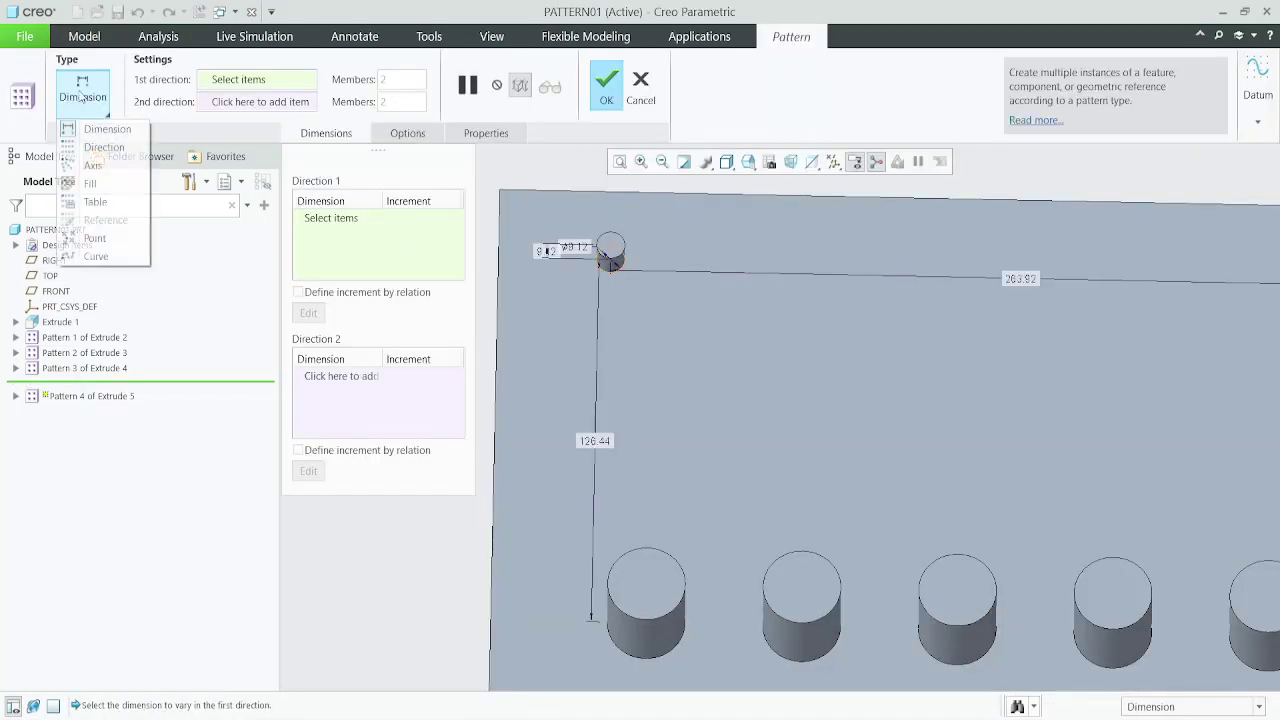
click(95, 257)
- Define the curve pattern's internal sketch on the block's top face with RIGHT as reference, and face the sketch plane
scroll(512, 268, down, 5)
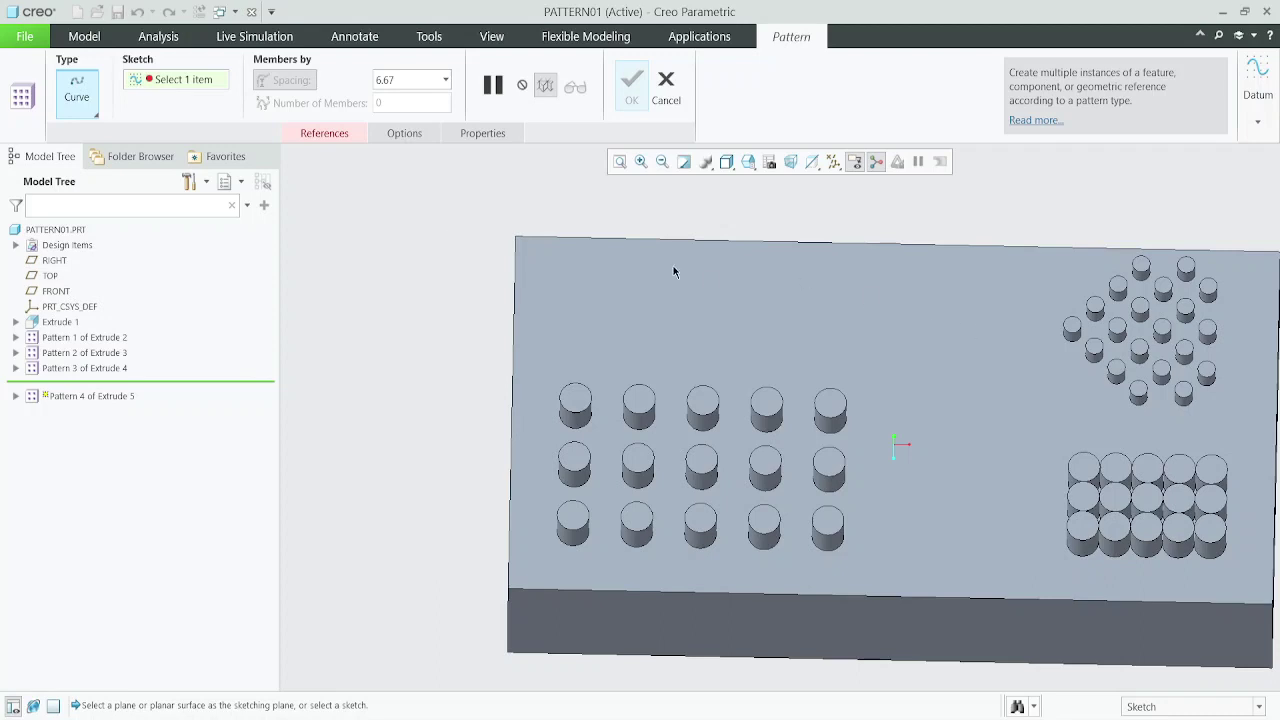
click(321, 136)
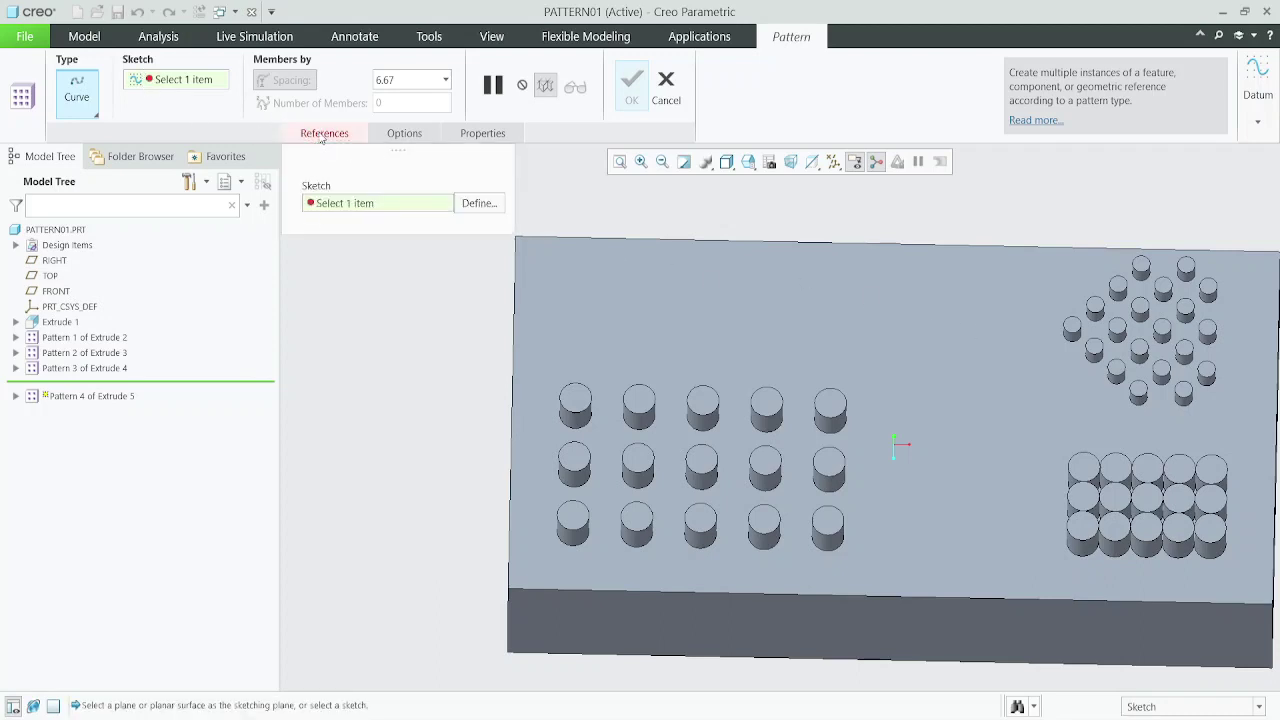
click(478, 203)
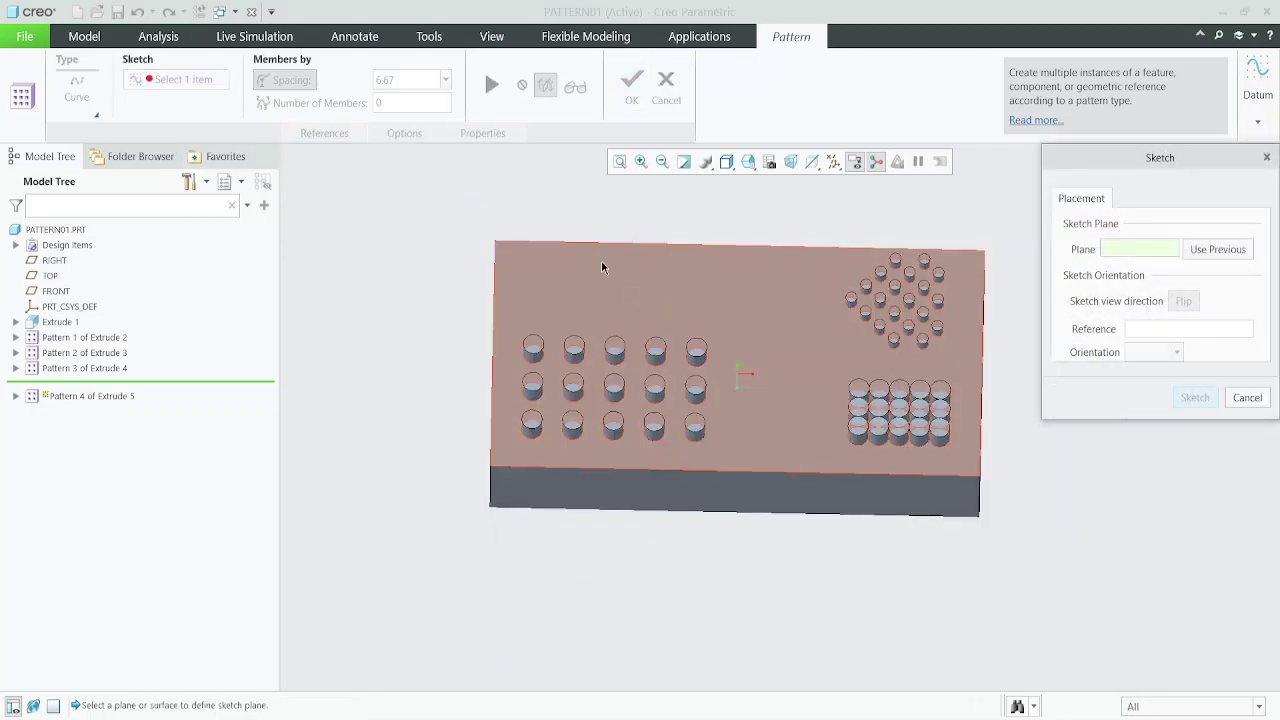
click(591, 281)
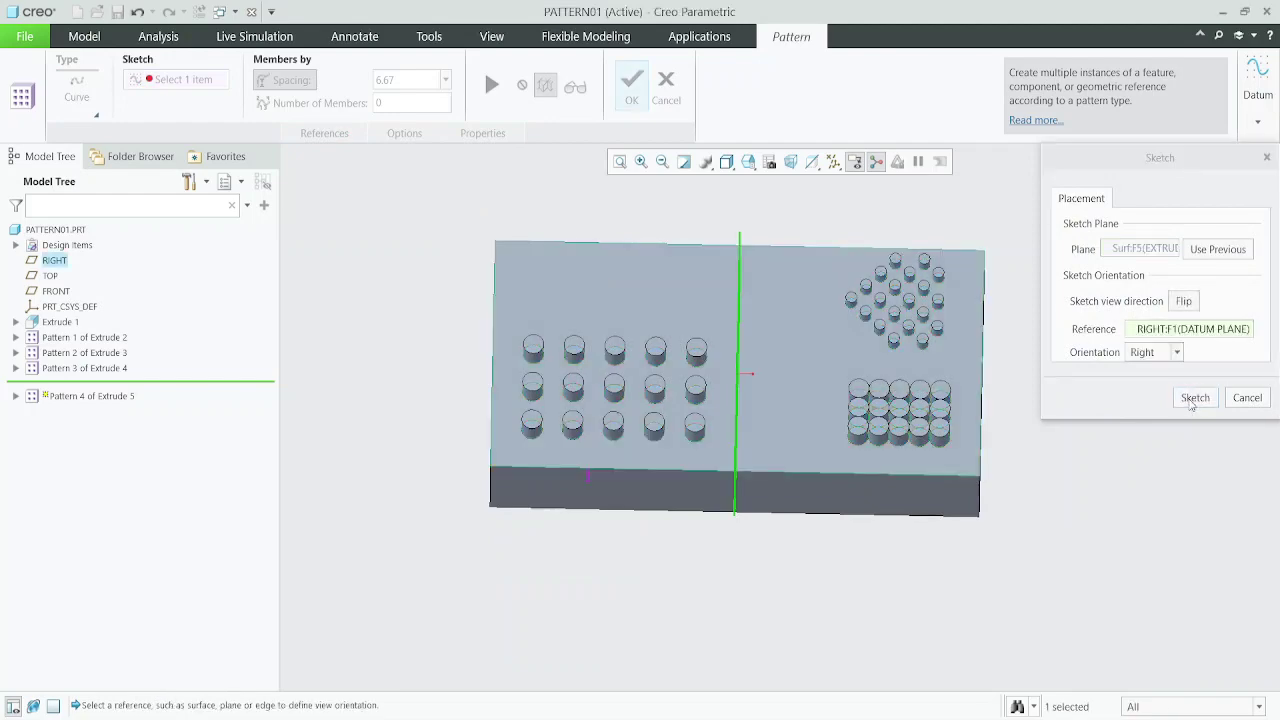
click(1194, 398)
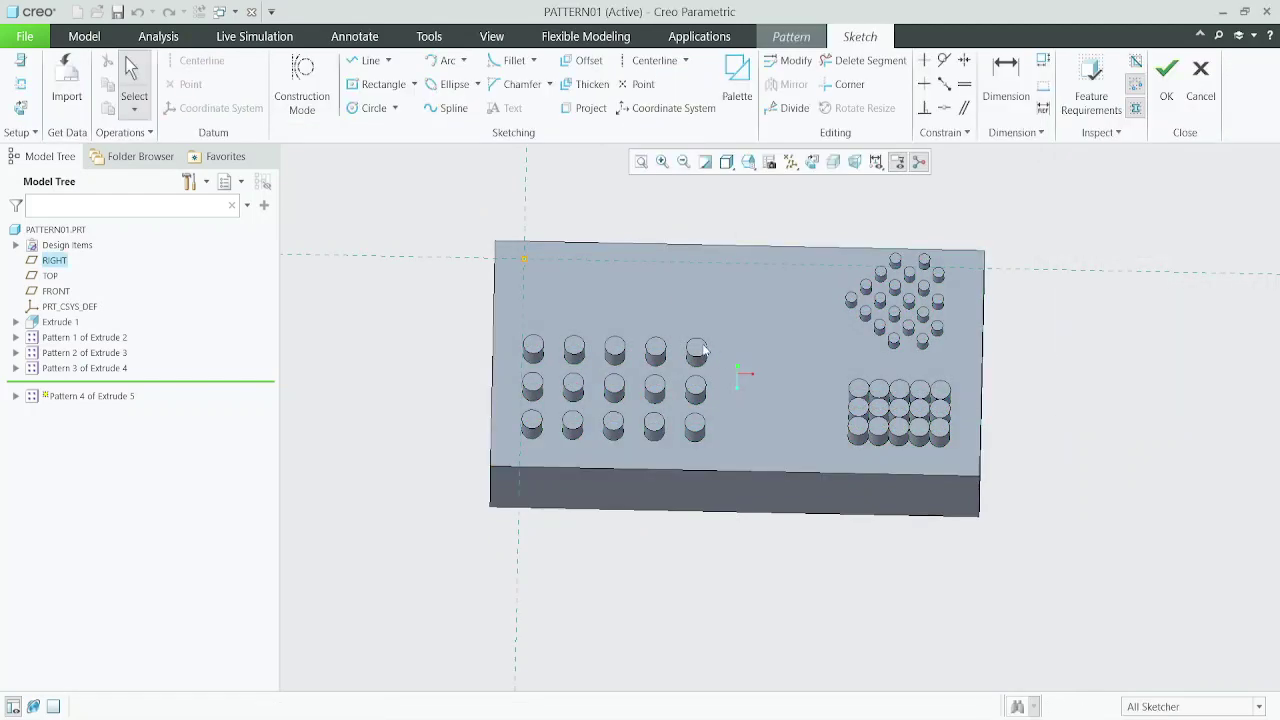
click(812, 164)
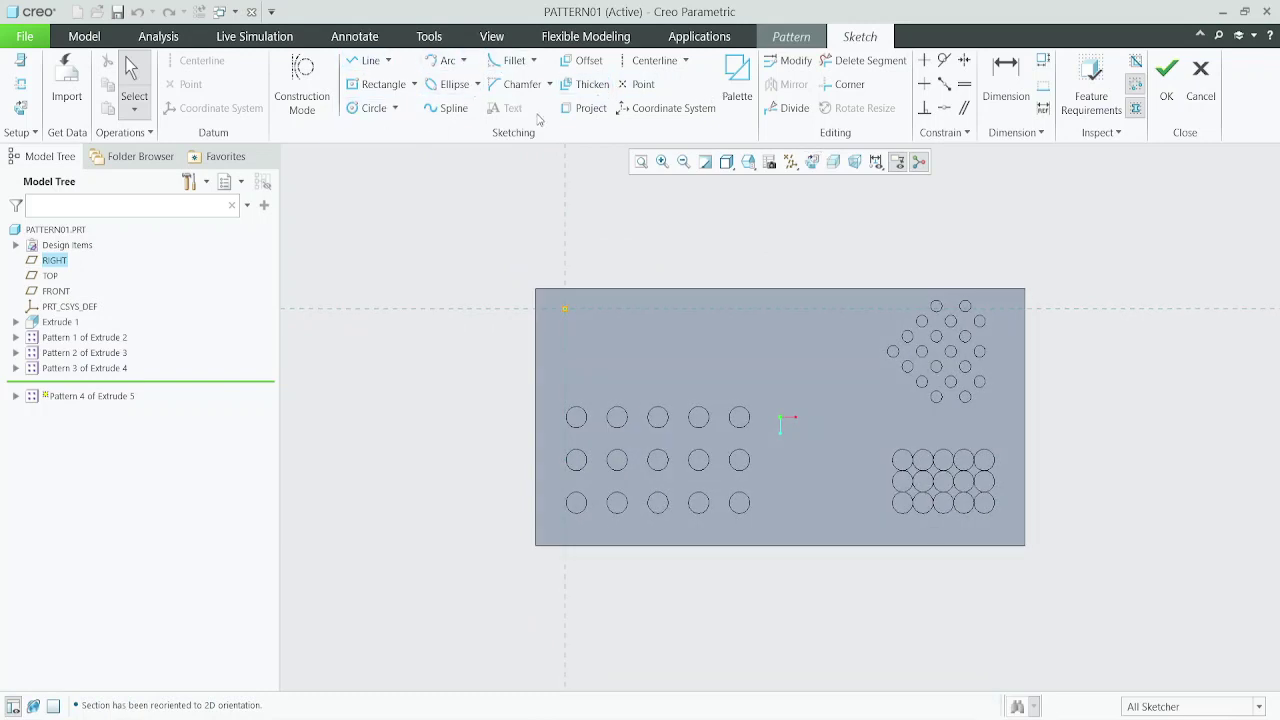
- Sketch a wavy spline from the small cylinder's centre, spanning about 317 mm and ending about 52 mm lower, and accept the sketch
click(452, 108)
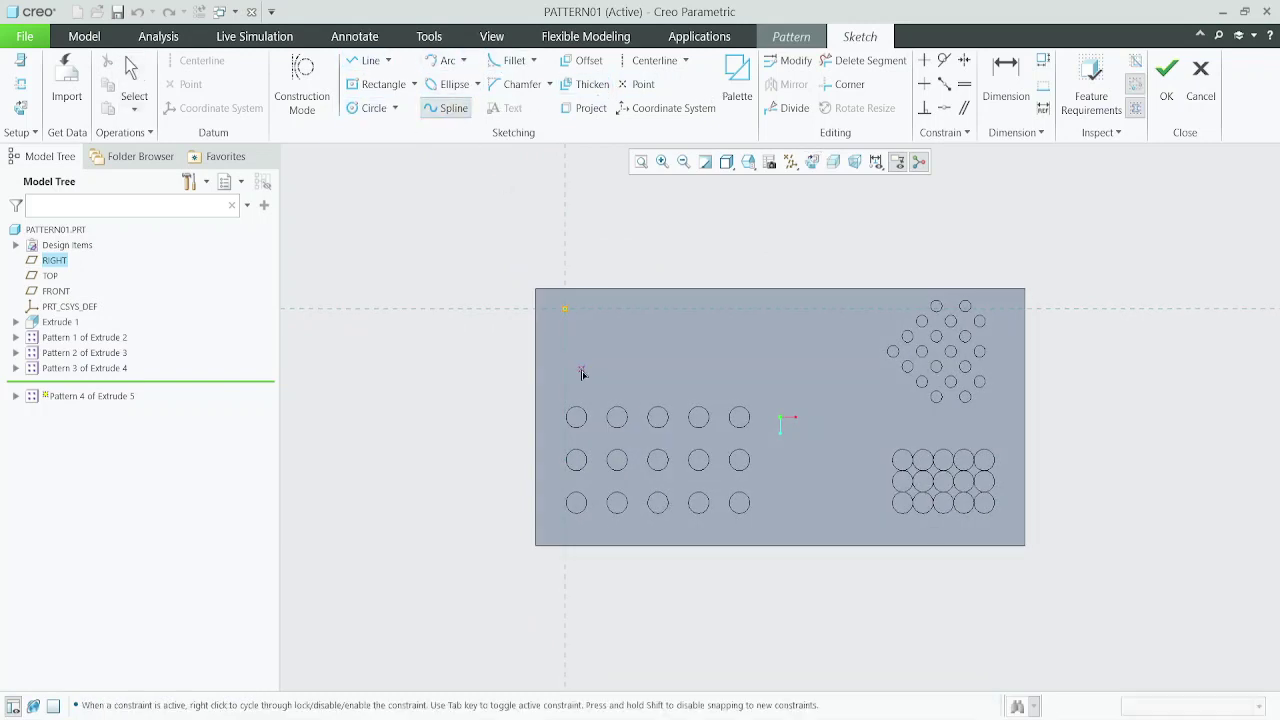
click(565, 308)
click(719, 309)
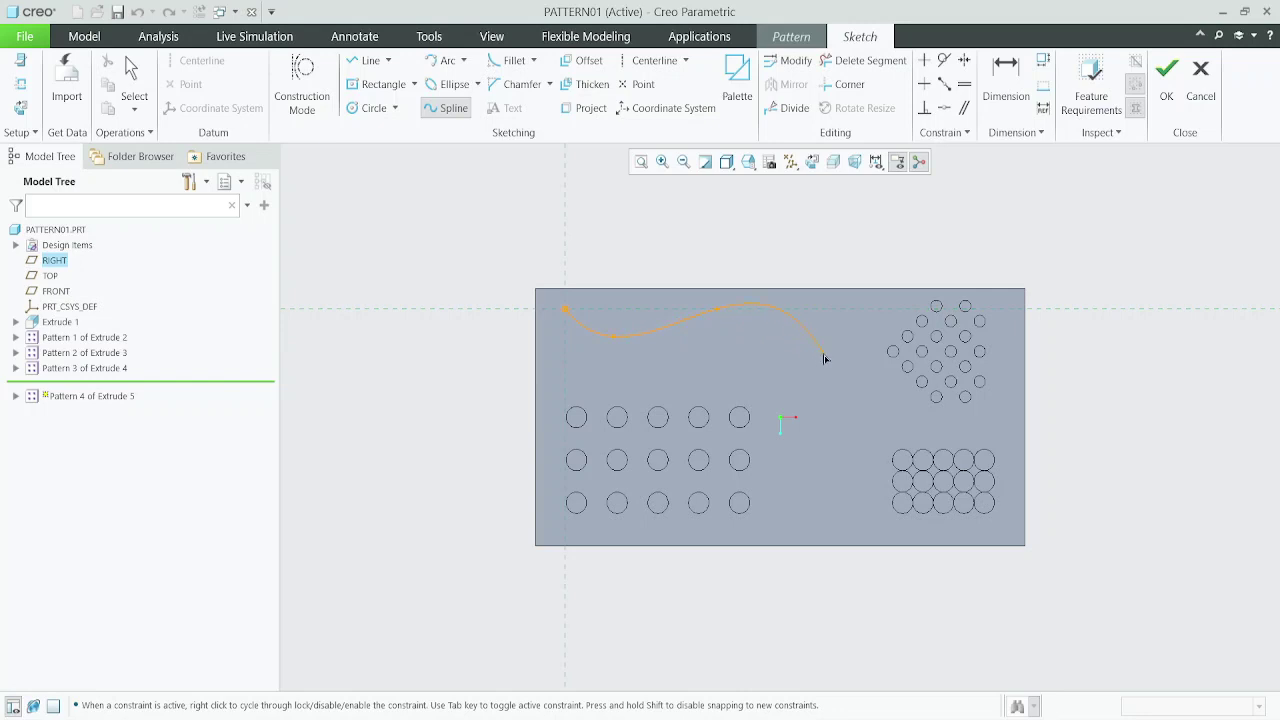
middle_click(902, 281)
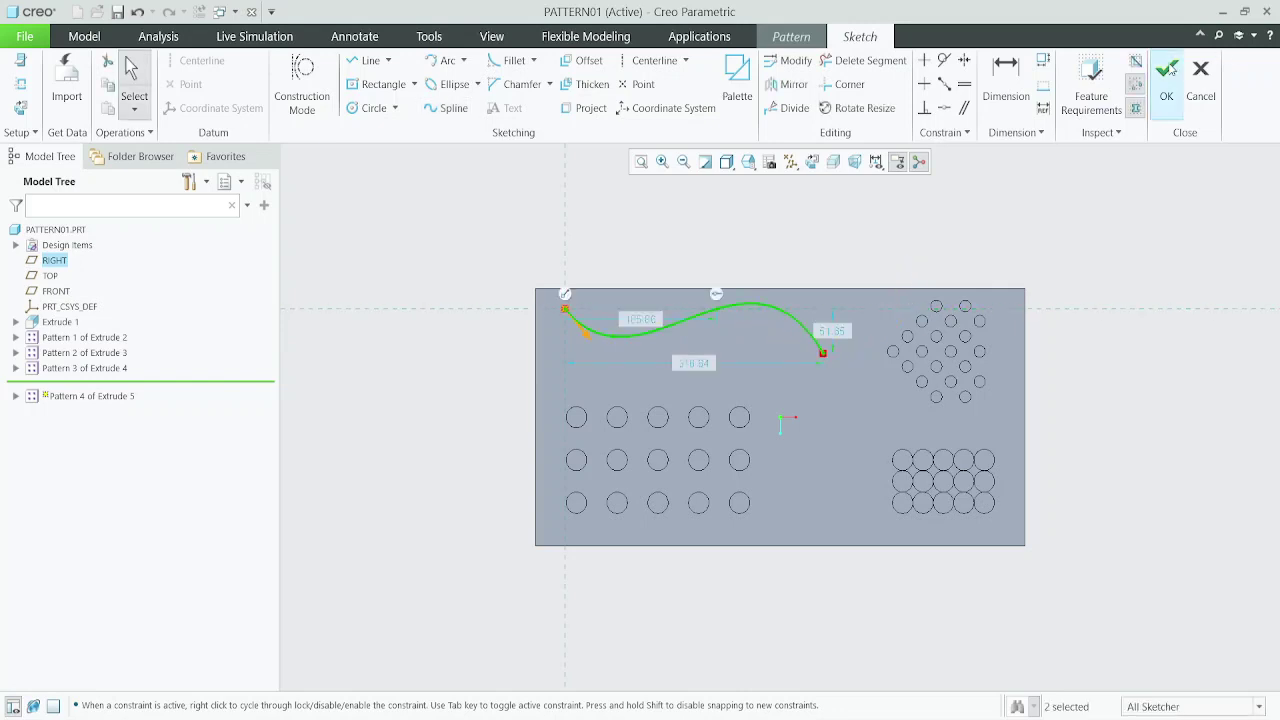
scroll(680, 300, down, 2)
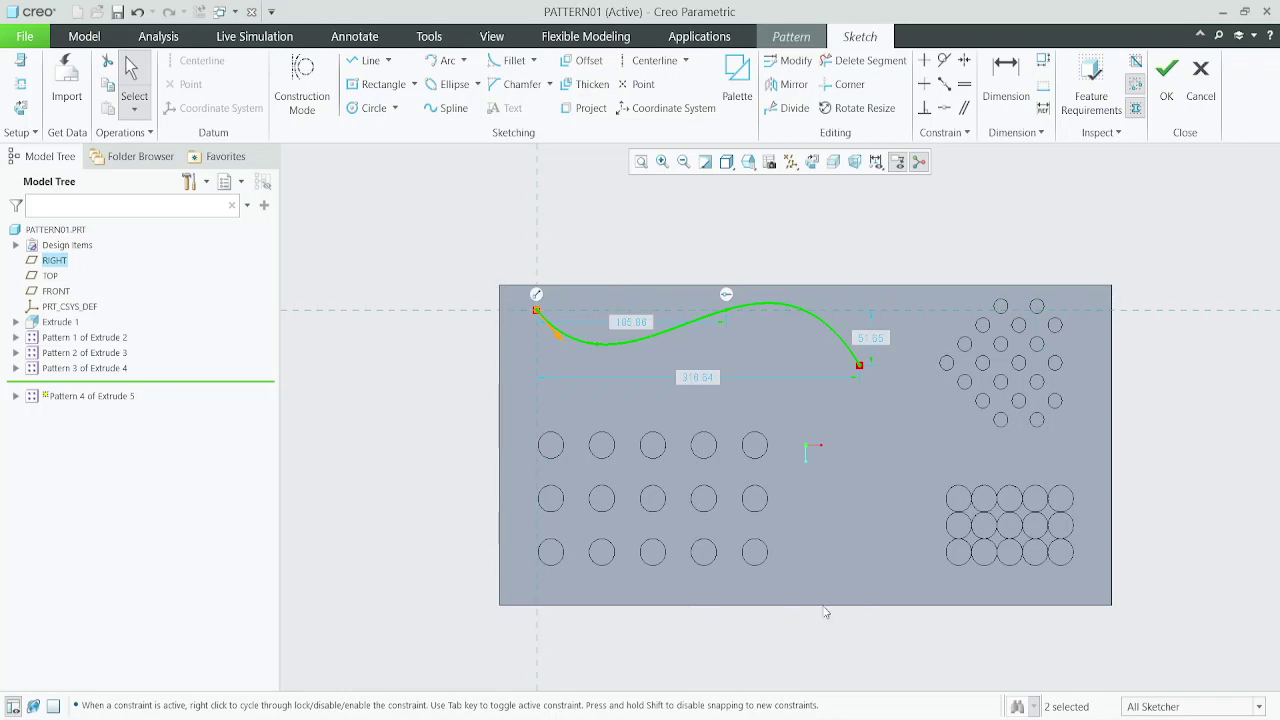
click(1166, 80)
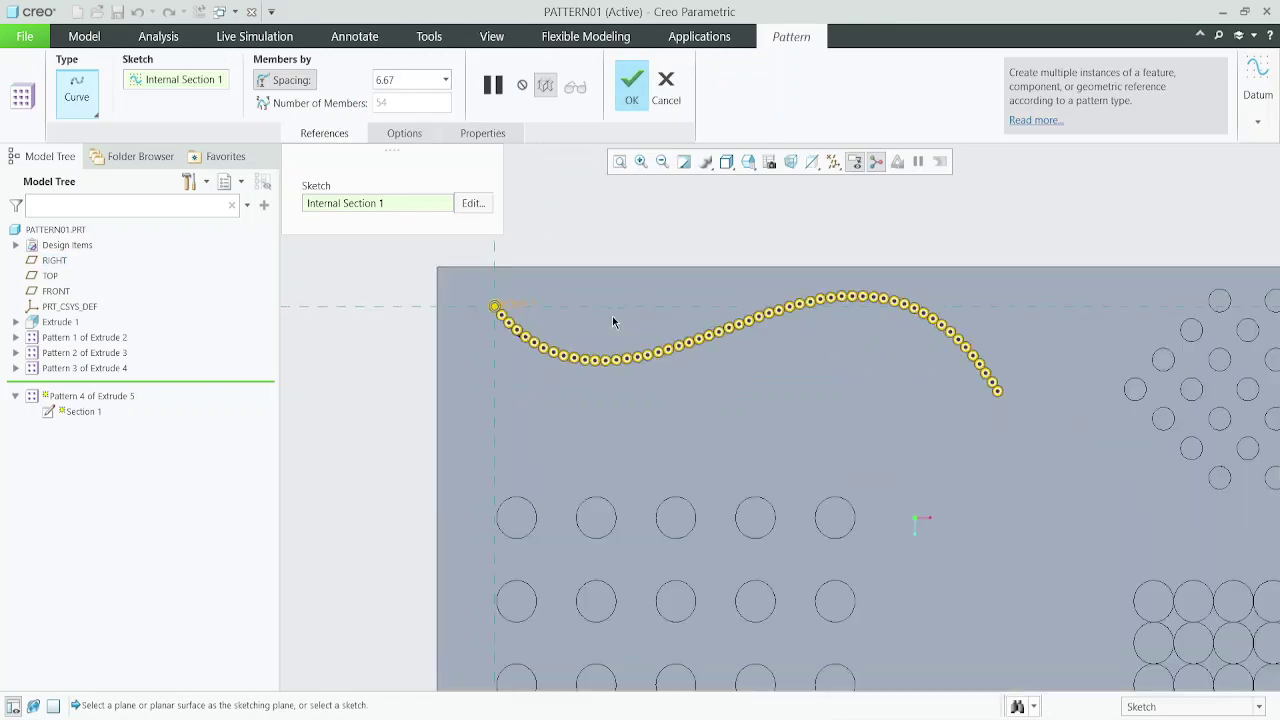
- Set the spacing between the curve pattern members to 25 mm
scroll(716, 318, down, 3)
scroll(797, 309, up, 1)
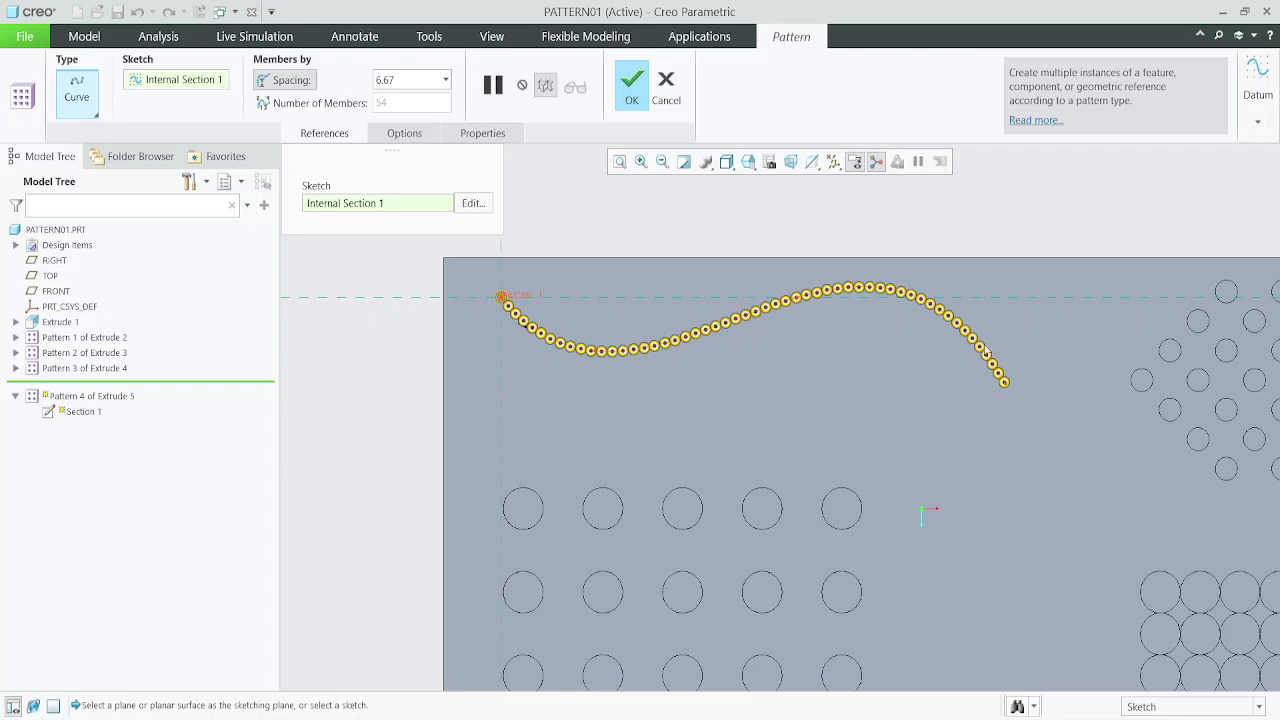
double_click(417, 81)
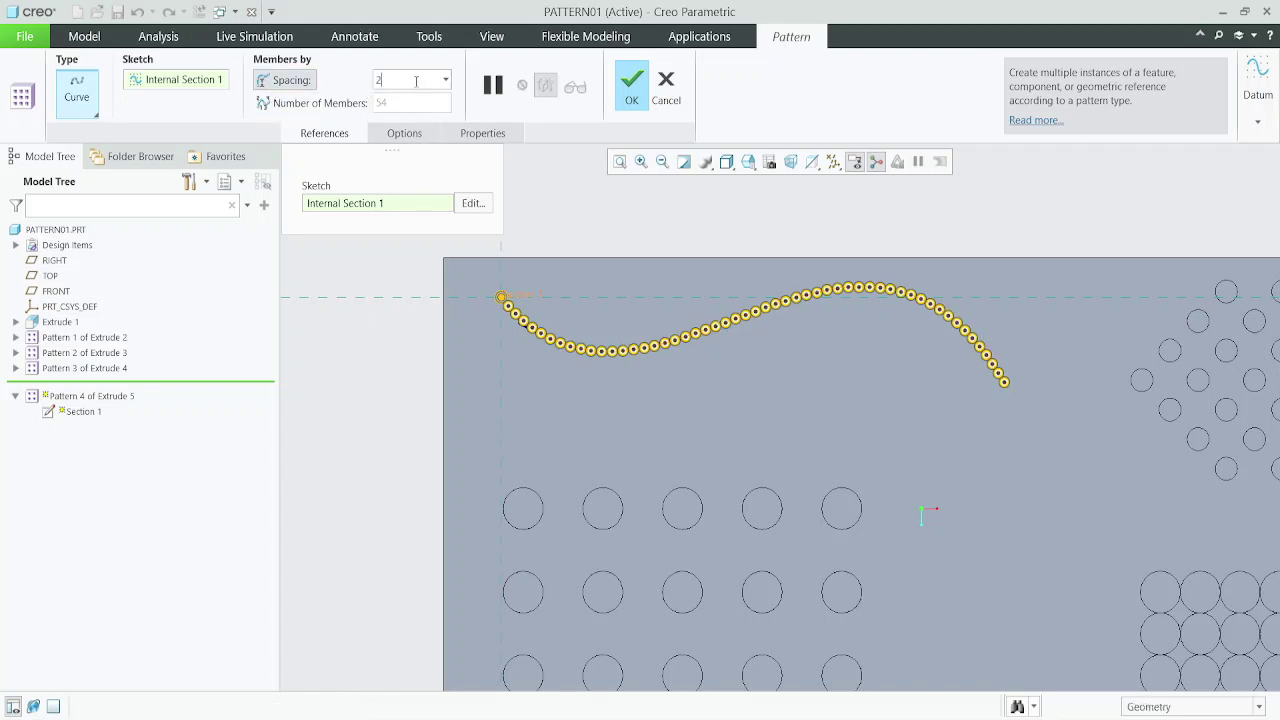
text(25)
key(Return)
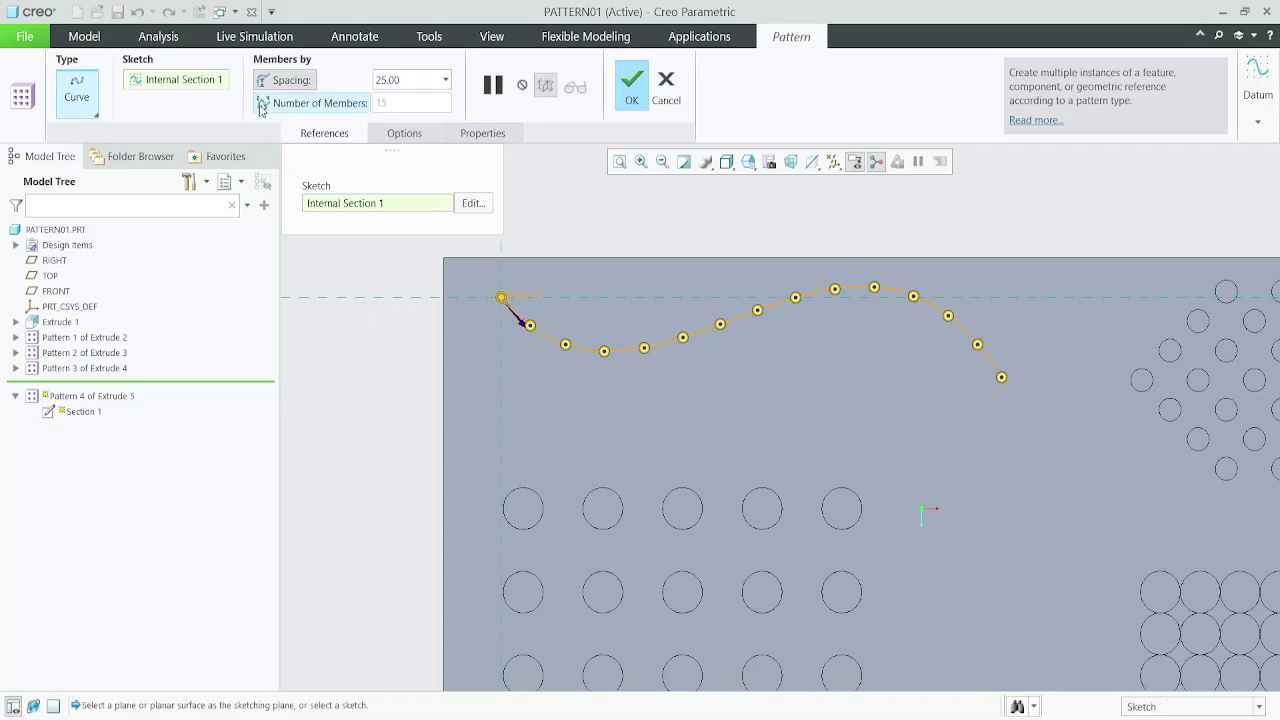
- Define the curve pattern by number of members instead, set it to 20, accept the pattern and clear the selection
click(333, 105)
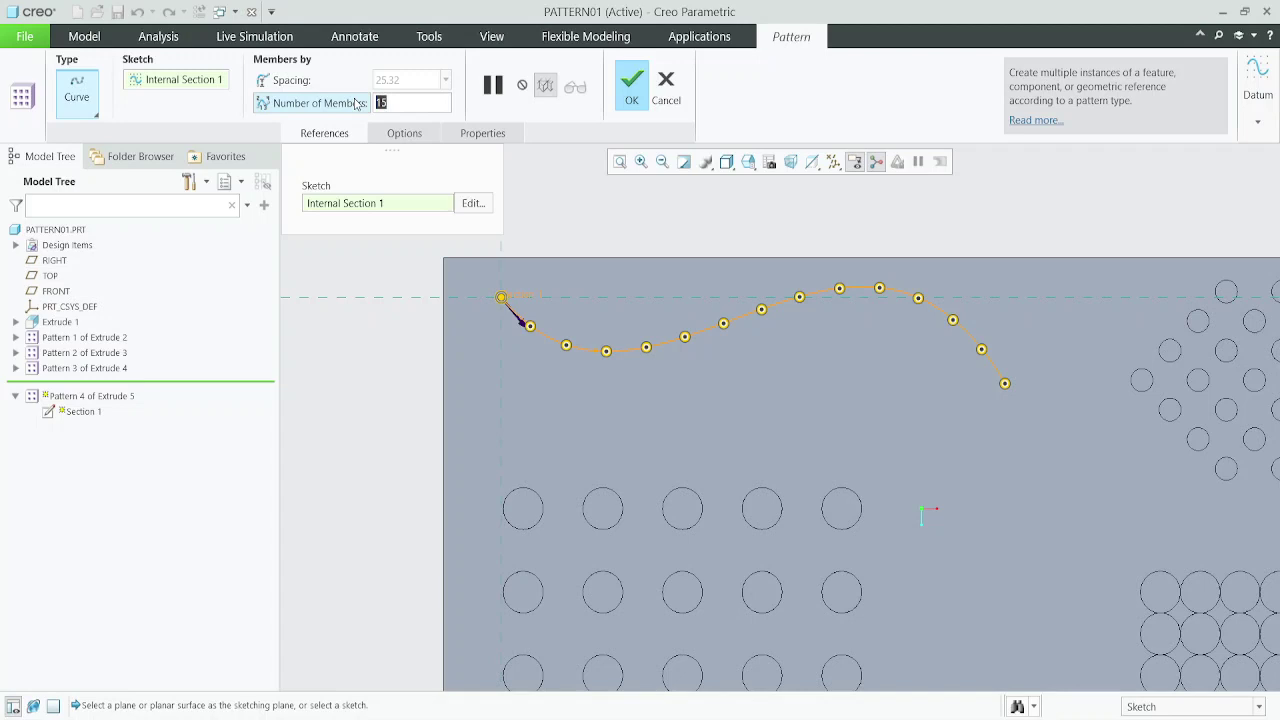
text(20)
key(Return)
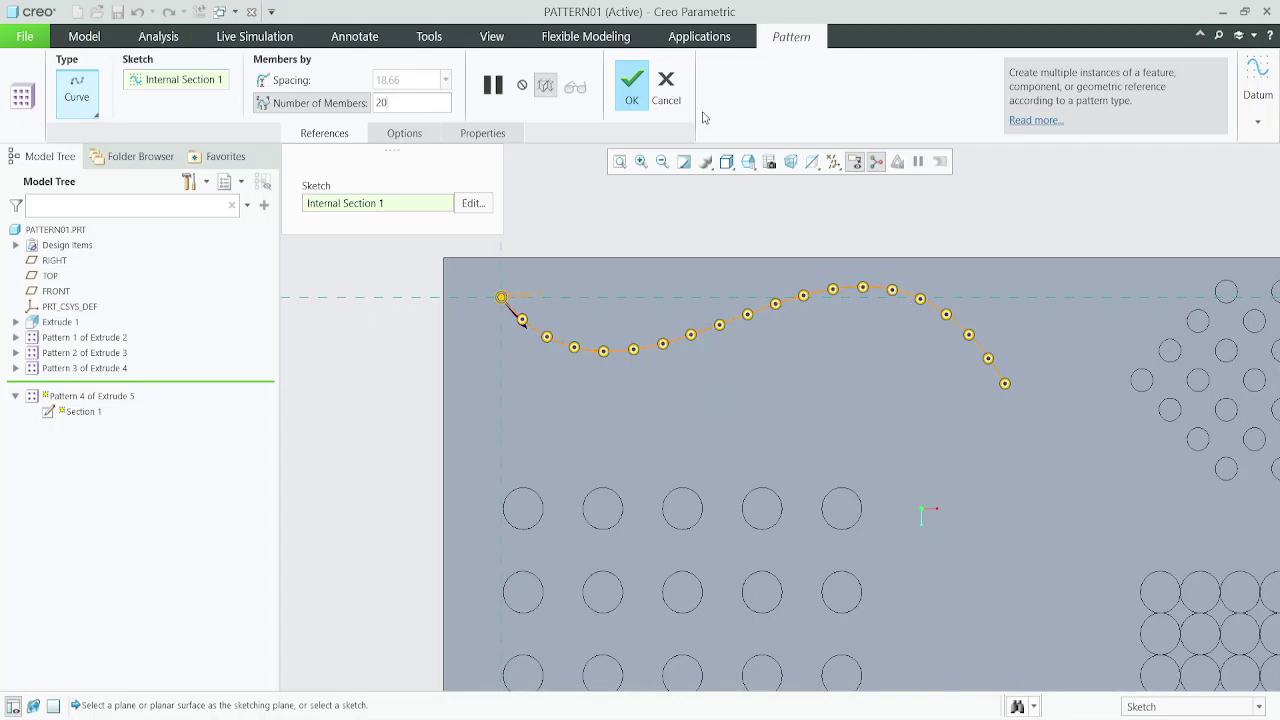
click(631, 85)
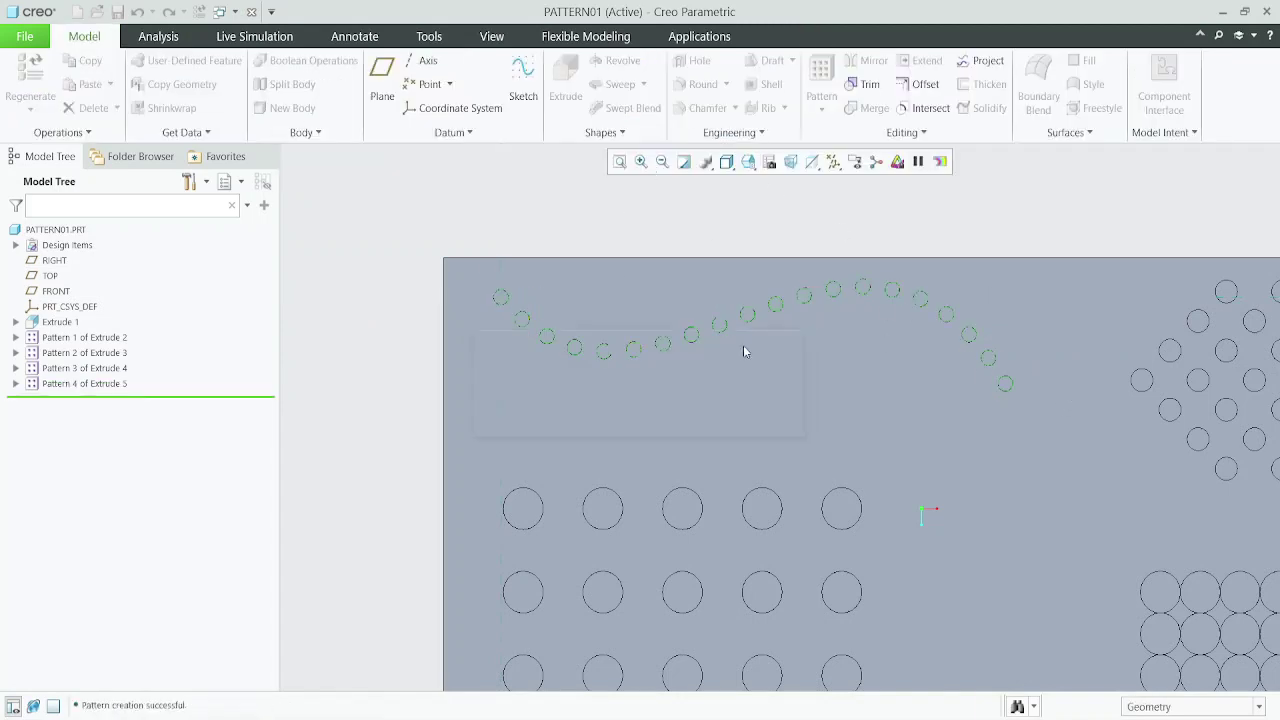
middle_drag(711, 274, 728, 284)
click(603, 272)
scroll(598, 372, down, 5)
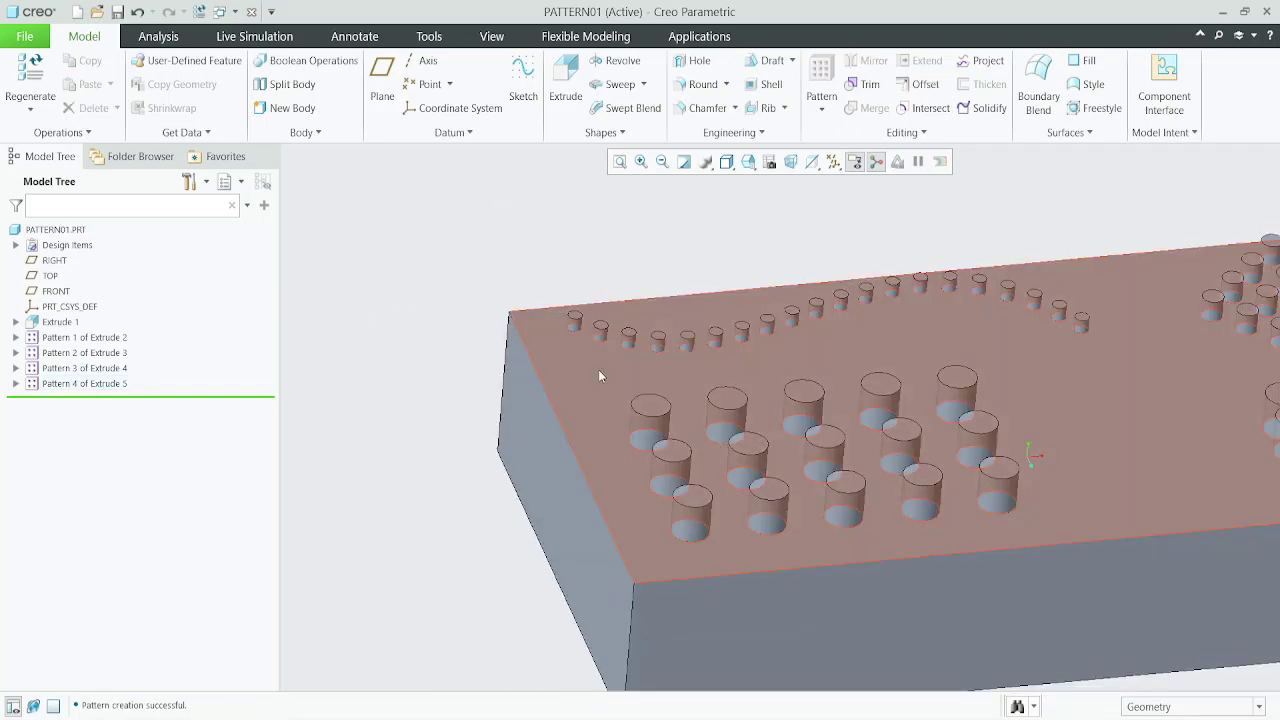
scroll(570, 384, up, 2)
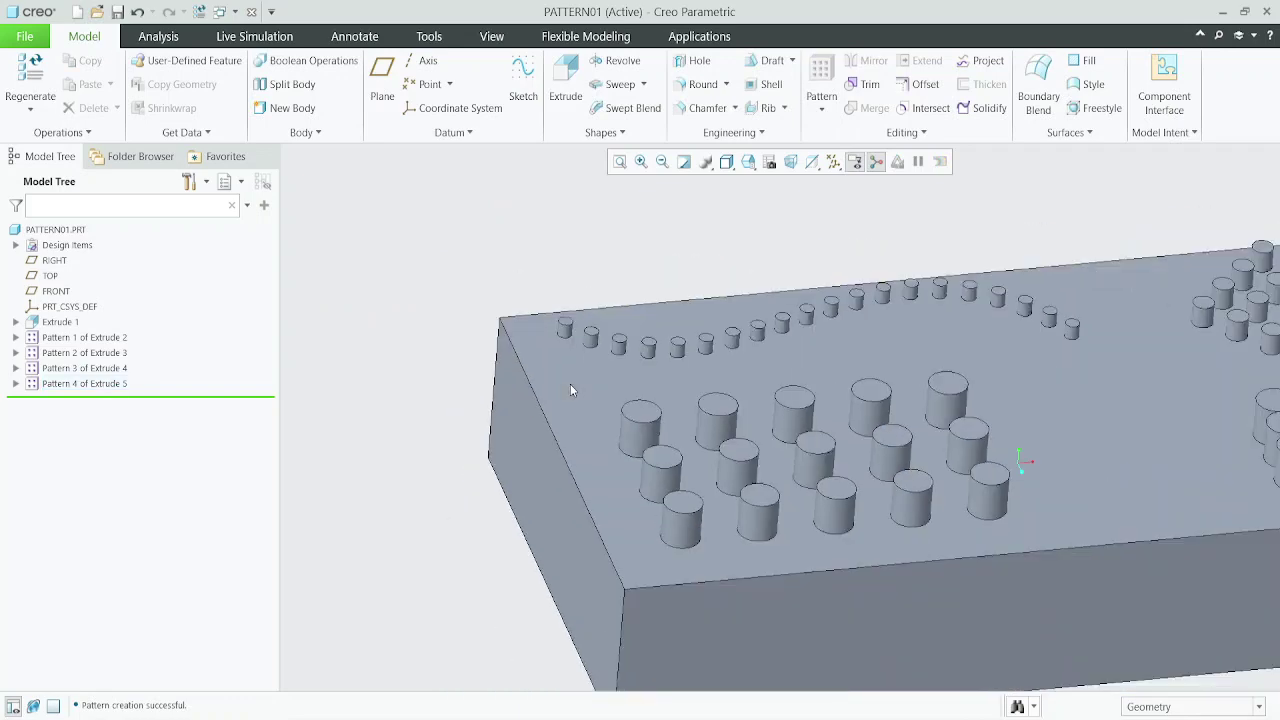
- Examine the four cylinder patterns on the block's top face from several angles and finish in the default view
scroll(542, 422, up, 3)
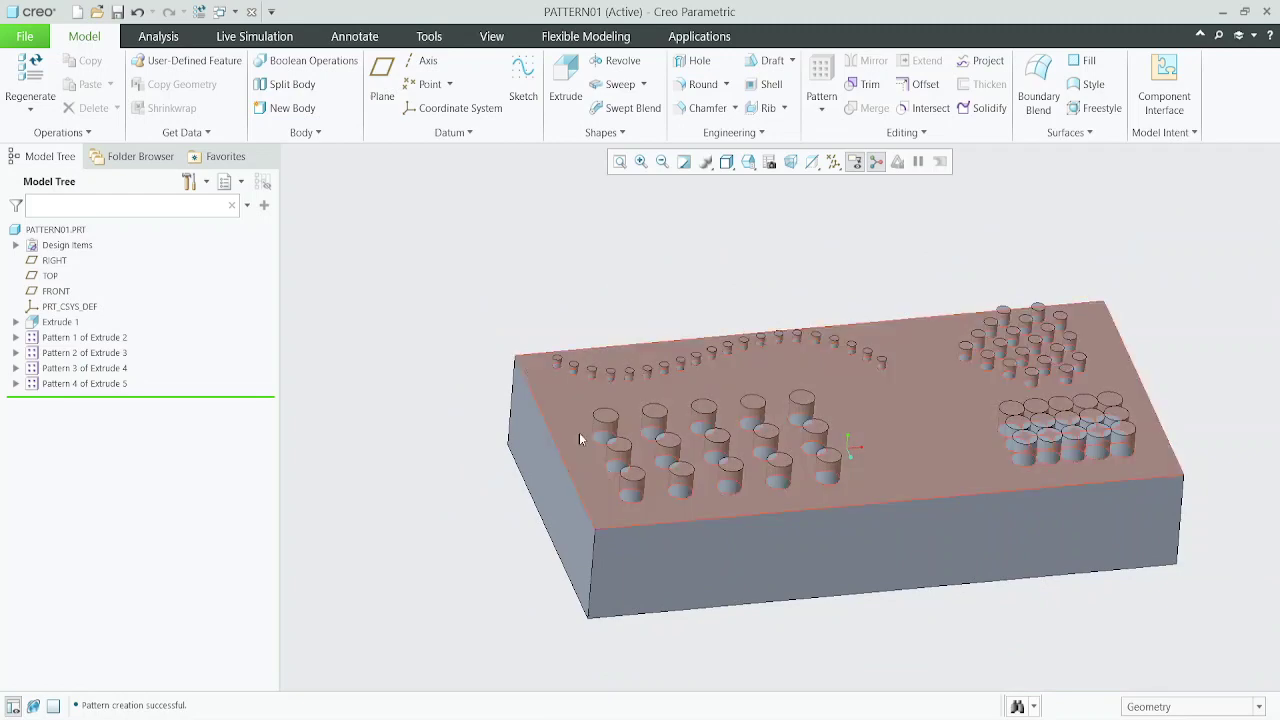
scroll(686, 480, up, 2)
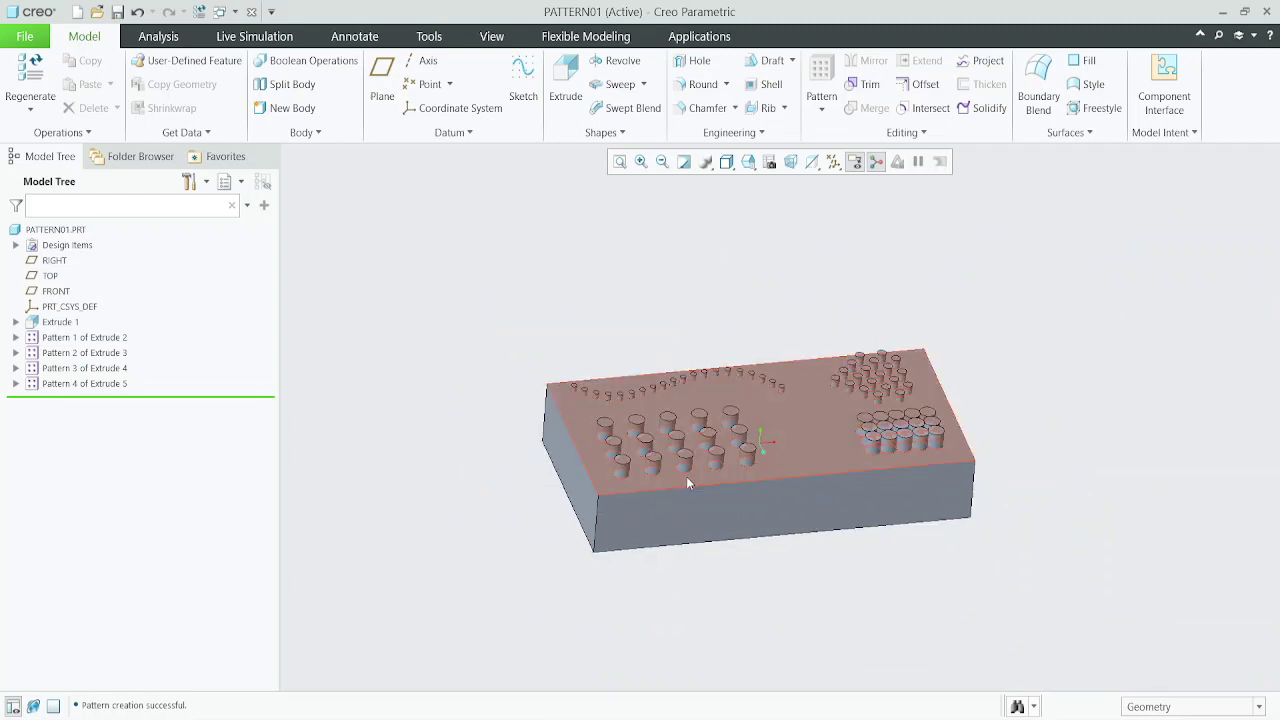
scroll(823, 401, down, 4)
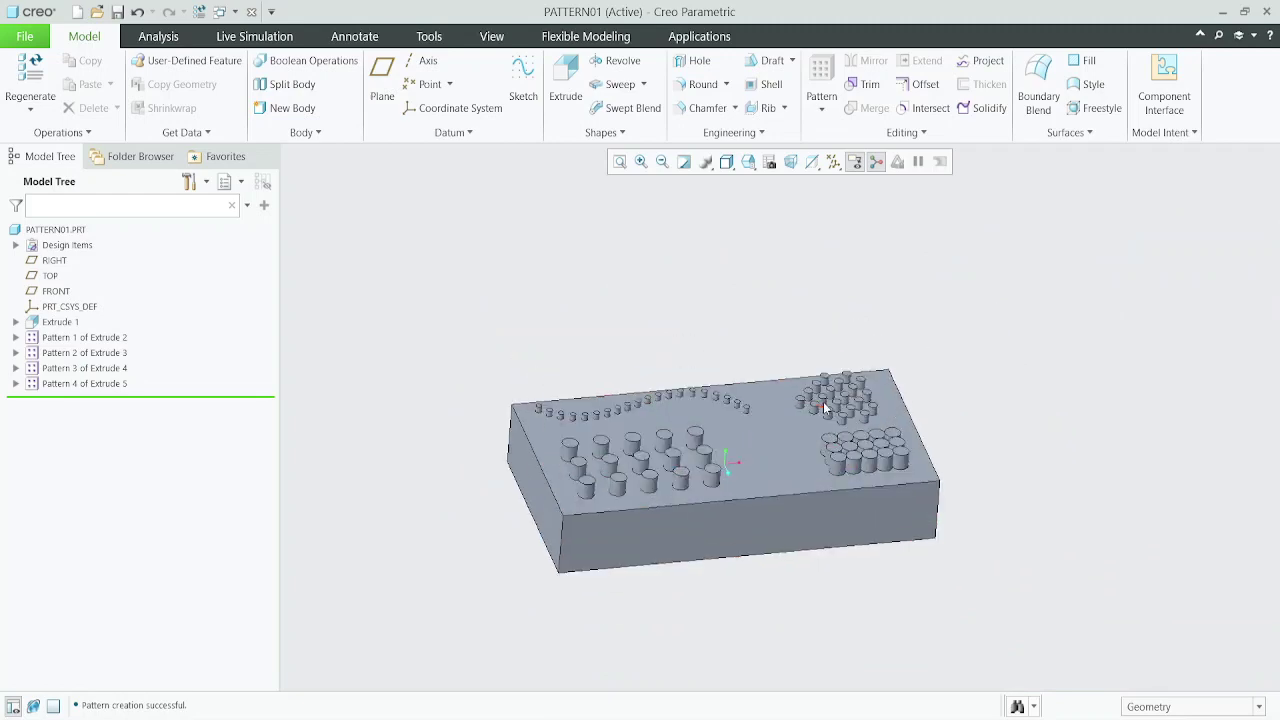
middle_drag(784, 426, 775, 459)
scroll(764, 460, up, 4)
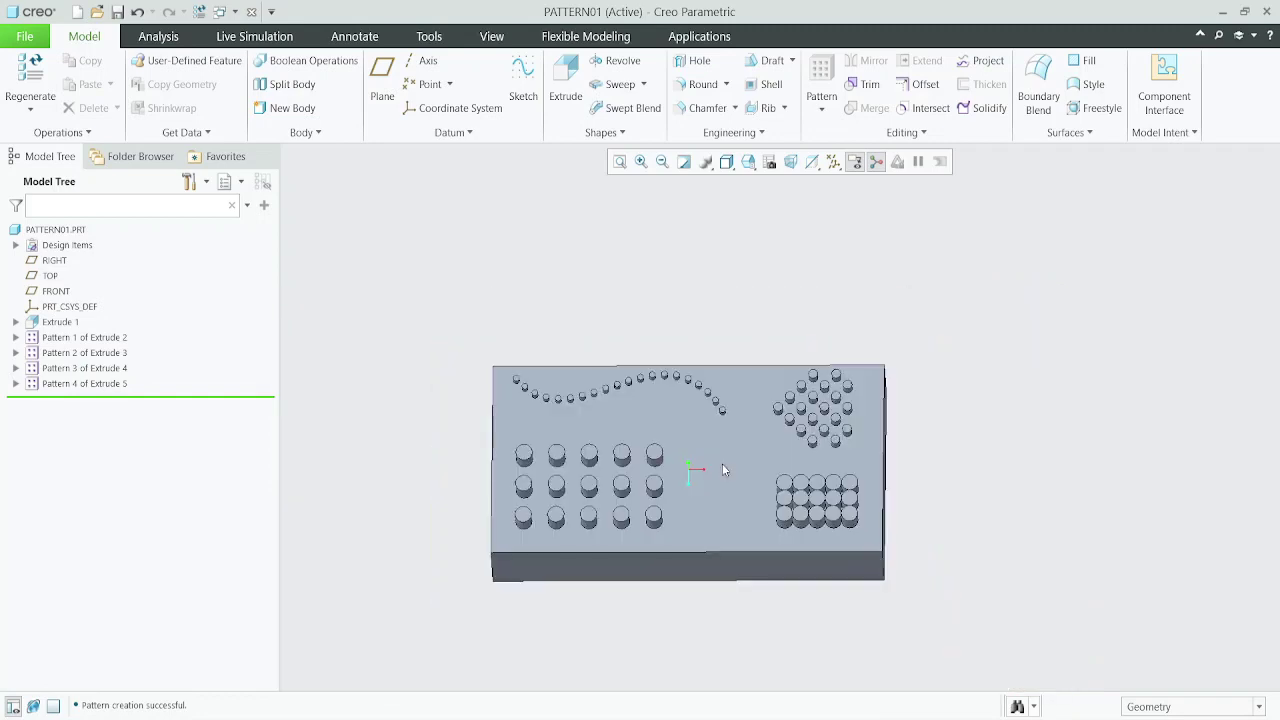
scroll(723, 438, up, 2)
scroll(724, 409, down, 4)
middle_drag(608, 472, 608, 434)
scroll(608, 434, up, 2)
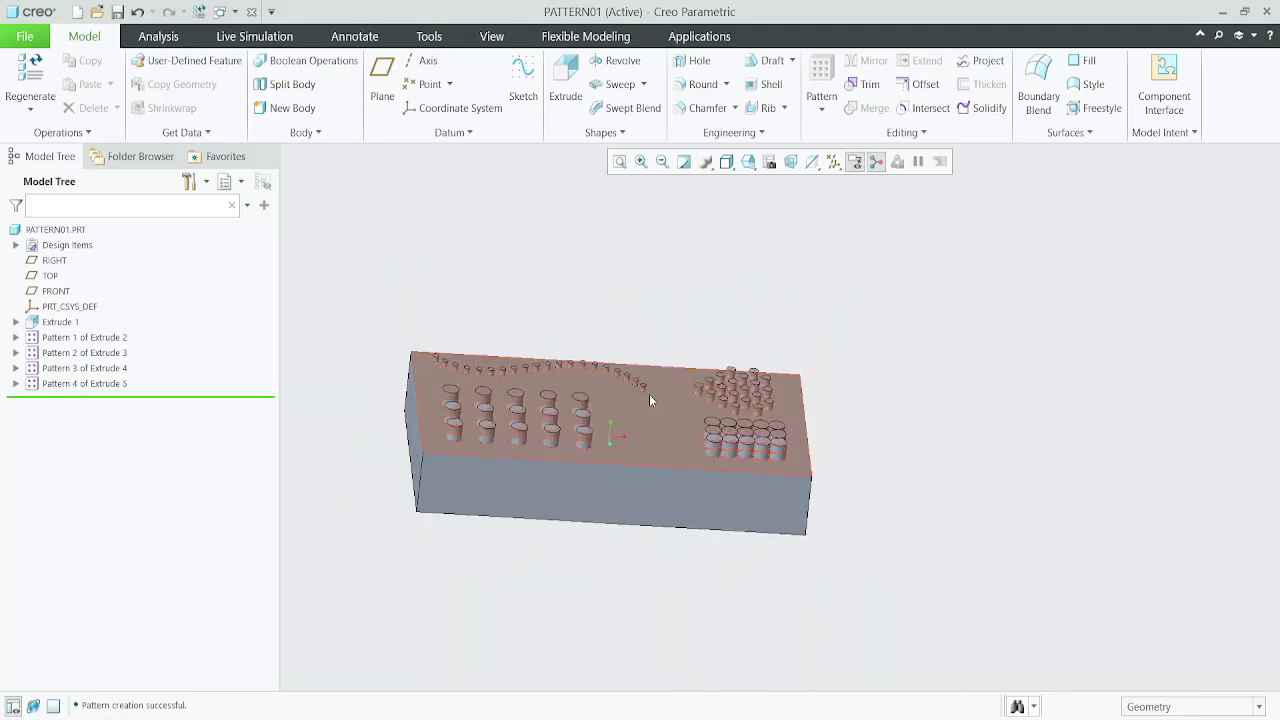
middle_drag(649, 394, 716, 383)
scroll(716, 383, up, 1)
scroll(716, 383, down, 1)
scroll(716, 383, up, 1)
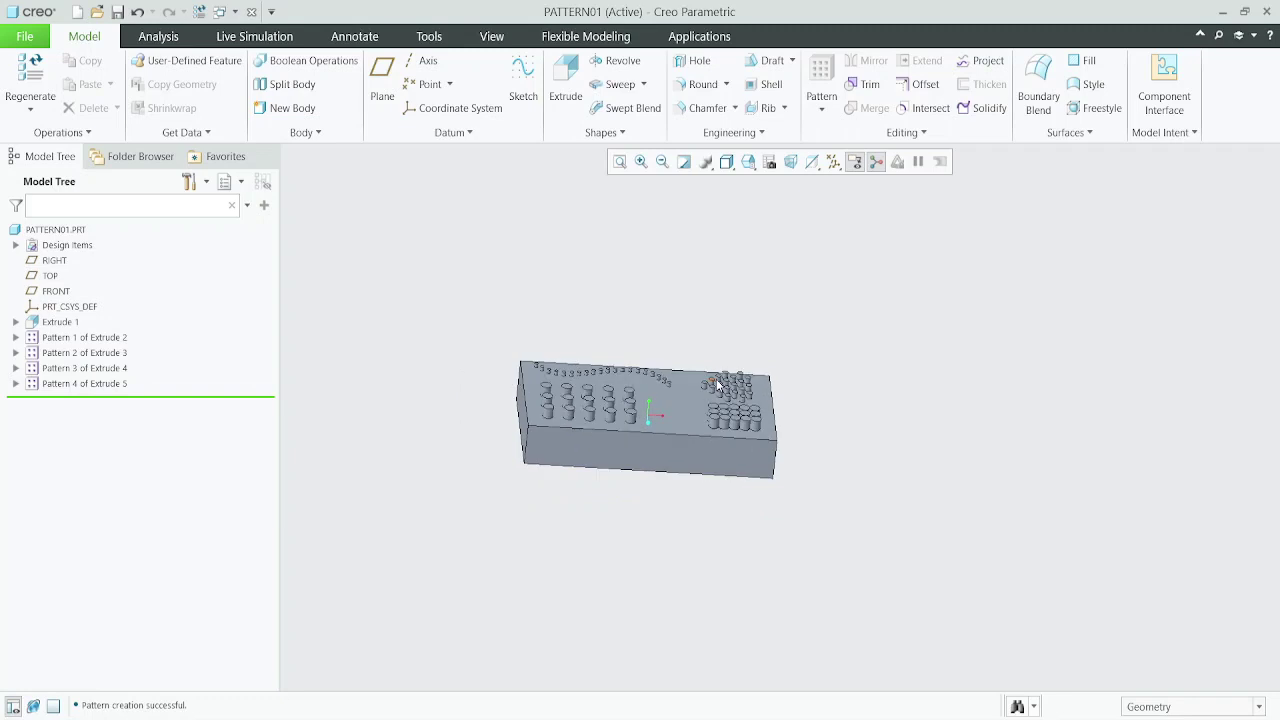
key(ctrl+d)
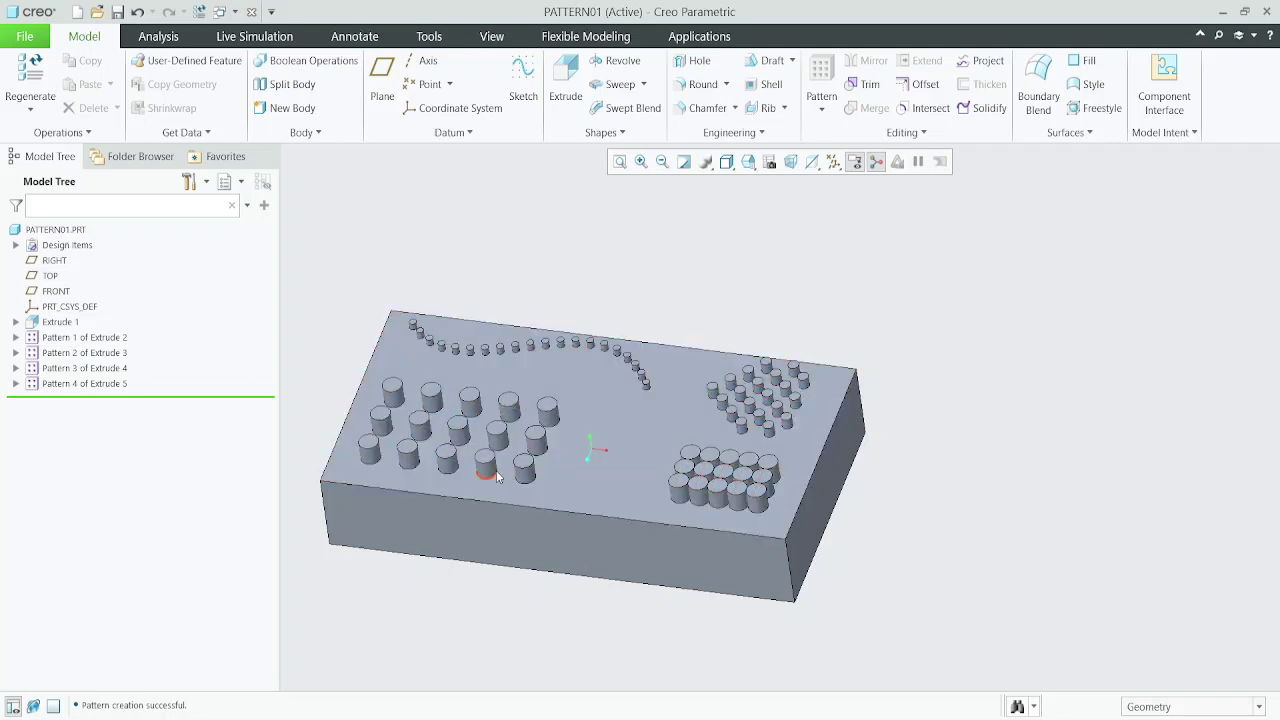
- Highlight each of the four existing patterns in turn to review them on the block, and clear the selection
click(99, 340)
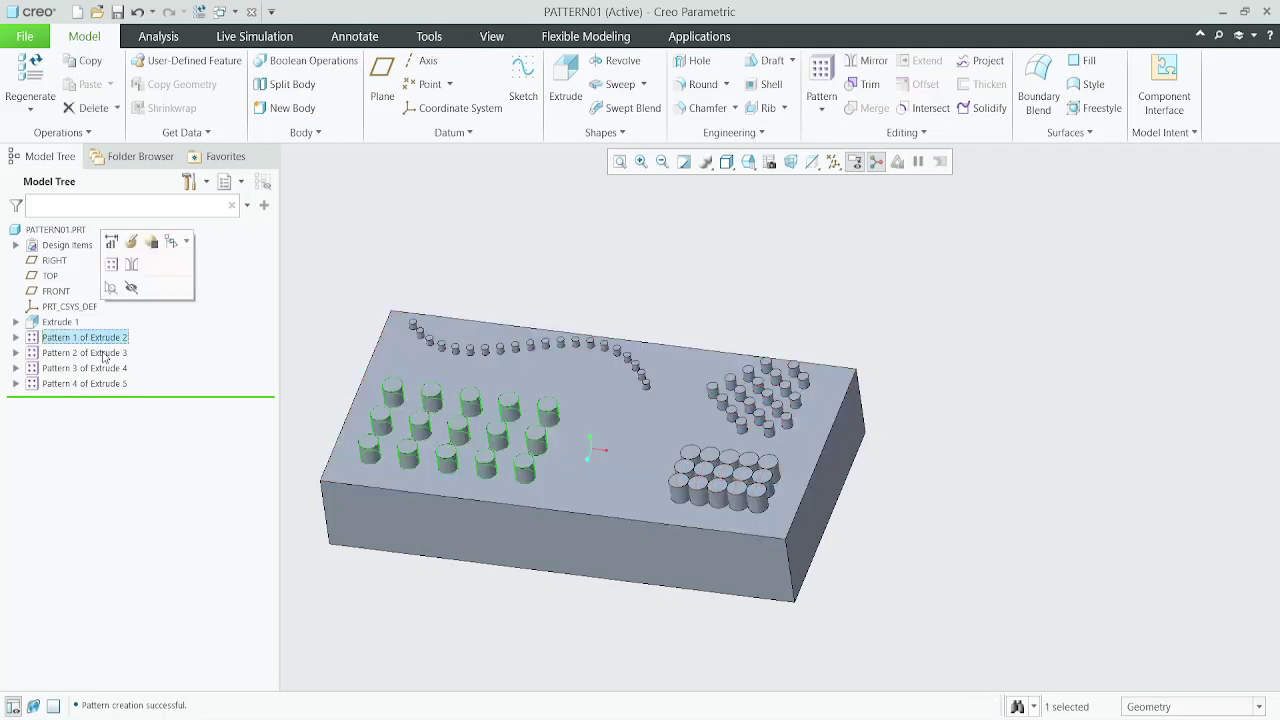
click(103, 353)
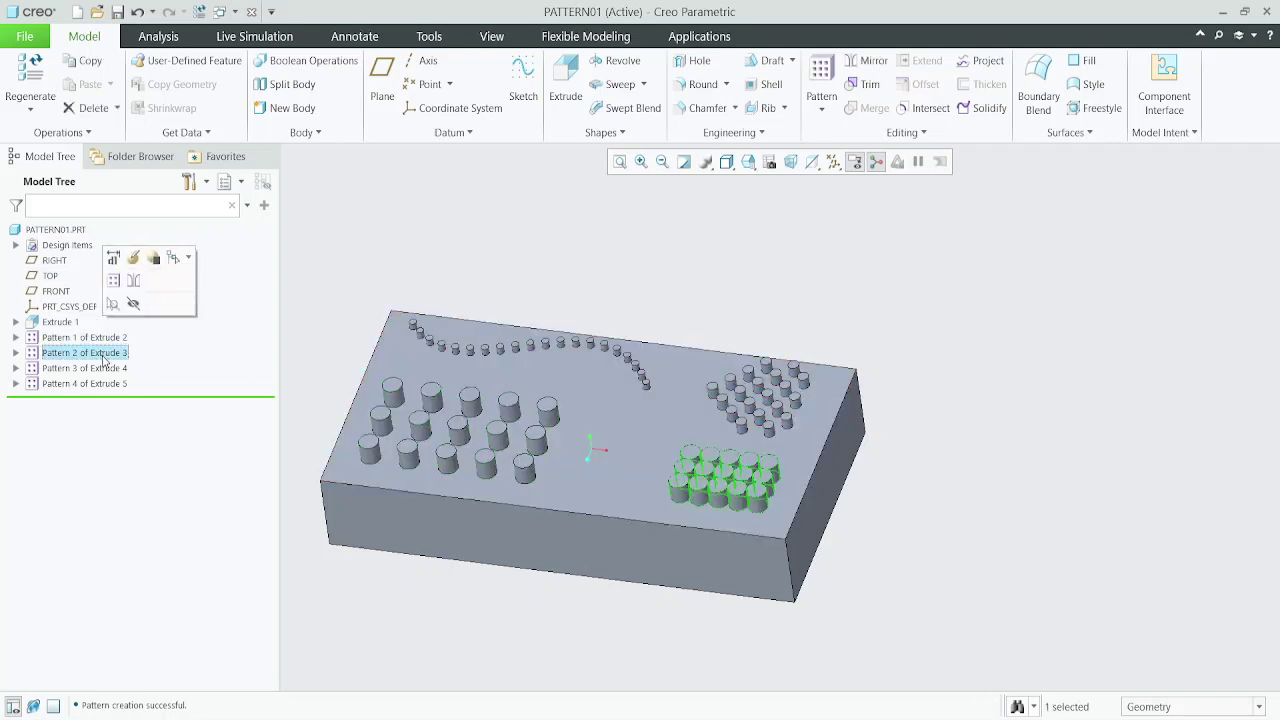
click(111, 340)
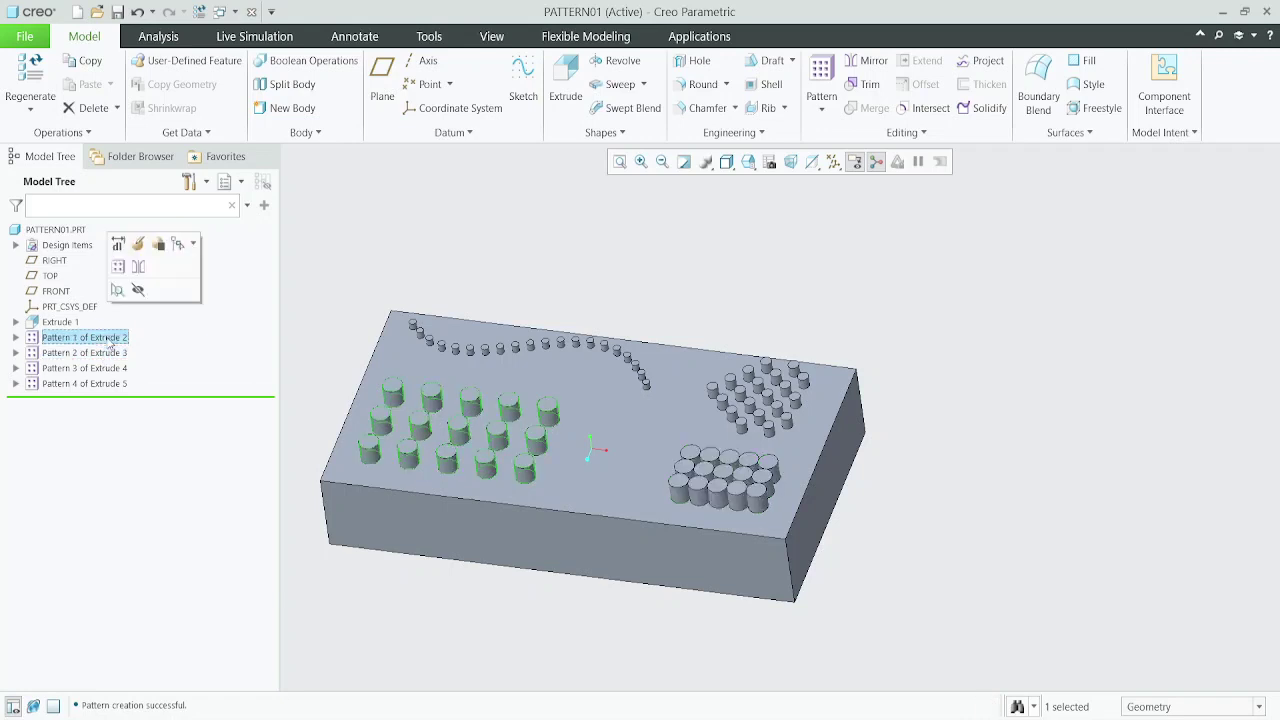
click(101, 354)
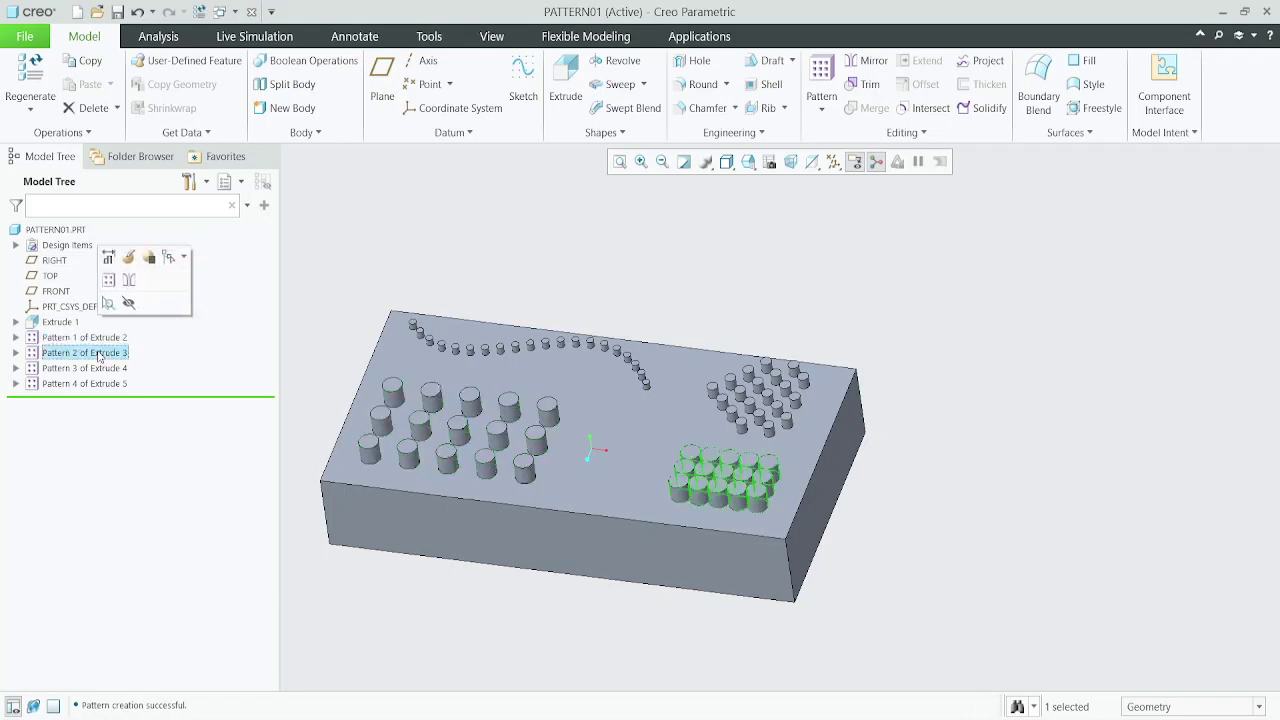
click(101, 369)
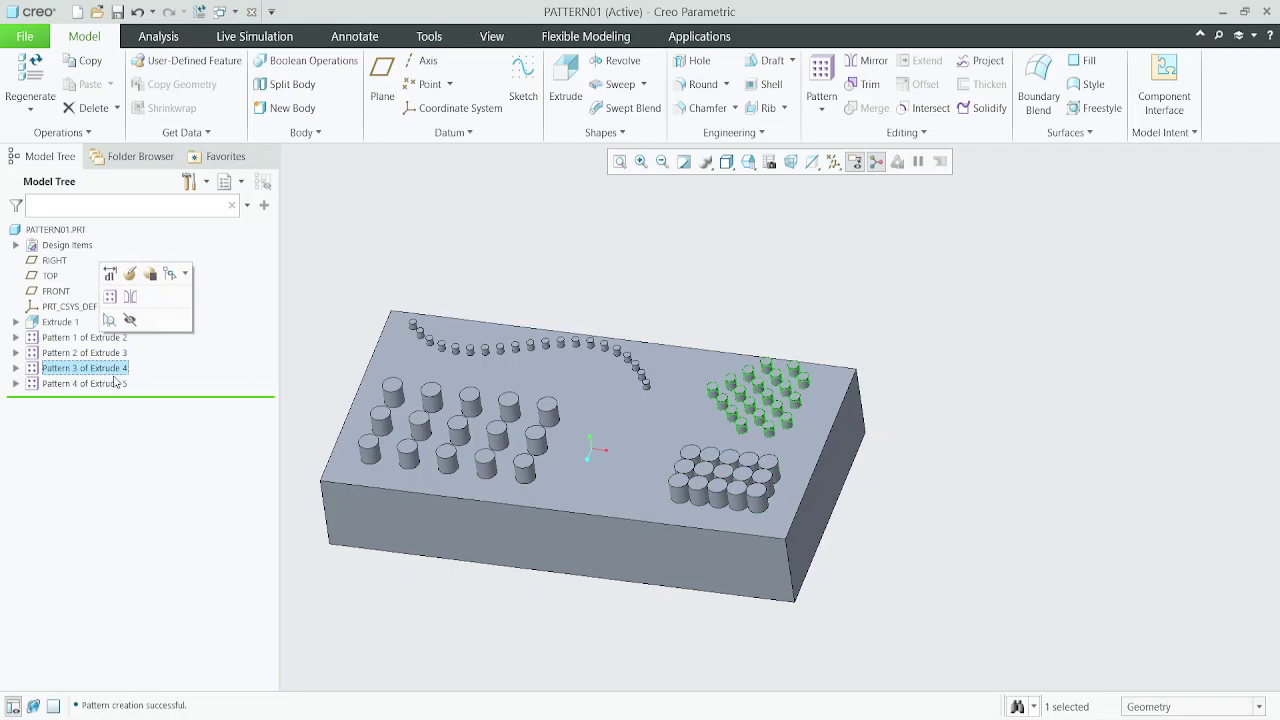
click(113, 385)
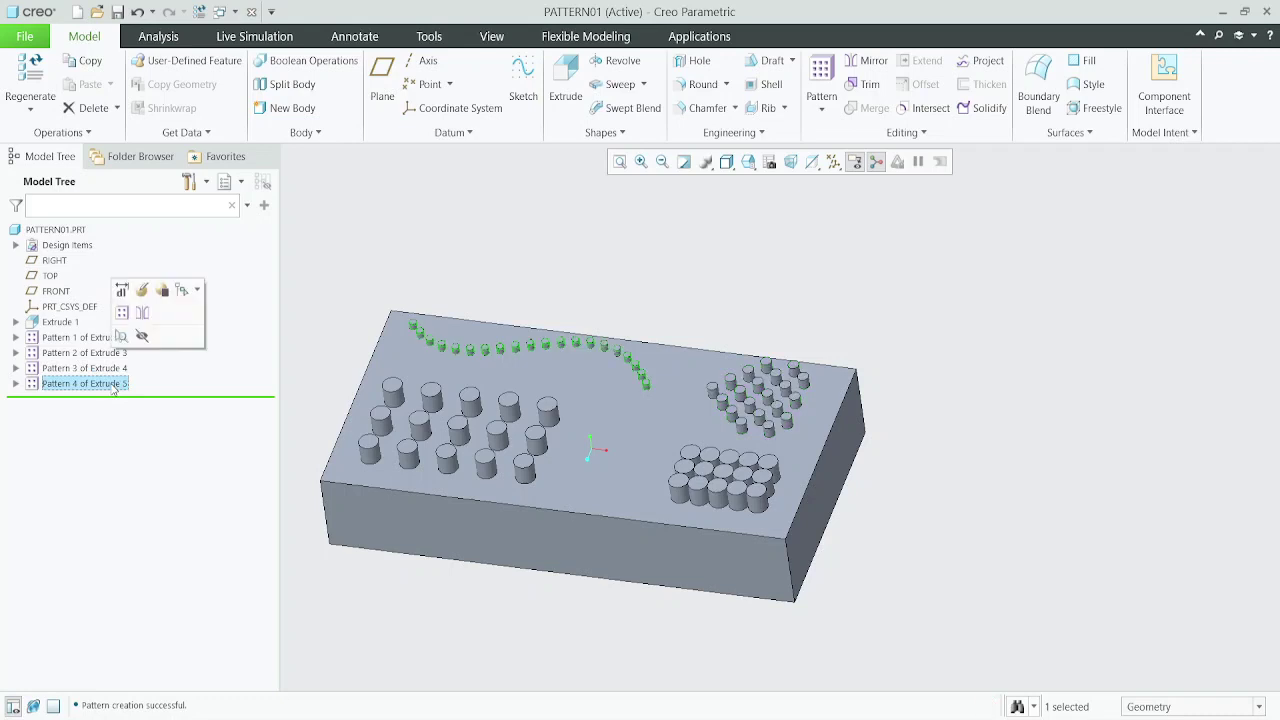
click(765, 262)
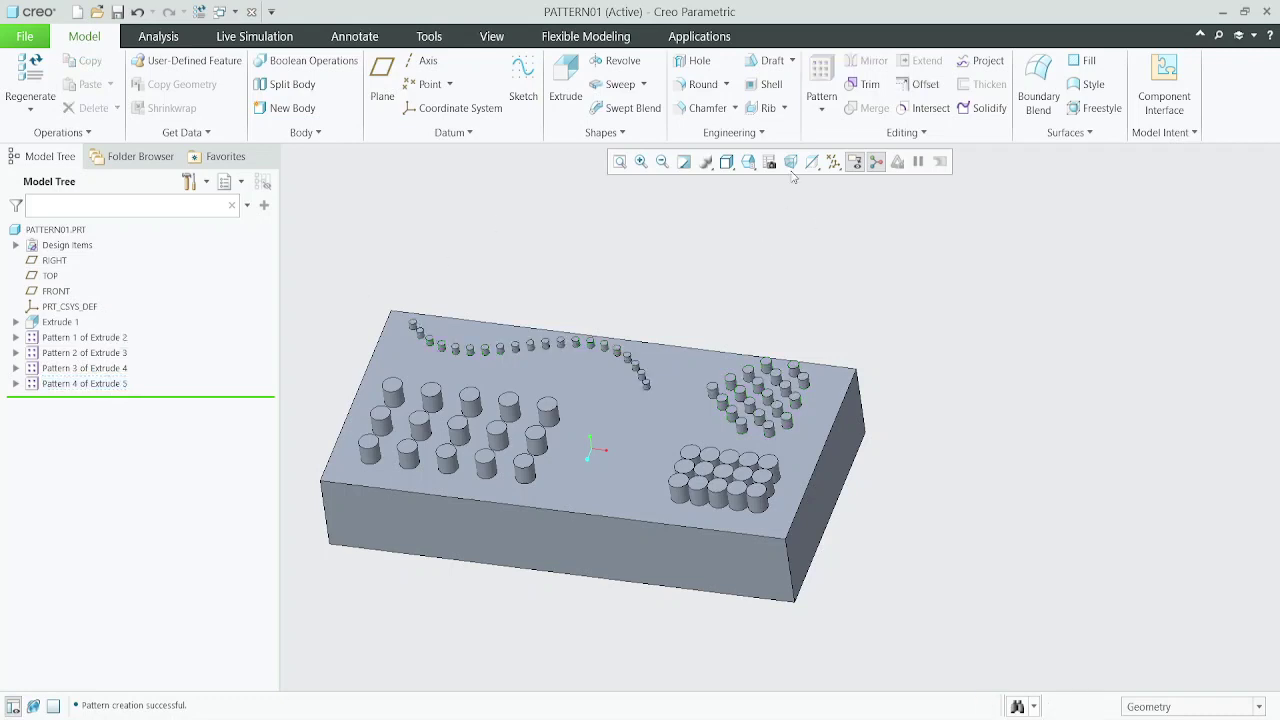
click(821, 108)
click(708, 272)
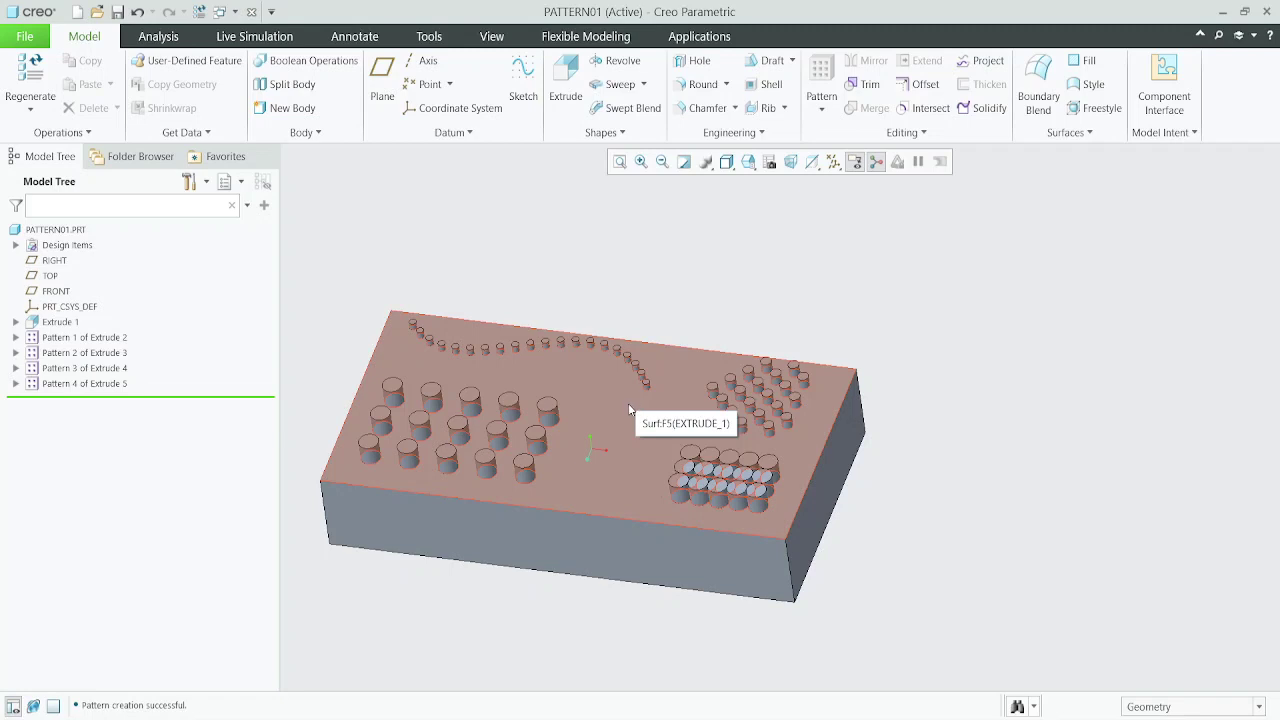
- Create a datum point on the block's top face, offset about 159 mm from the back edge and 246 mm from the right side face
click(632, 394)
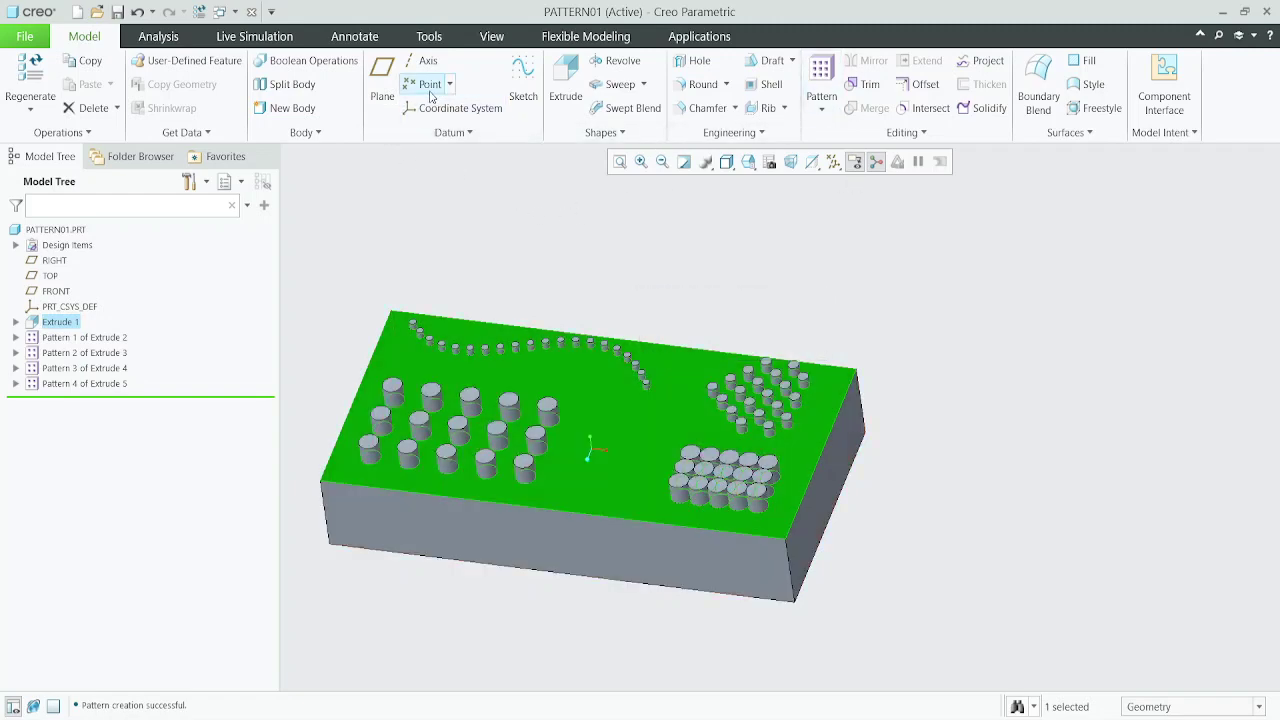
click(430, 84)
scroll(647, 383, down, 5)
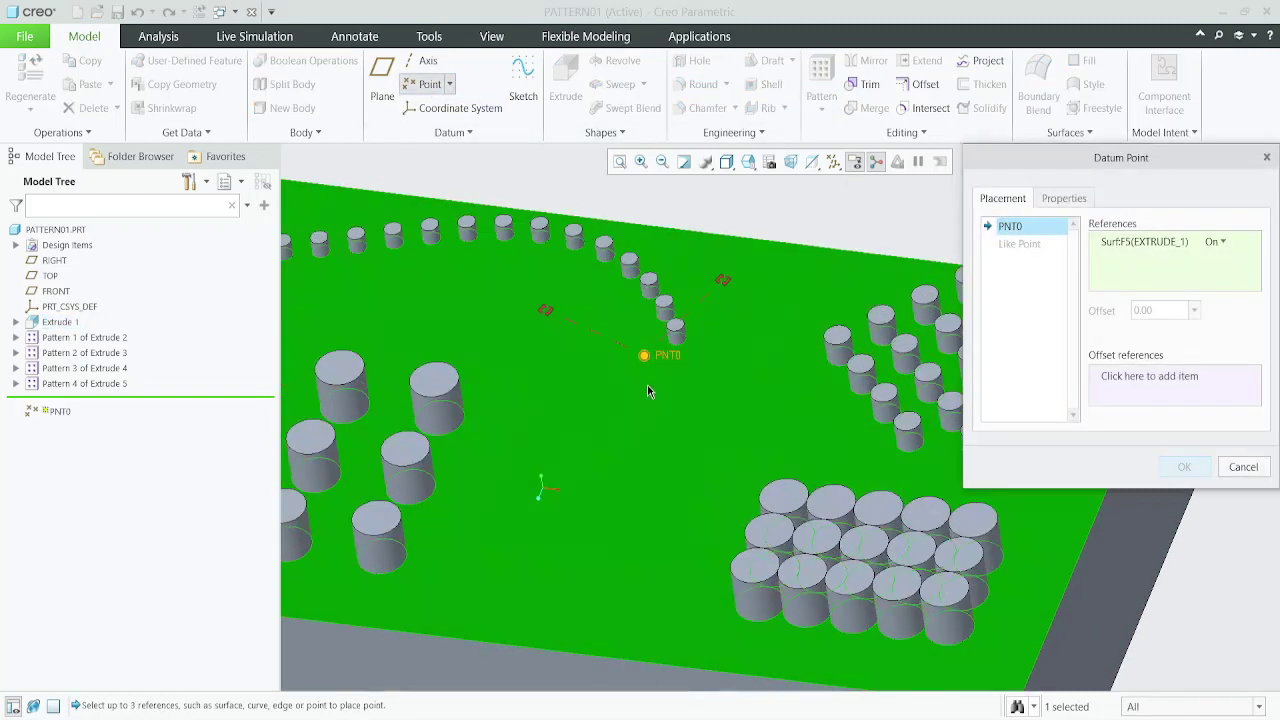
shift+middle_drag(505, 401, 443, 424)
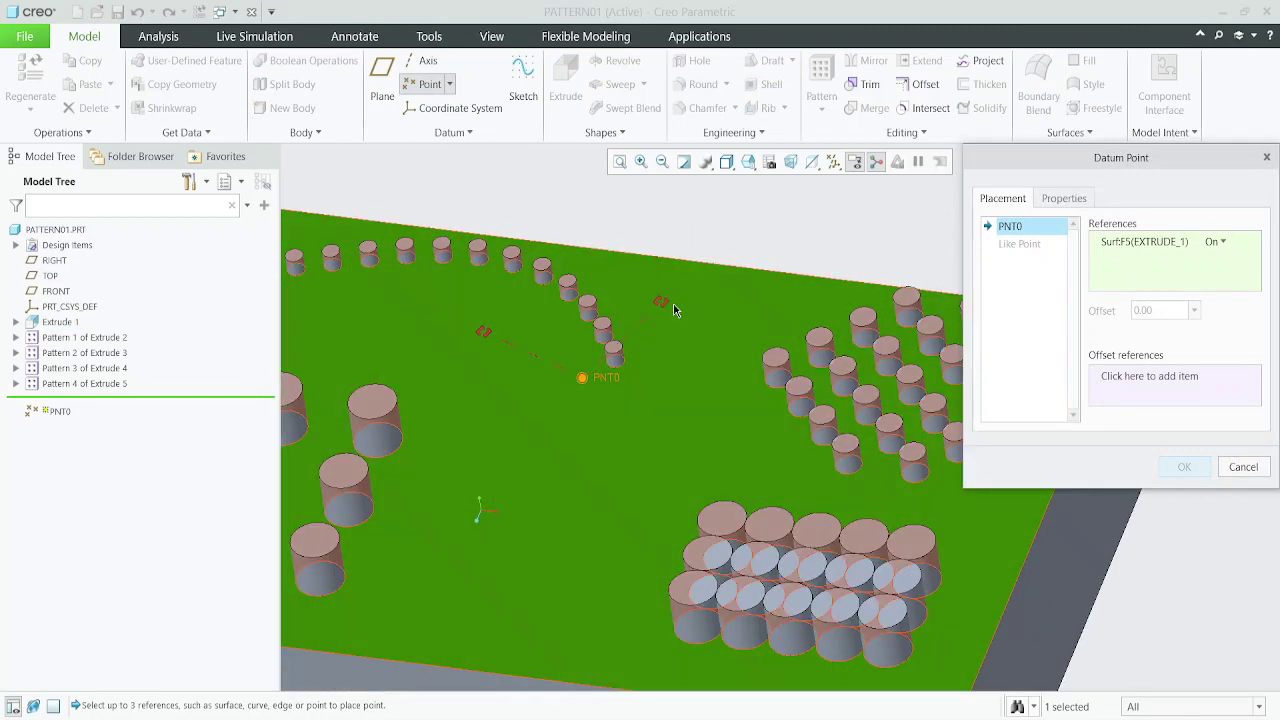
drag(663, 305, 734, 267)
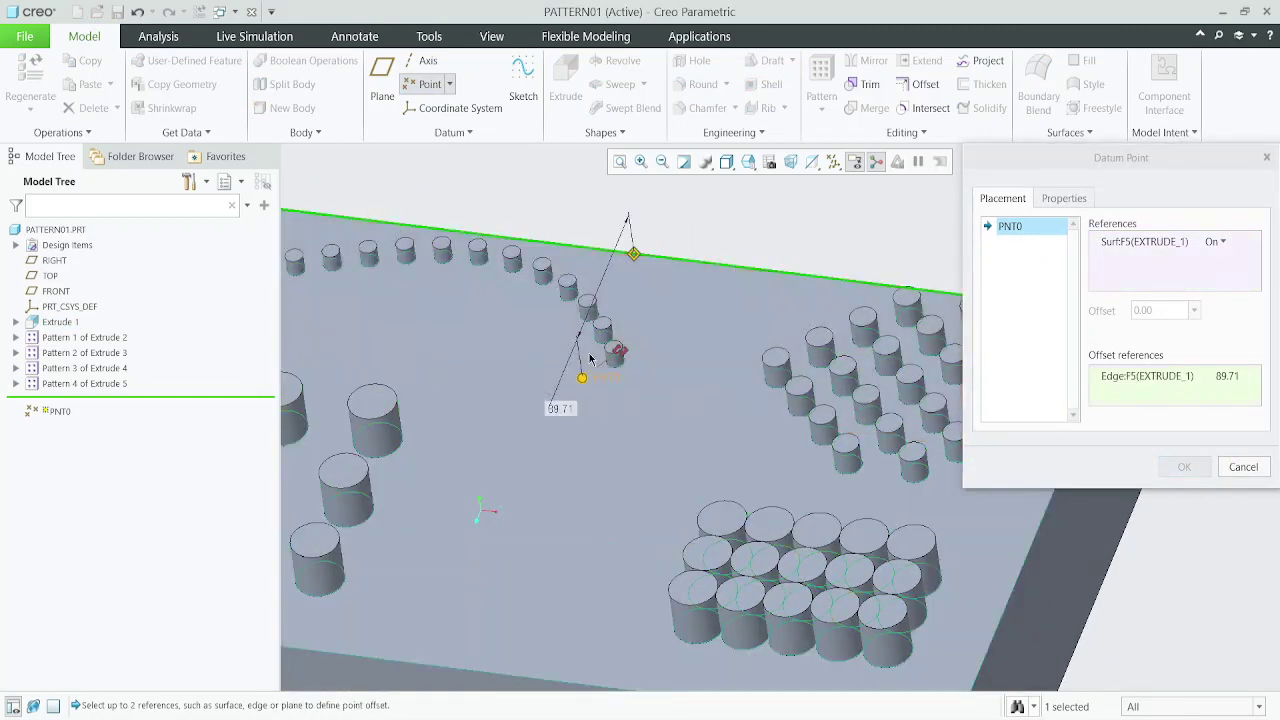
shift+middle_drag(560, 453, 565, 433)
scroll(565, 433, down, 2)
drag(637, 306, 1156, 545)
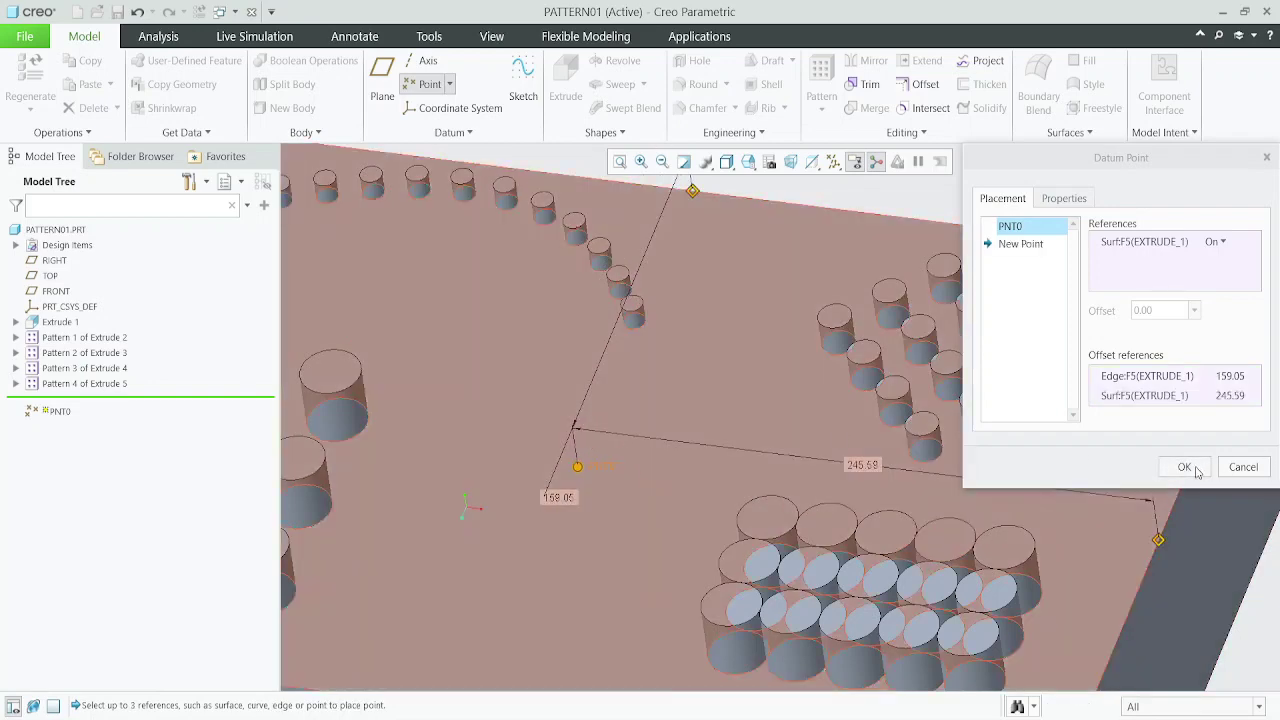
click(1194, 469)
key(ctrl+d)
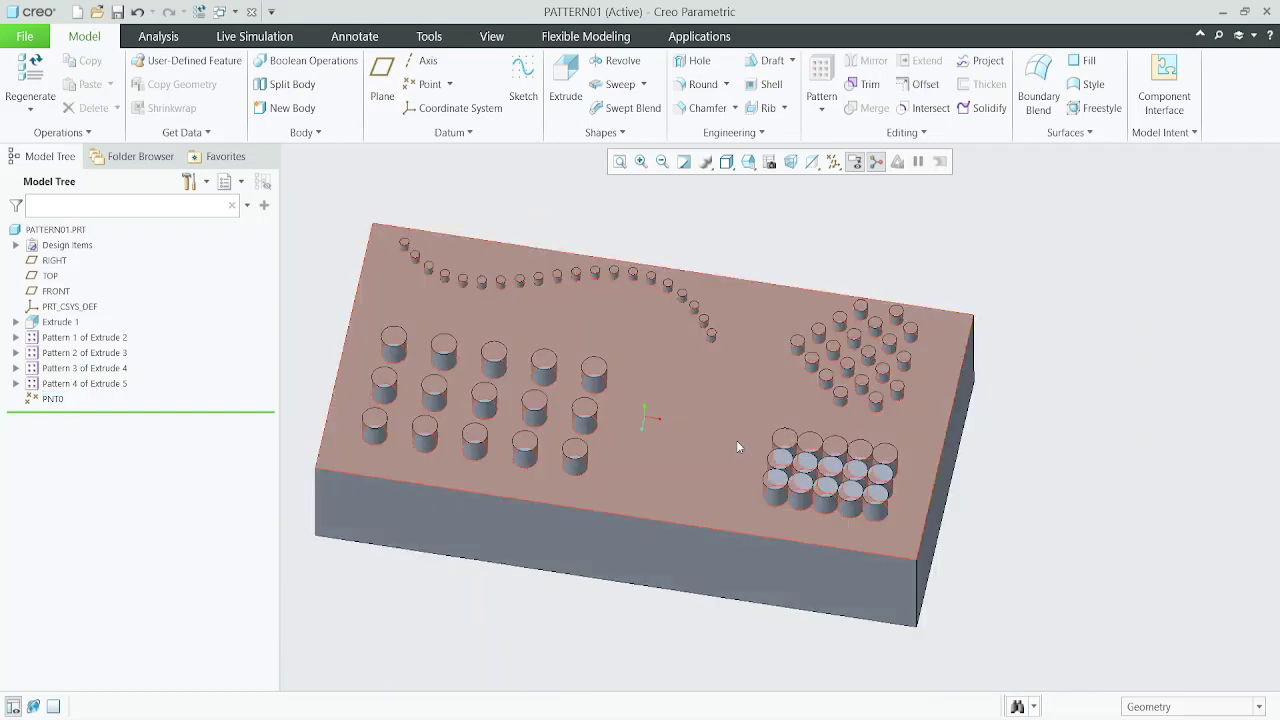
- Turn on the display of datum points and clear the face selection
scroll(736, 447, up, 3)
click(640, 430)
click(833, 161)
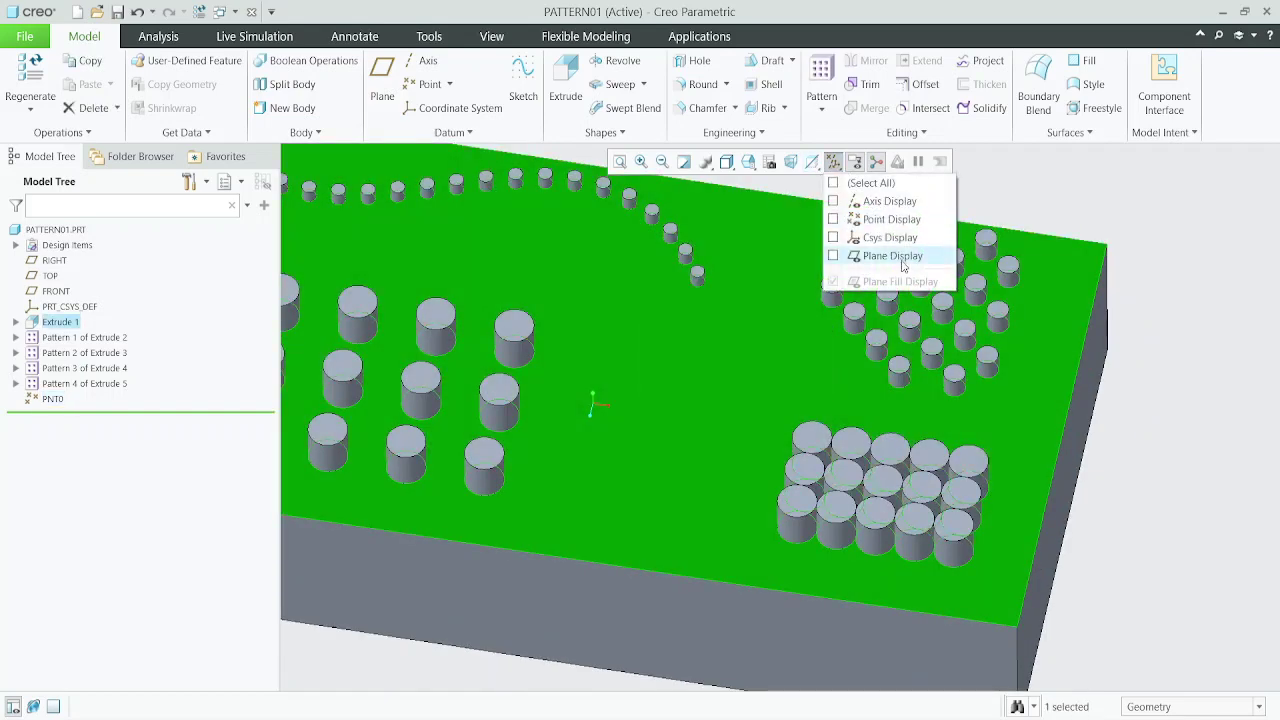
click(884, 219)
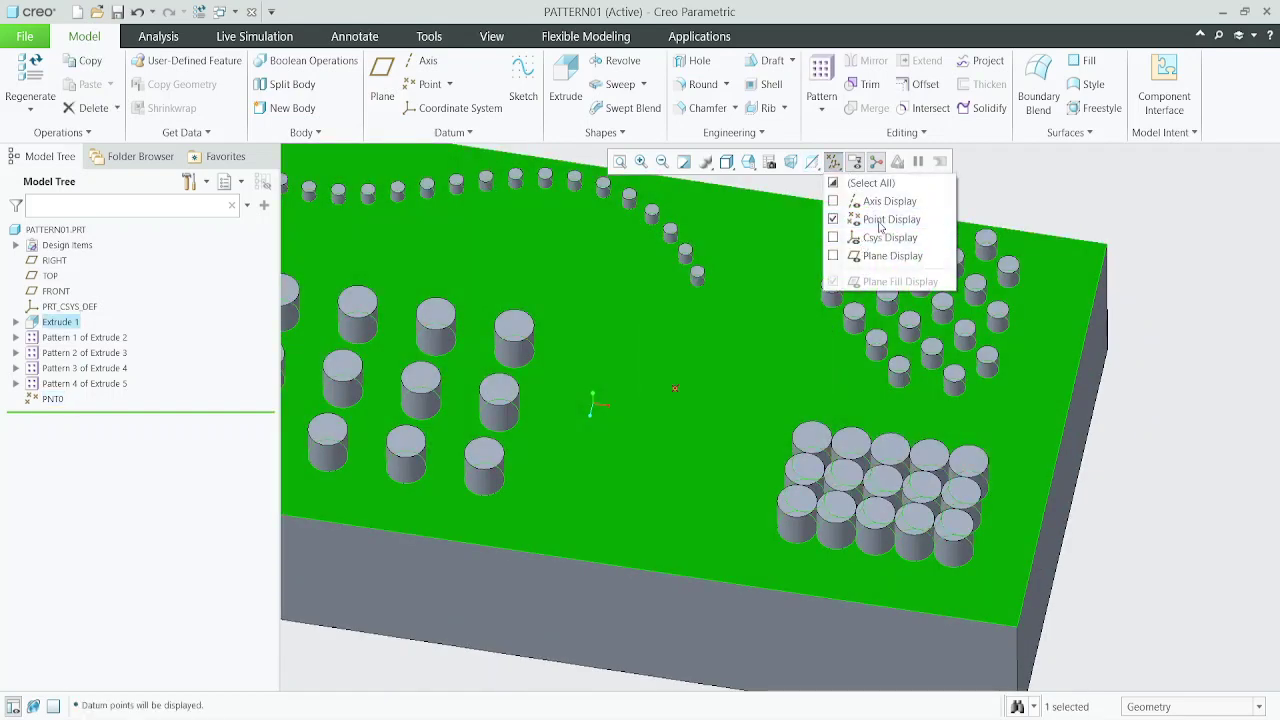
click(836, 161)
click(1141, 311)
scroll(870, 343, down, 2)
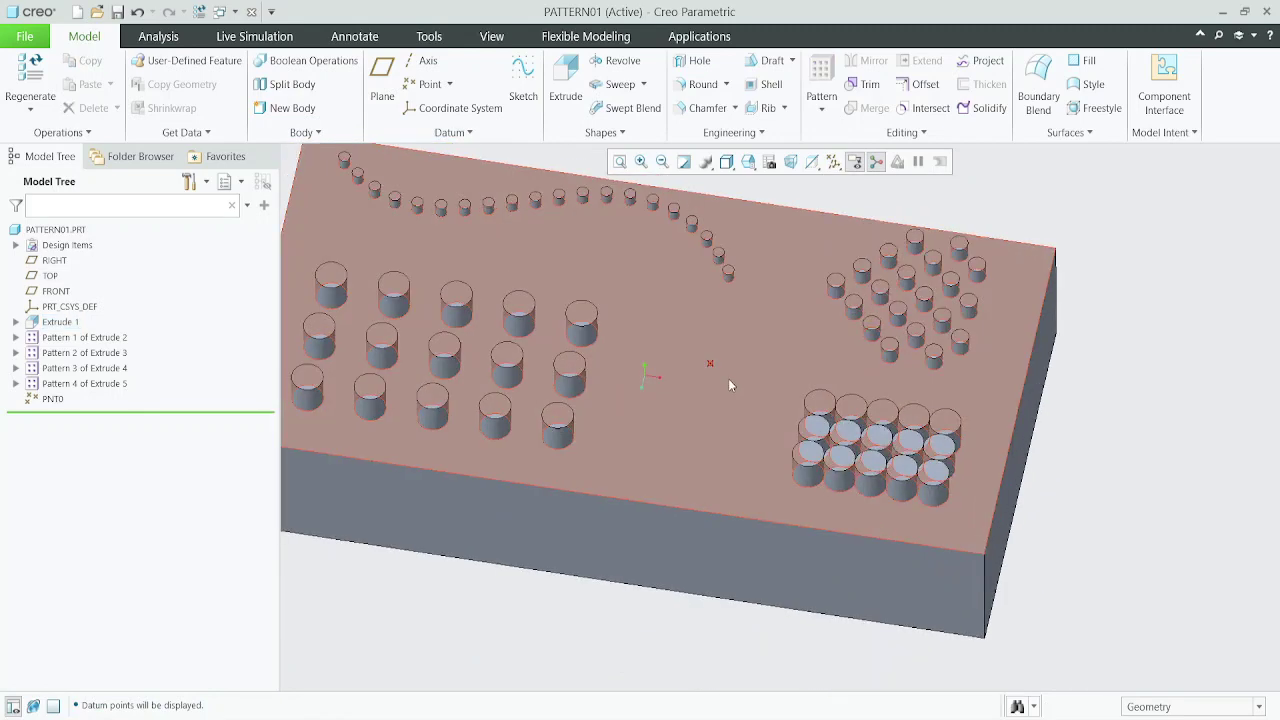
- Create a second datum point nearer the block's front, offset about 245 mm from the right side face and referenced to the front
scroll(728, 385, up, 2)
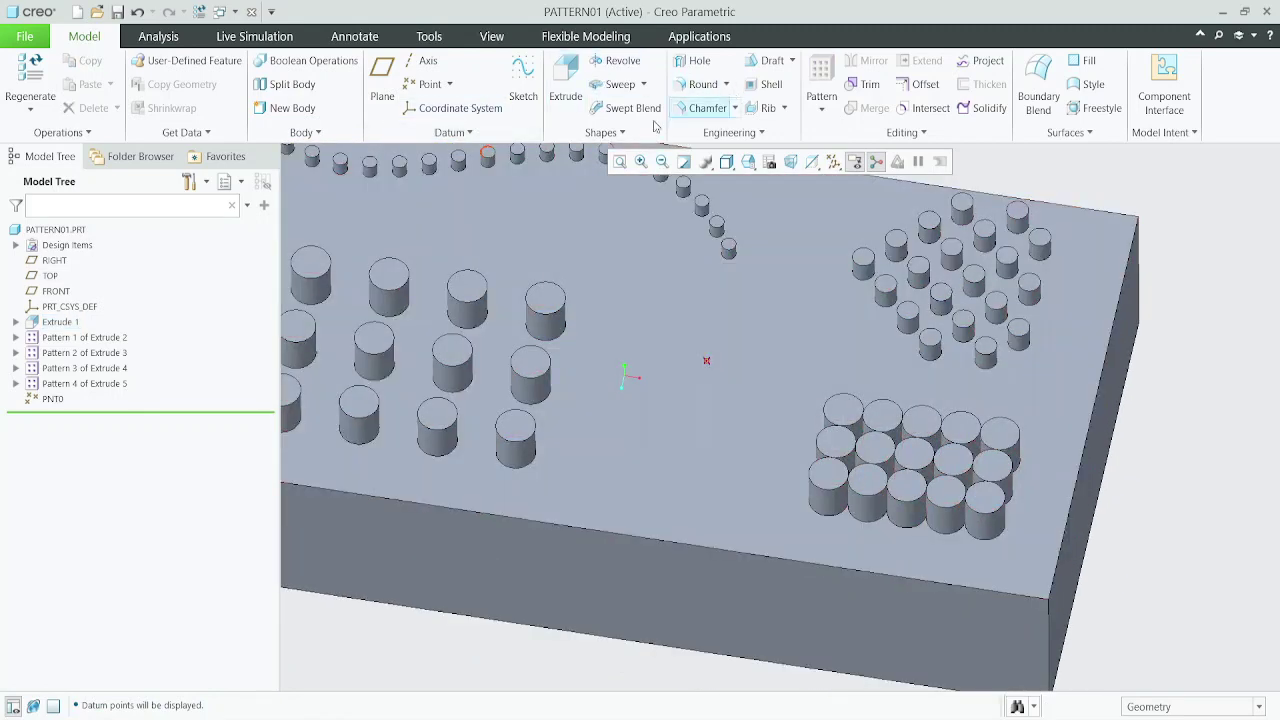
click(429, 84)
click(707, 420)
scroll(707, 420, down, 1)
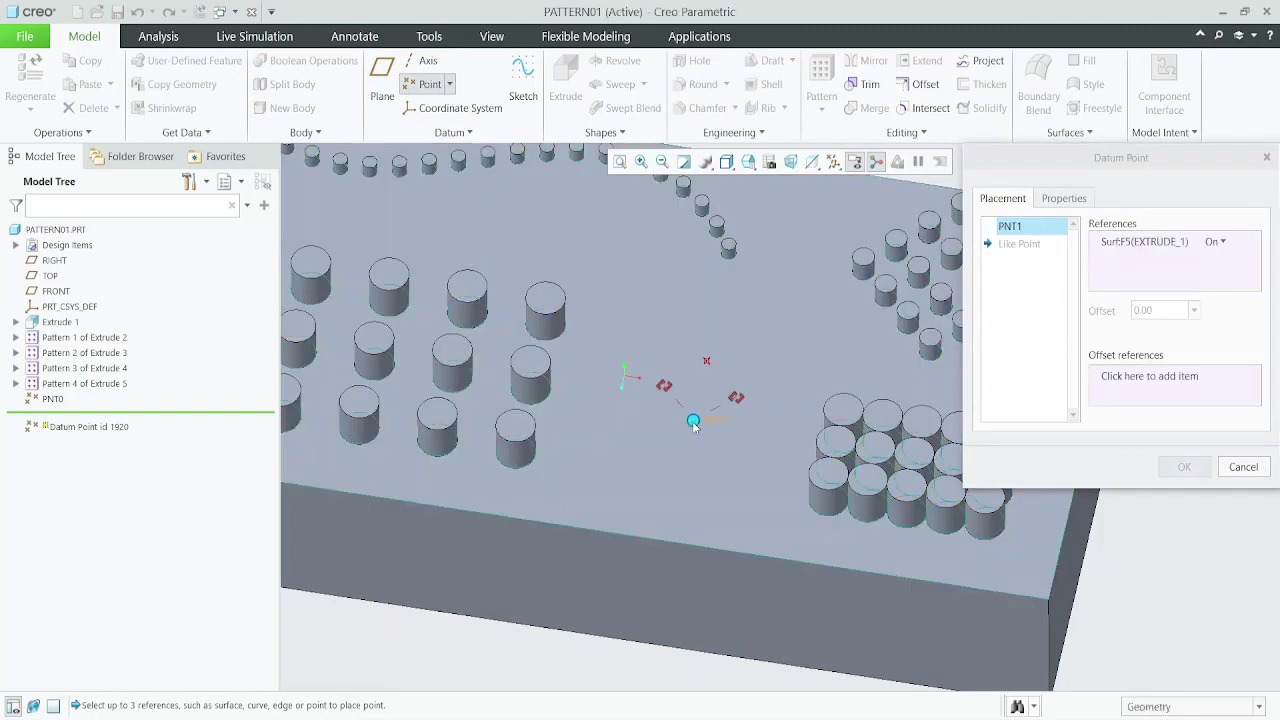
drag(710, 395, 970, 547)
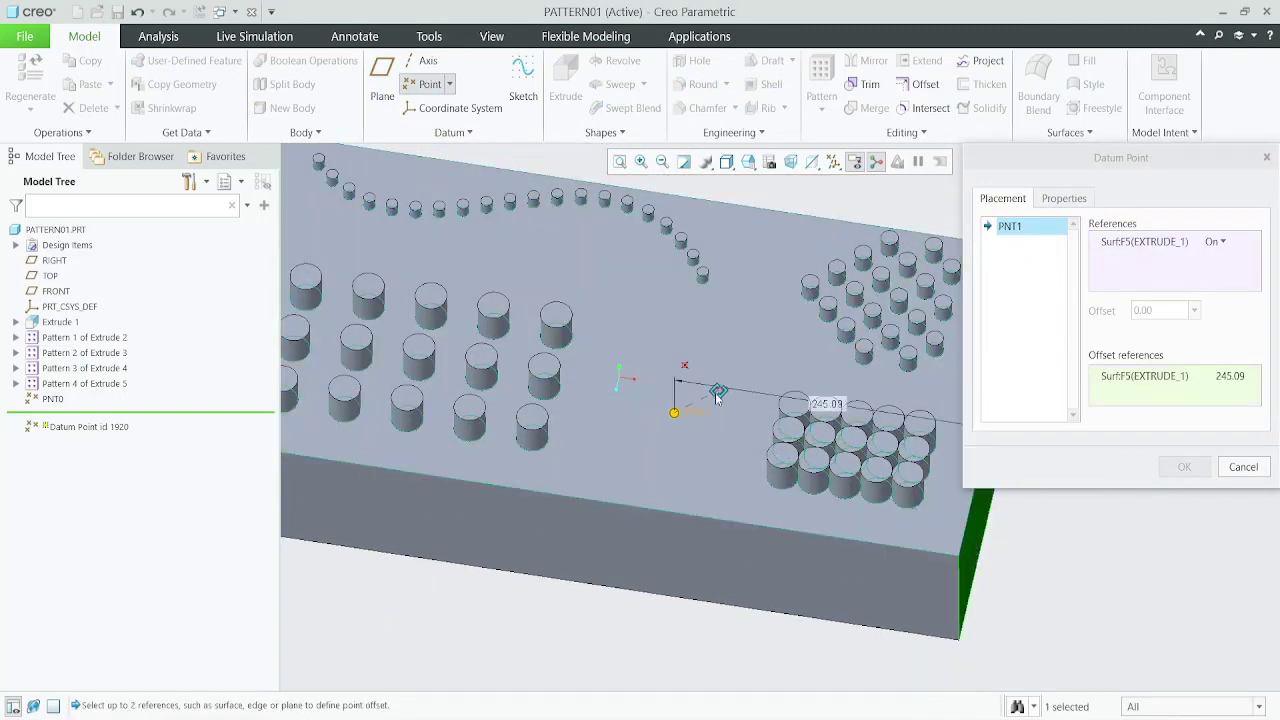
drag(717, 397, 742, 560)
click(1192, 469)
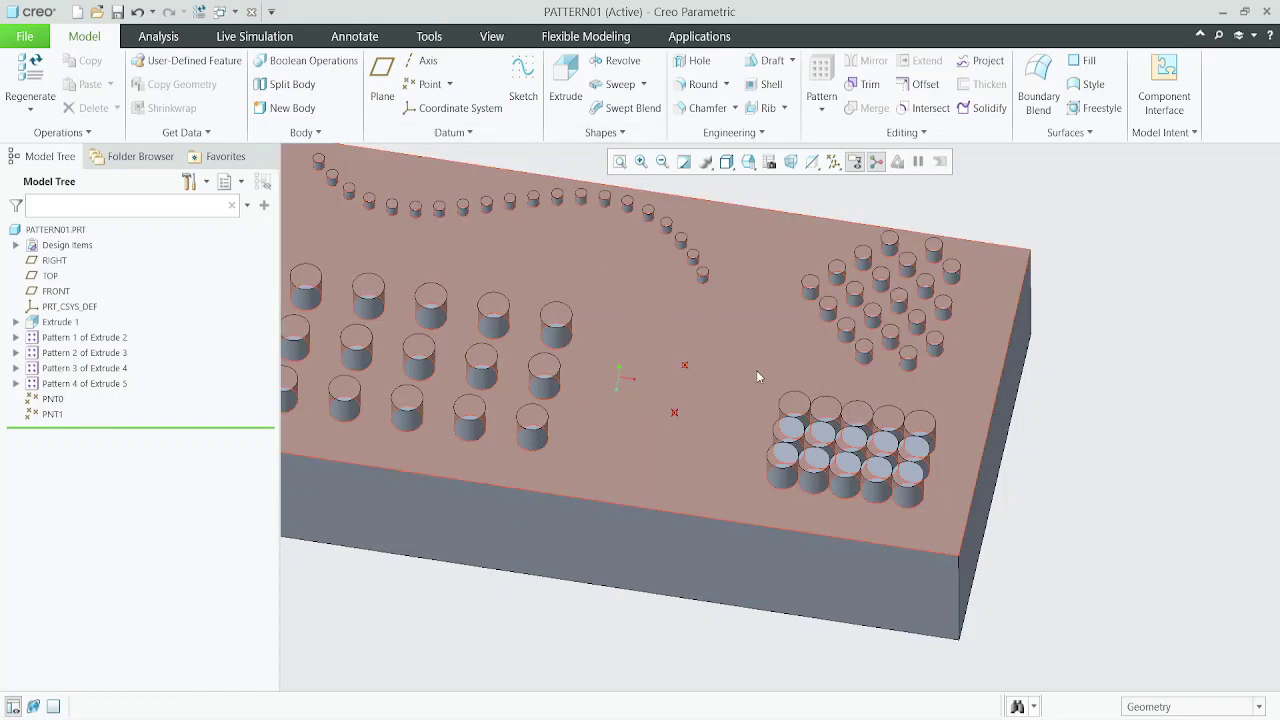
- Sketch a circle about 17 mm in diameter on the top face behind the two datum points and extrude it 17 mm
click(749, 309)
click(565, 78)
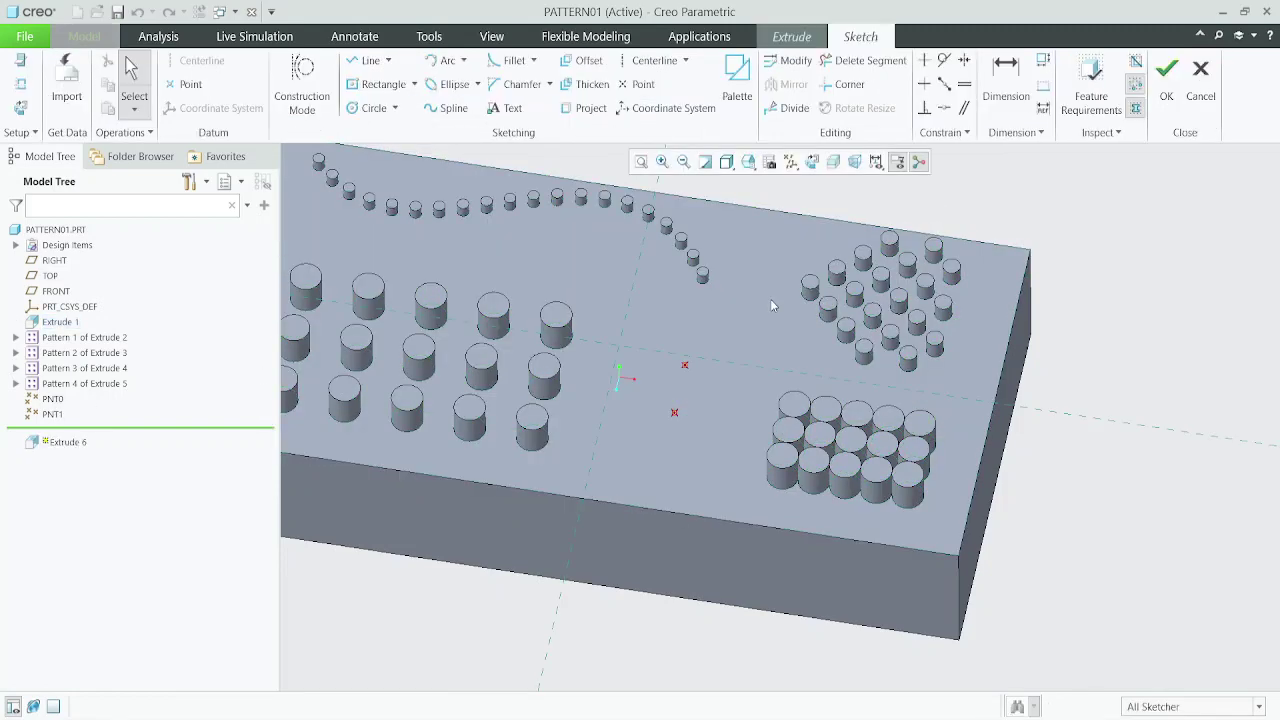
click(372, 108)
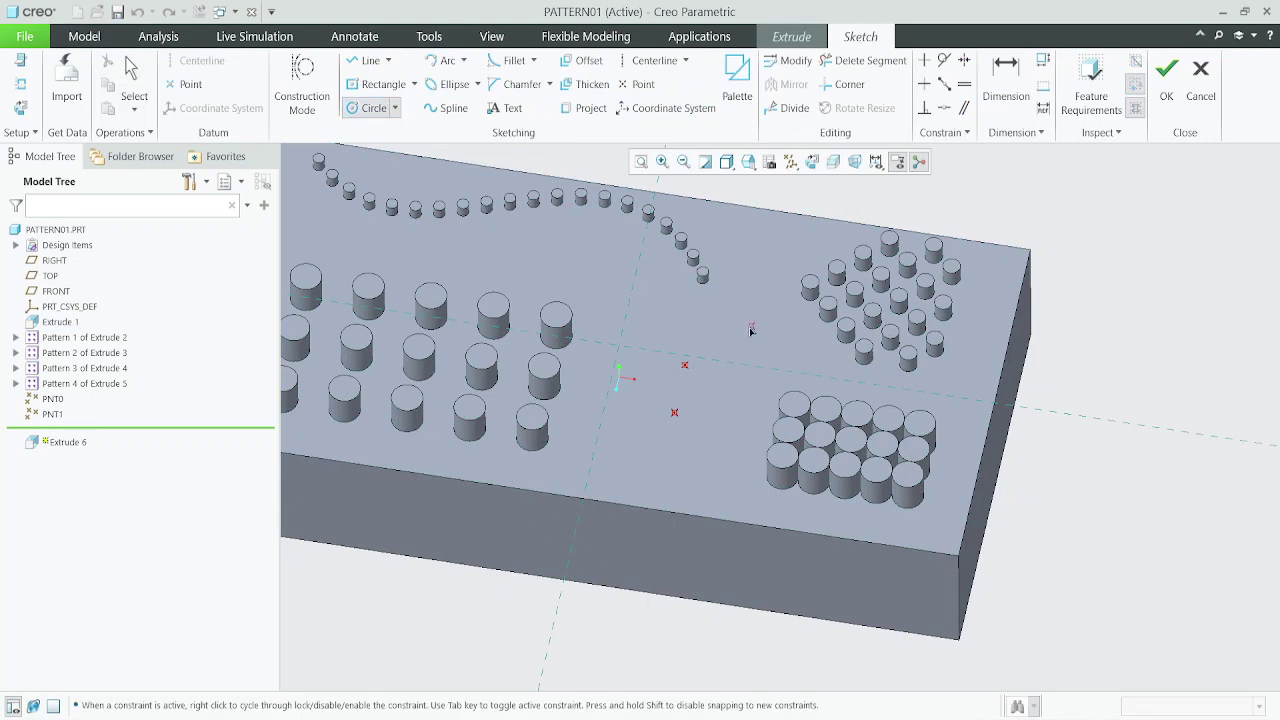
click(746, 333)
middle_click(768, 346)
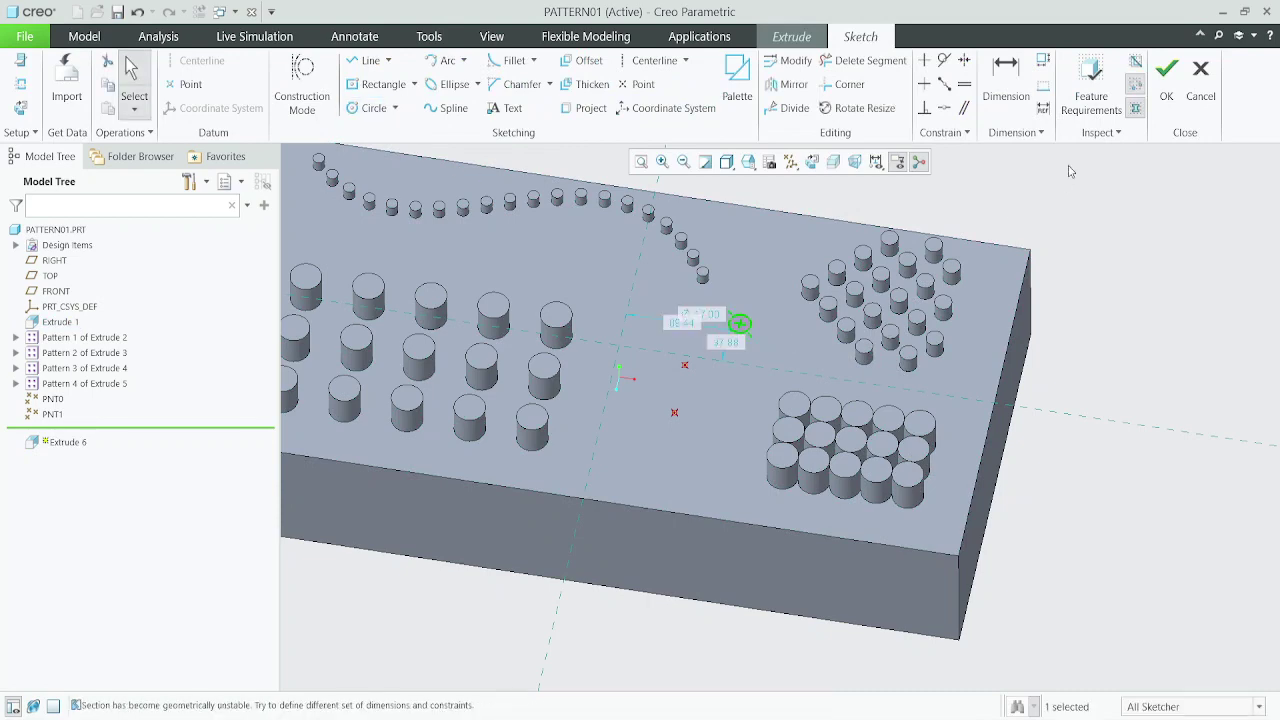
click(1168, 88)
middle_click(776, 370)
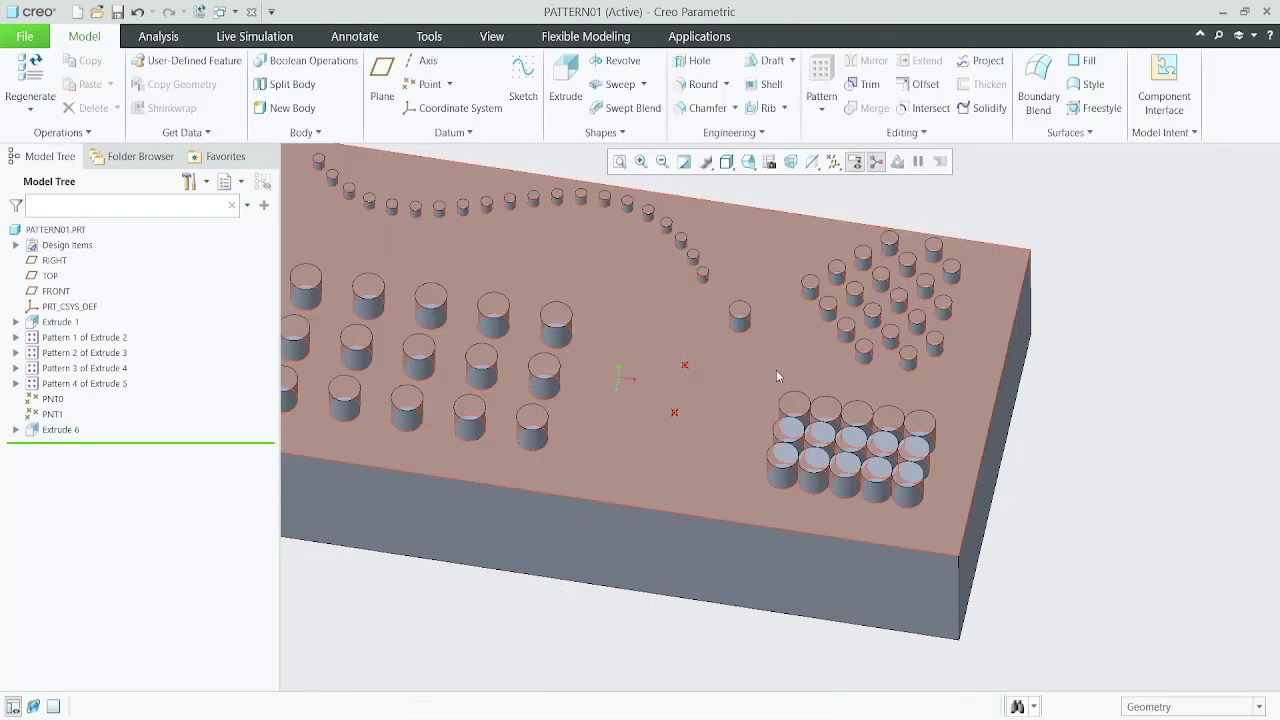
- Create a point pattern of the lone 17 mm cylinder from datum point PNT1, using PNT0 as the alternate origin
click(741, 324)
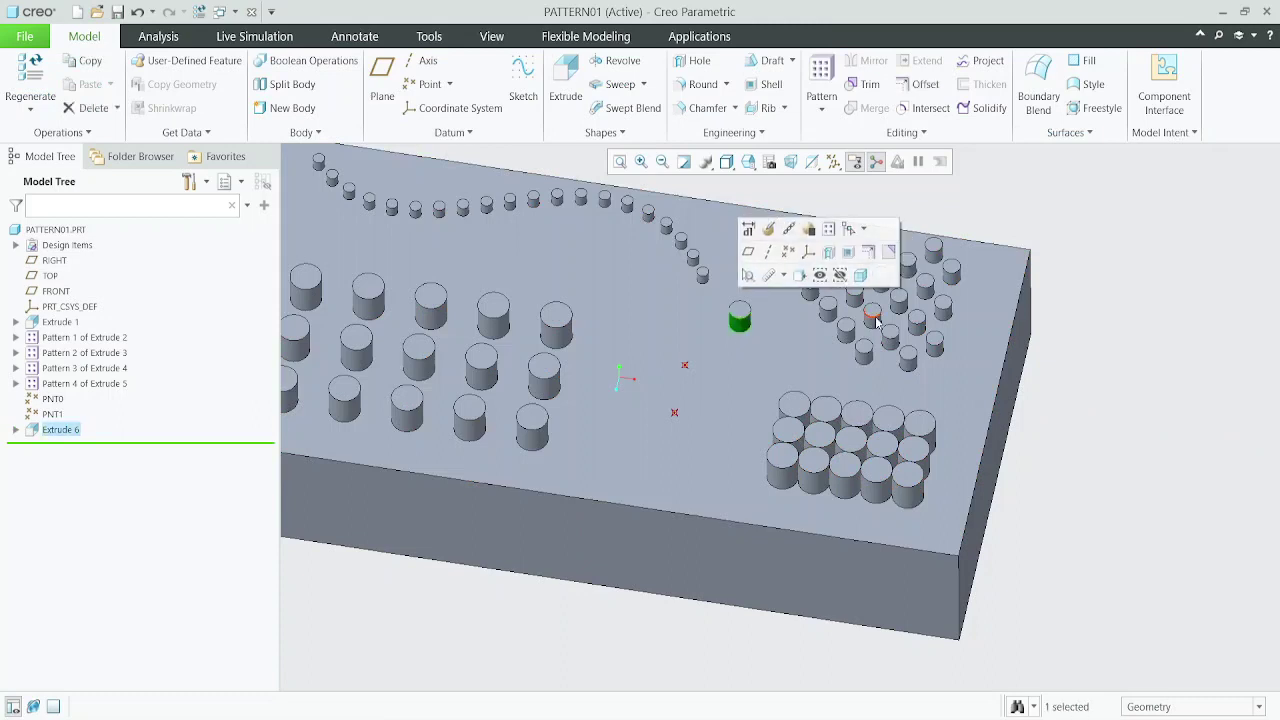
click(821, 80)
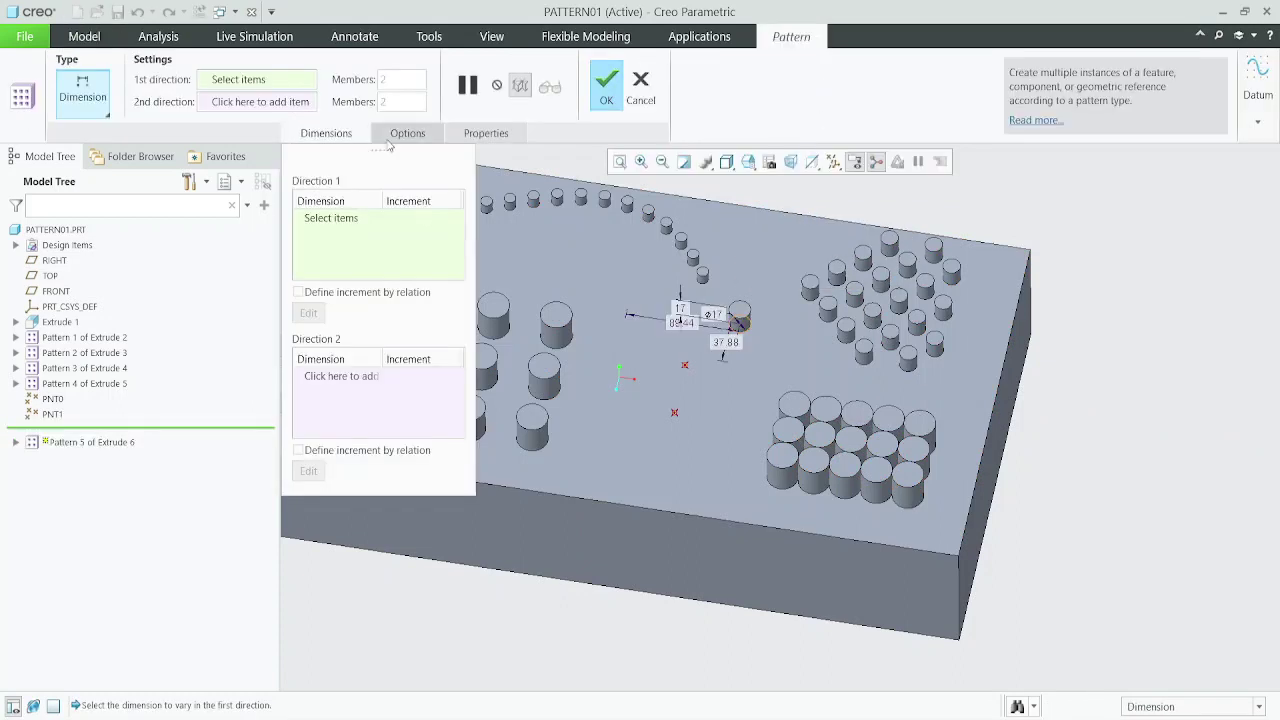
click(95, 115)
click(95, 238)
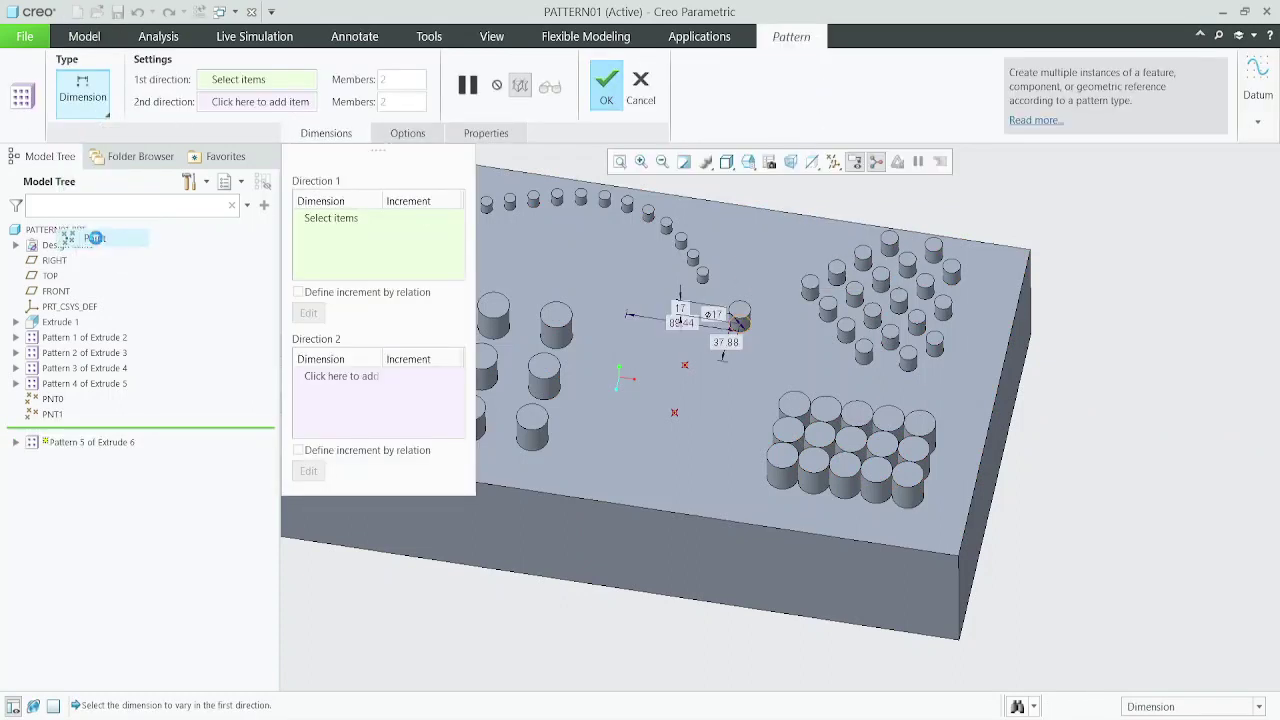
scroll(690, 370, up, 2)
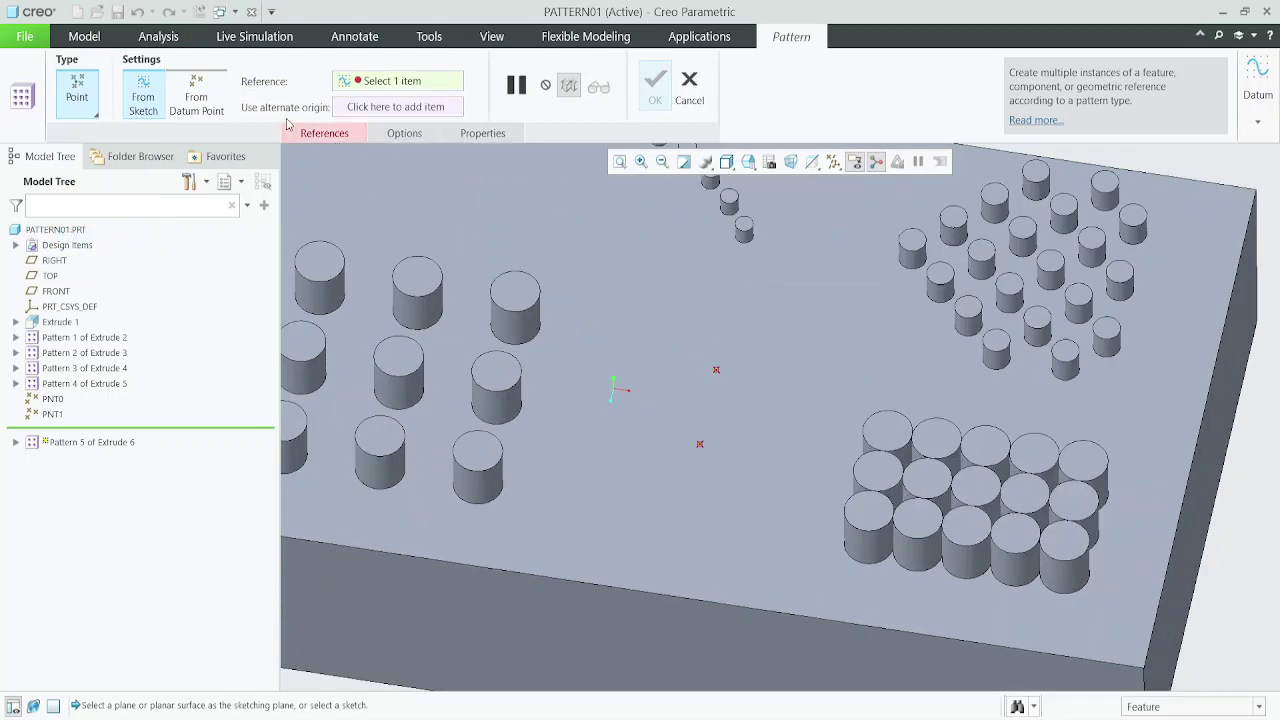
click(200, 90)
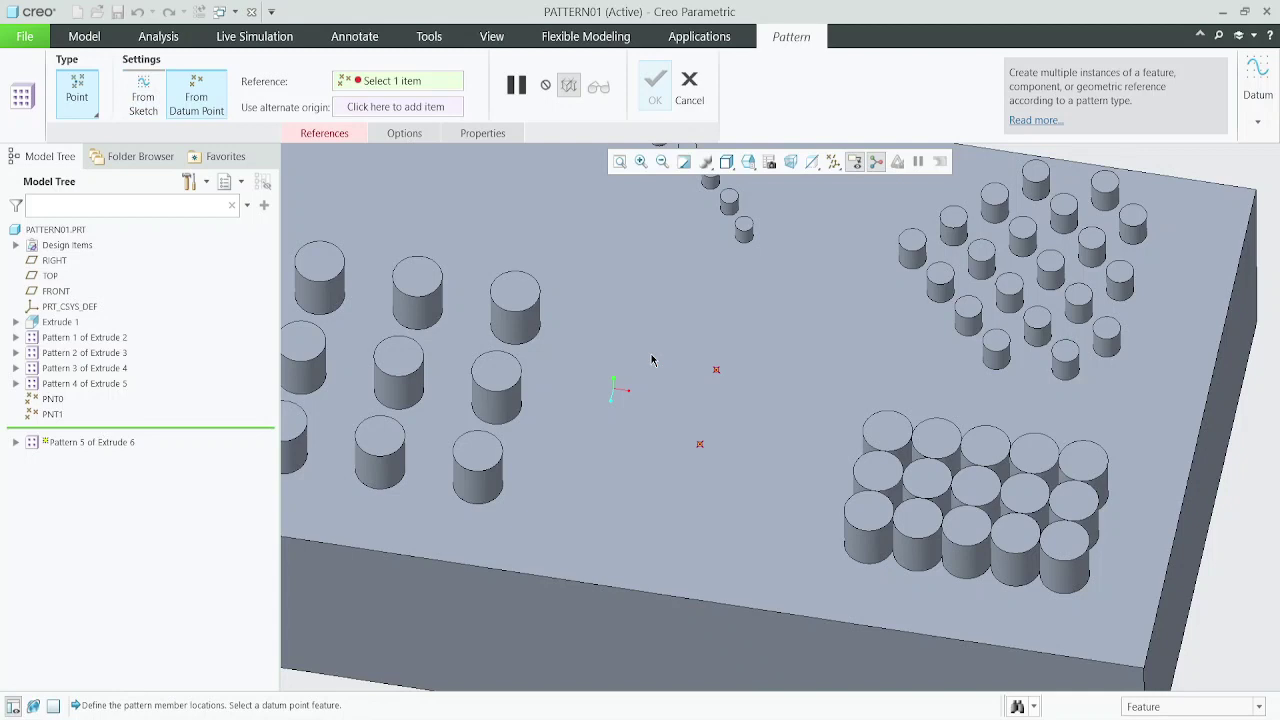
click(716, 372)
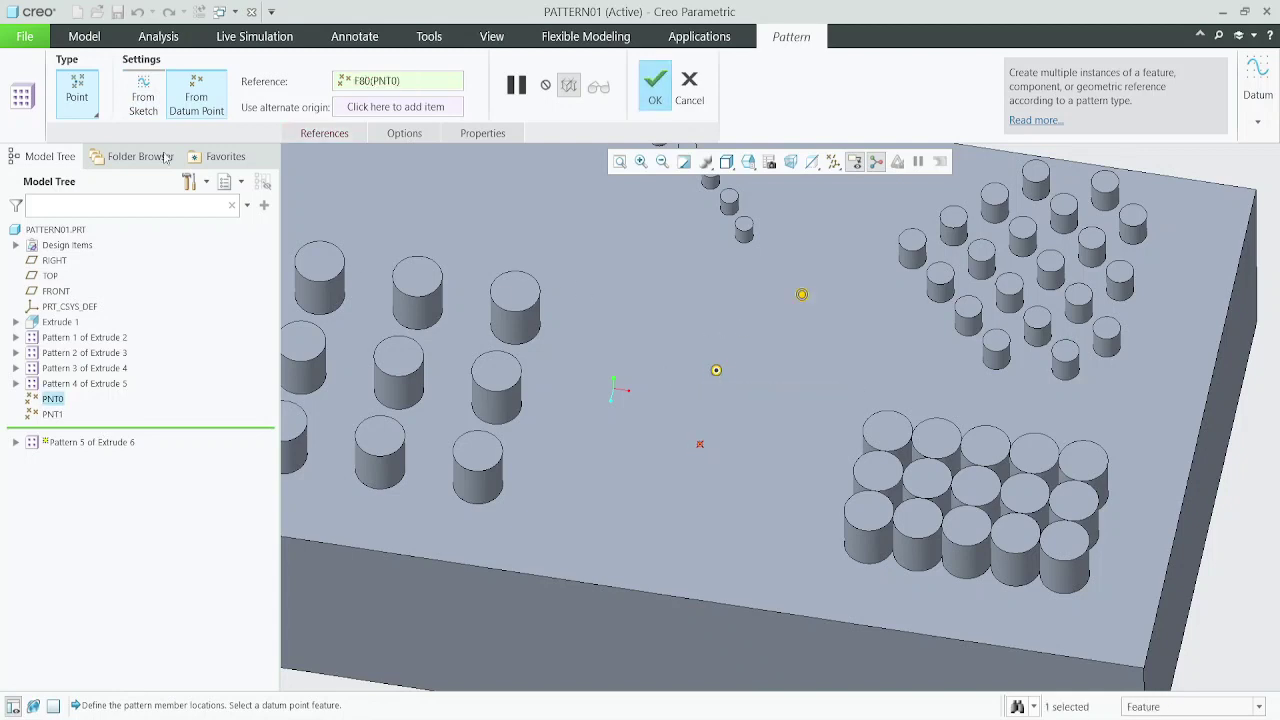
click(701, 446)
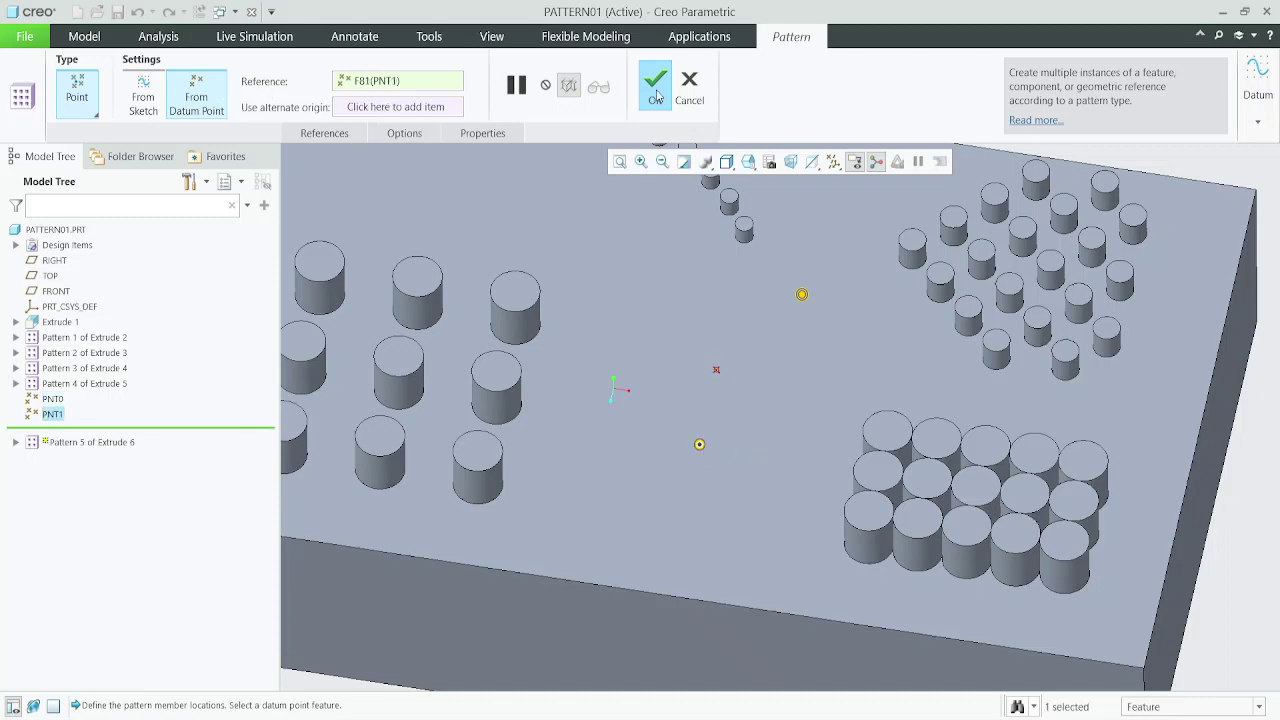
click(400, 107)
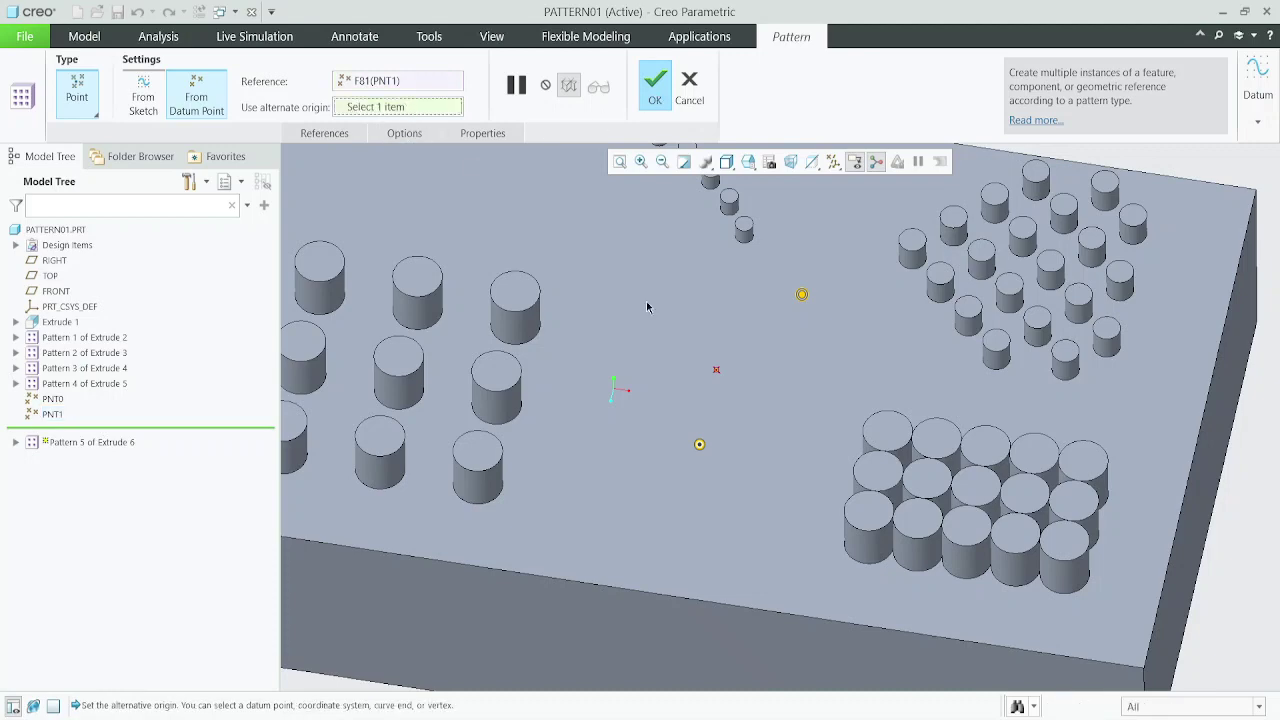
click(716, 371)
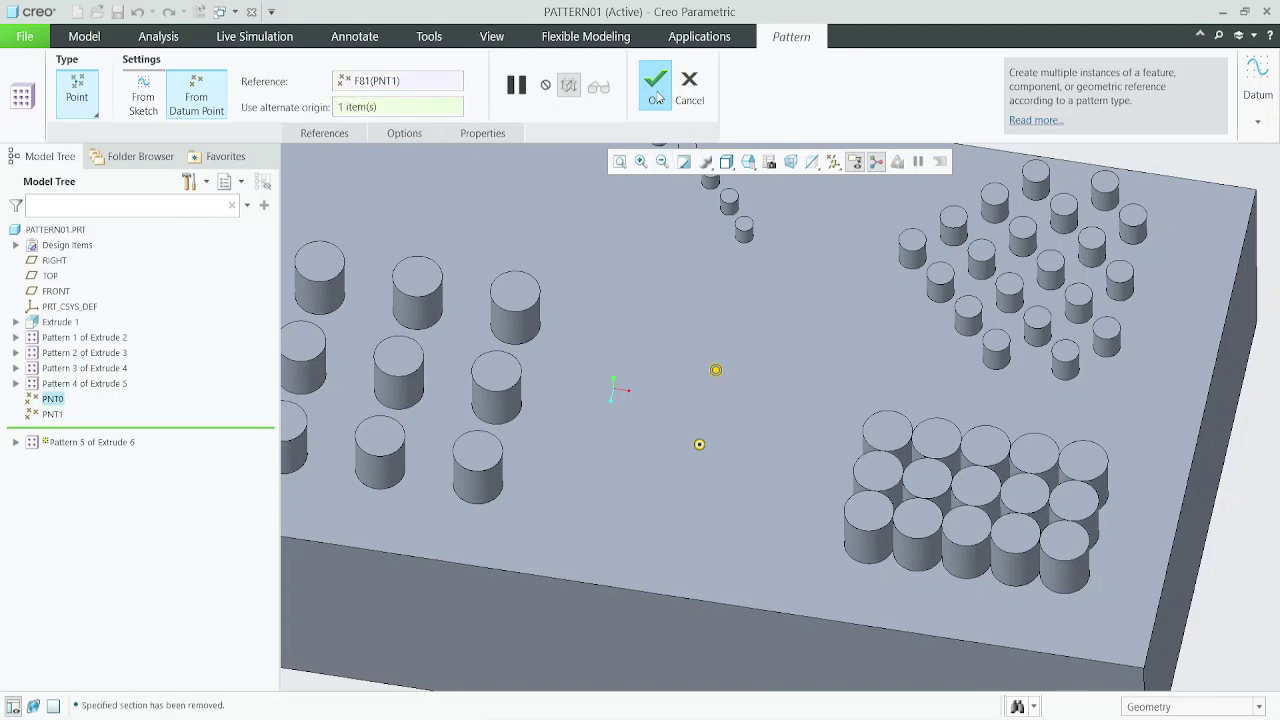
click(655, 88)
- Examine the point-pattern cylinders relative to the two datum points and the other patterns on the top face
middle_drag(744, 415, 754, 337)
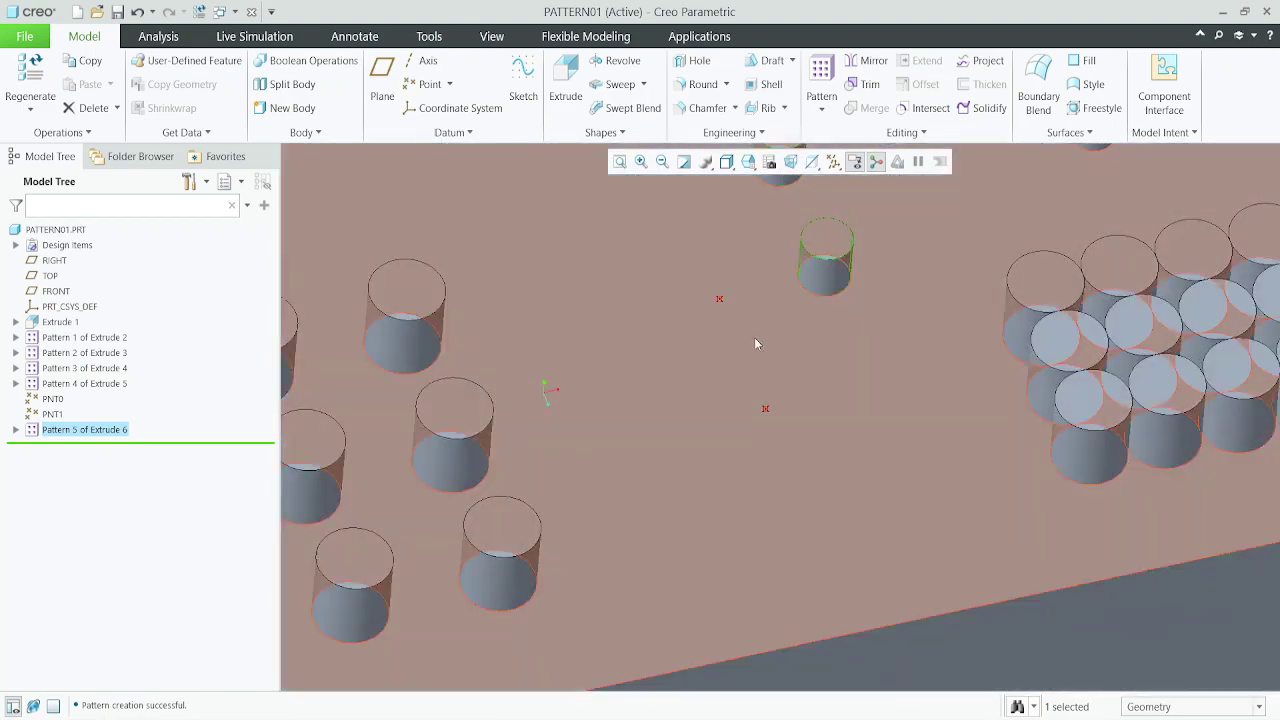
scroll(725, 312, up, 5)
scroll(782, 350, down, 4)
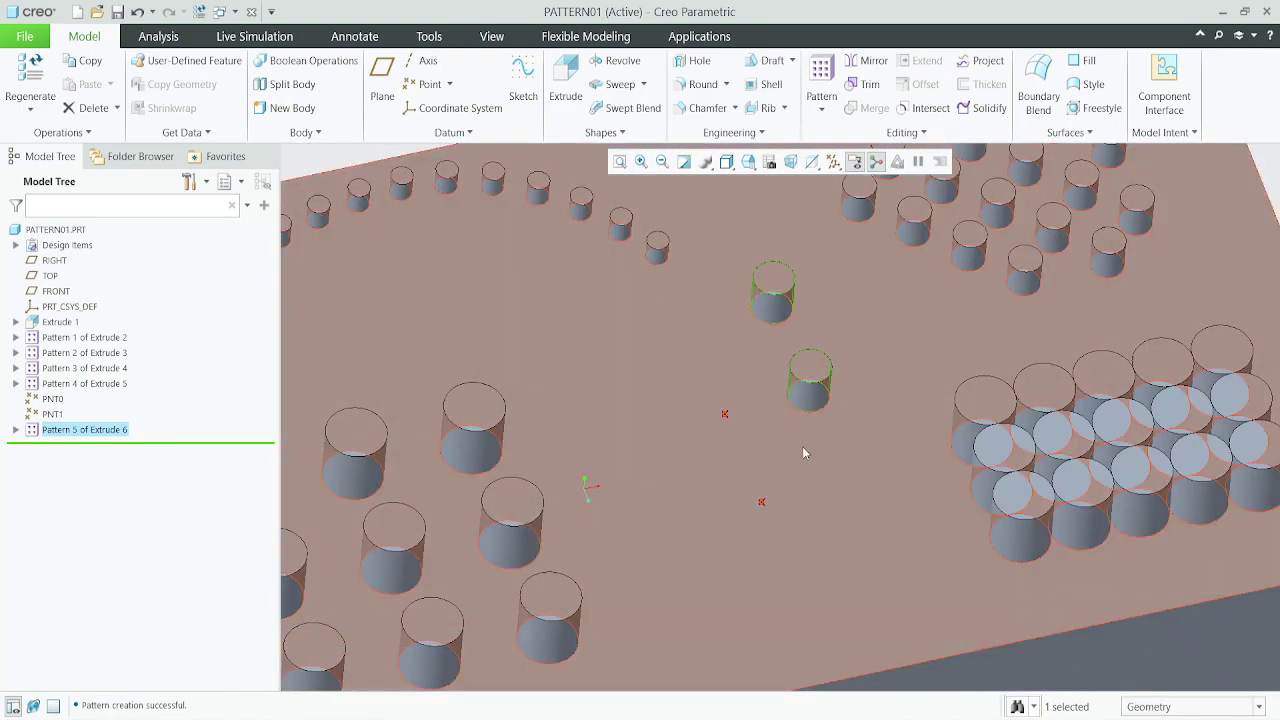
middle_drag(763, 459, 735, 437)
scroll(780, 385, up, 4)
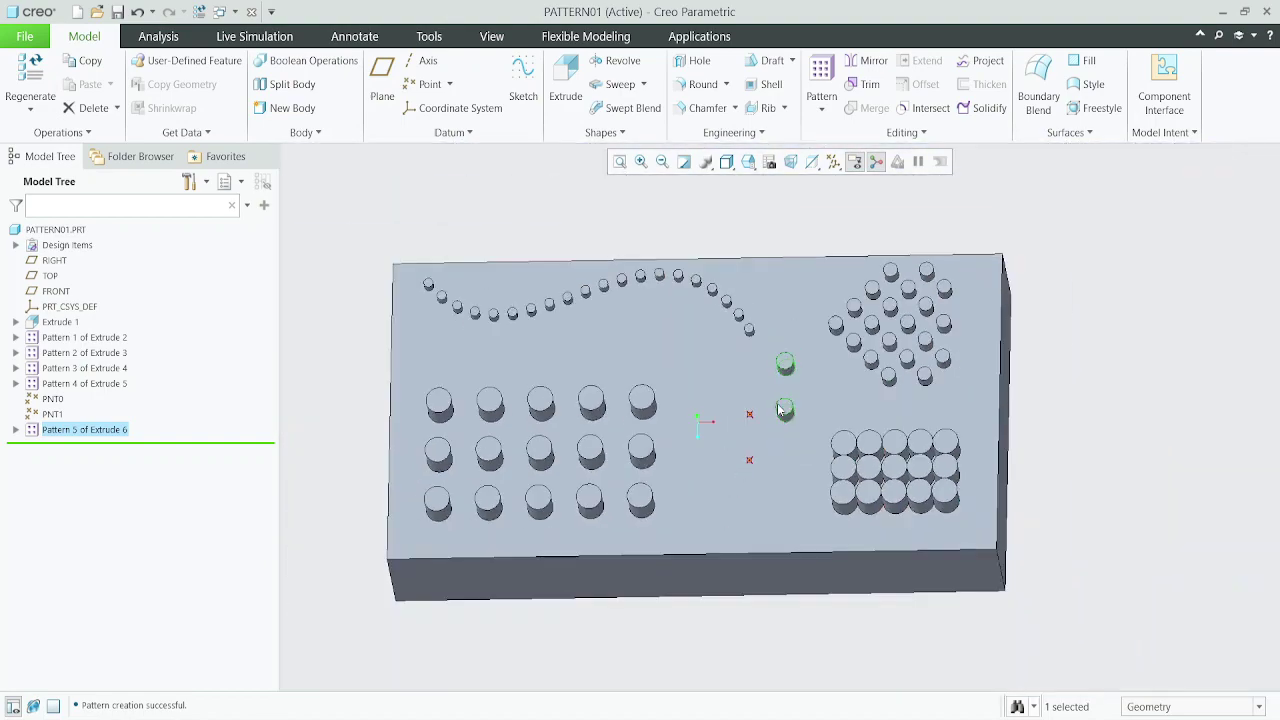
scroll(782, 405, down, 2)
scroll(700, 342, up, 3)
click(802, 212)
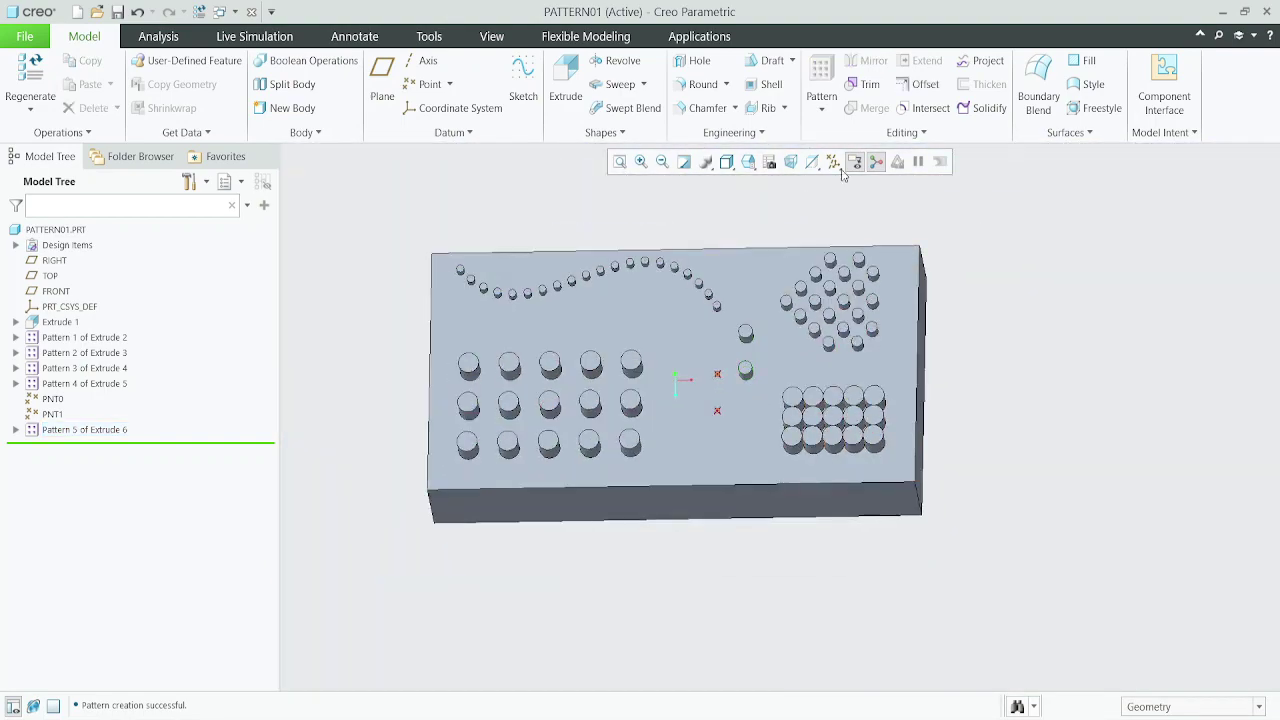
click(829, 111)
scroll(733, 345, down, 5)
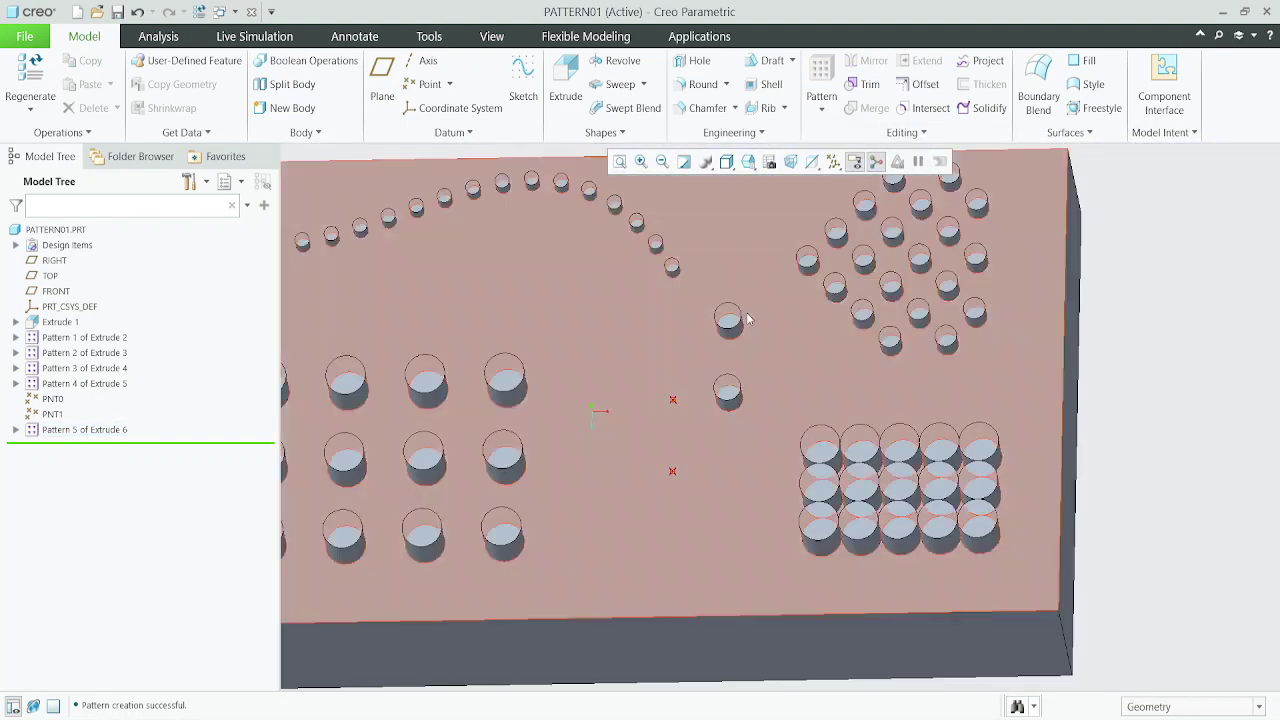
click(733, 345)
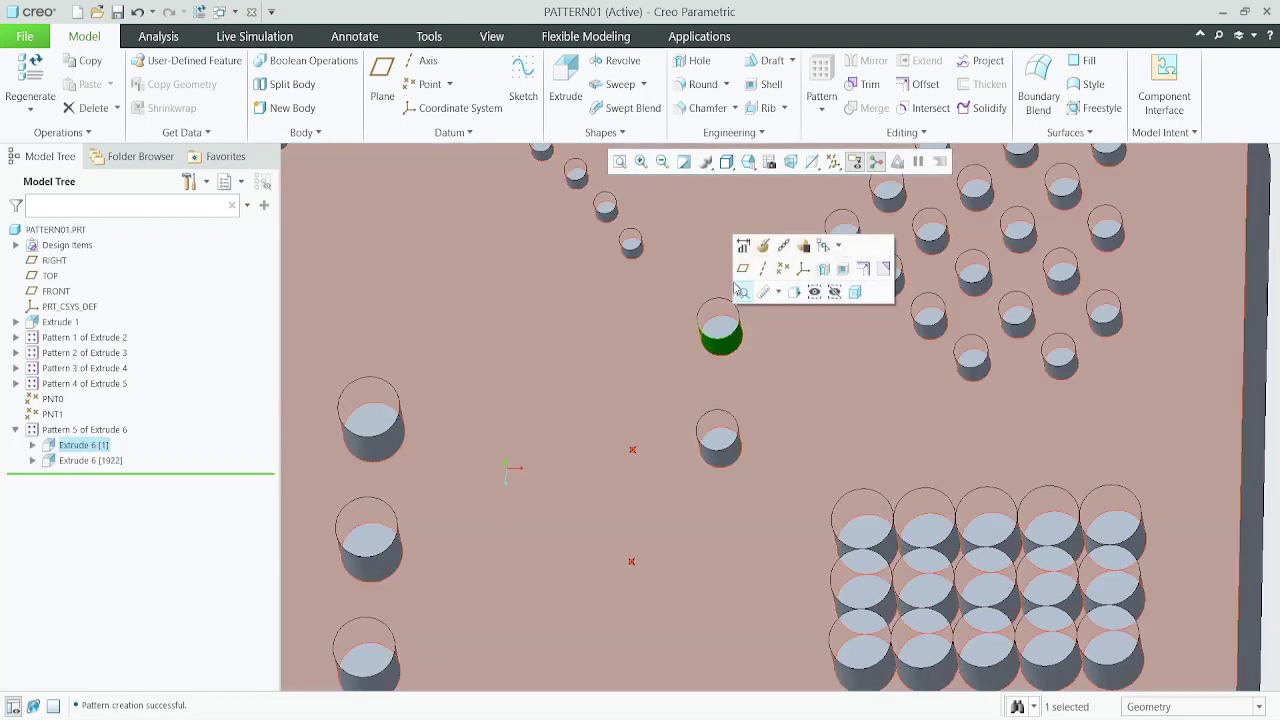
click(821, 108)
click(821, 110)
scroll(600, 422, up, 6)
click(909, 457)
scroll(537, 472, down, 2)
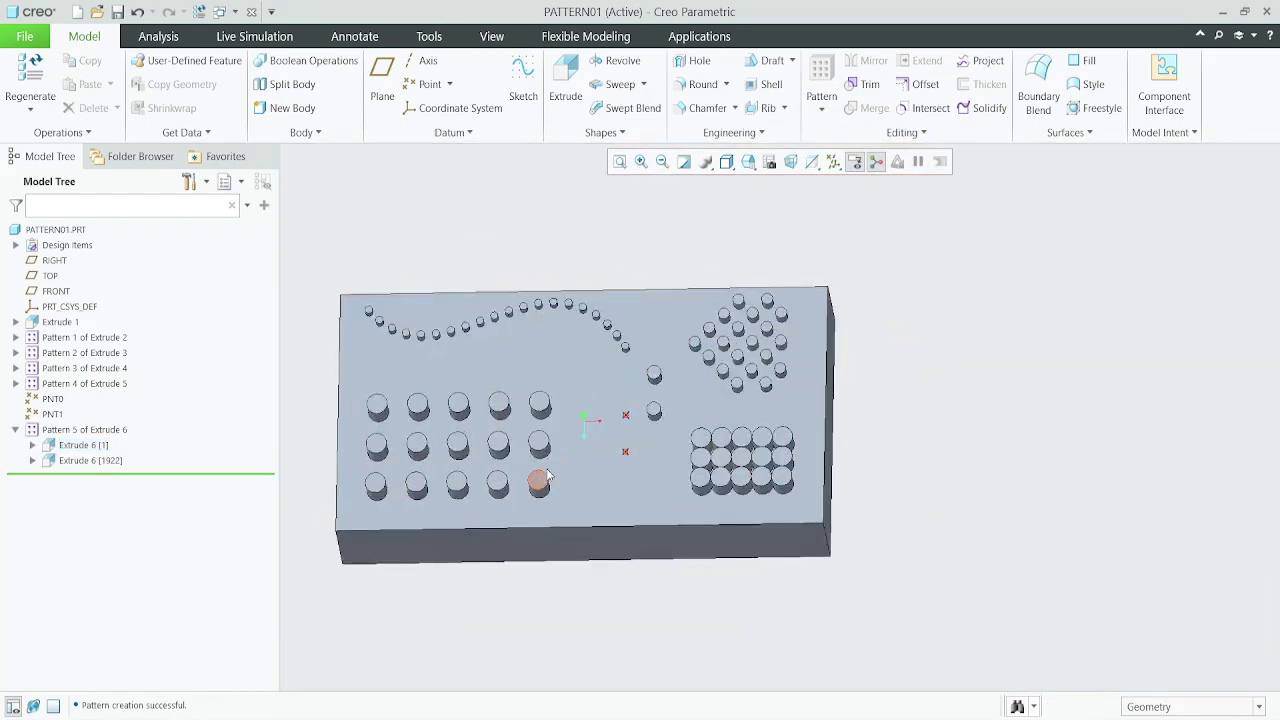
scroll(608, 405, up, 4)
mouse_move(490, 349)
middle_down()
mouse_move(475, 227)
mouse_move(533, 244)
mouse_move(553, 226)
middle_up()
scroll(598, 413, down, 3)
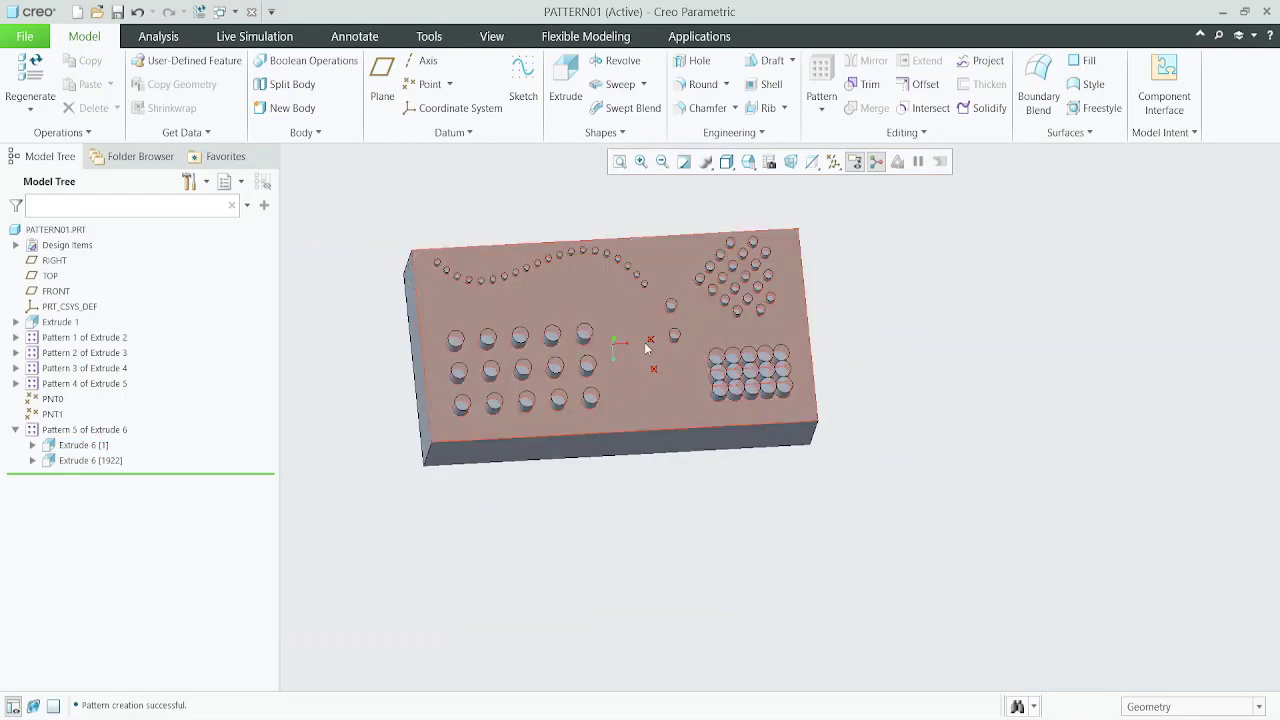
middle_drag(554, 296, 700, 350)
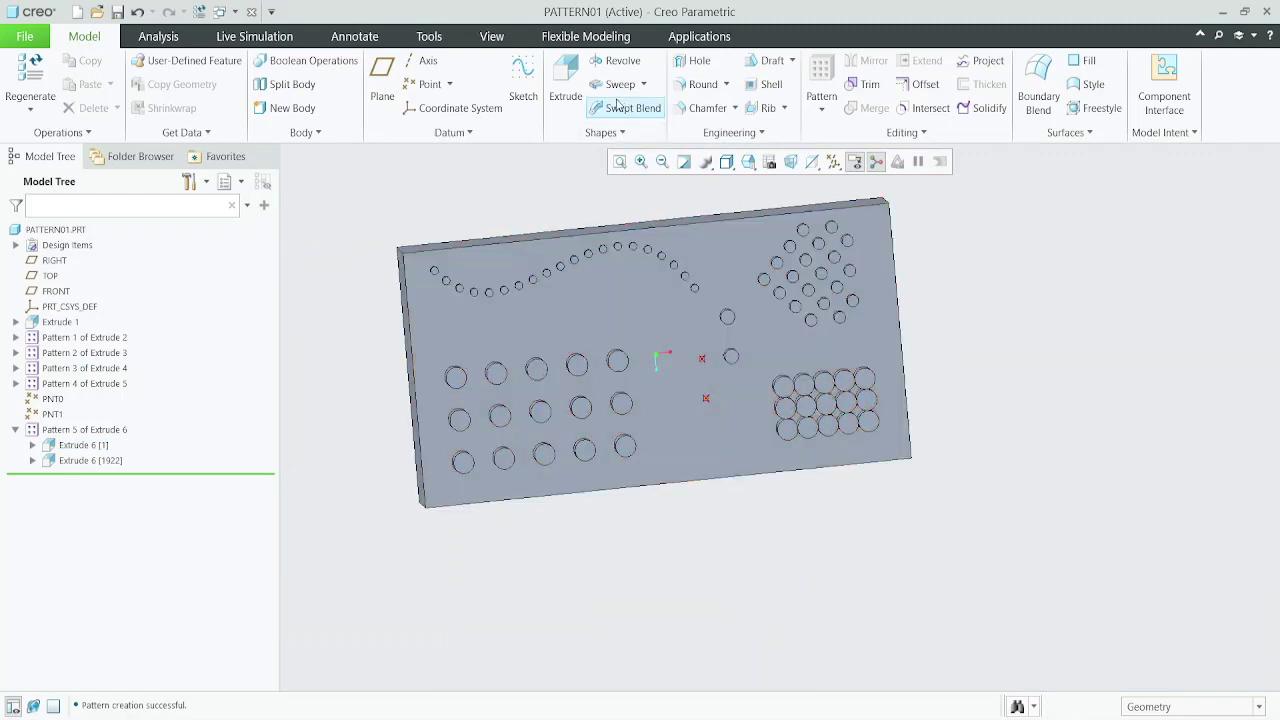
scroll(733, 360, down, 5)
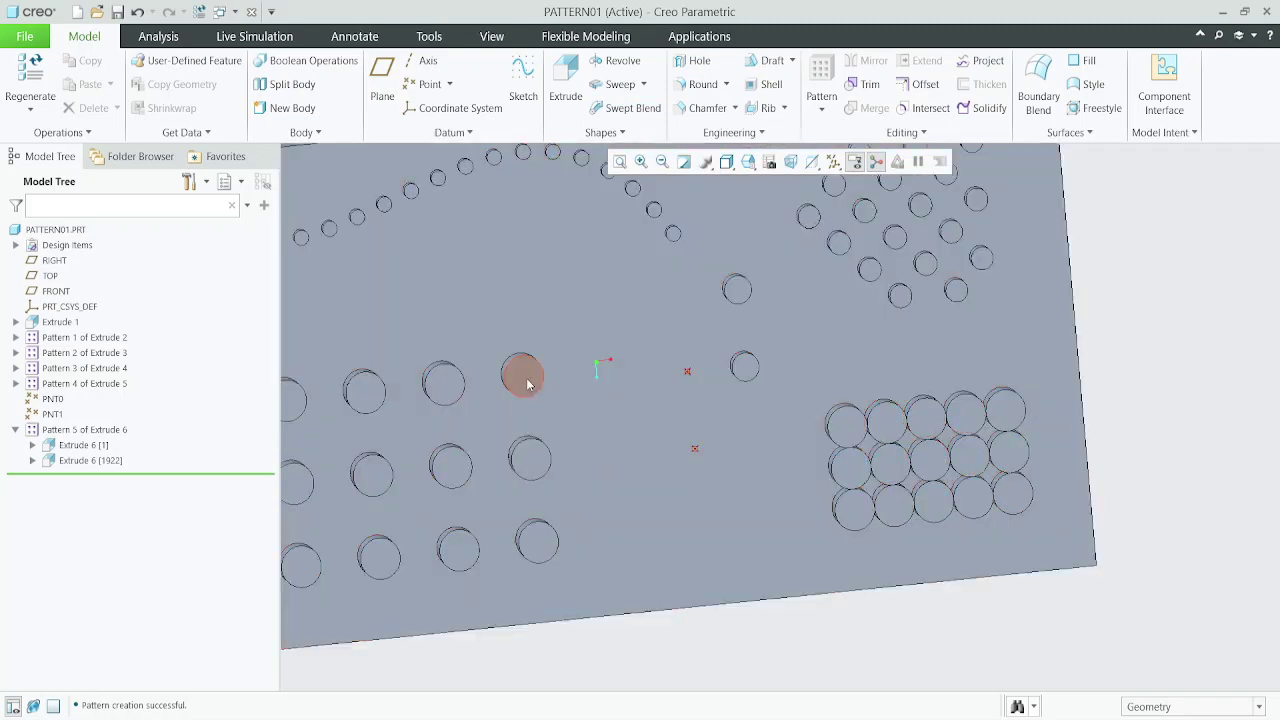
click(527, 377)
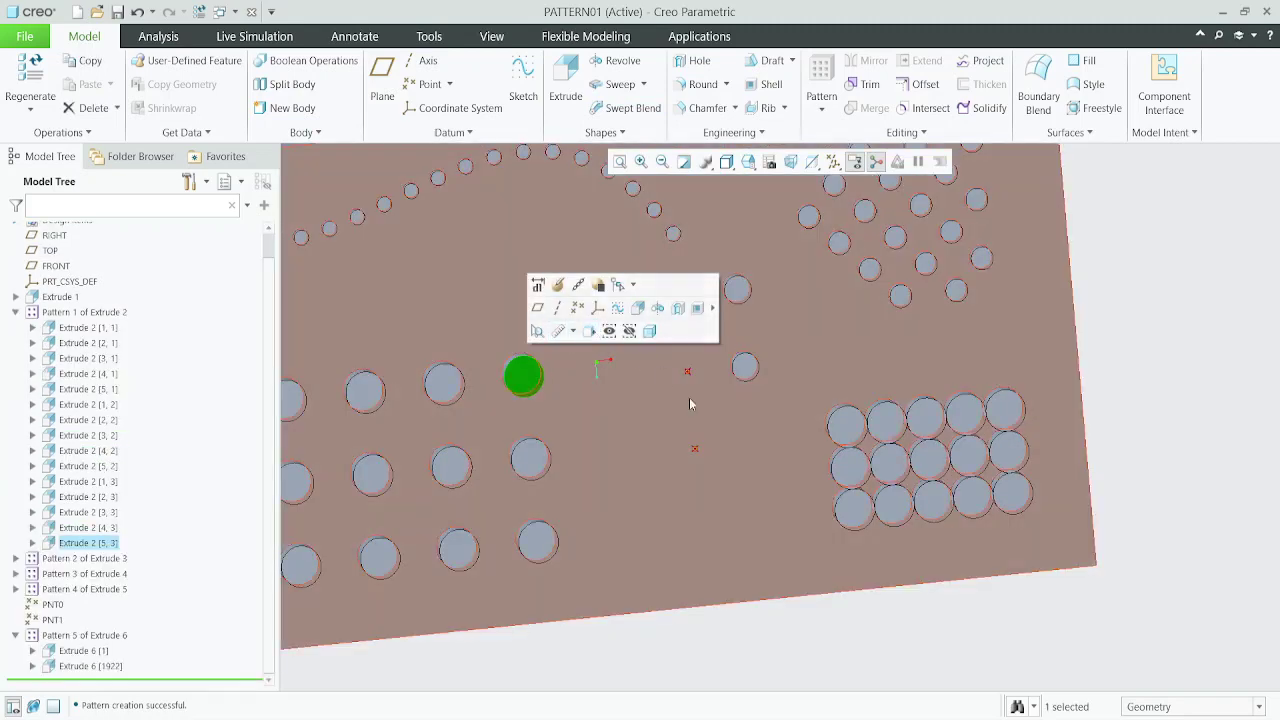
scroll(689, 403, up, 4)
click(735, 210)
scroll(625, 266, up, 2)
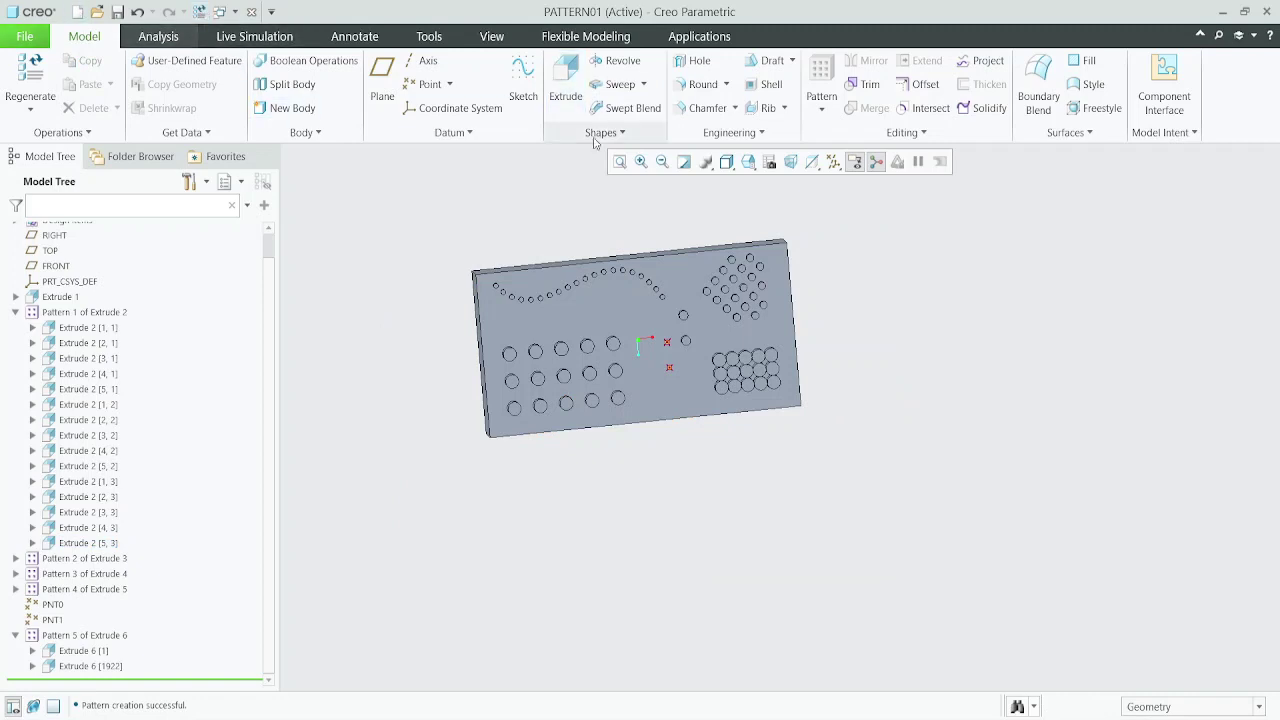
click(565, 82)
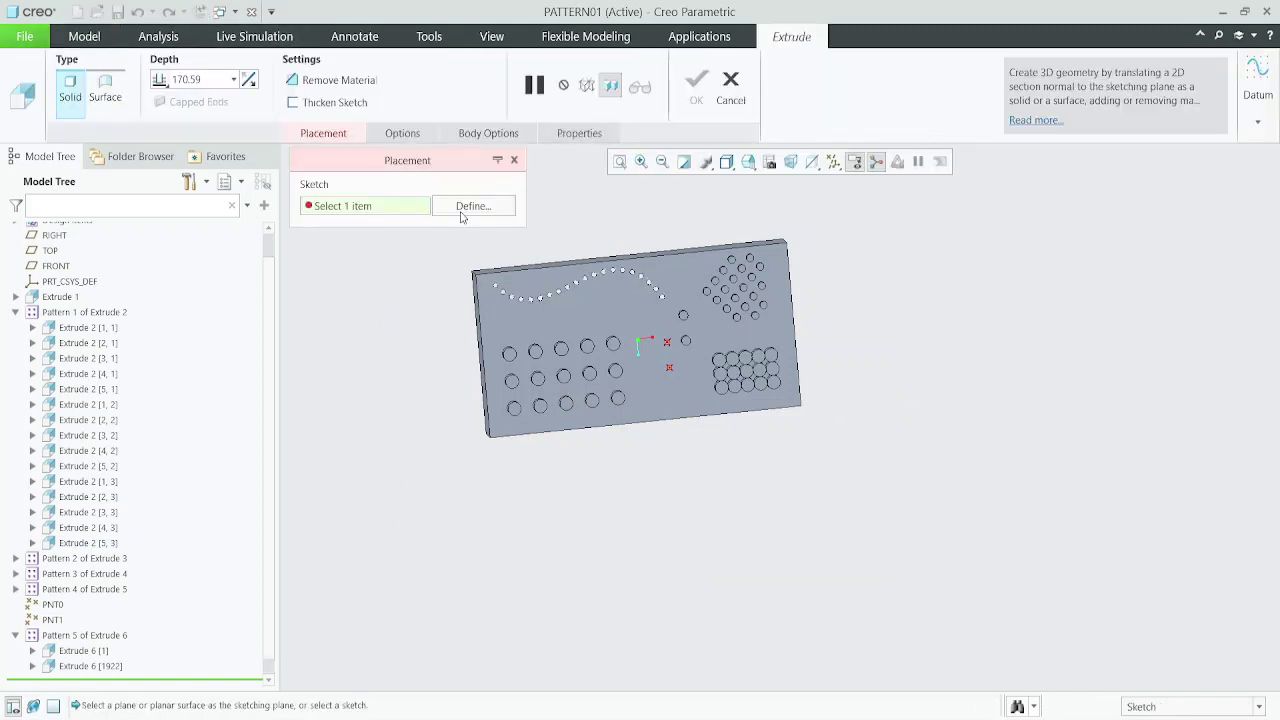
click(639, 320)
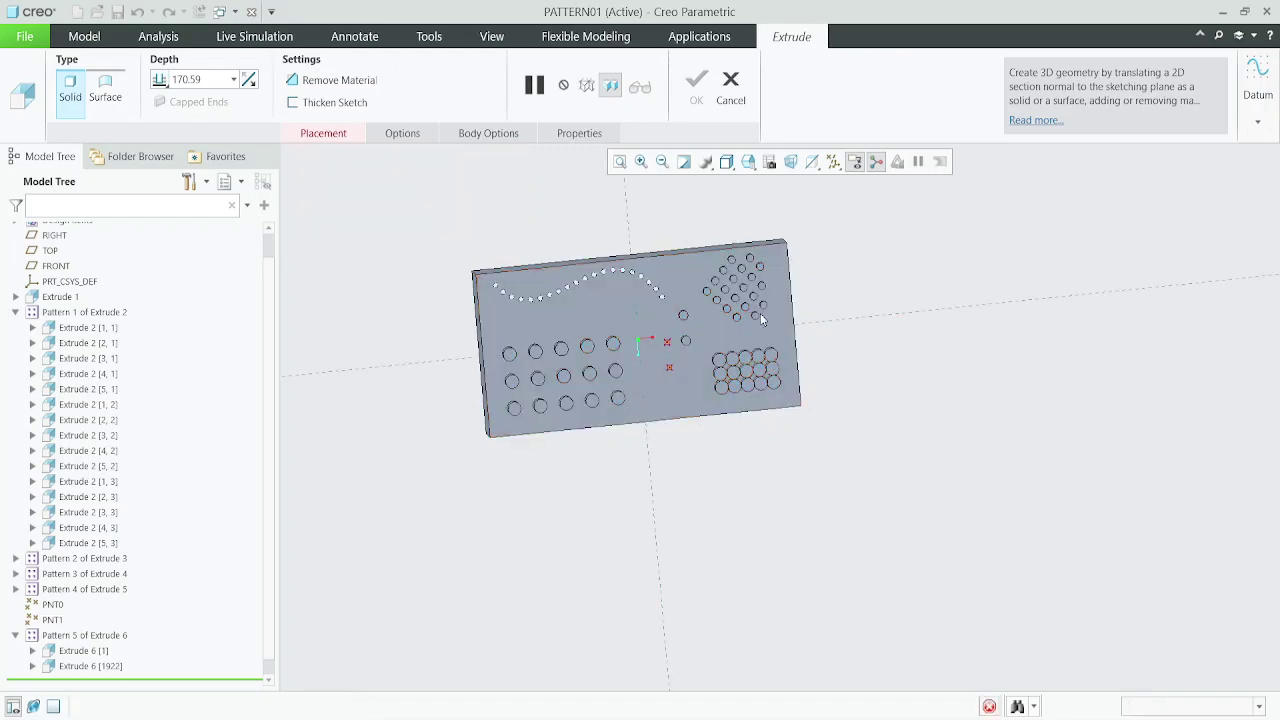
click(809, 163)
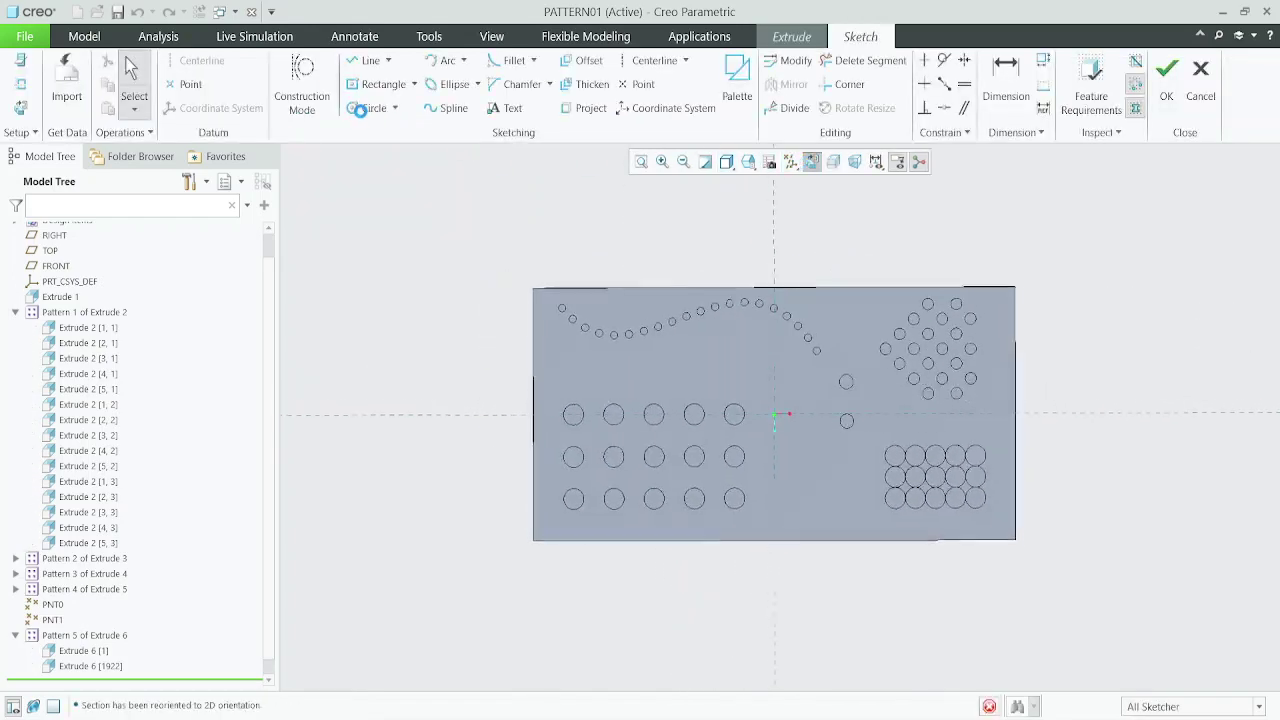
scroll(805, 421, down, 2)
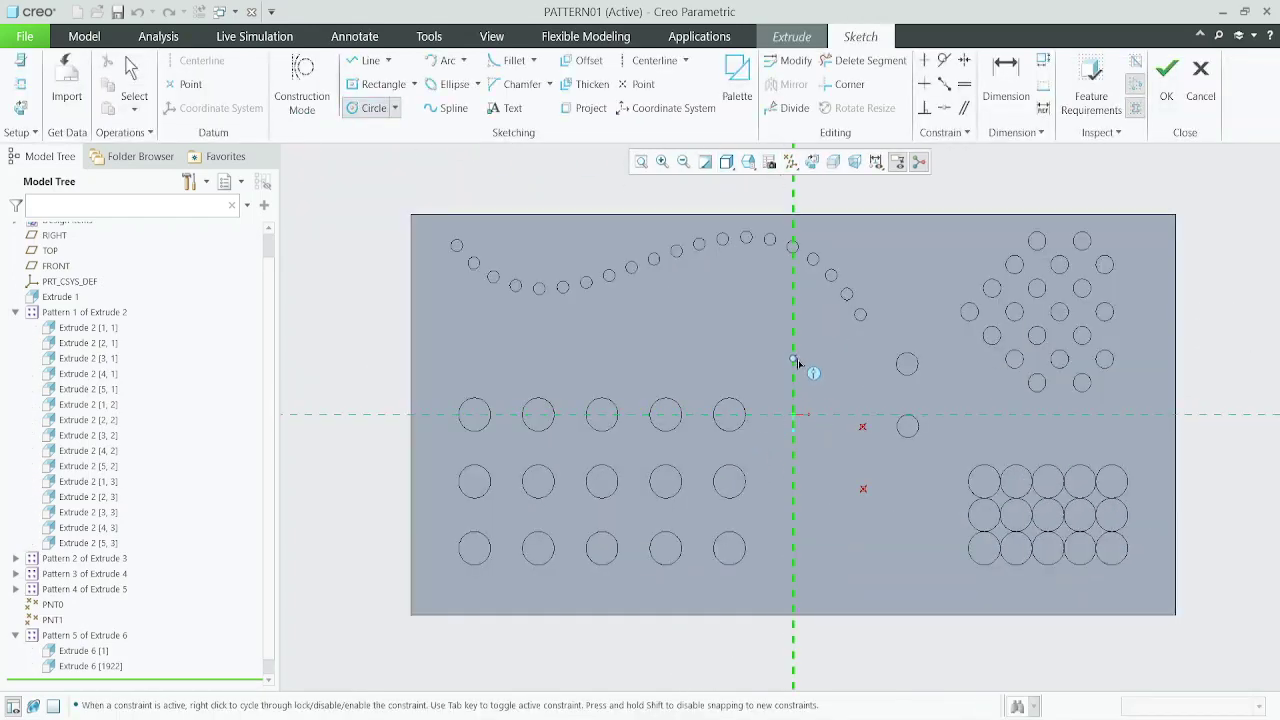
scroll(795, 348, up, 3)
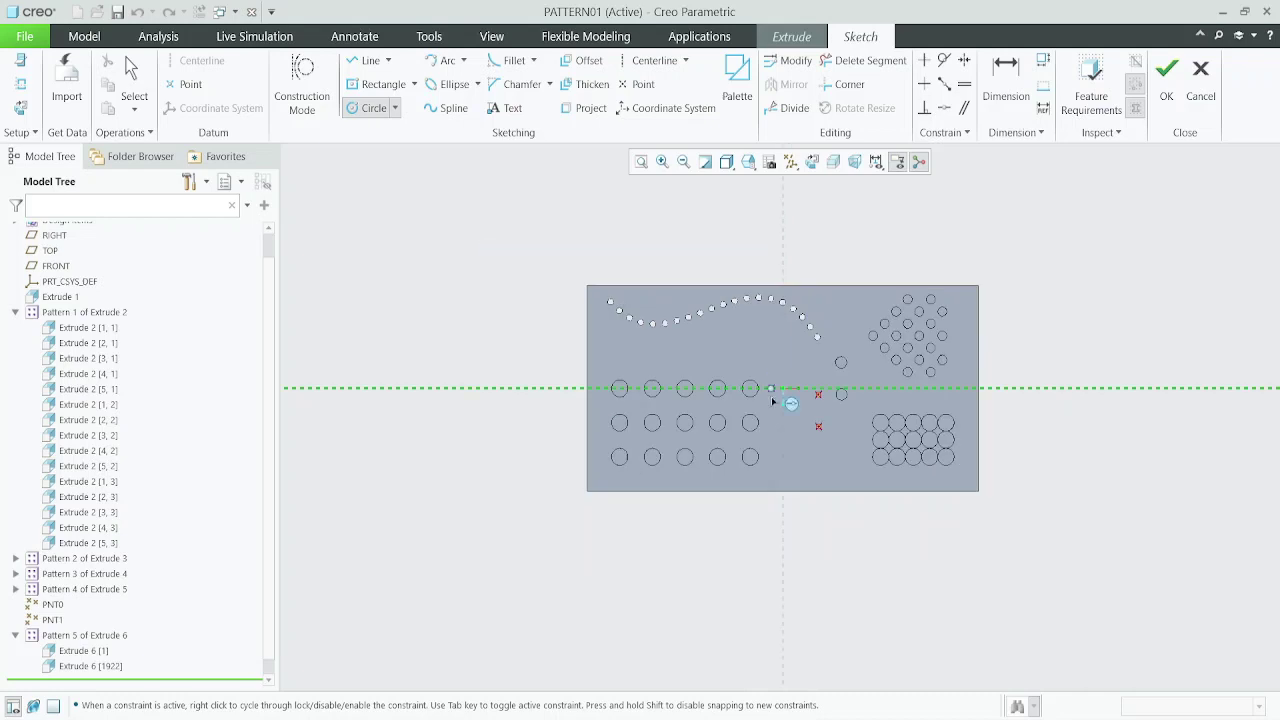
click(1200, 82)
click(697, 401)
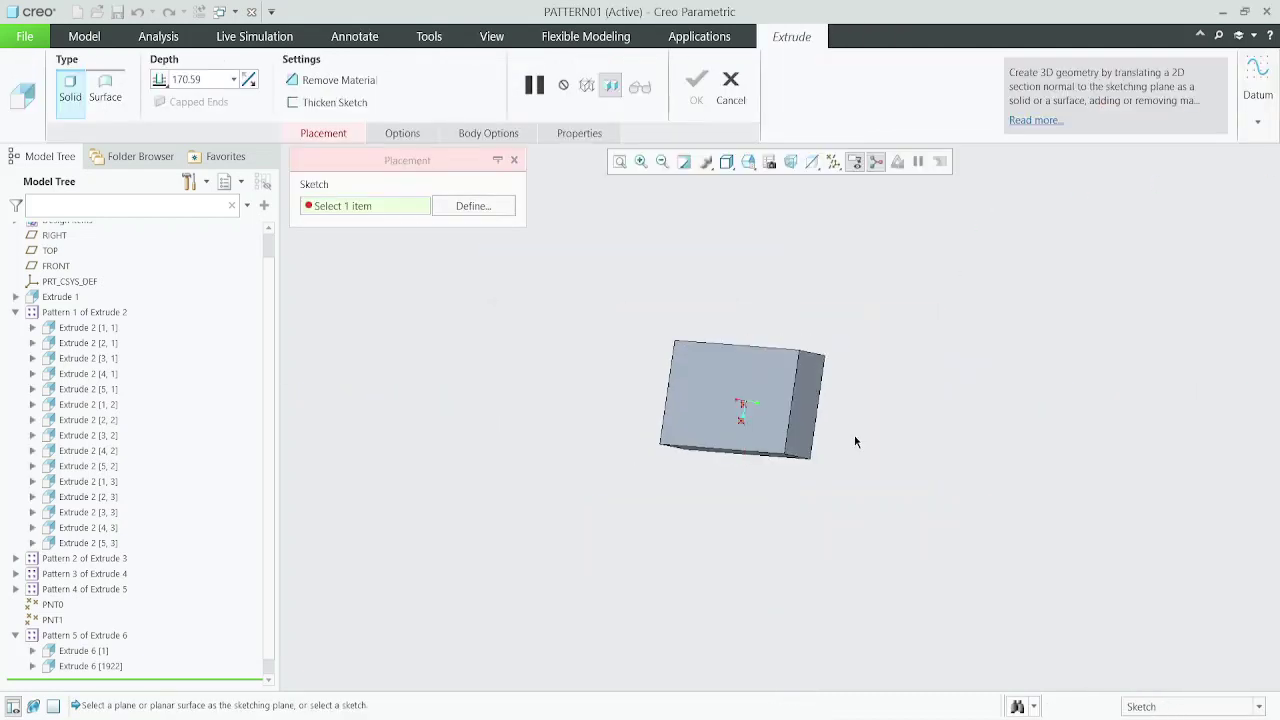
click(745, 89)
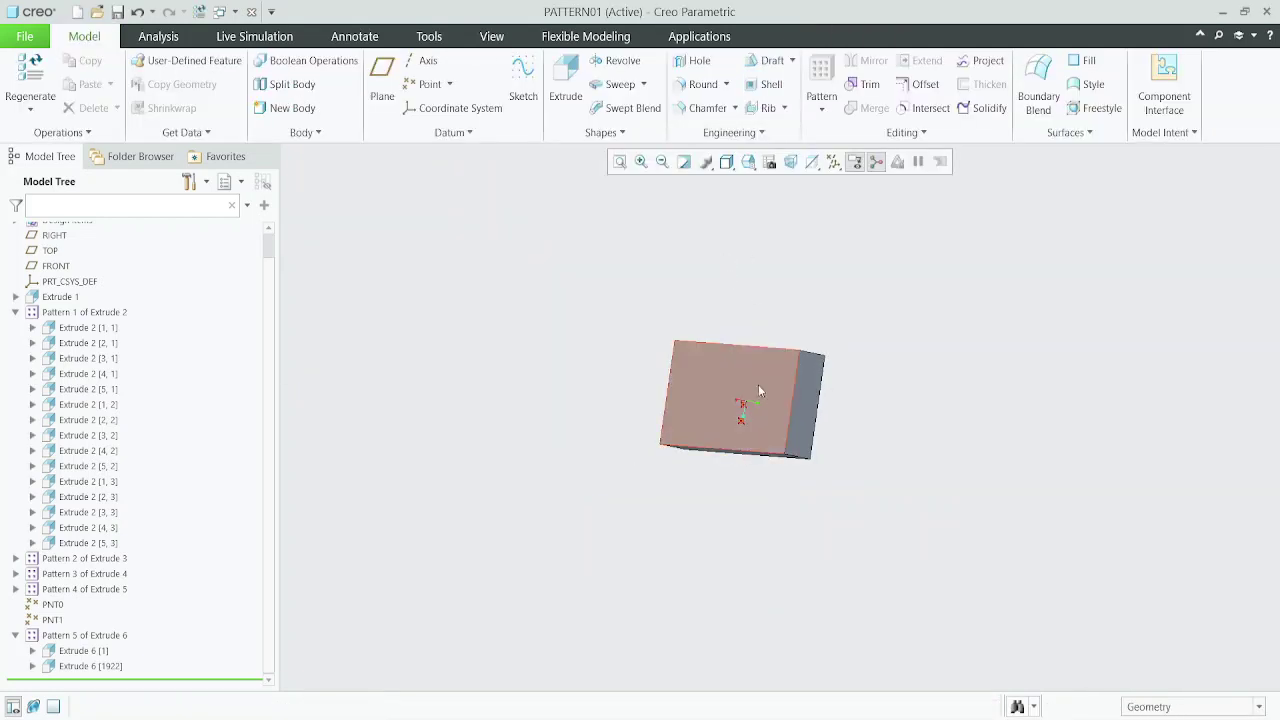
- Start an extrusion on the block's plain underside and sketch a circle about 136 mm in diameter centred on the origin
click(788, 400)
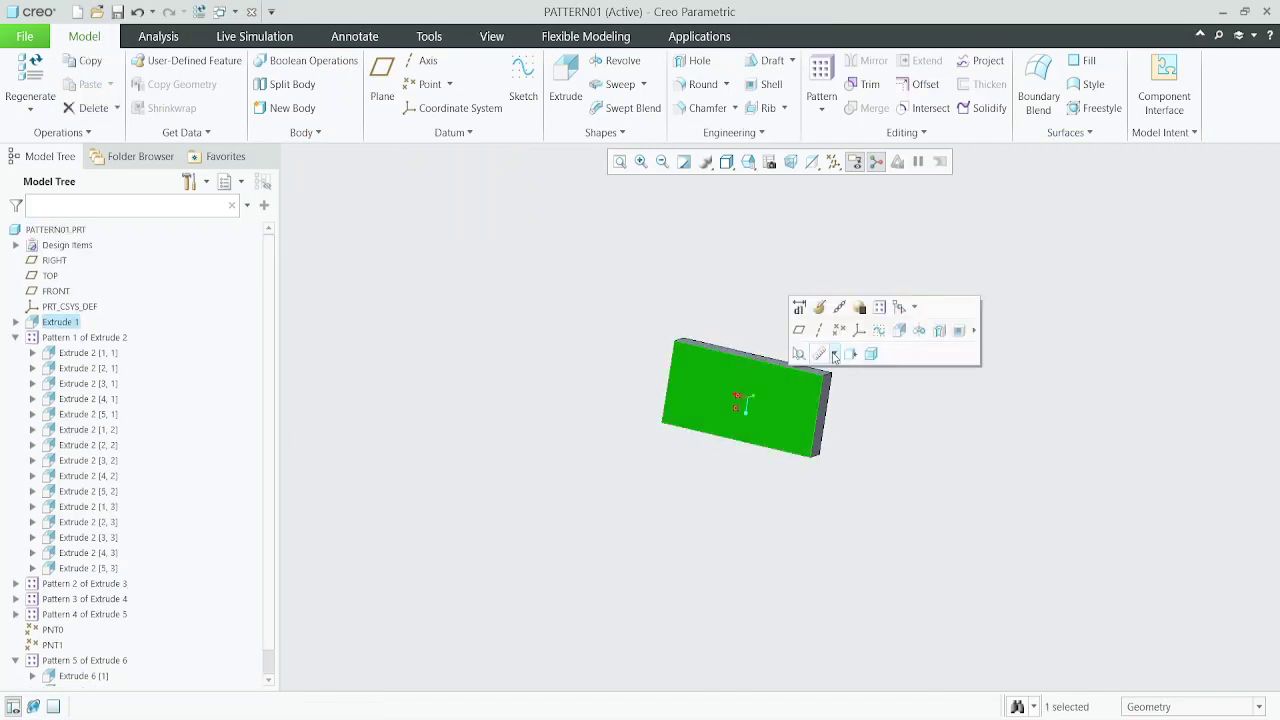
click(835, 354)
click(852, 357)
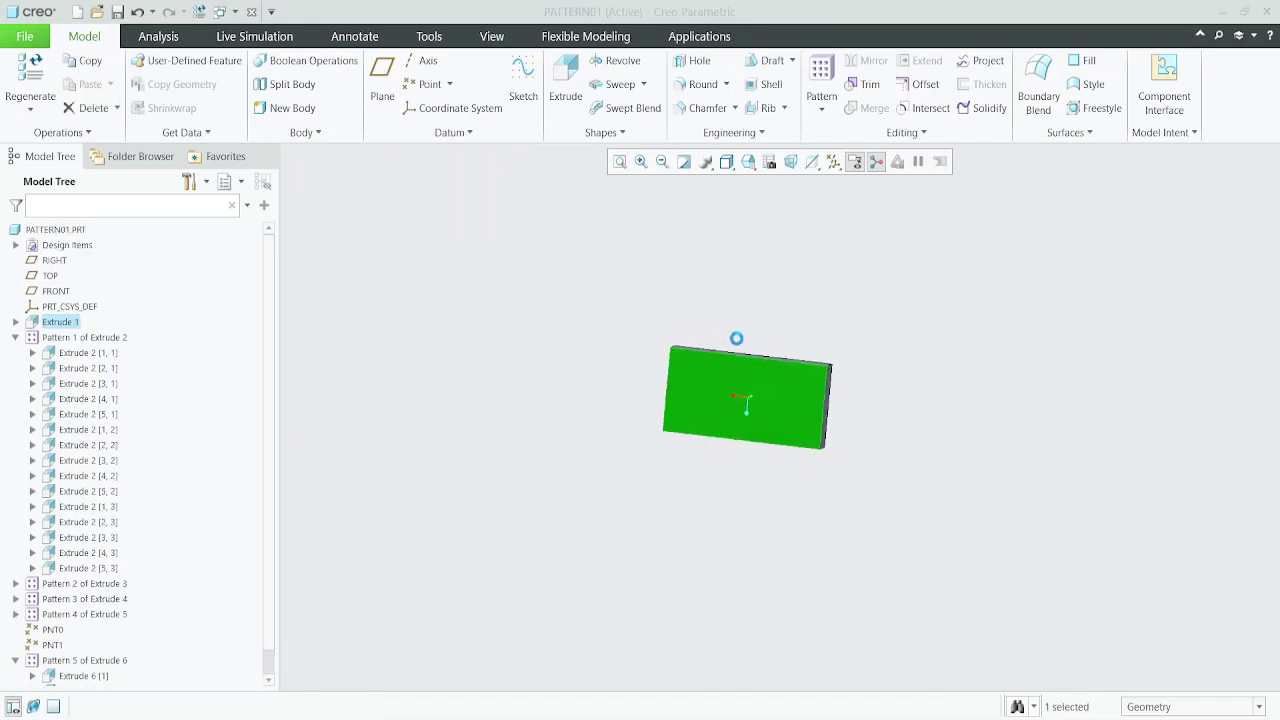
click(525, 78)
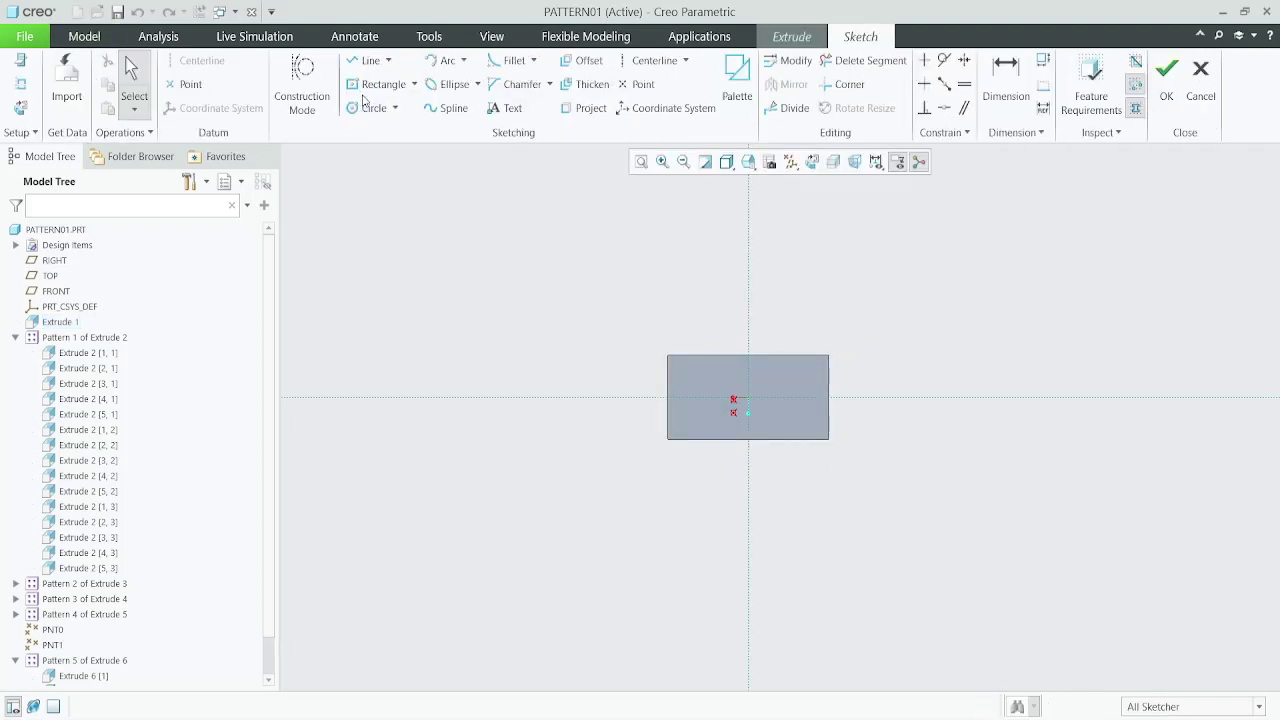
click(368, 107)
scroll(694, 363, up, 5)
scroll(1078, 517, up, 3)
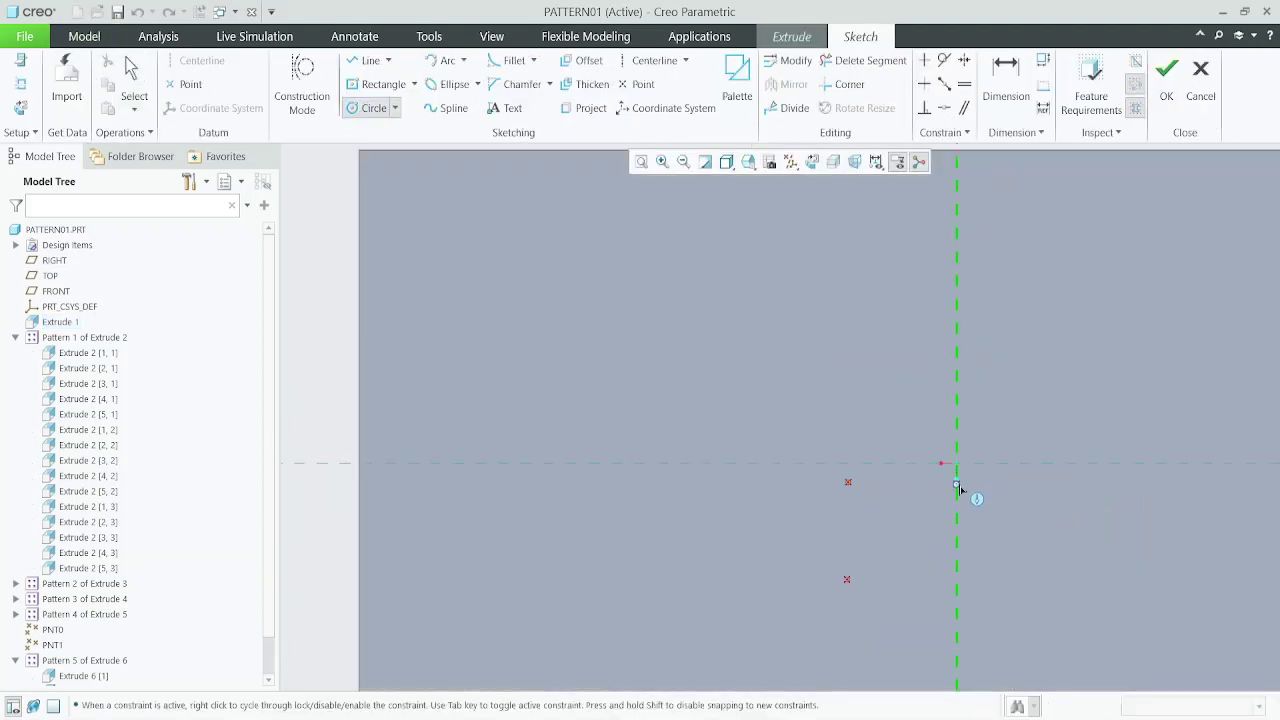
click(957, 464)
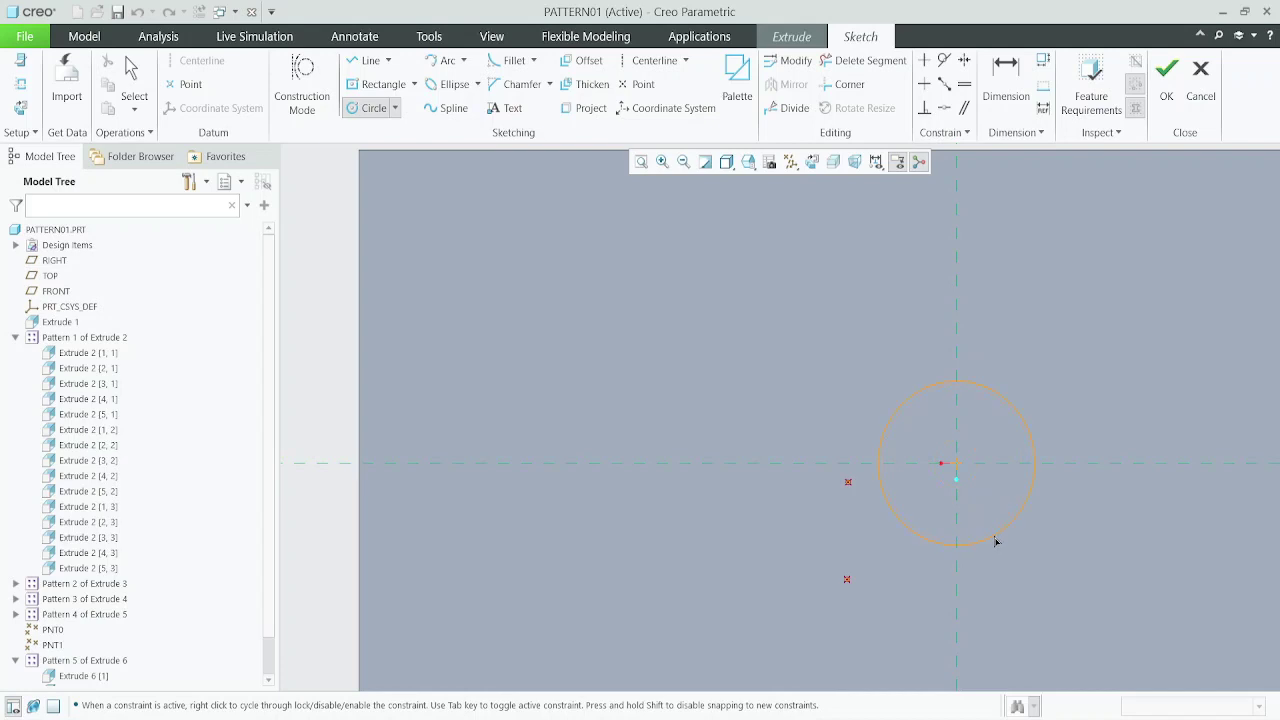
click(1025, 597)
middle_click(1048, 596)
scroll(544, 297, down, 4)
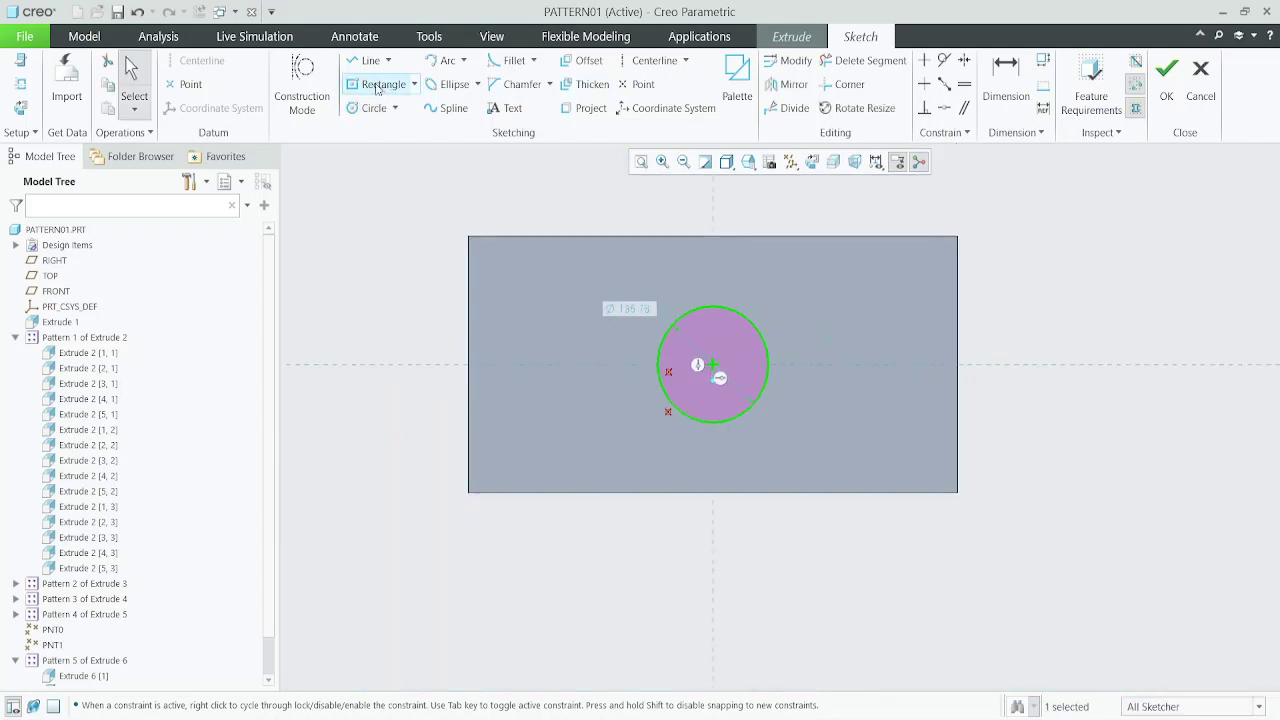
- Place a datum point at the centre of the circle in the underside sketch
click(190, 84)
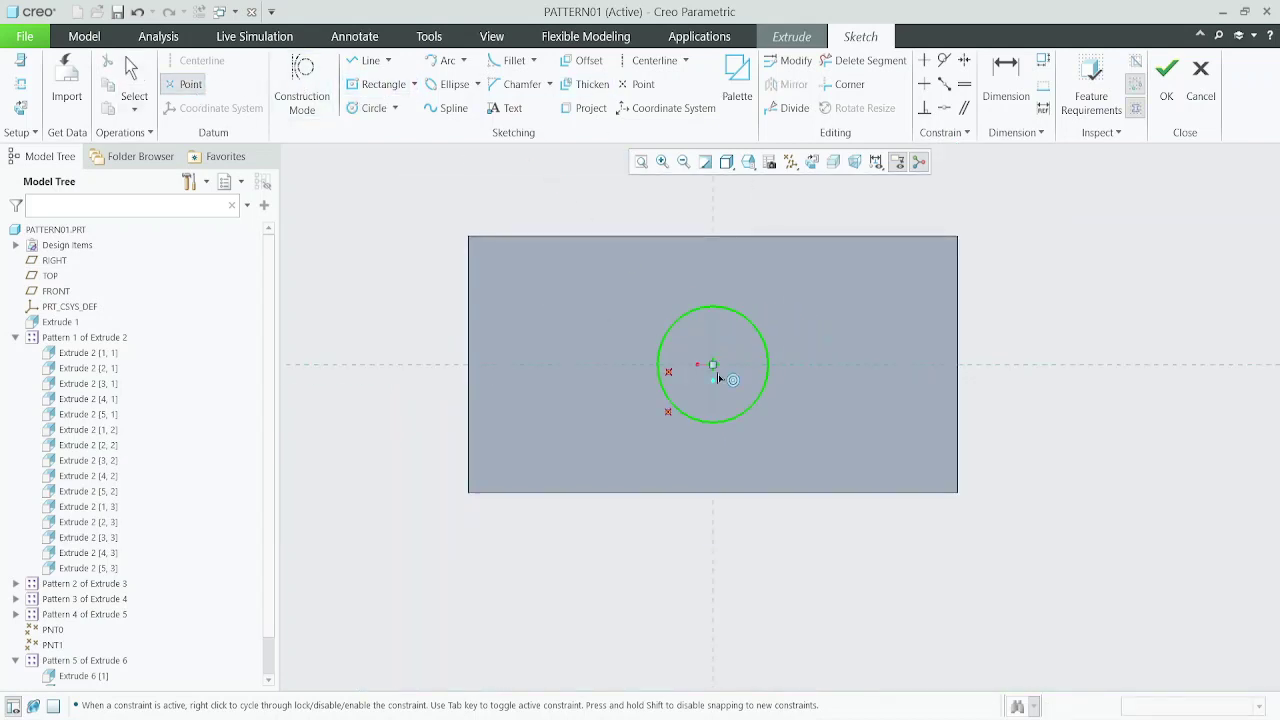
click(716, 370)
middle_click(872, 309)
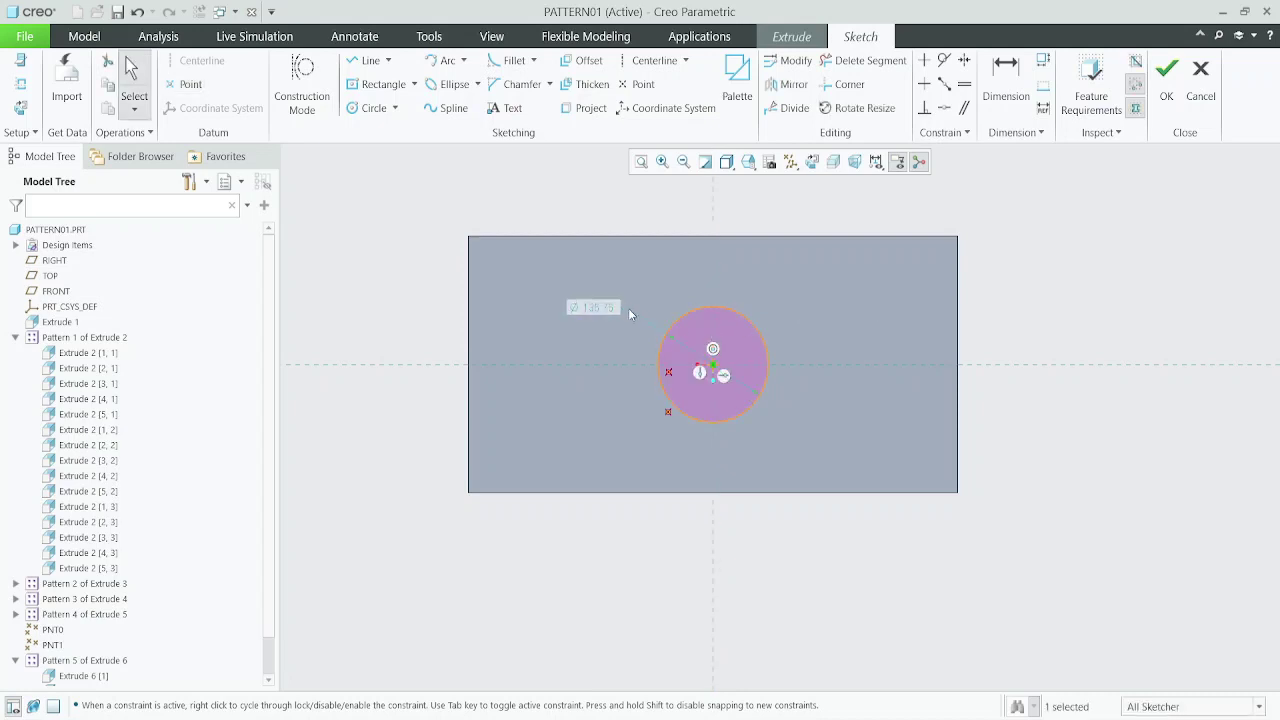
- Set the circle's diameter to 100 mm and extrude it 100 mm outward from the block's underside
double_click(628, 309)
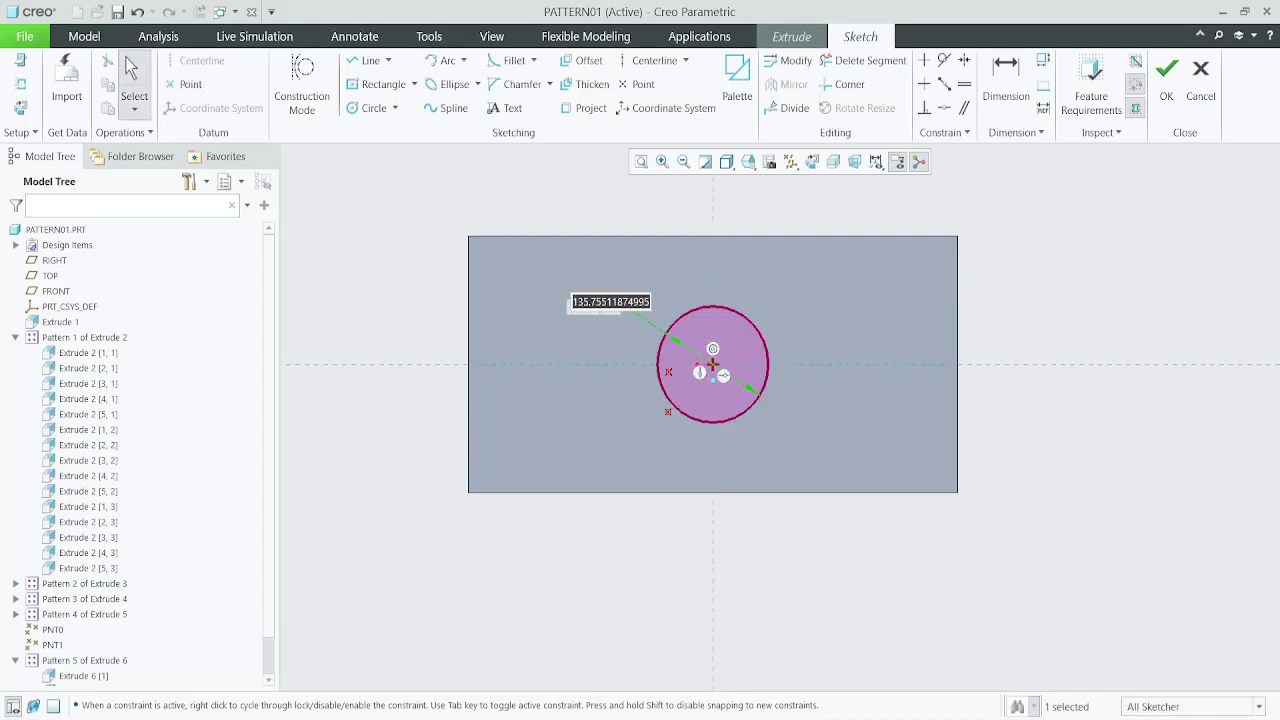
text(100)
key(Return)
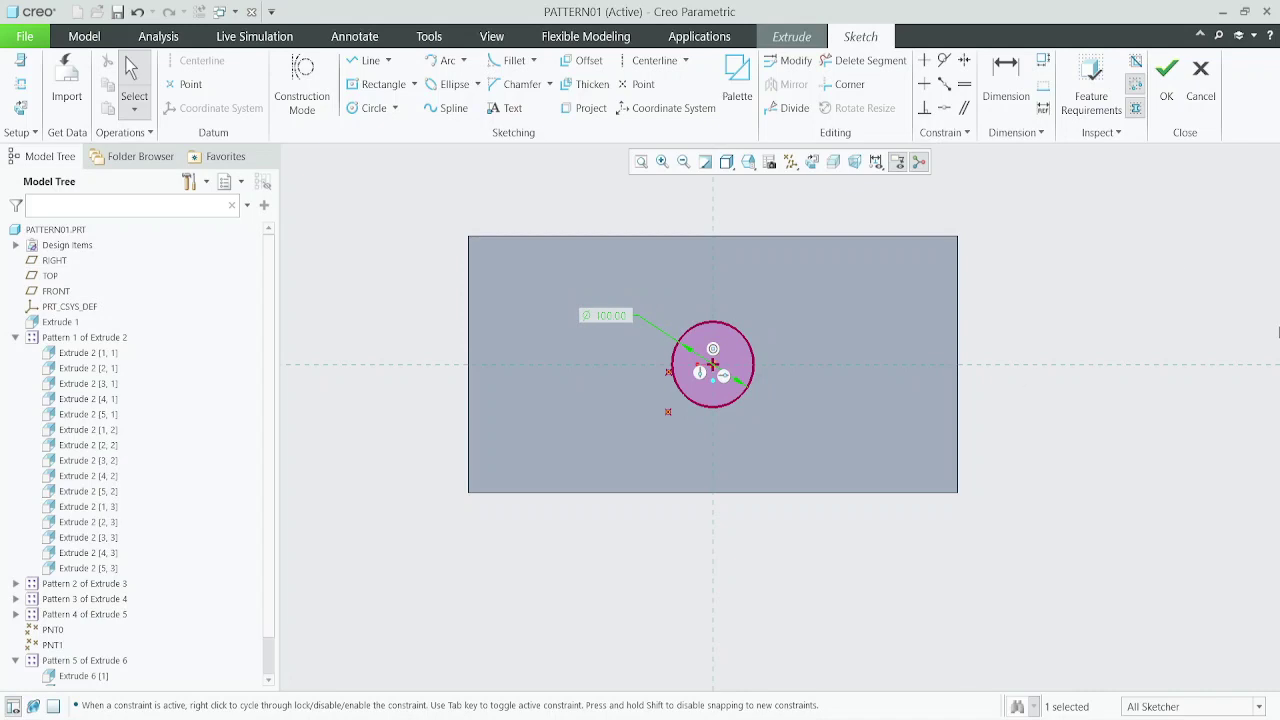
click(1166, 80)
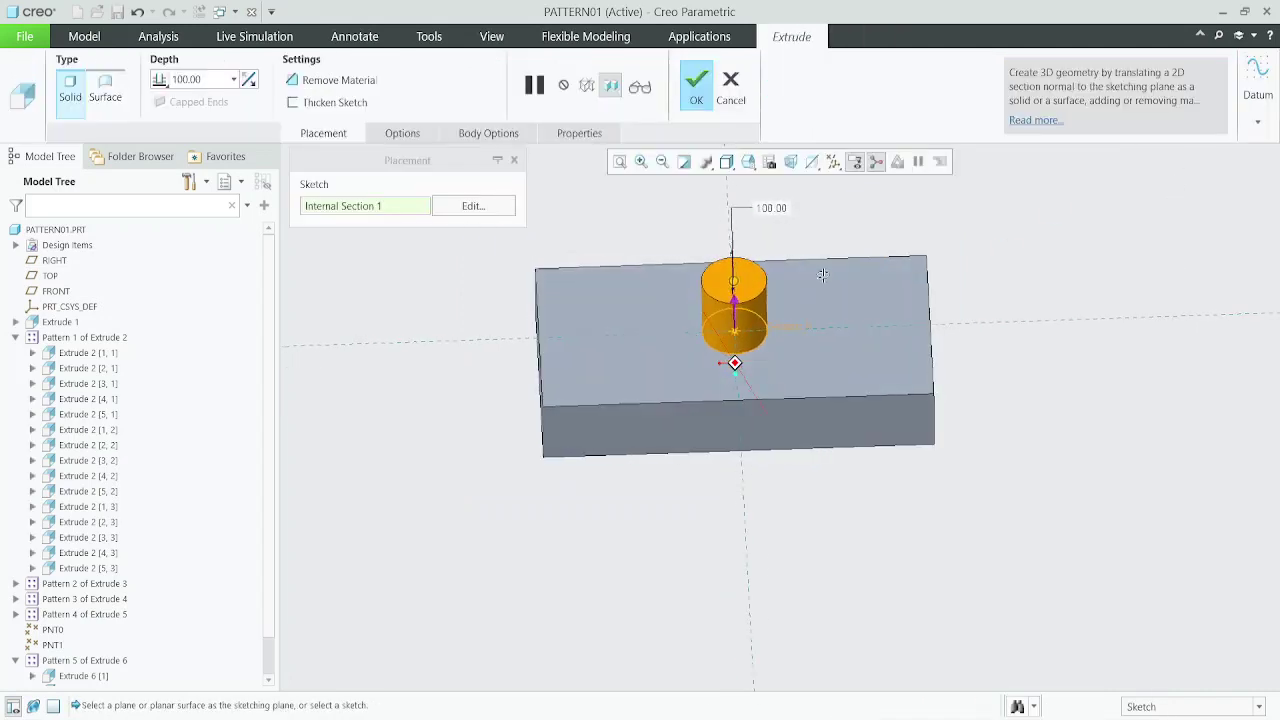
click(700, 95)
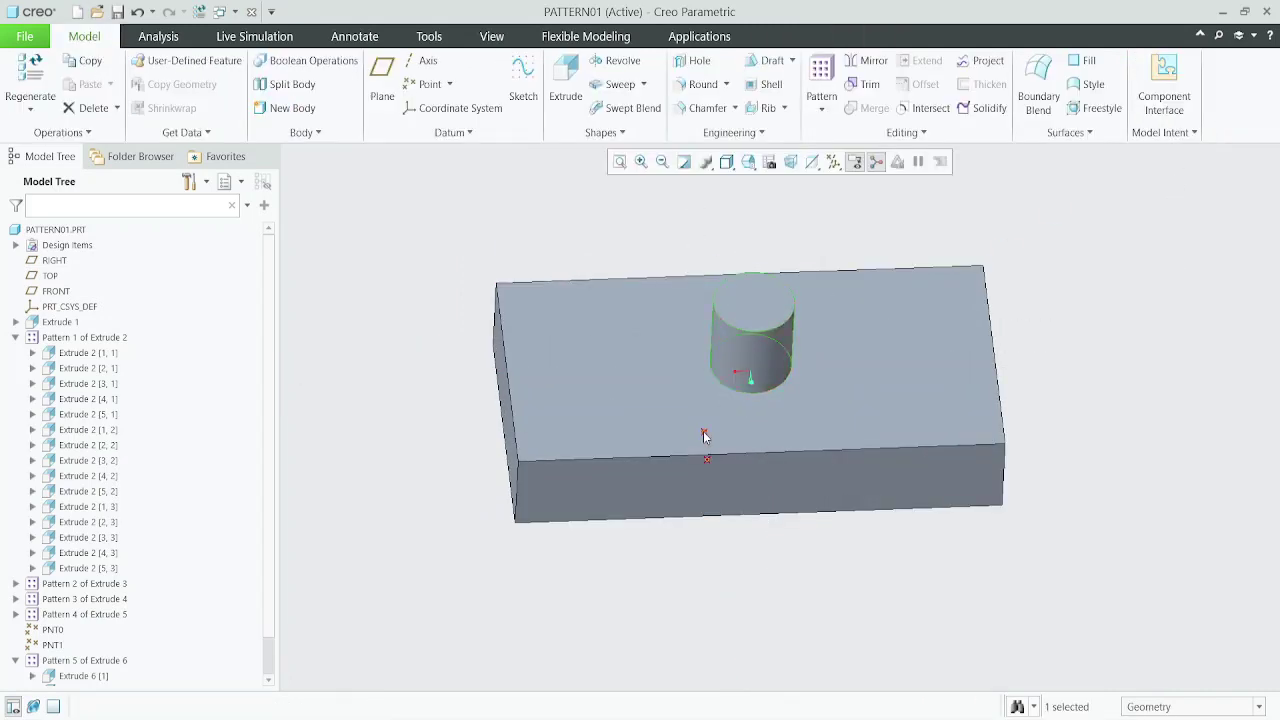
- Turn on the display of datum axes in the model
click(763, 578)
click(833, 161)
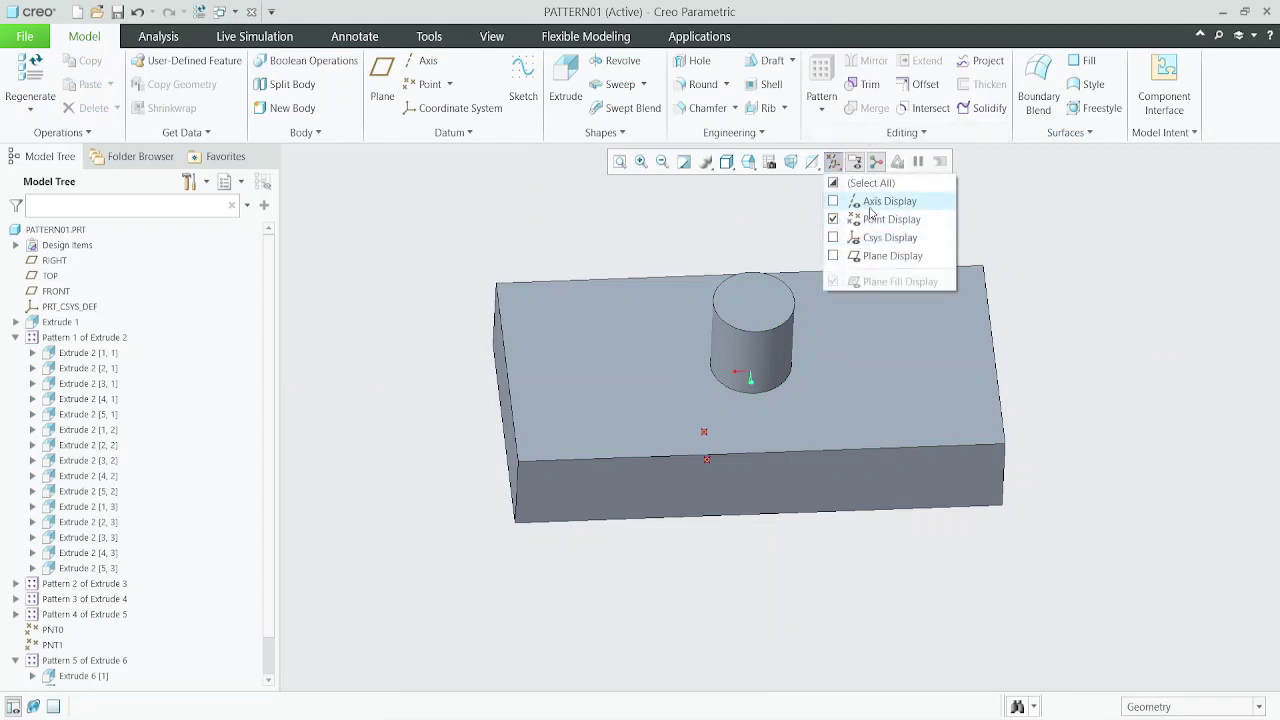
click(870, 203)
scroll(760, 320, down, 5)
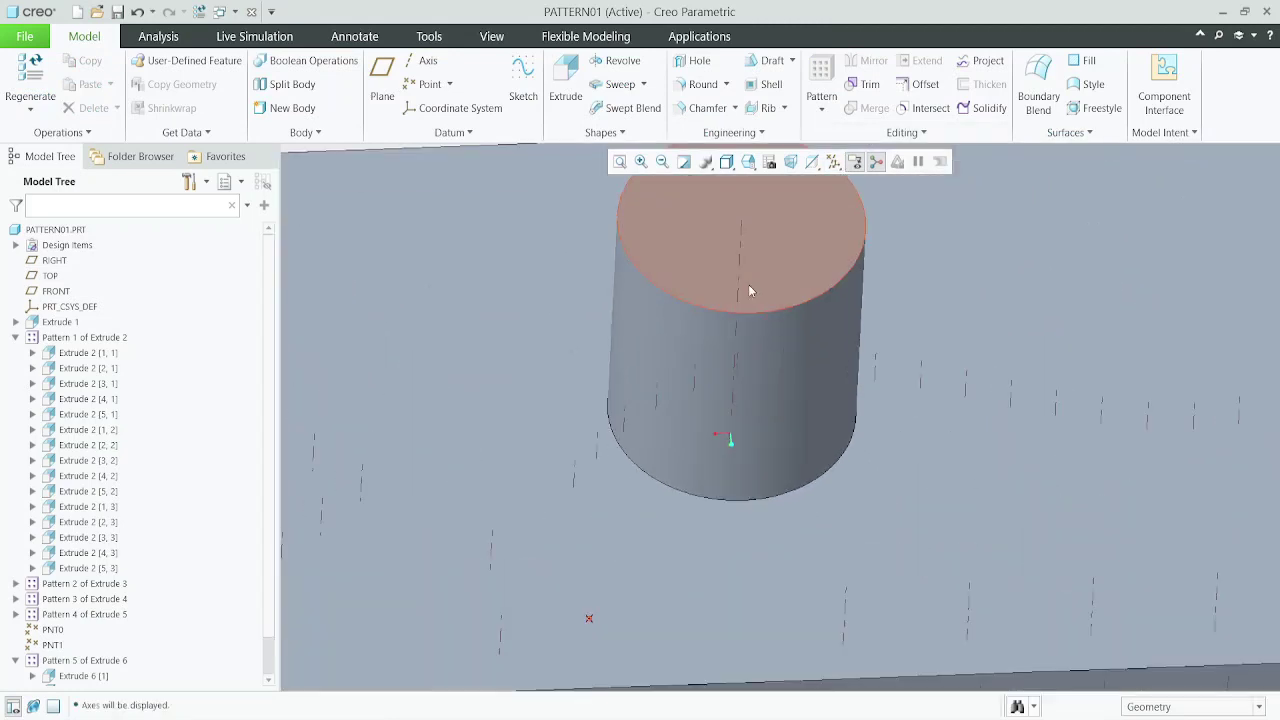
scroll(733, 272, up, 5)
scroll(733, 275, down, 2)
scroll(661, 306, up, 3)
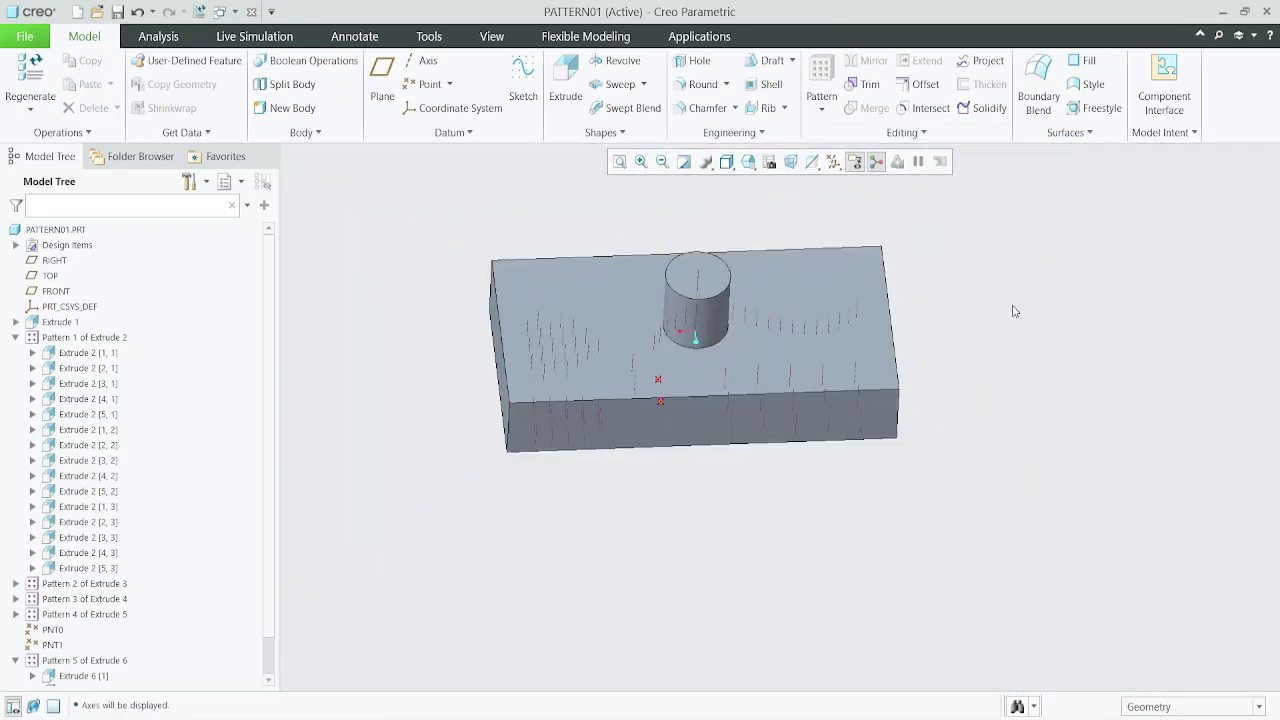
scroll(731, 248, down, 2)
- Sketch a small circle on the large cylinder's end face, about 26 mm and 27 mm off its centre, for a new extrusion
click(696, 298)
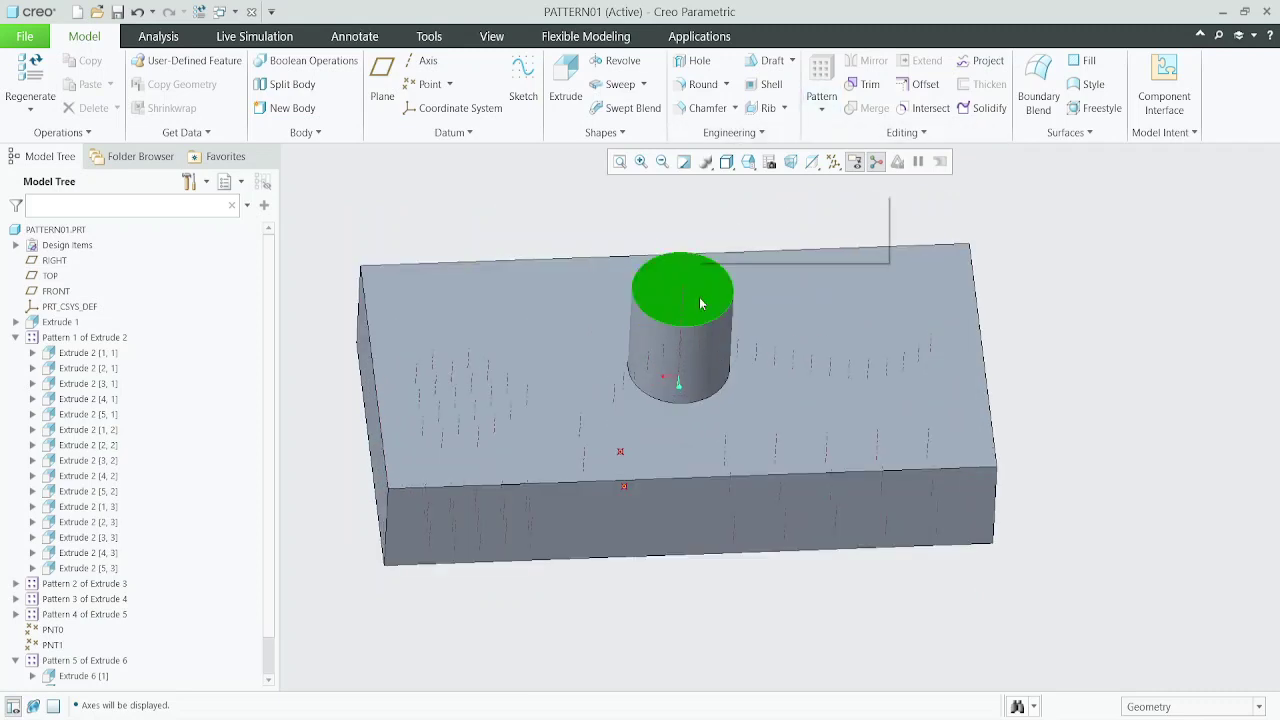
mouse_move(696, 300)
middle_down()
mouse_move(700, 338)
mouse_move(706, 323)
middle_up()
click(706, 323)
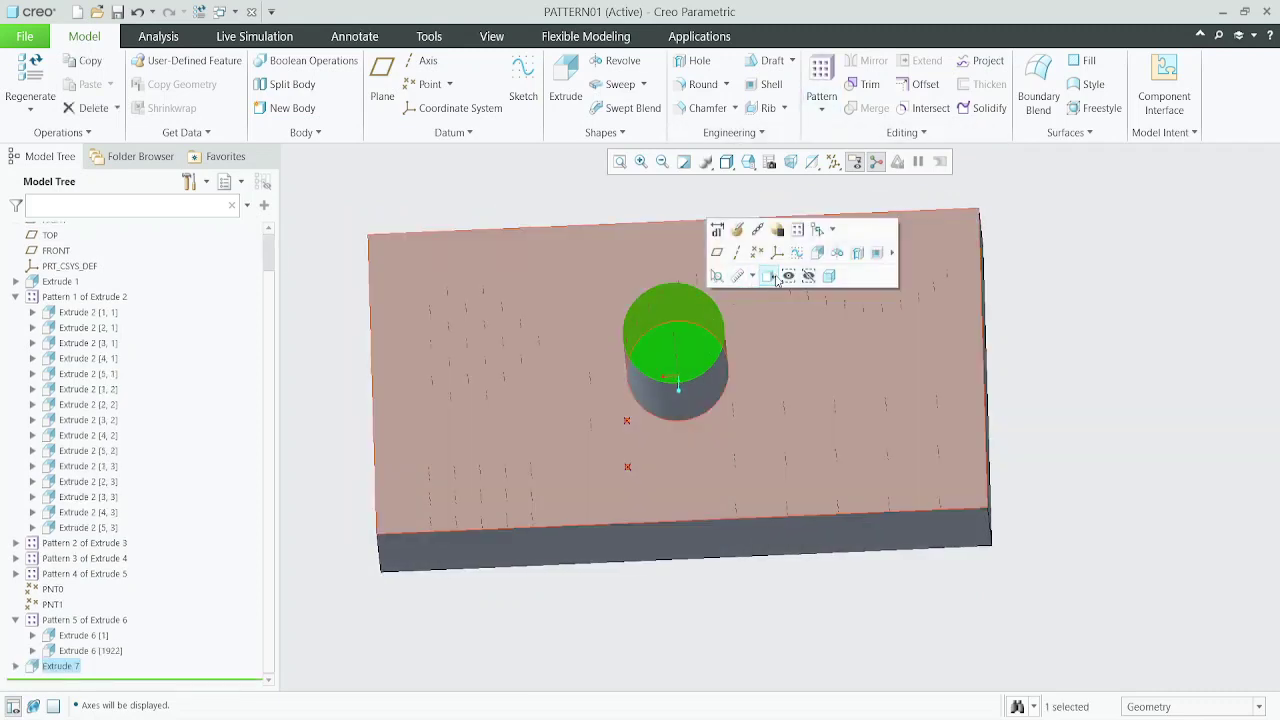
click(766, 277)
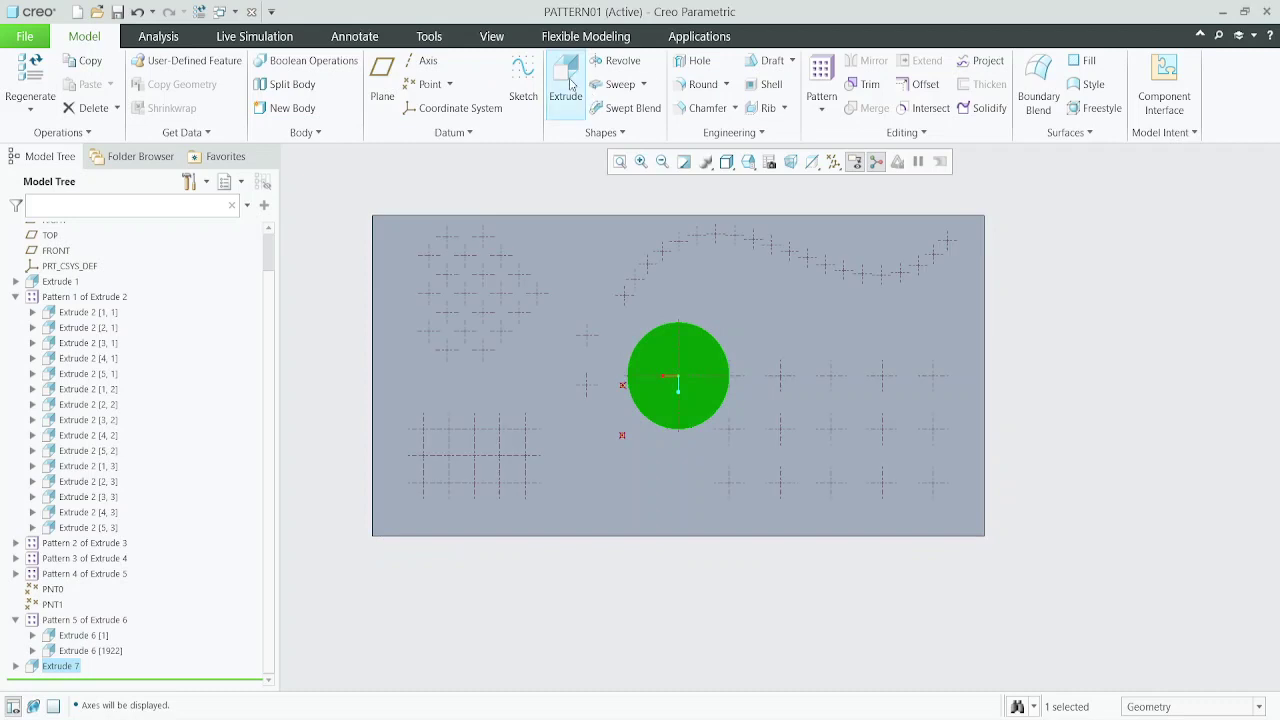
click(373, 108)
scroll(735, 398, down, 6)
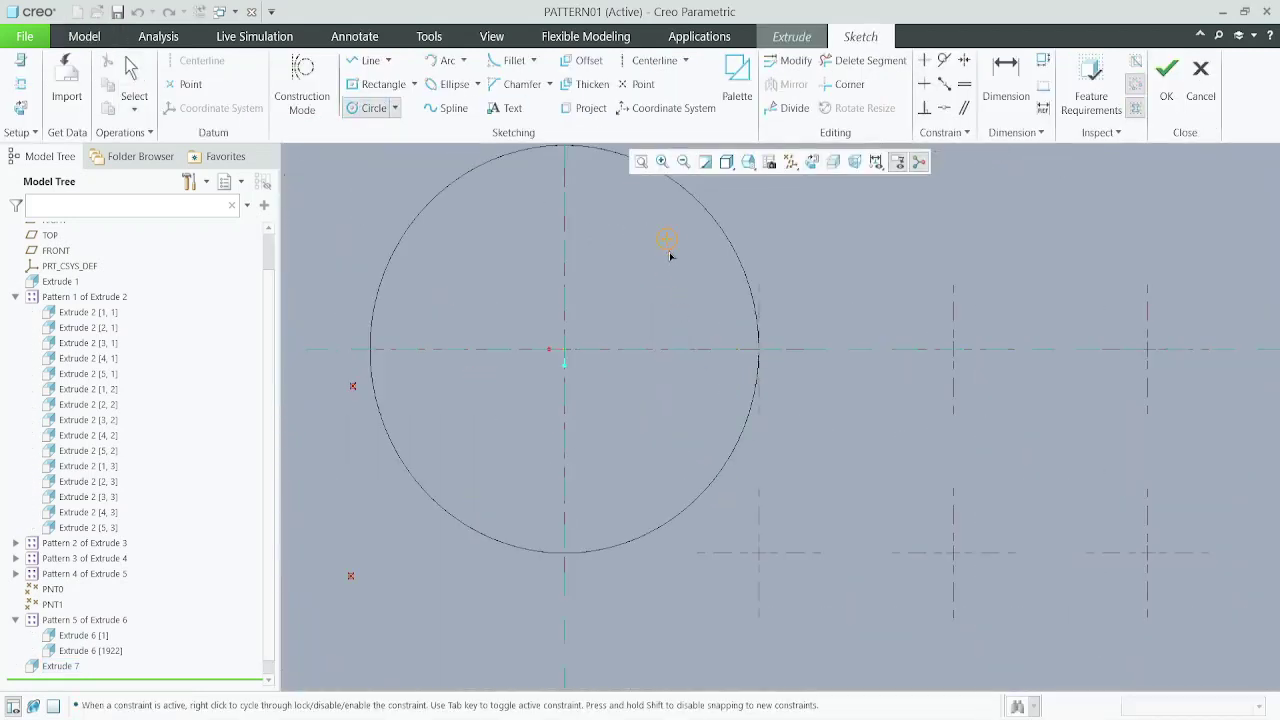
middle_click(689, 266)
click(1166, 80)
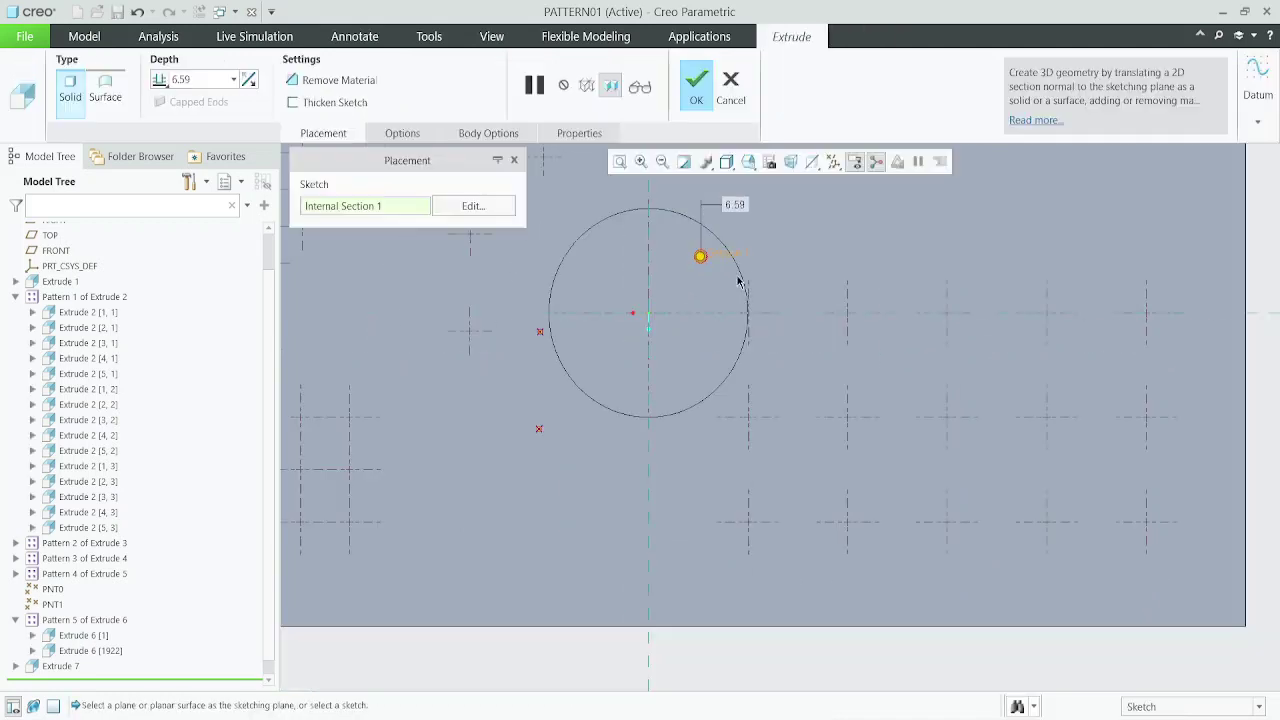
- Reverse the extrusion into the large cylinder and finish it as a 6.59 mm deep hole
scroll(735, 370, down, 5)
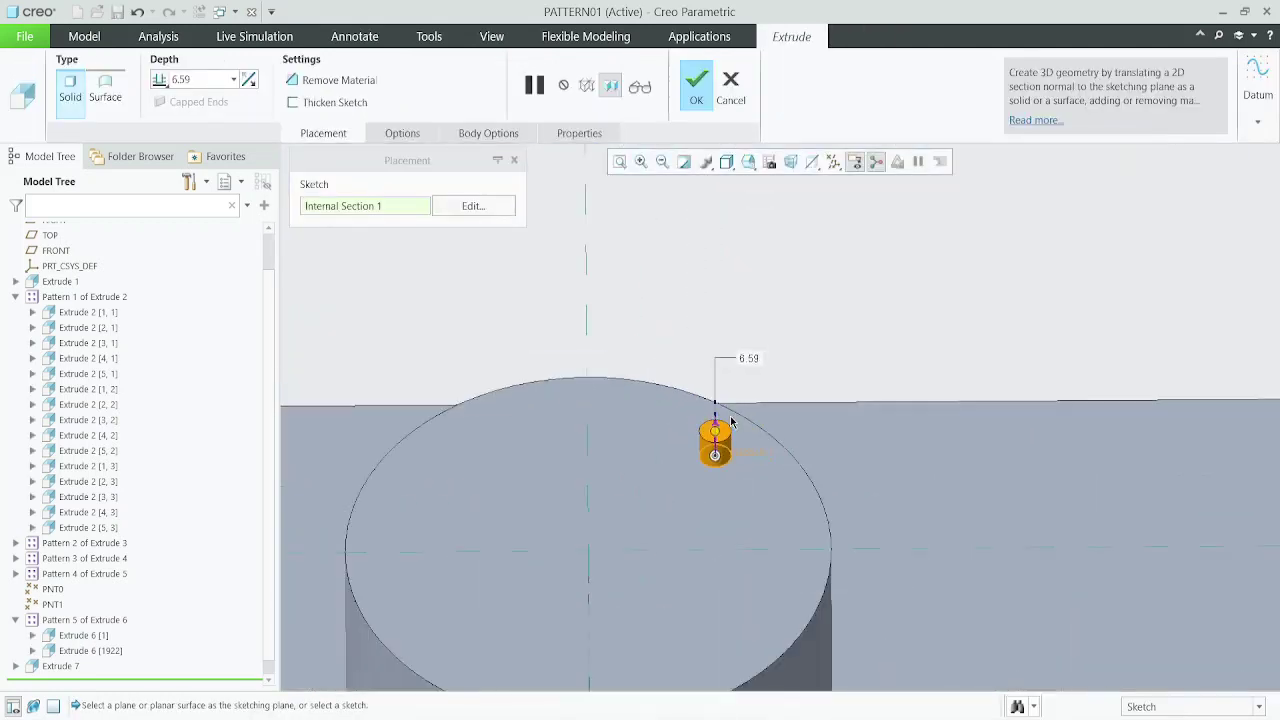
scroll(731, 422, down, 1)
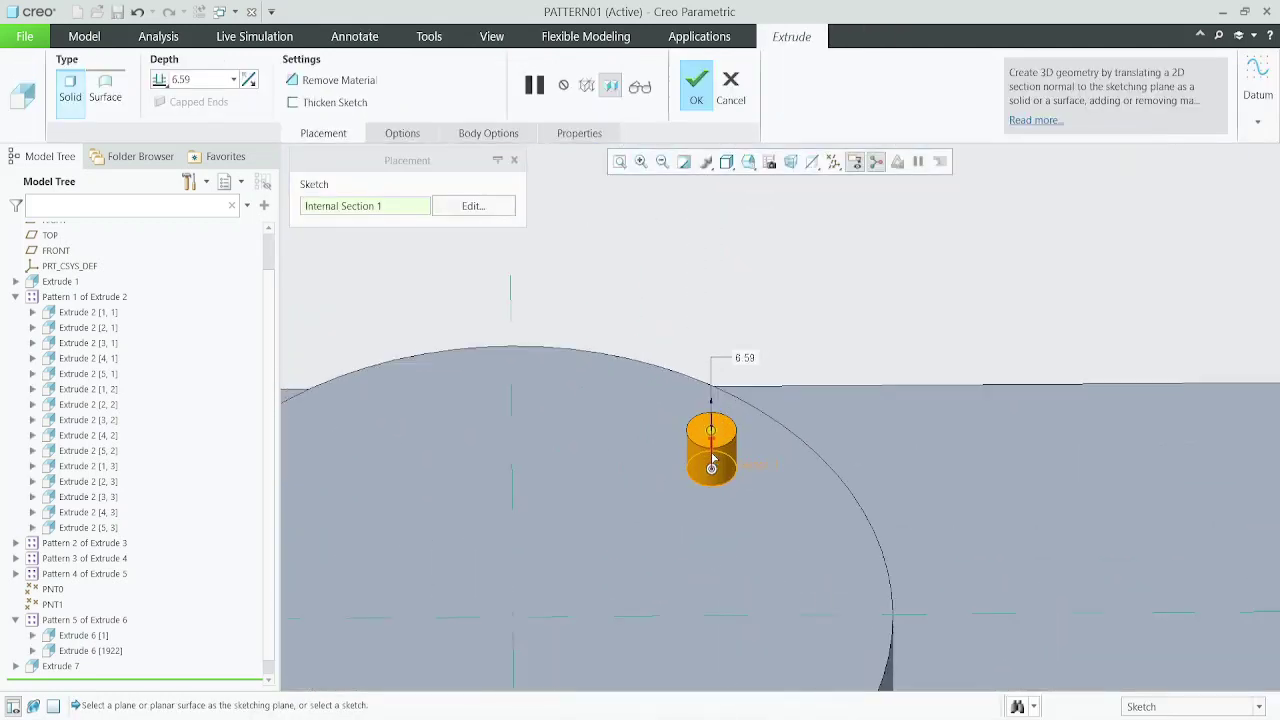
click(712, 463)
click(716, 90)
scroll(660, 320, up, 5)
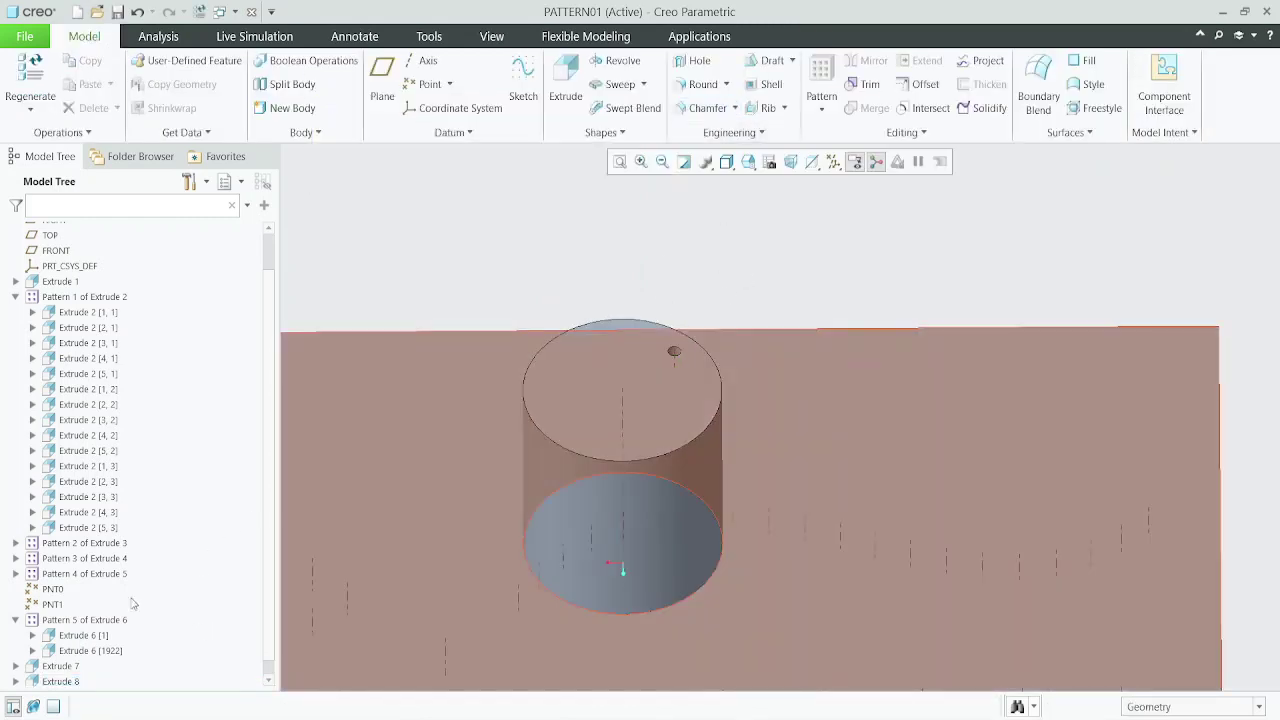
- Start an axis pattern of the small hole around the large cylinder's centre axis
click(62, 666)
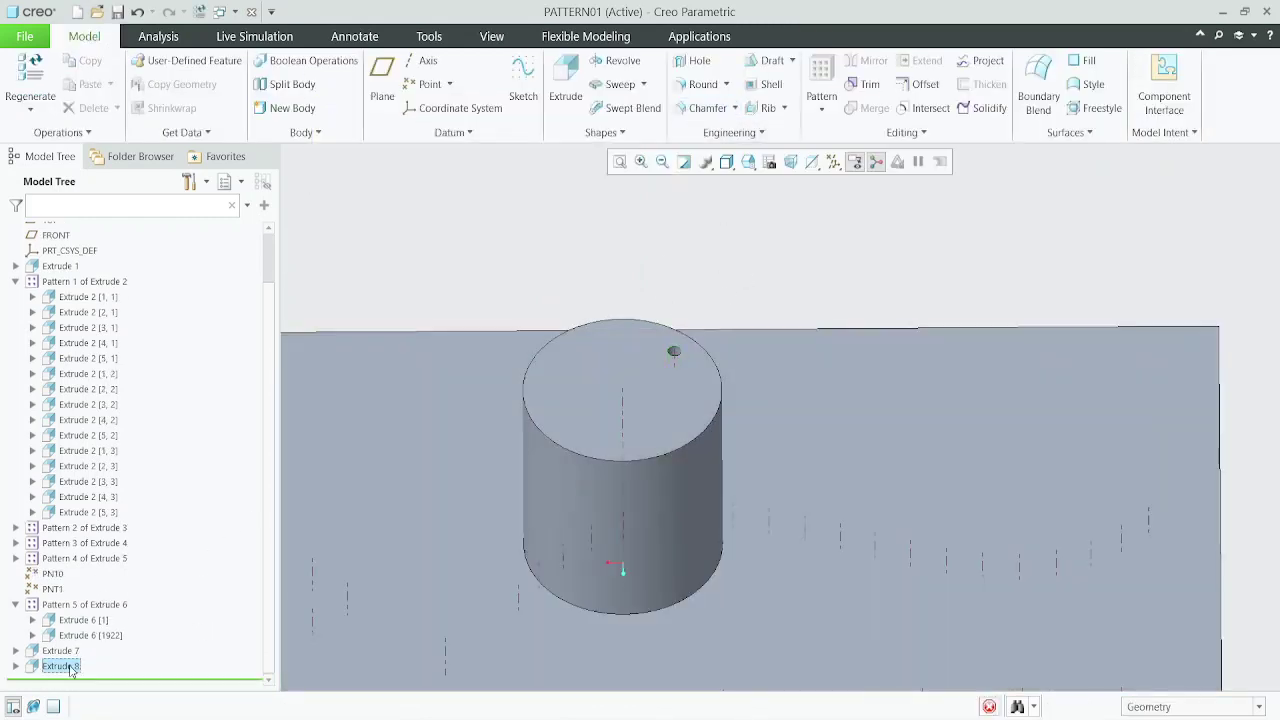
scroll(660, 335, down, 3)
scroll(664, 318, down, 3)
click(671, 305)
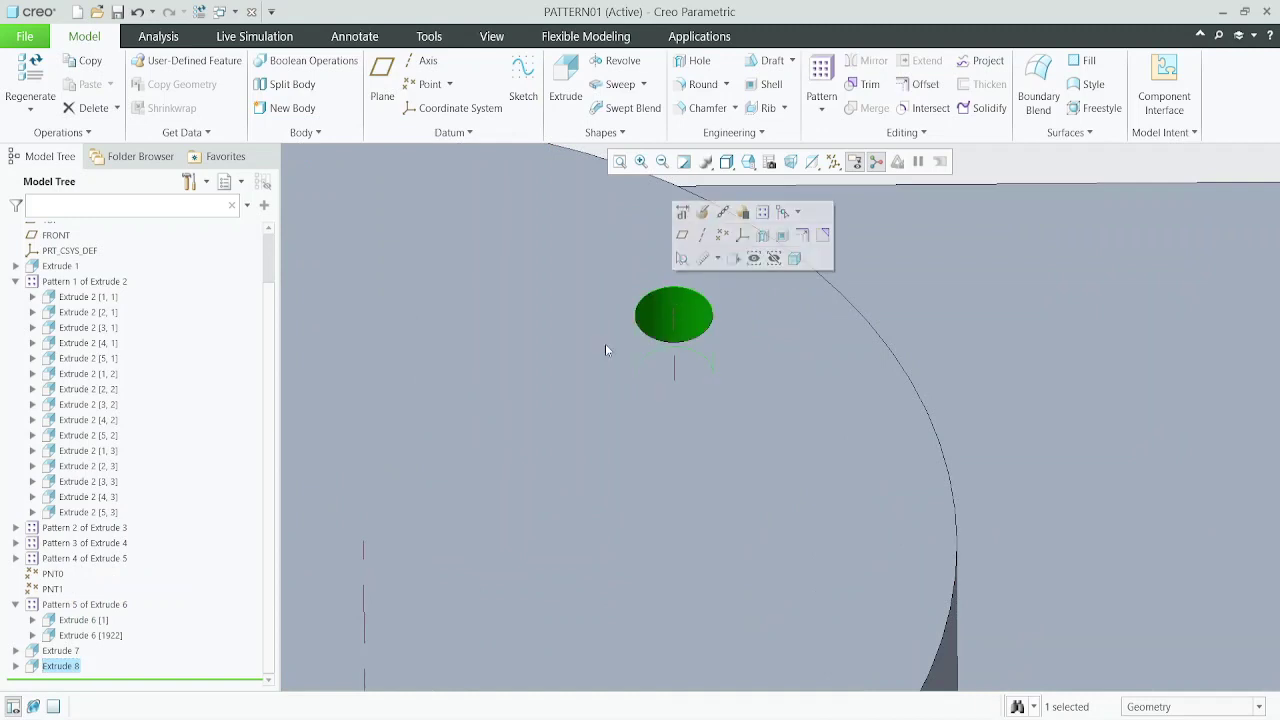
scroll(605, 343, up, 5)
click(822, 70)
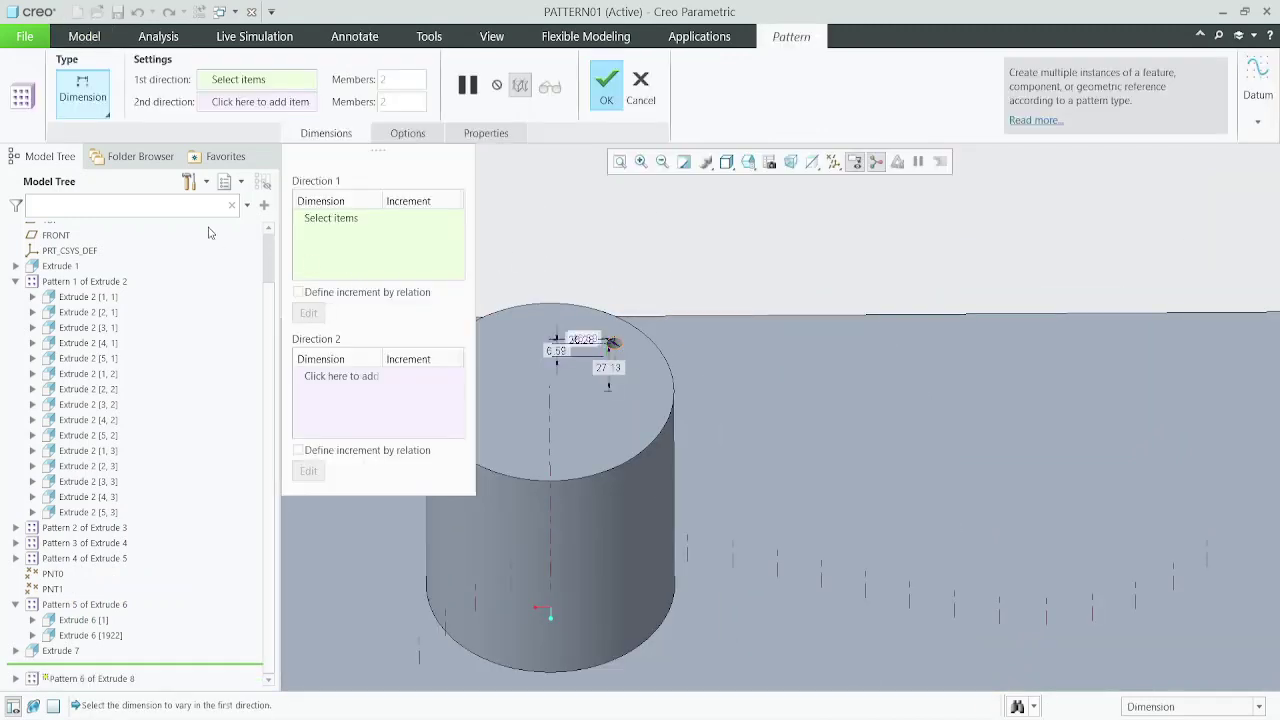
click(89, 92)
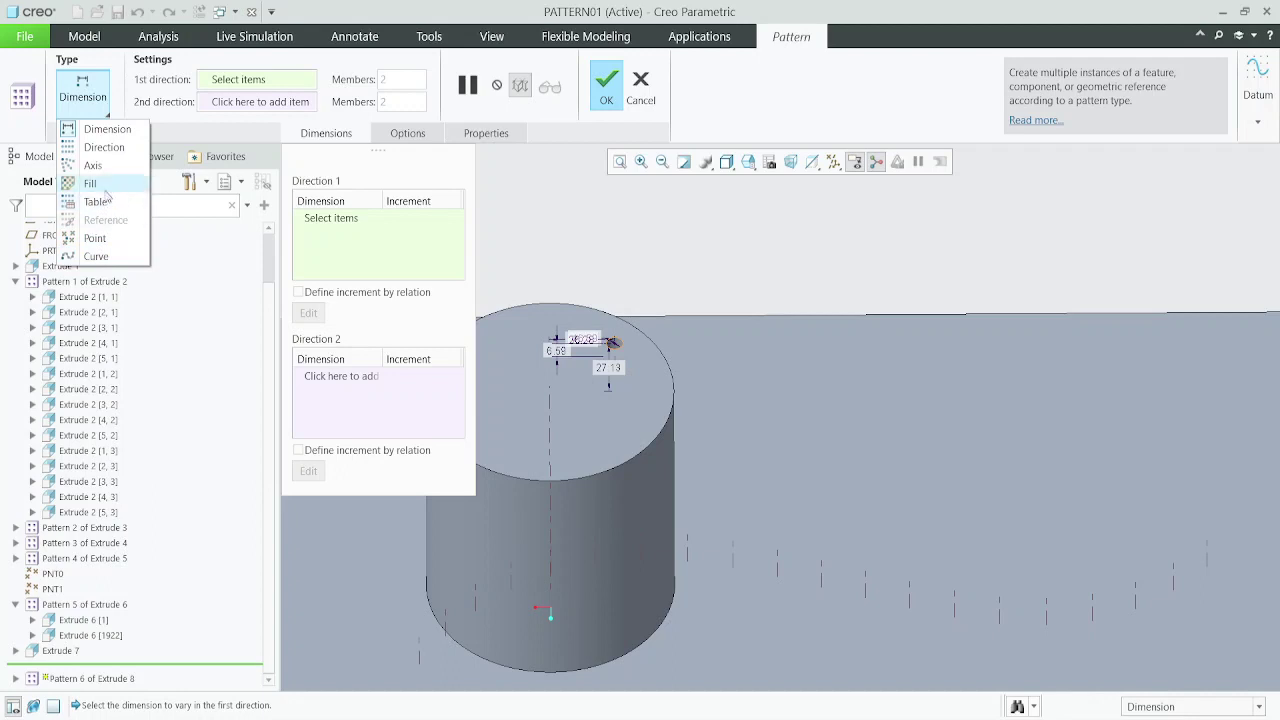
click(104, 168)
scroll(752, 312, up, 2)
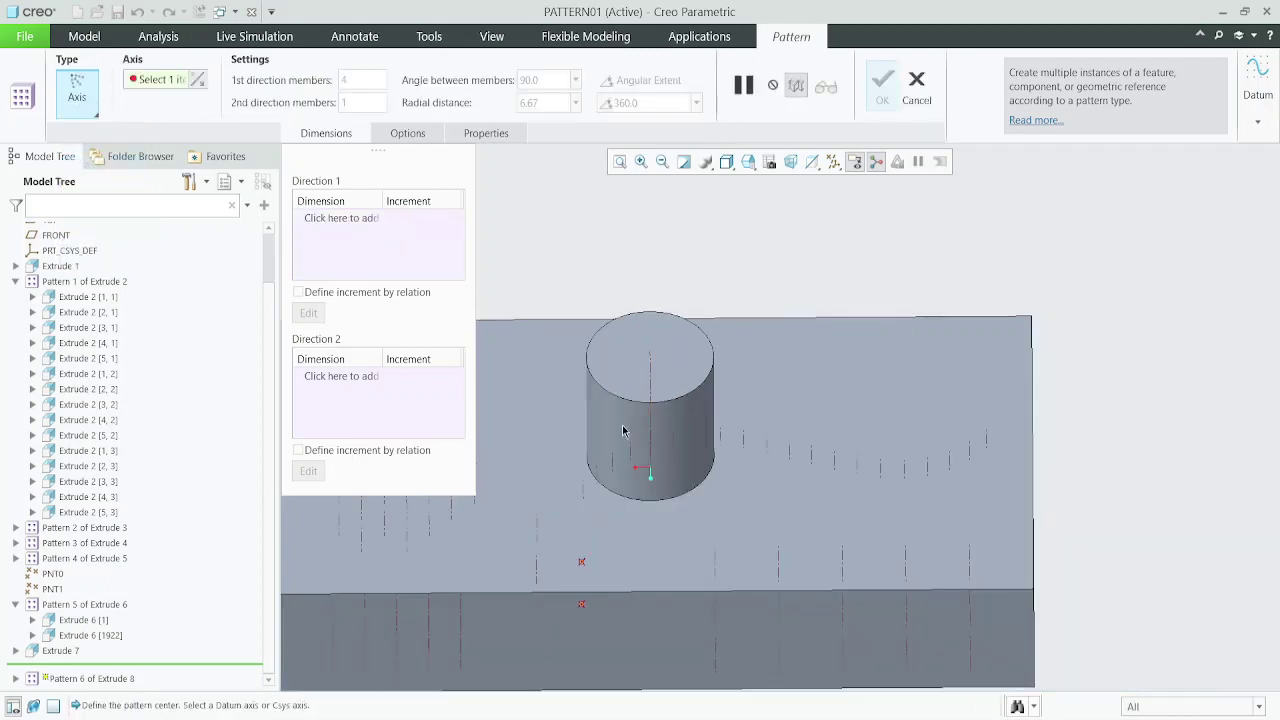
scroll(620, 428, down, 2)
click(681, 349)
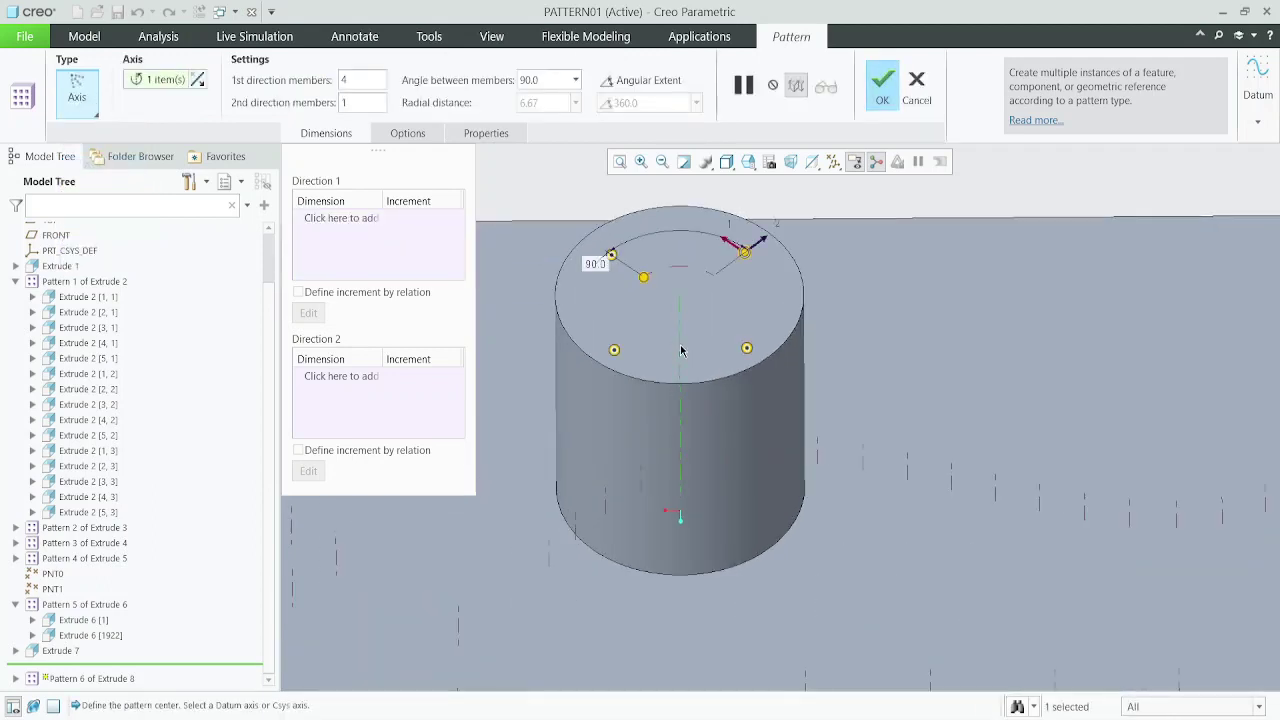
- Create the axis pattern with 8 first-direction members spaced at an angle of 360/8
middle_drag(657, 270, 671, 345)
scroll(650, 358, up, 3)
scroll(671, 456, down, 3)
middle_drag(671, 456, 672, 399)
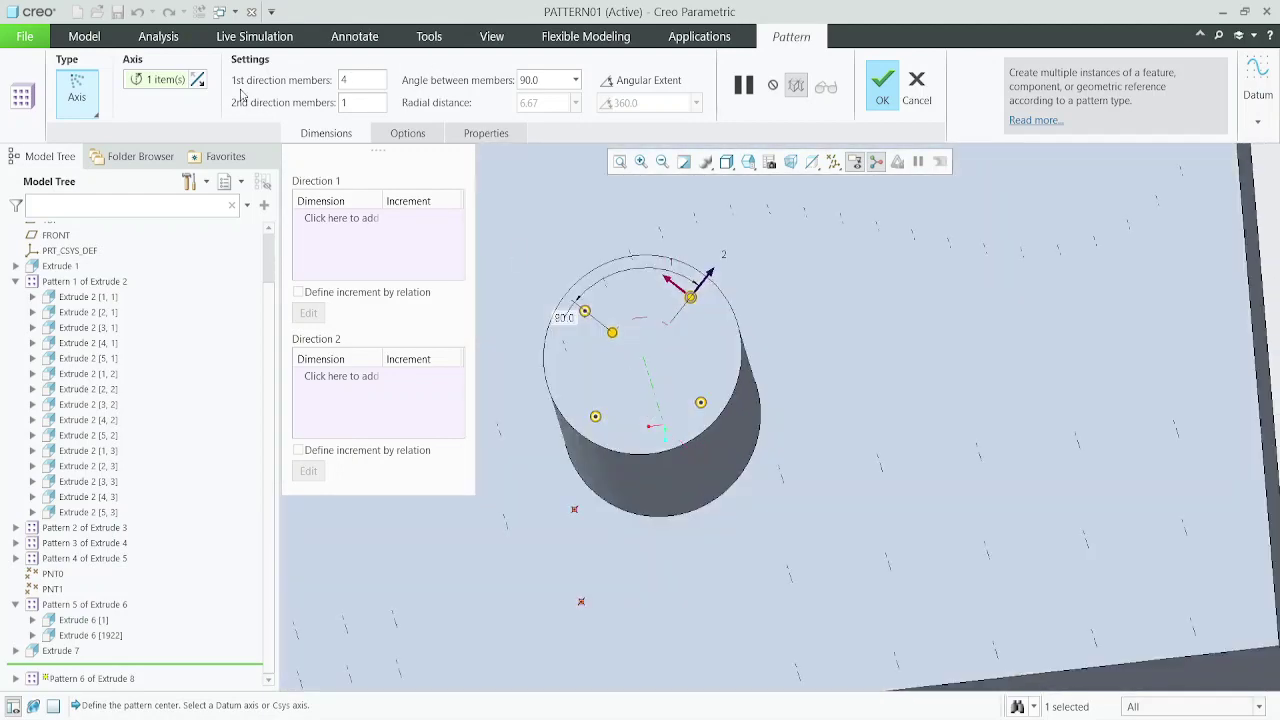
double_click(364, 81)
text(8)
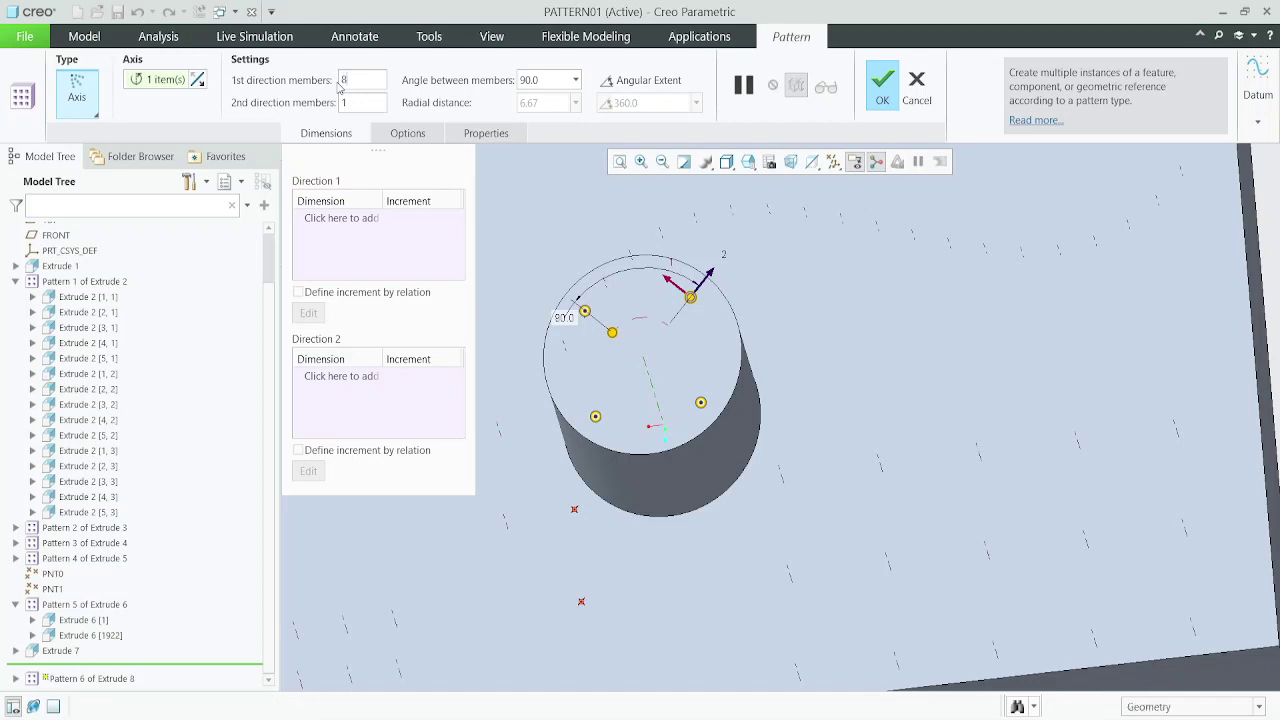
key(Return)
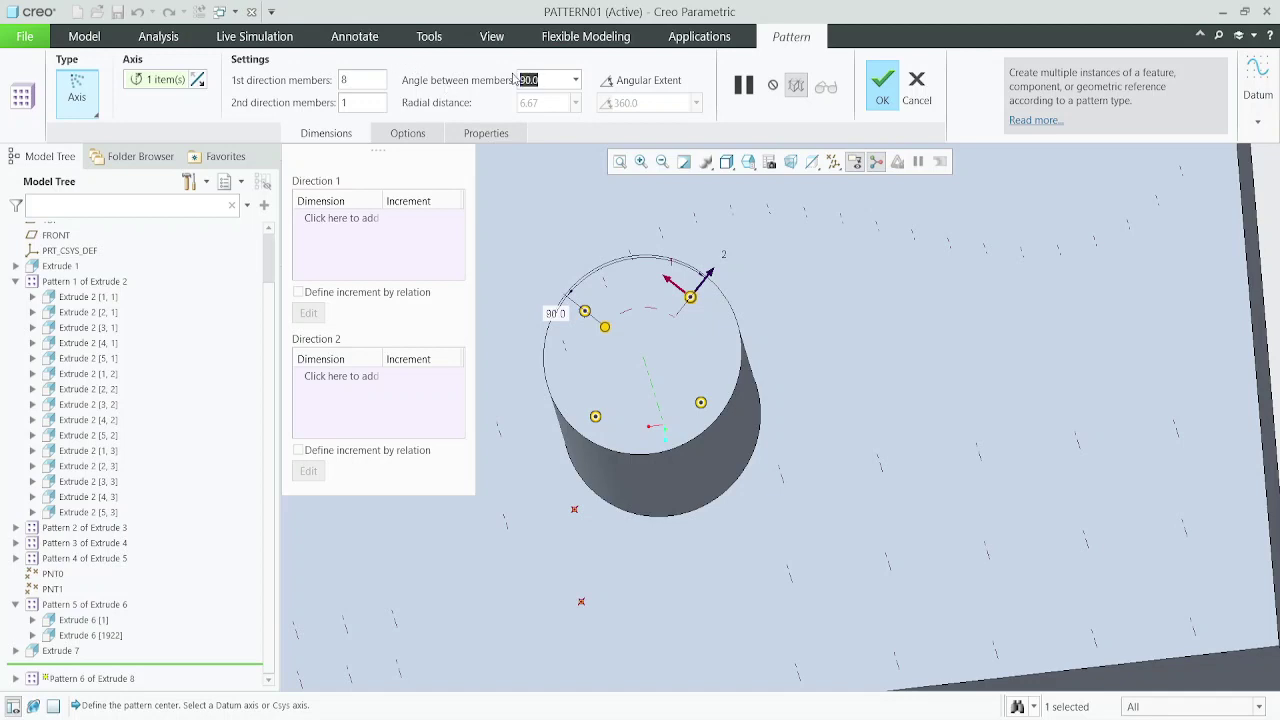
text(360/8)
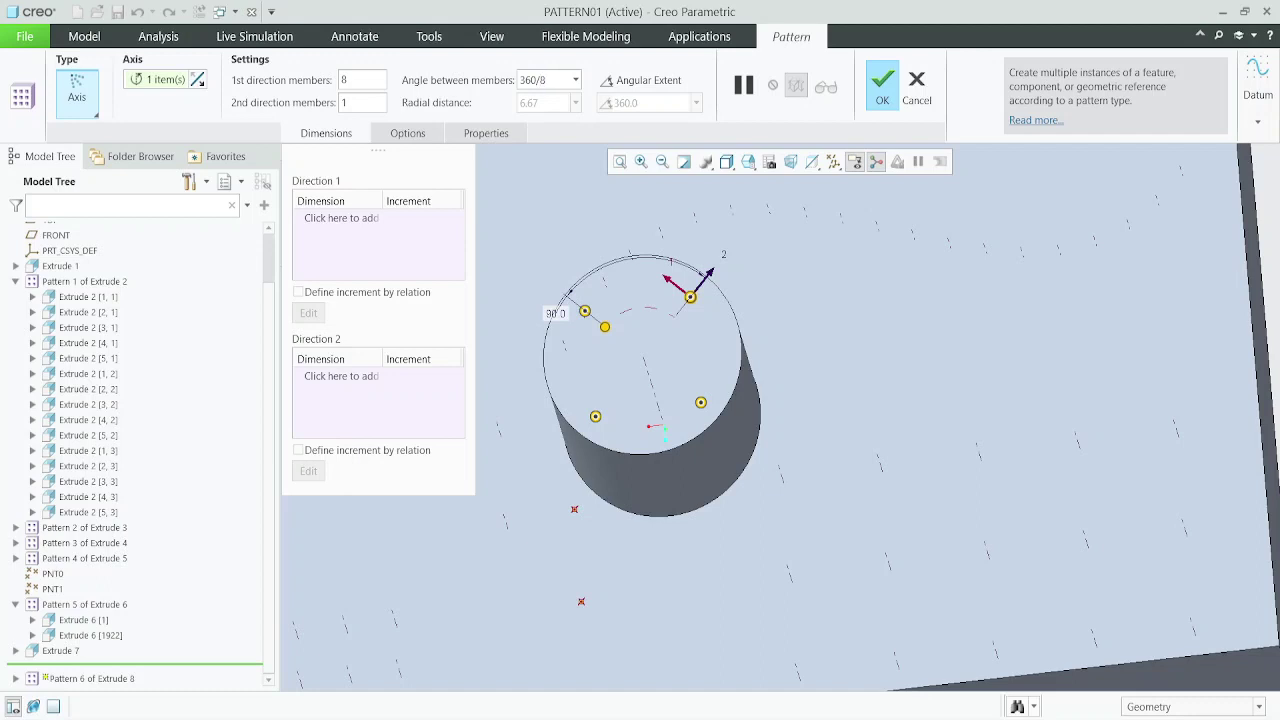
key(Return)
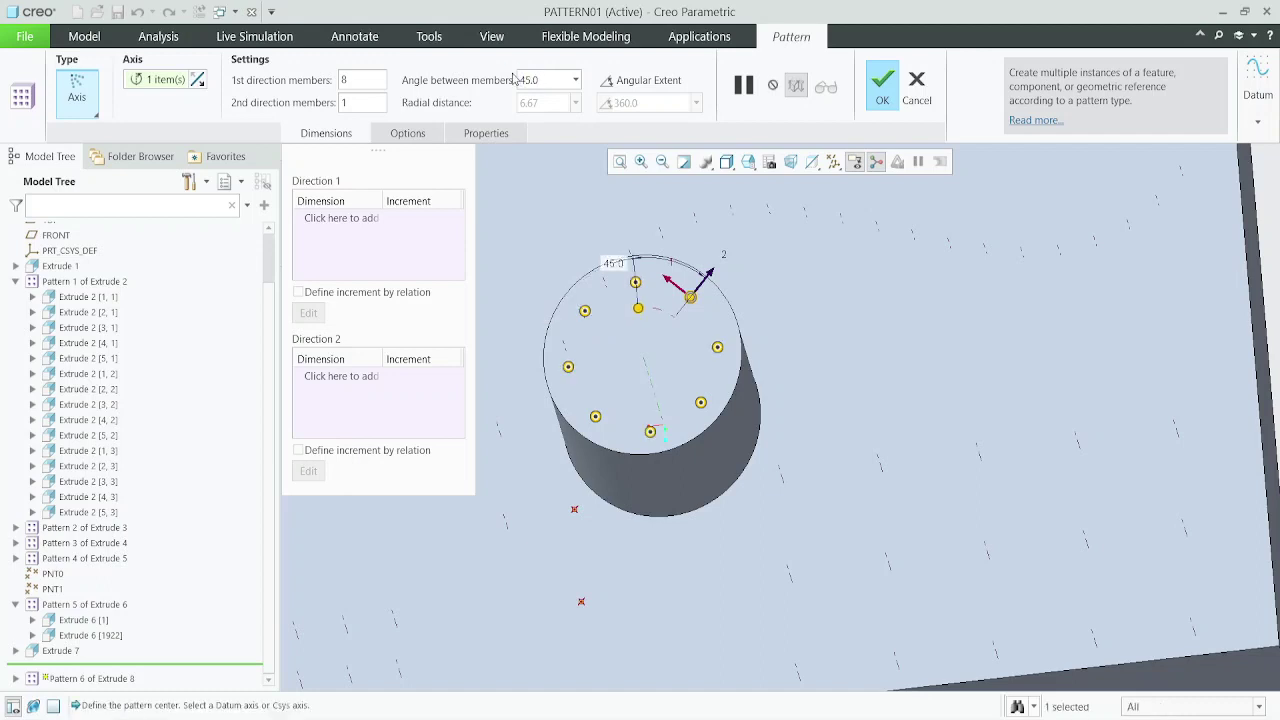
middle_drag(691, 385, 661, 259)
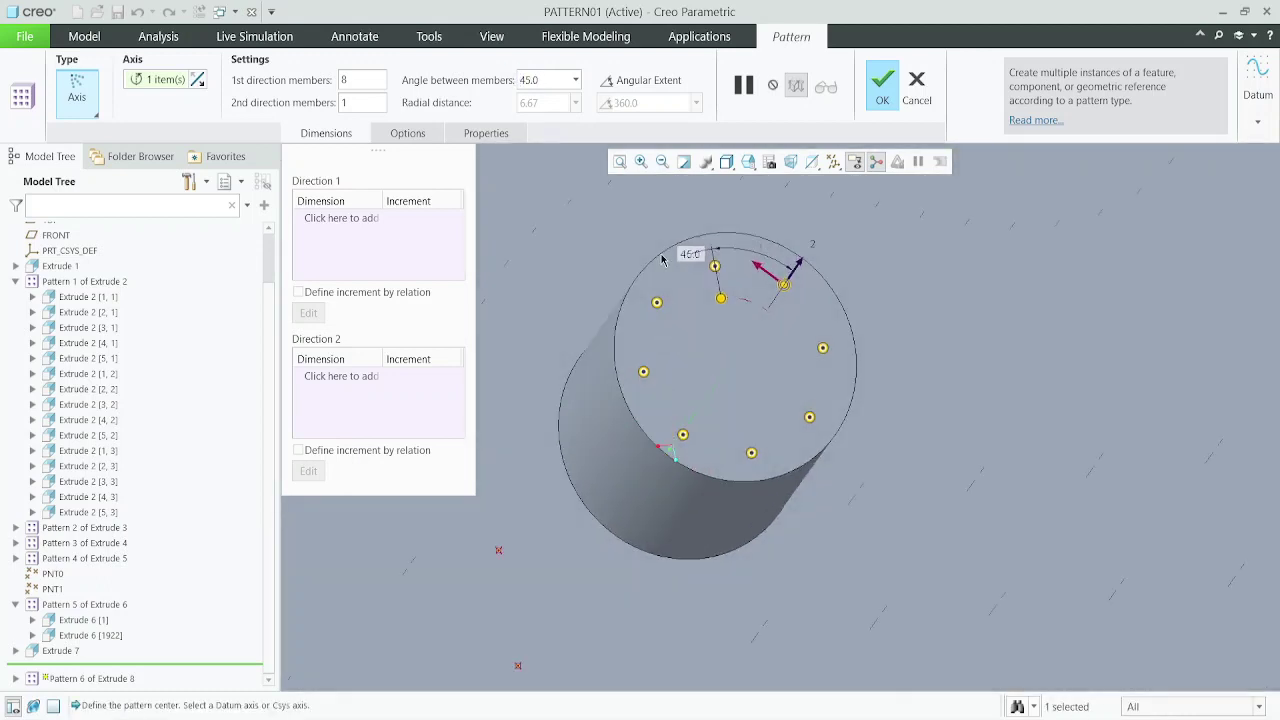
click(881, 92)
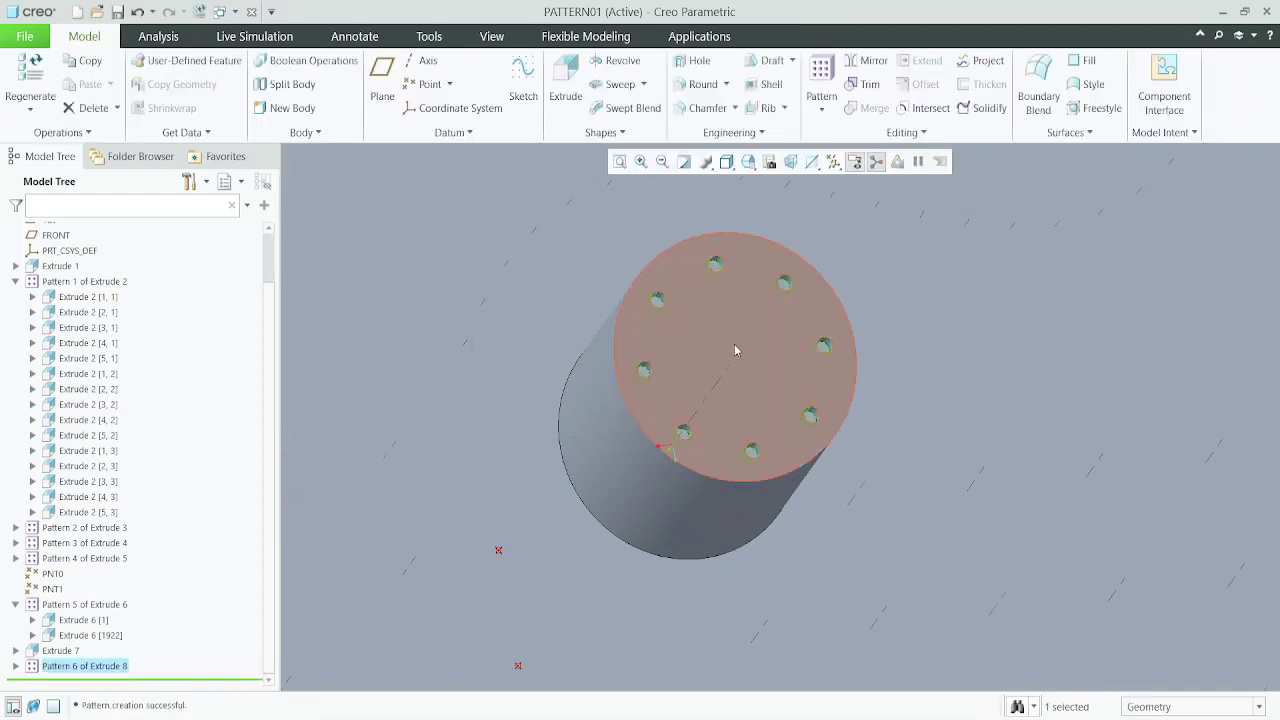
- Examine the ring of small holes on the large cylinder and its position on the block from several angles
key(ctrl+d)
click(1070, 370)
scroll(652, 374, down, 5)
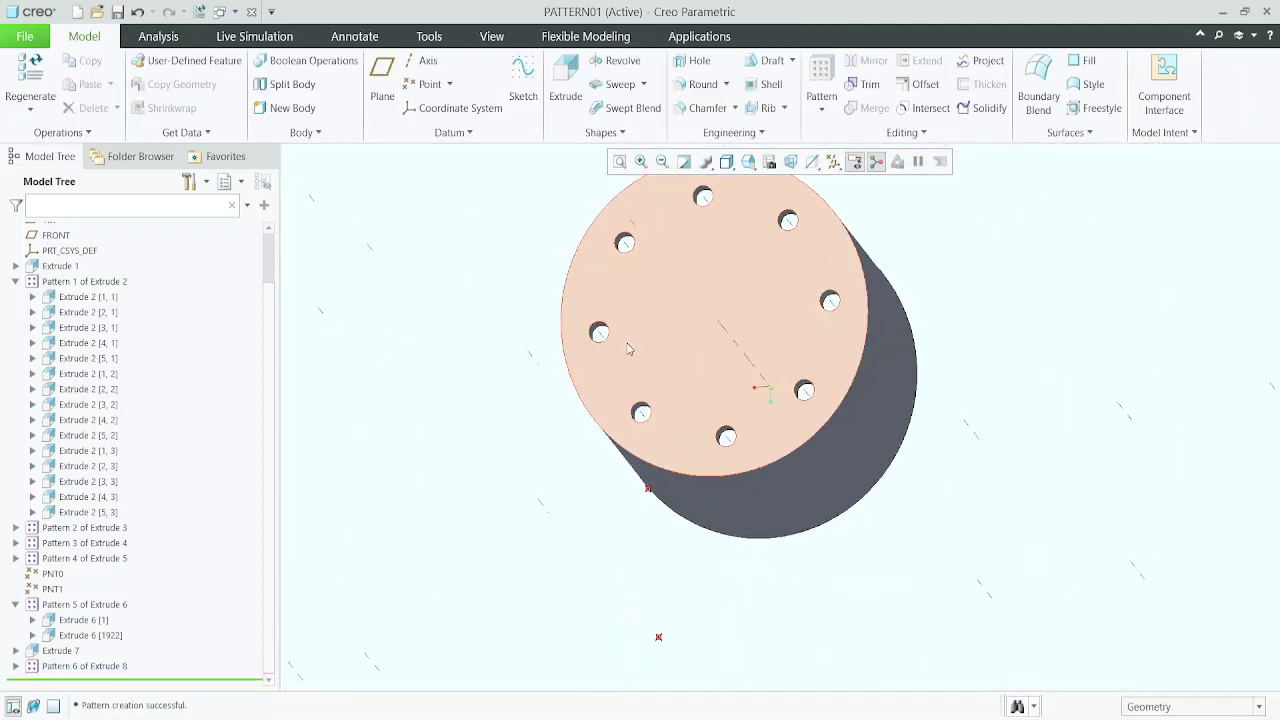
middle_drag(631, 349, 646, 306)
scroll(661, 392, up, 3)
scroll(690, 258, down, 4)
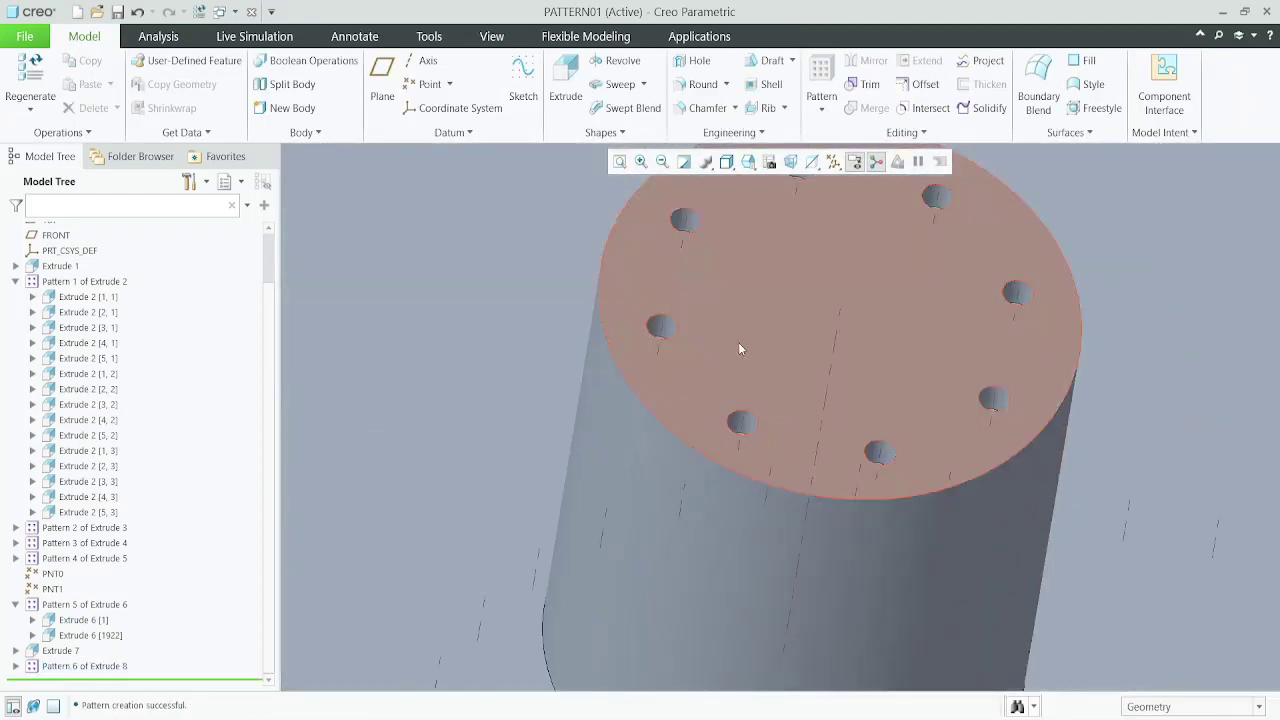
scroll(738, 345, up, 7)
middle_drag(693, 329, 686, 286)
scroll(686, 286, up, 1)
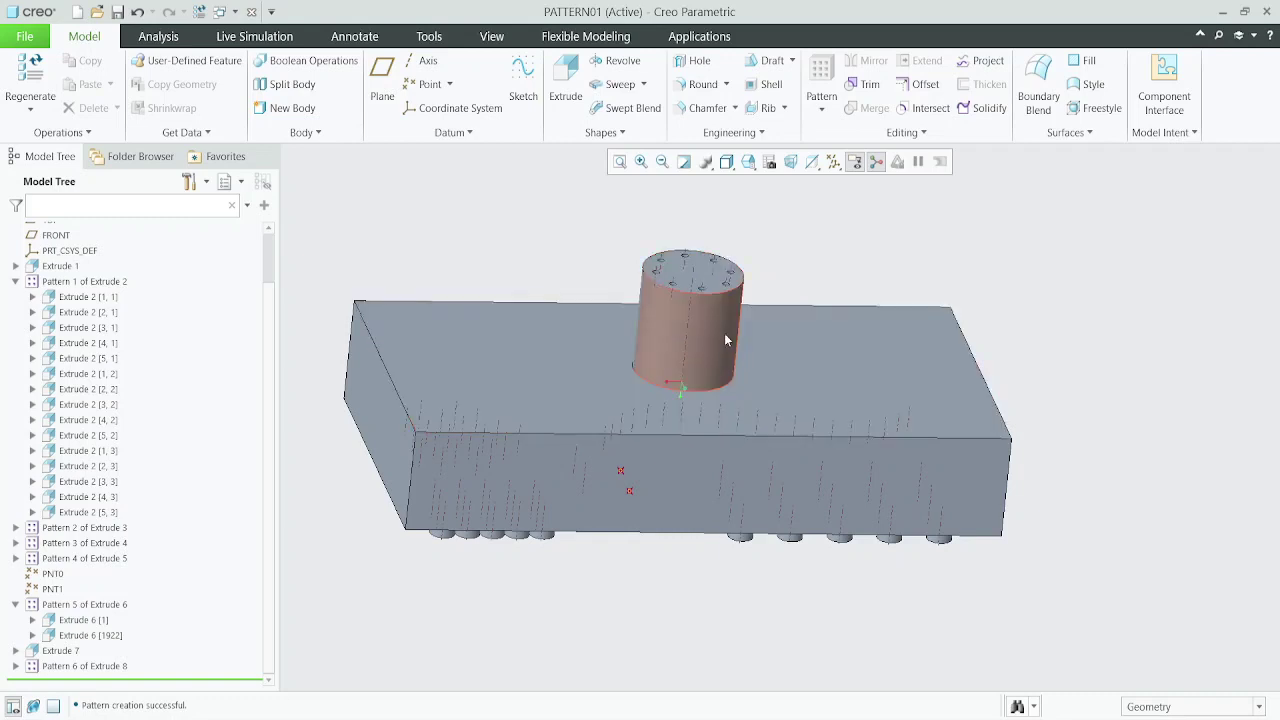
middle_drag(688, 290, 727, 361)
middle_drag(608, 372, 659, 390)
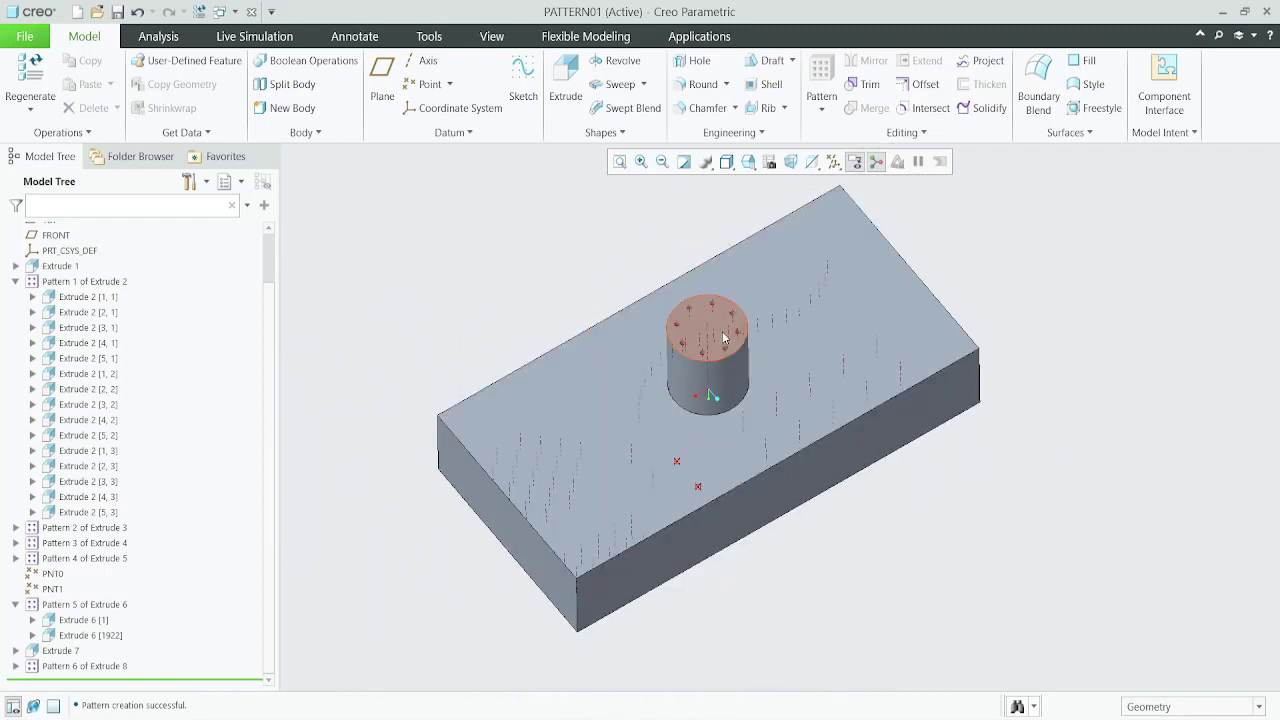
scroll(725, 340, down, 2)
scroll(725, 340, up, 2)
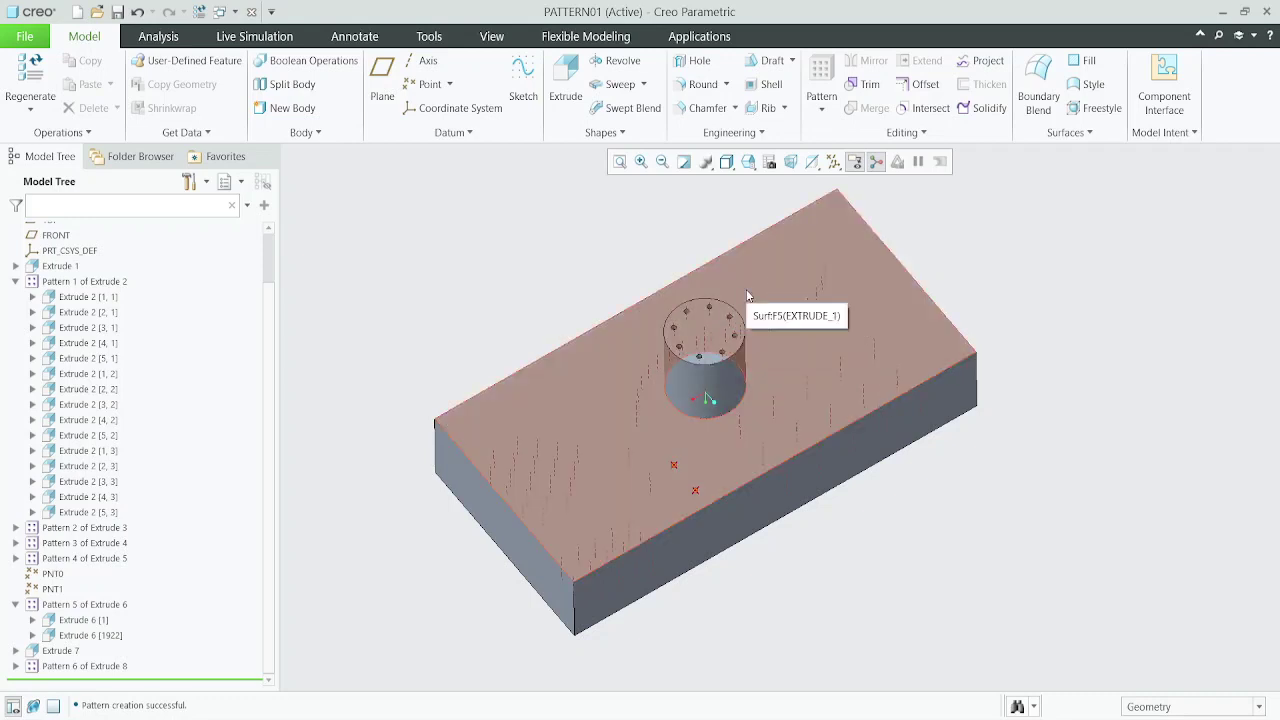
mouse_move(663, 217)
middle_down()
mouse_move(666, 248)
mouse_move(662, 218)
middle_up()
scroll(658, 235, up, 2)
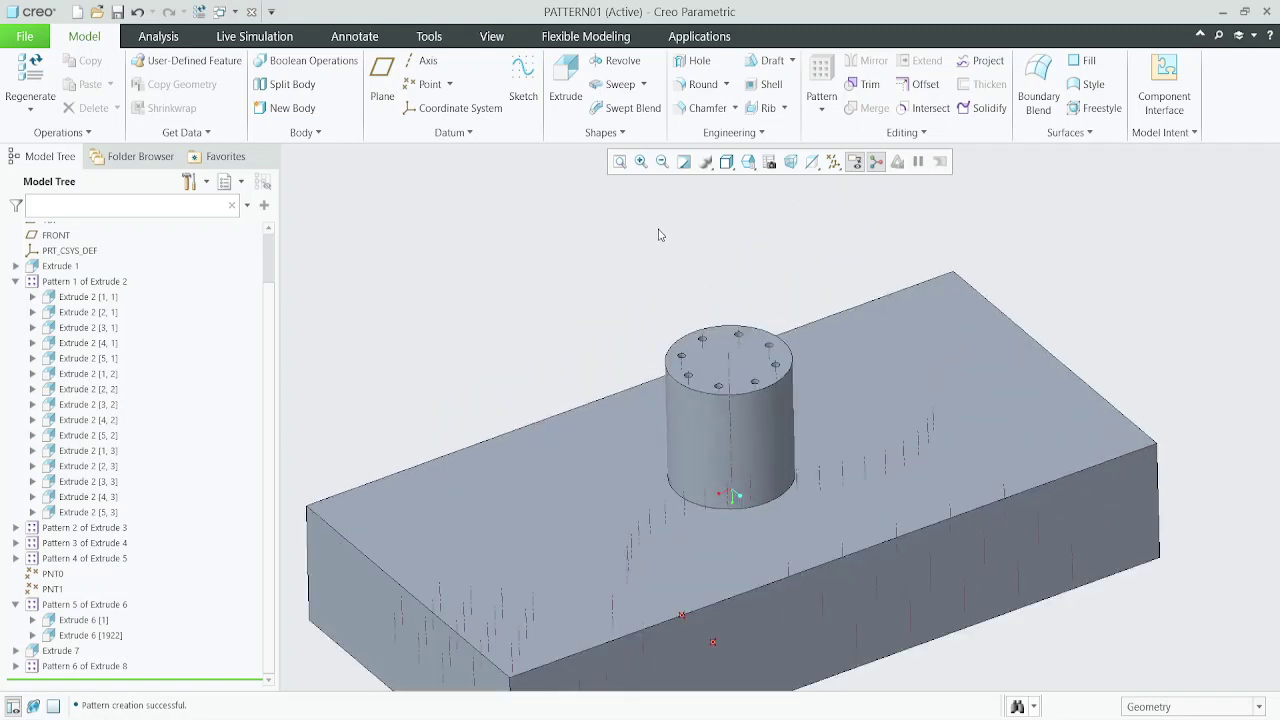
scroll(658, 235, down, 2)
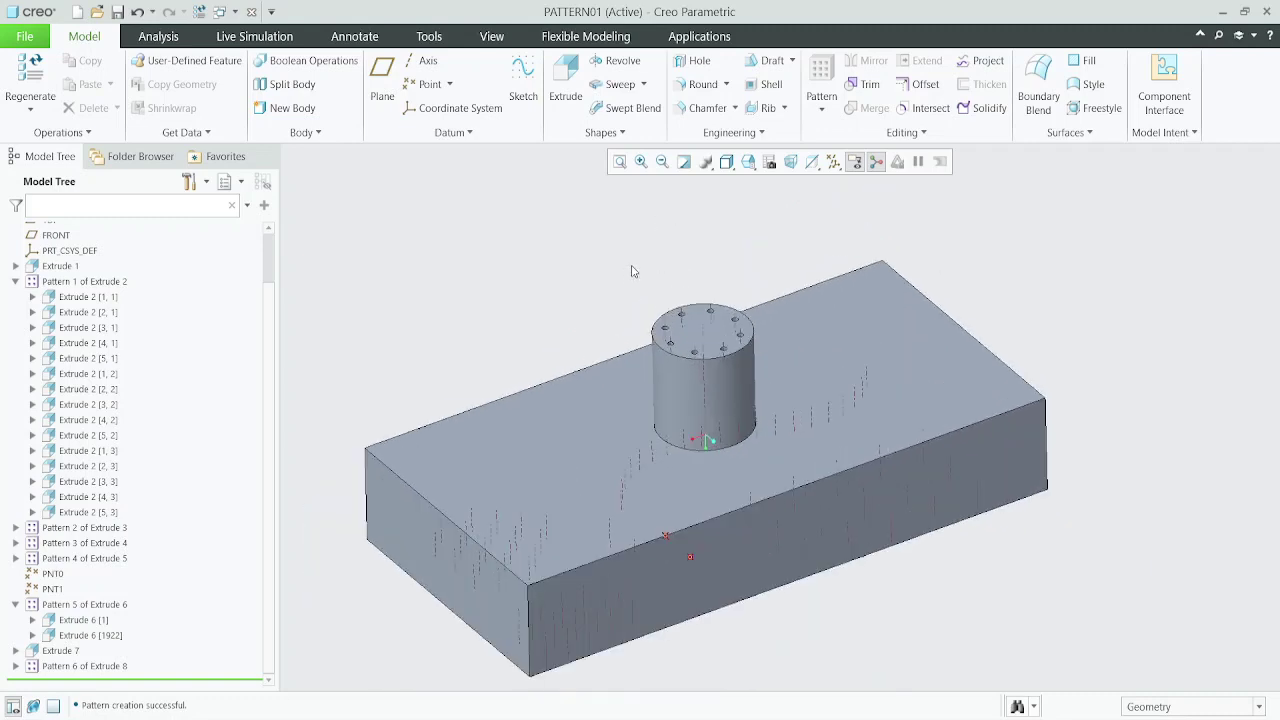